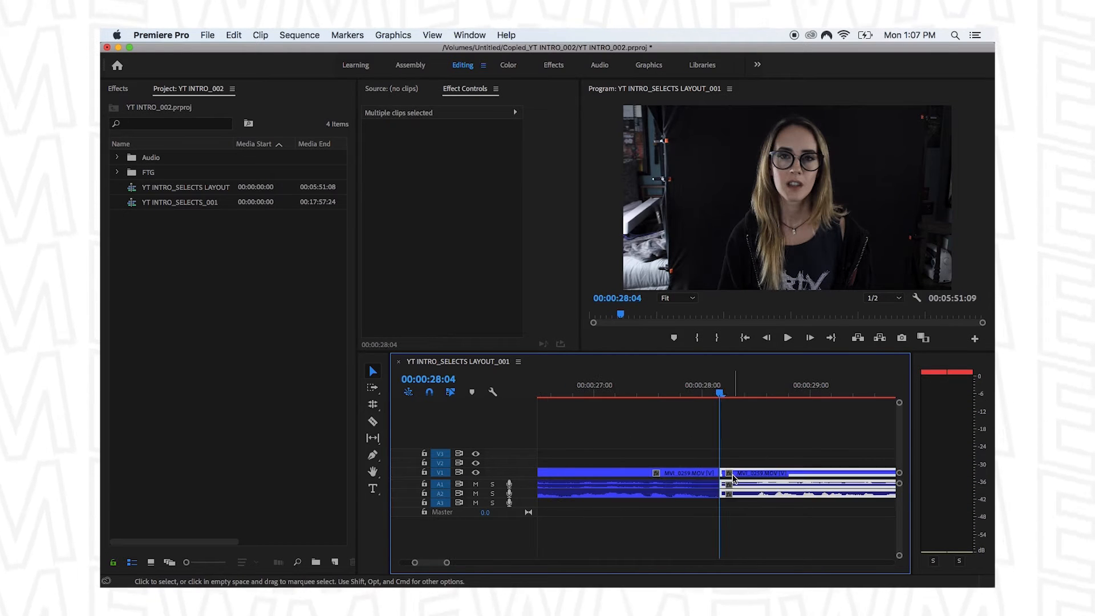
- Trim the start of the clip at 00:00:28:04 slightly later and play the sequence onward from the cut
drag(722, 474, 753, 474)
click(763, 432)
key(space)
key(minus)
key(minus)
key(minus)
key(minus)
key(minus)
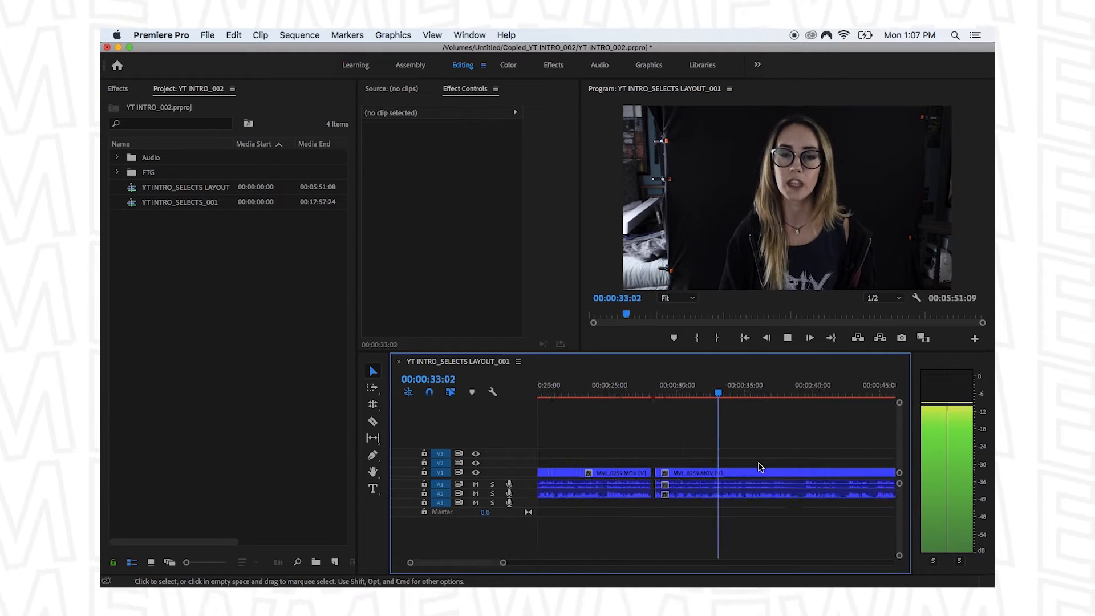
key(equal)
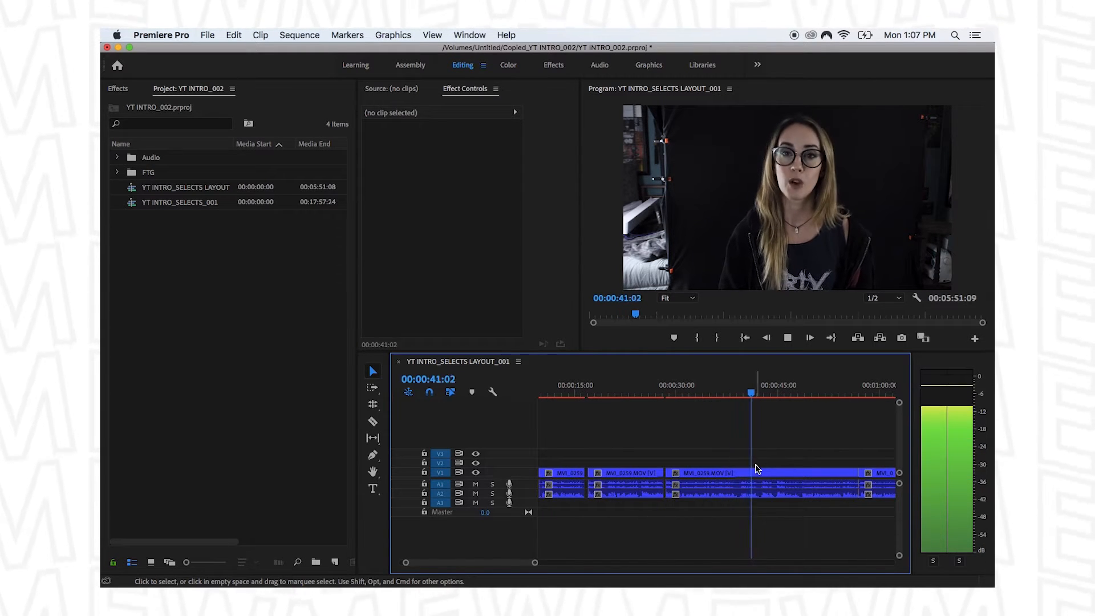
- Play through the footage from about 00:00:35 and split the clip on all tracks at 00:00:38:16
key(equal)
key(equal)
click(589, 394)
key(minus)
key(equal)
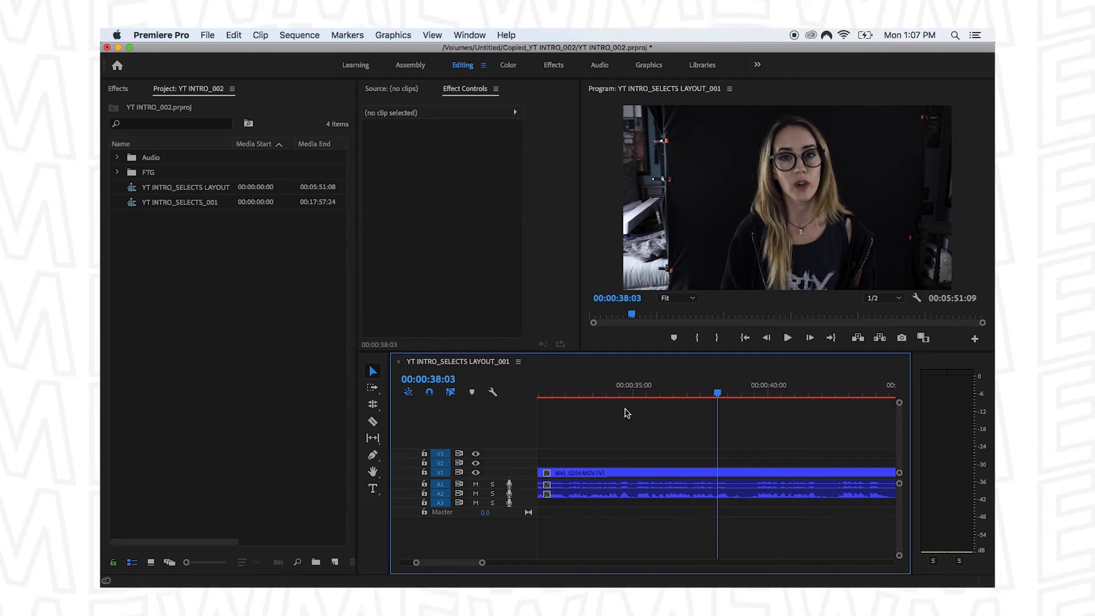
click(659, 394)
key(space)
key(minus)
key(equal)
key(equal)
key(minus)
click(710, 394)
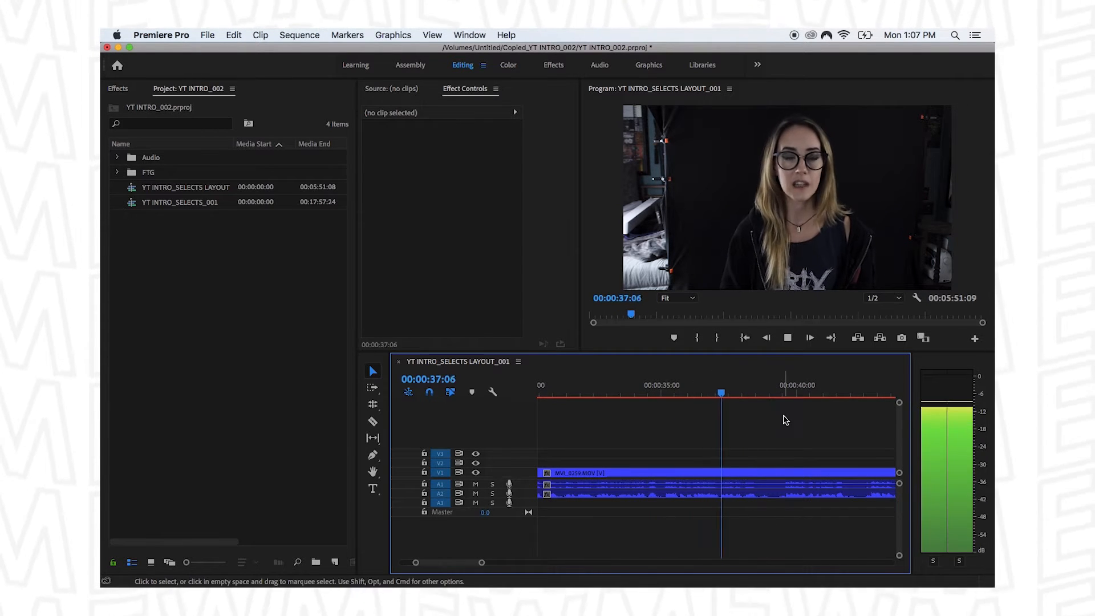
key(space)
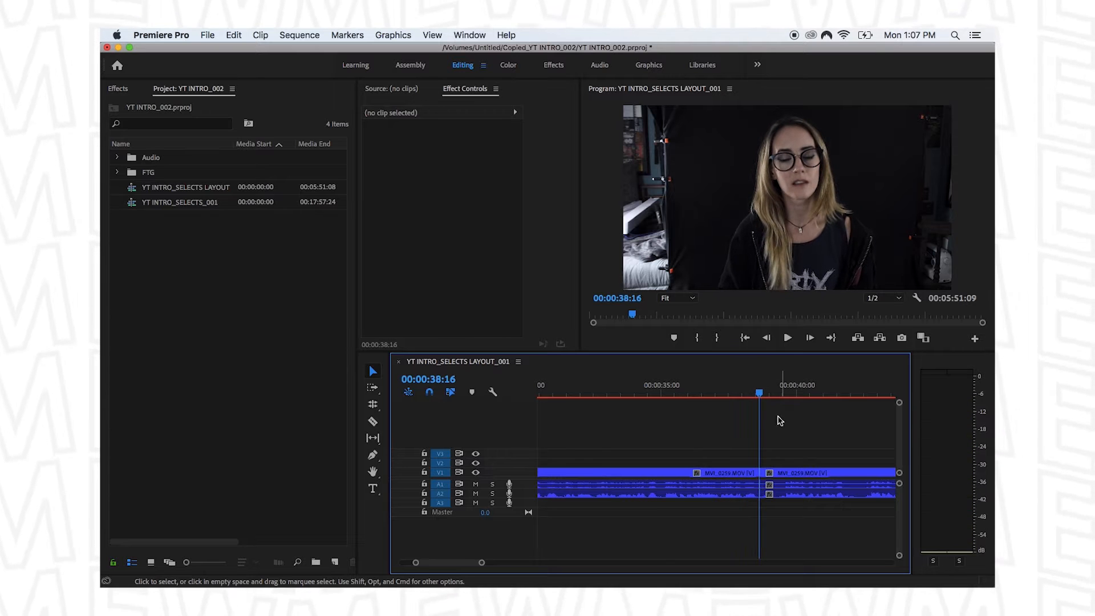
- Replay from about 00:00:36:07 and split the clip at 00:00:37:03
drag(740, 398, 692, 393)
key(space)
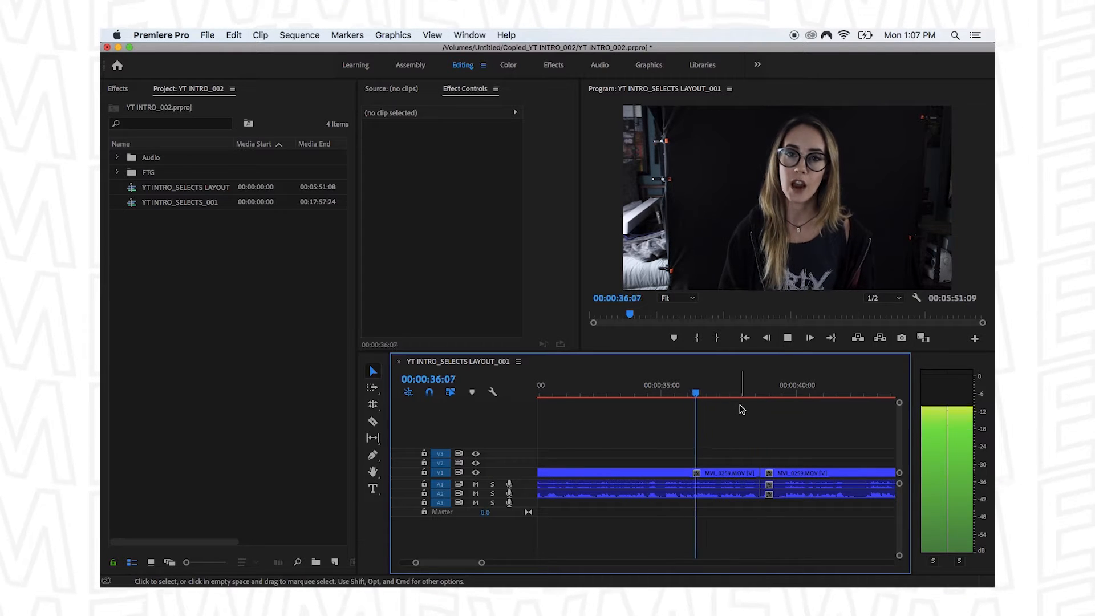
key(space)
key(Right)
key(super+k)
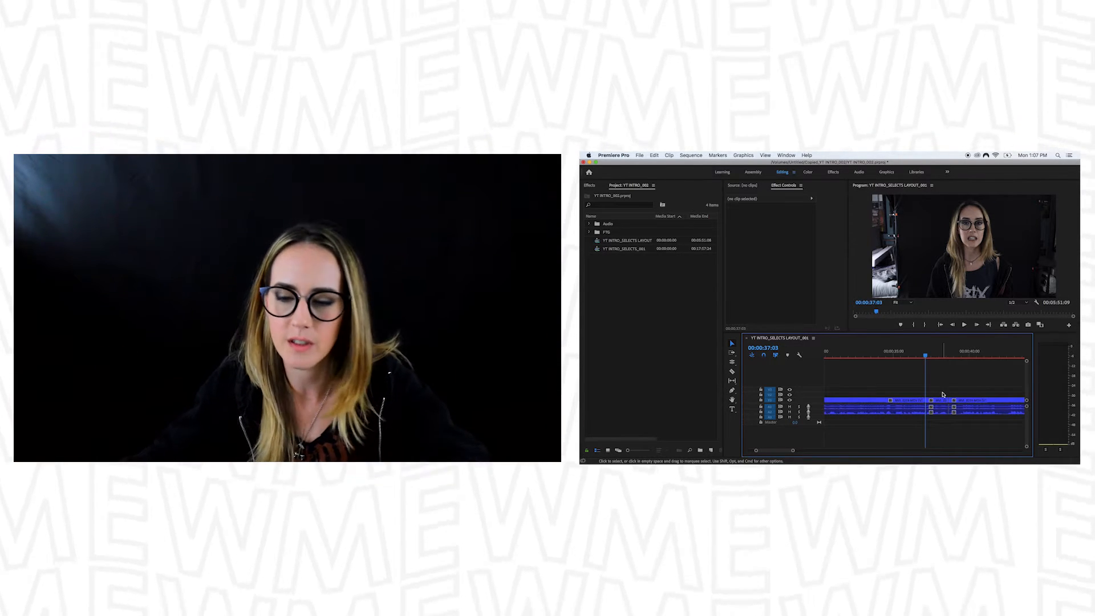
- Compare the takes on both sides of the cuts by ear and split the clip at 00:00:39:10
click(917, 356)
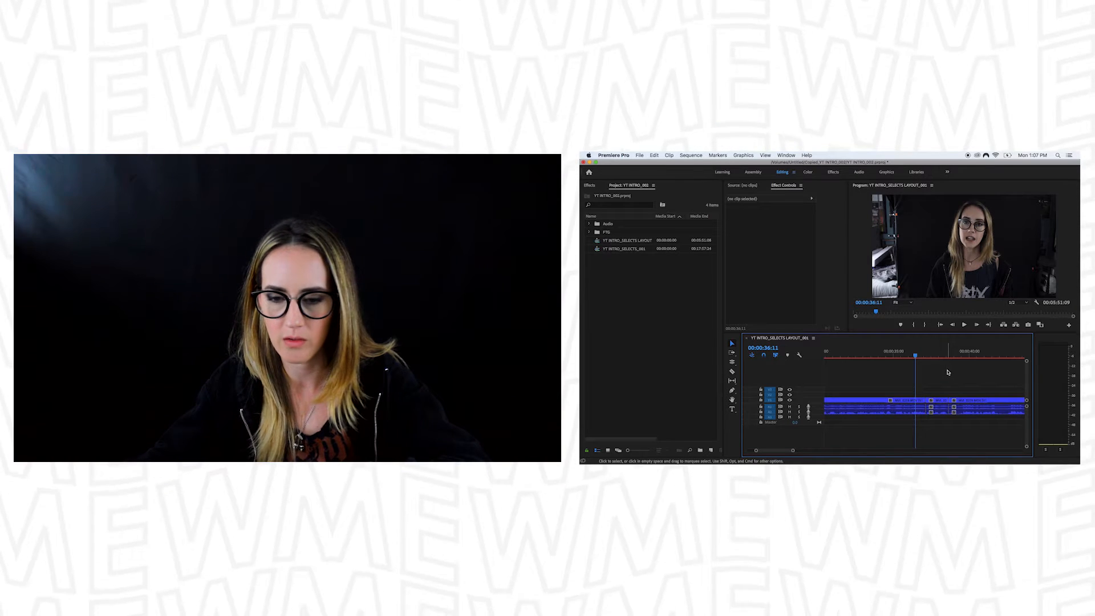
key(space)
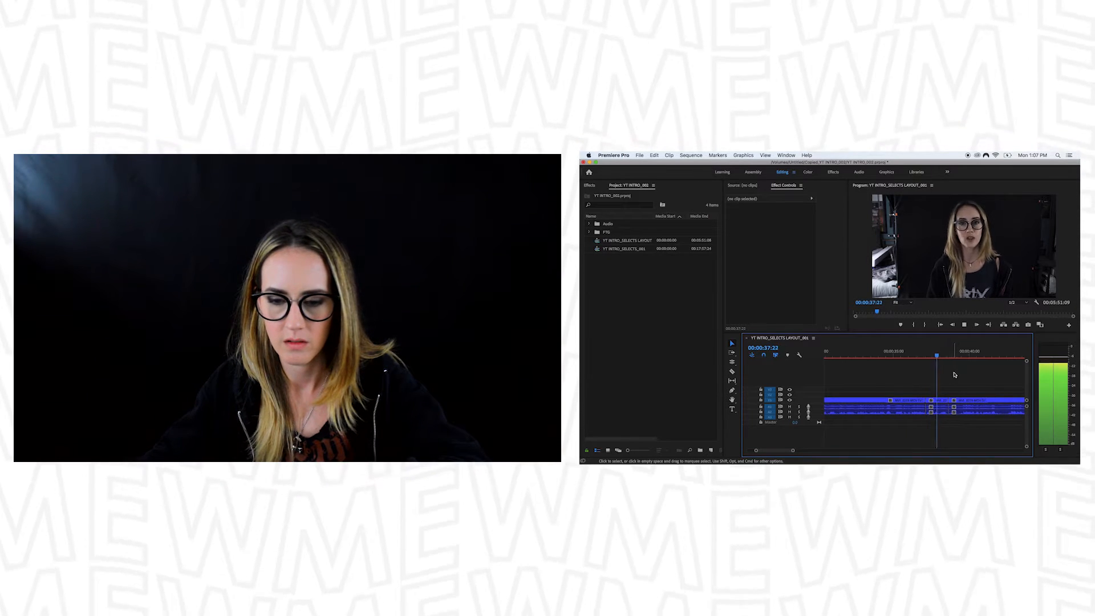
click(959, 355)
key(space)
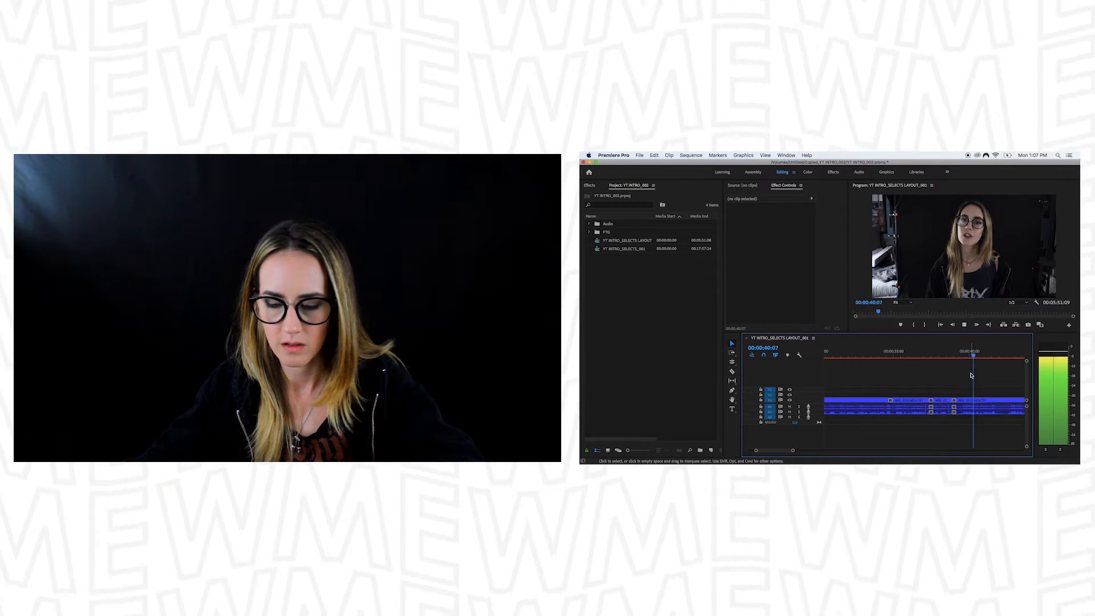
key(equal)
click(899, 357)
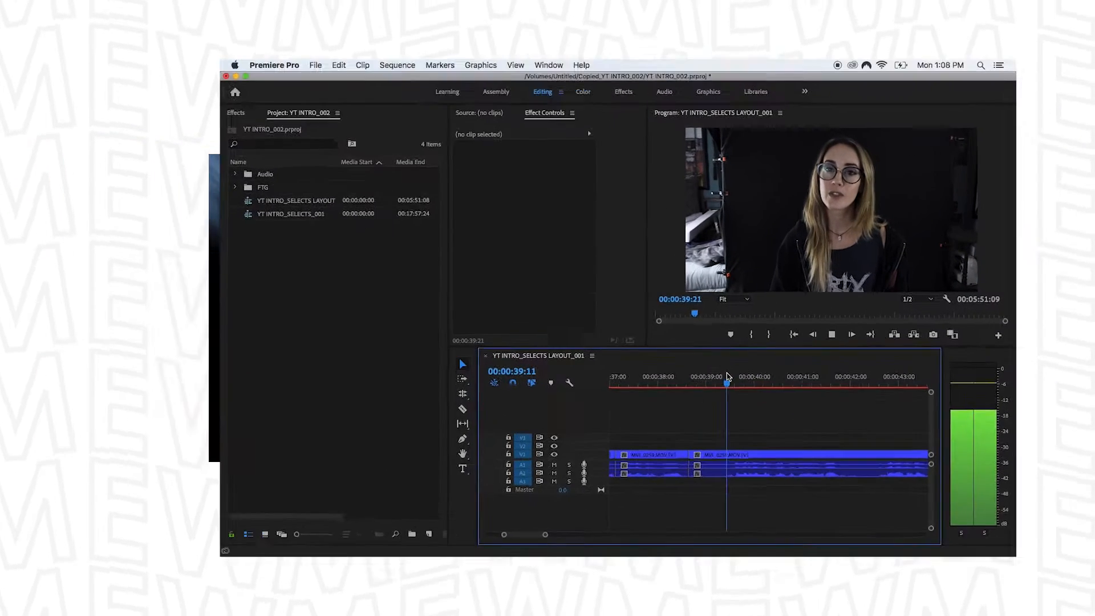
key(minus)
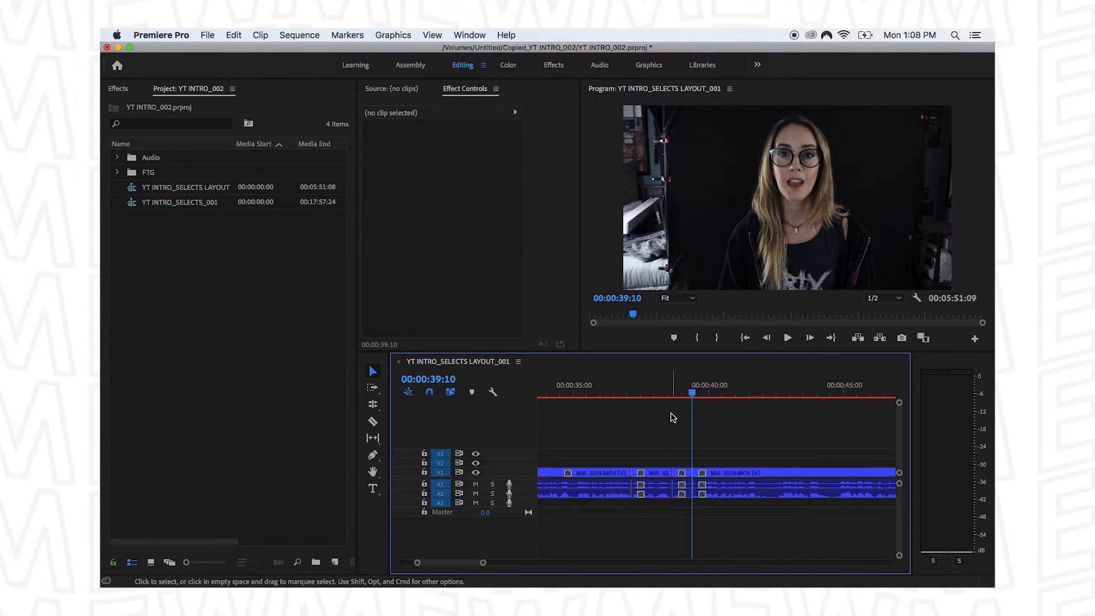
- Split the clip at 00:00:42:04 and delete the pieces between 00:00:37:03 and 00:00:39:10
key(space)
key(equal)
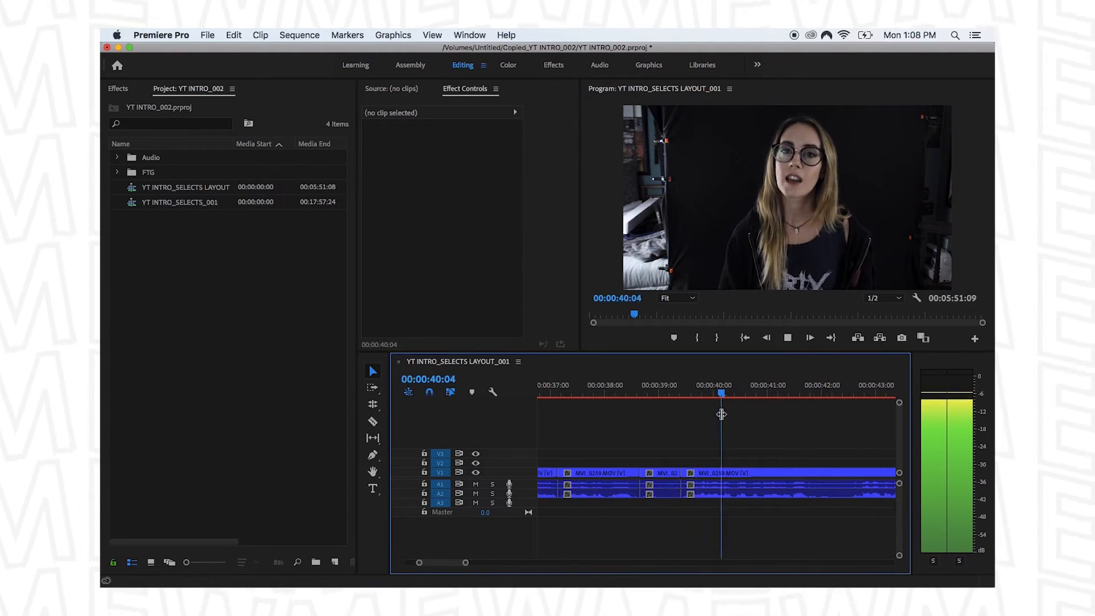
key(space)
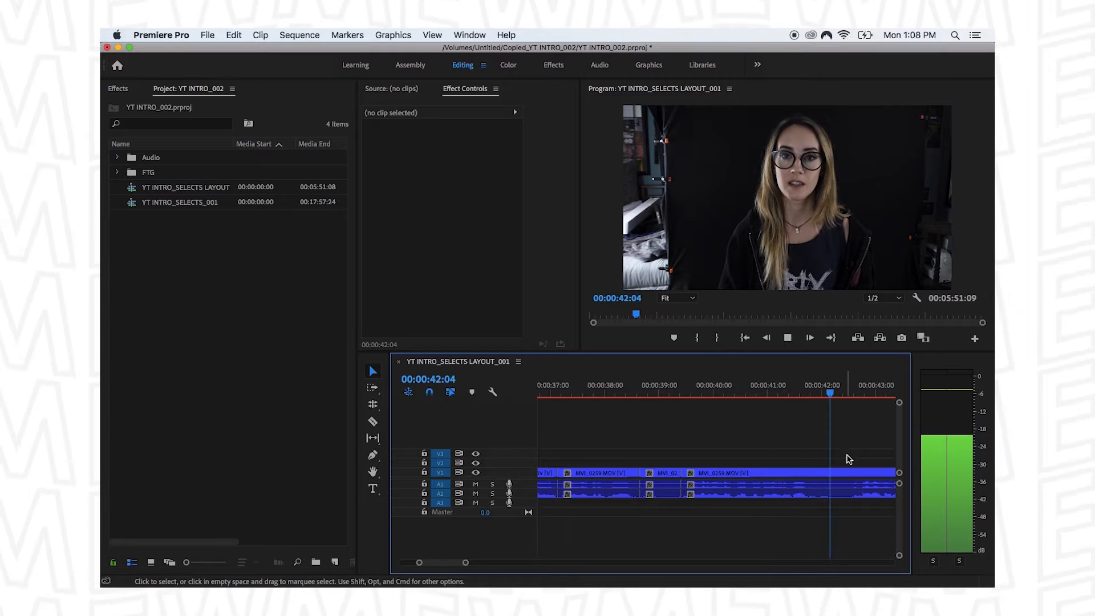
key(minus)
drag(680, 453, 660, 522)
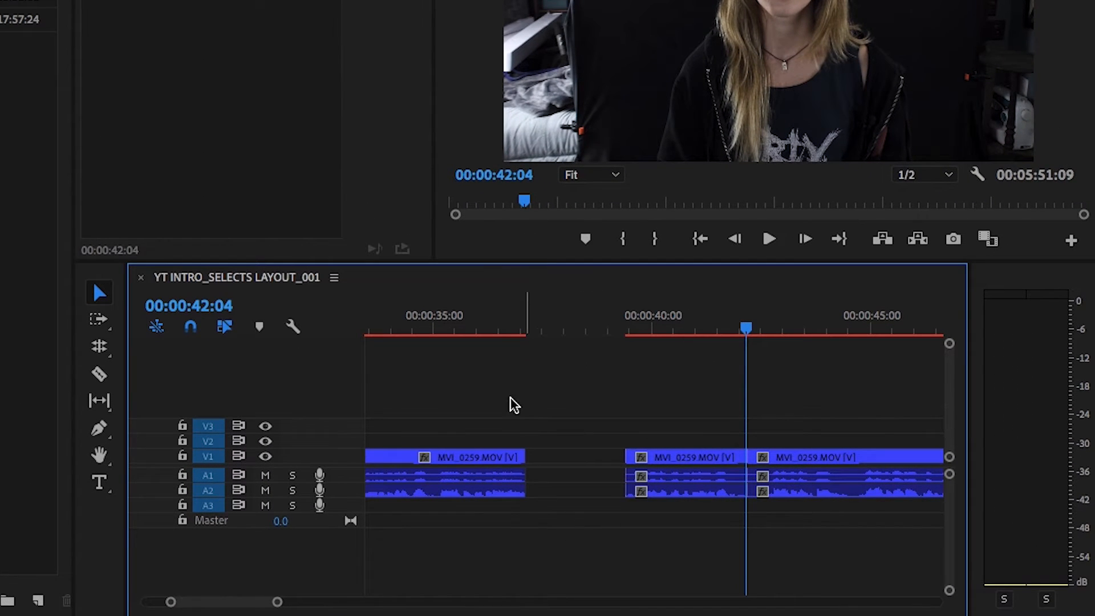
- Remove the first clip's tail from 00:00:36:18 onward and move the next short clip up against that cut
click(479, 333)
key(space)
key(equal)
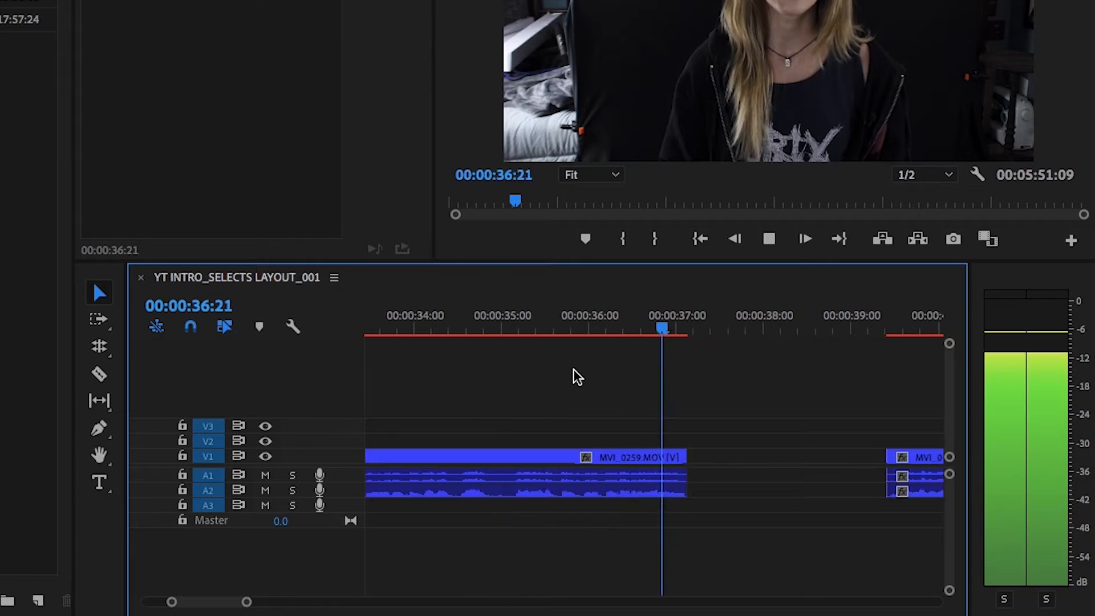
drag(570, 331, 620, 330)
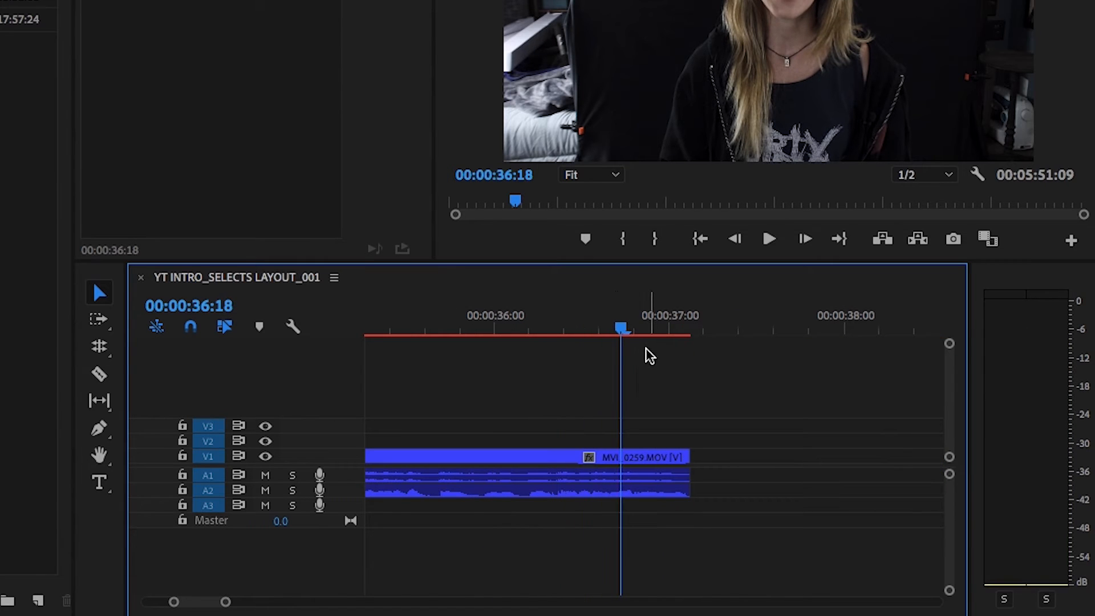
drag(702, 422, 635, 543)
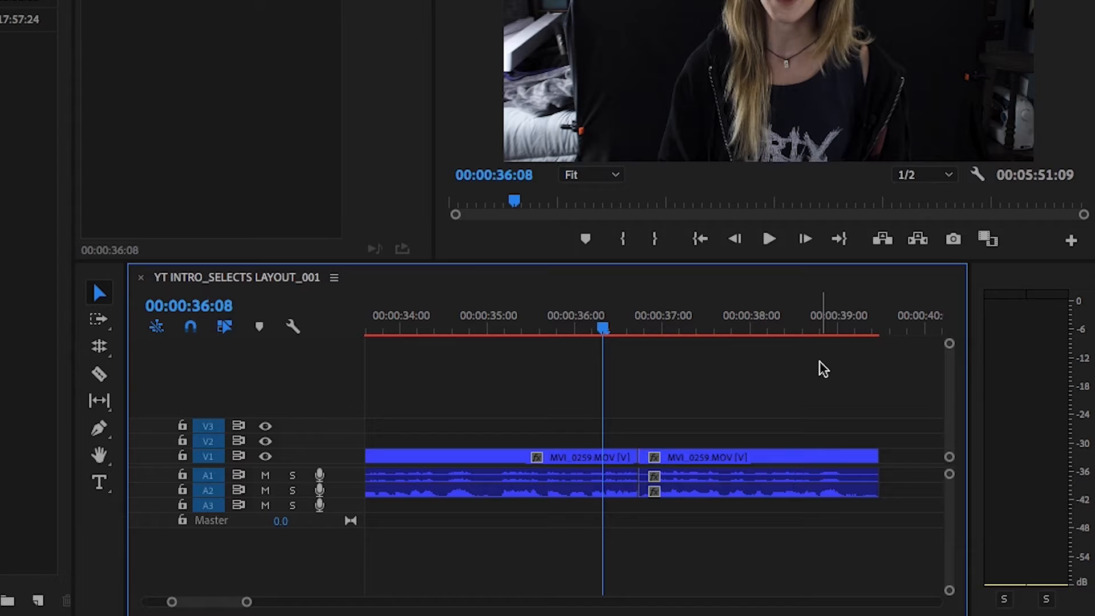
- Play across the new join at 00:00:36:18 and activate the Rolling Edit tool
key(space)
key(space)
key(equal)
key(equal)
drag(559, 399, 615, 521)
mouse_move(562, 461)
mouse_down()
mouse_move(591, 470)
mouse_move(567, 455)
mouse_up()
click(586, 394)
key(n)
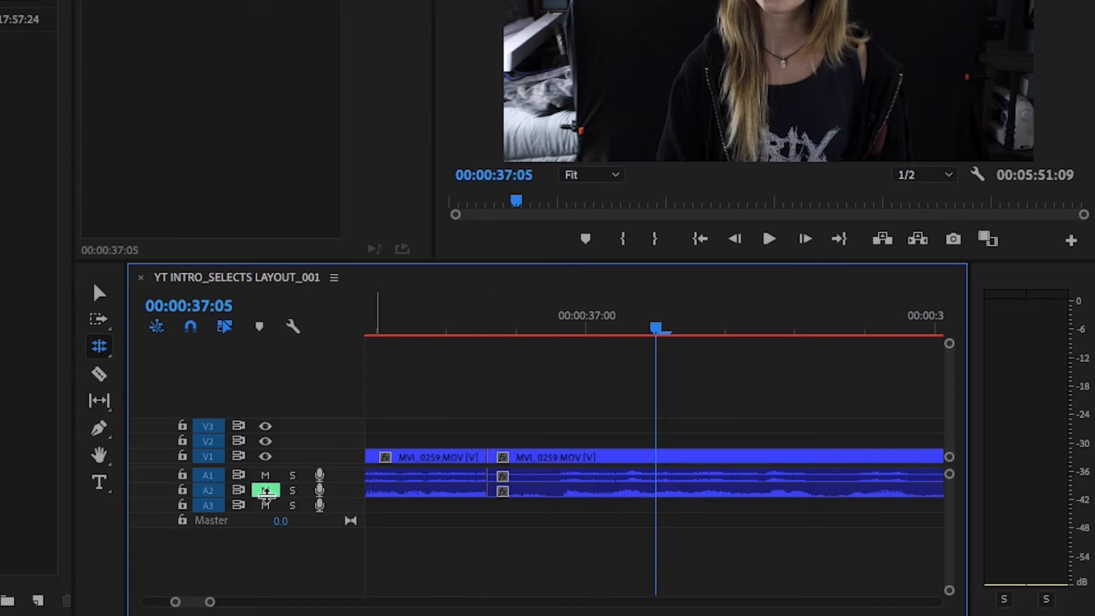
- Mute audio track A1 and play repeatedly across the cut at 00:00:36:18
click(479, 326)
key(space)
key(space)
click(414, 319)
key(space)
key(space)
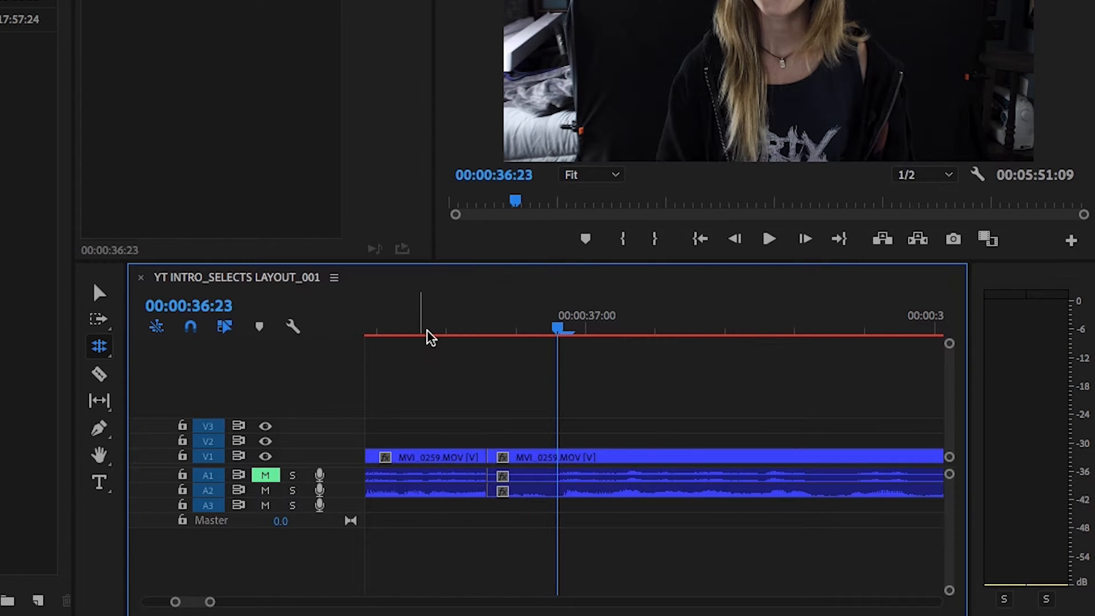
scroll(432, 339, up, 2)
click(485, 317)
key(space)
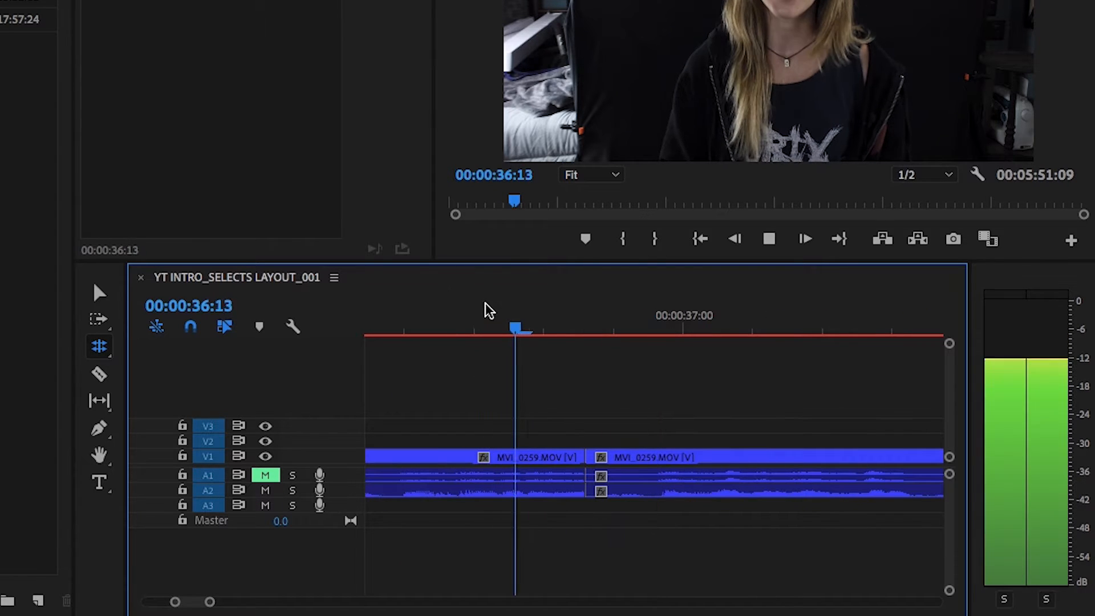
key(space)
- Try rolling the A2 audio cut slightly later and listen across the join
drag(591, 494, 614, 495)
click(515, 318)
key(space)
key(space)
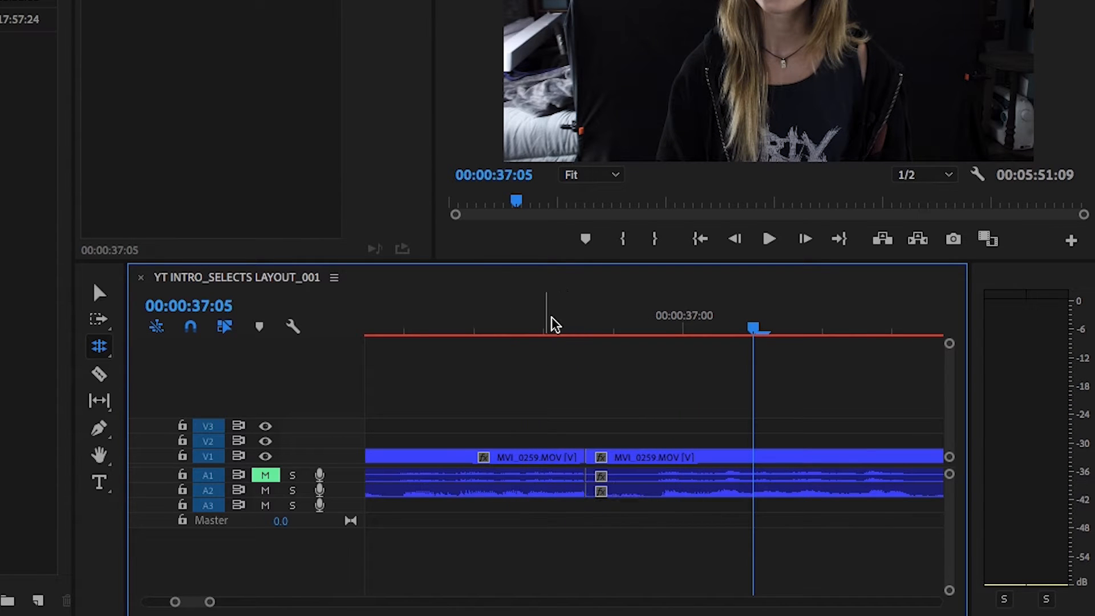
- Roll only the A2 audio cut later to 00:00:36:20 and play across the join
click(542, 328)
key(=)
scroll(681, 521, down, 3)
drag(595, 488, 638, 505)
click(415, 331)
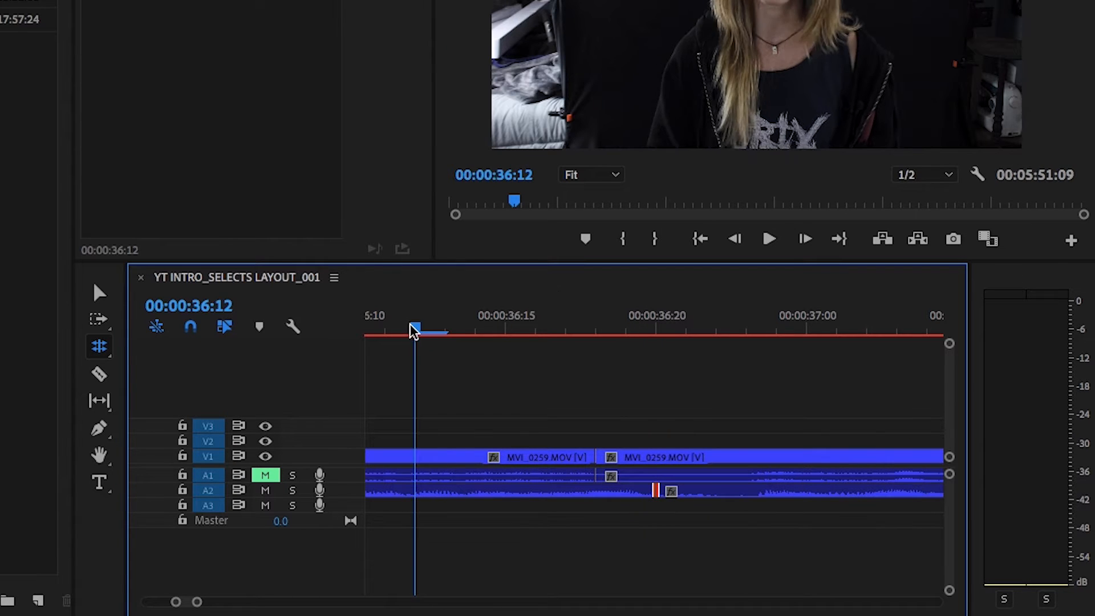
key(space)
key(space)
- Split the second clip on all tracks at 00:00:36:23 and again at 00:00:36:20
key(minus)
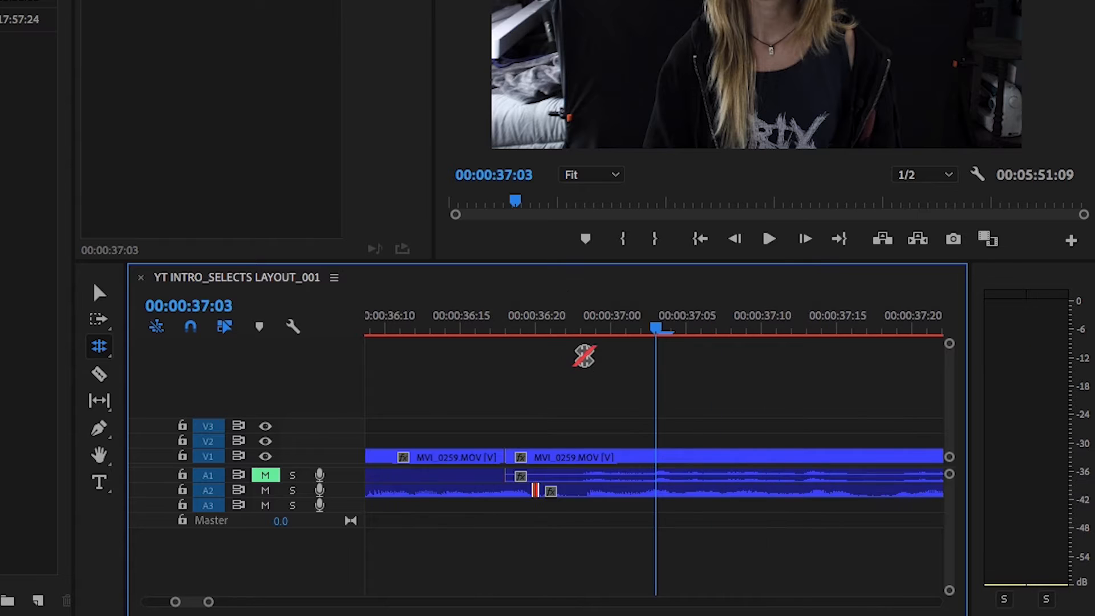
click(567, 331)
key(minus)
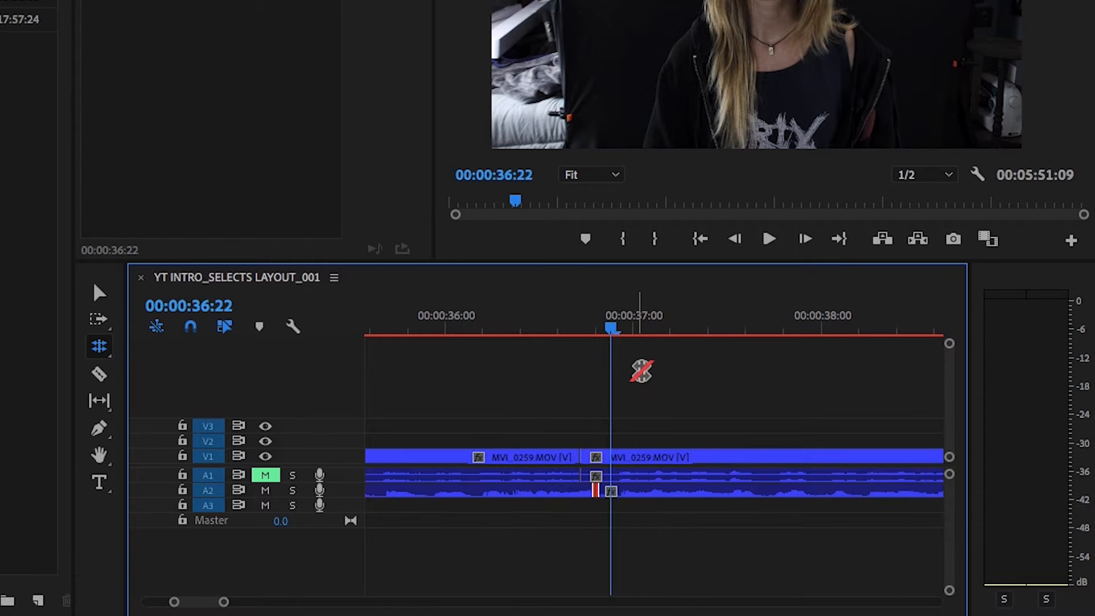
key(minus)
key(equal)
key(equal)
key(equal)
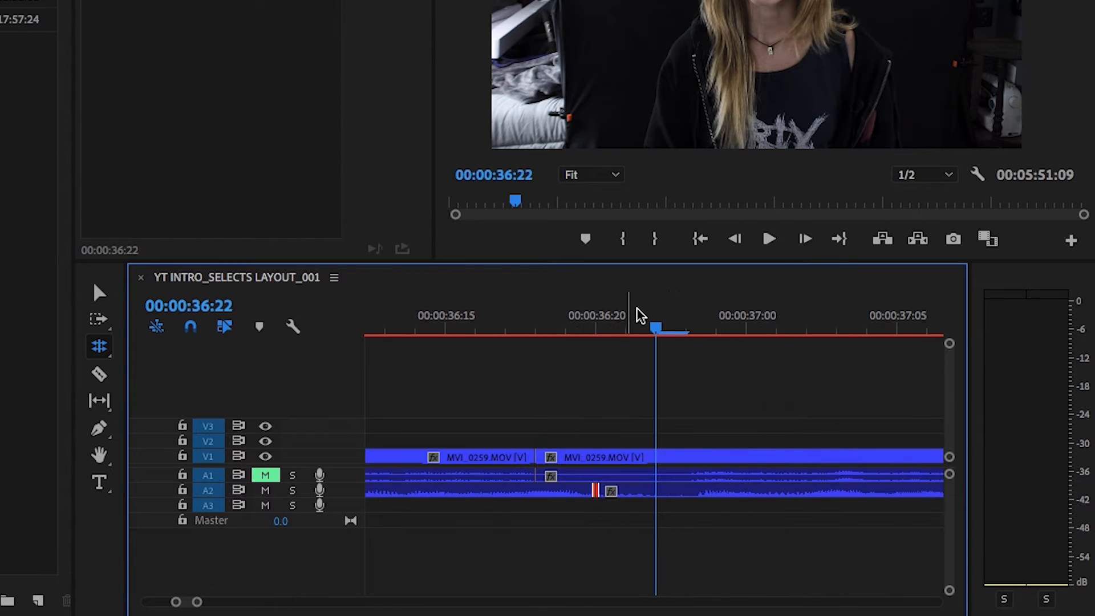
click(686, 326)
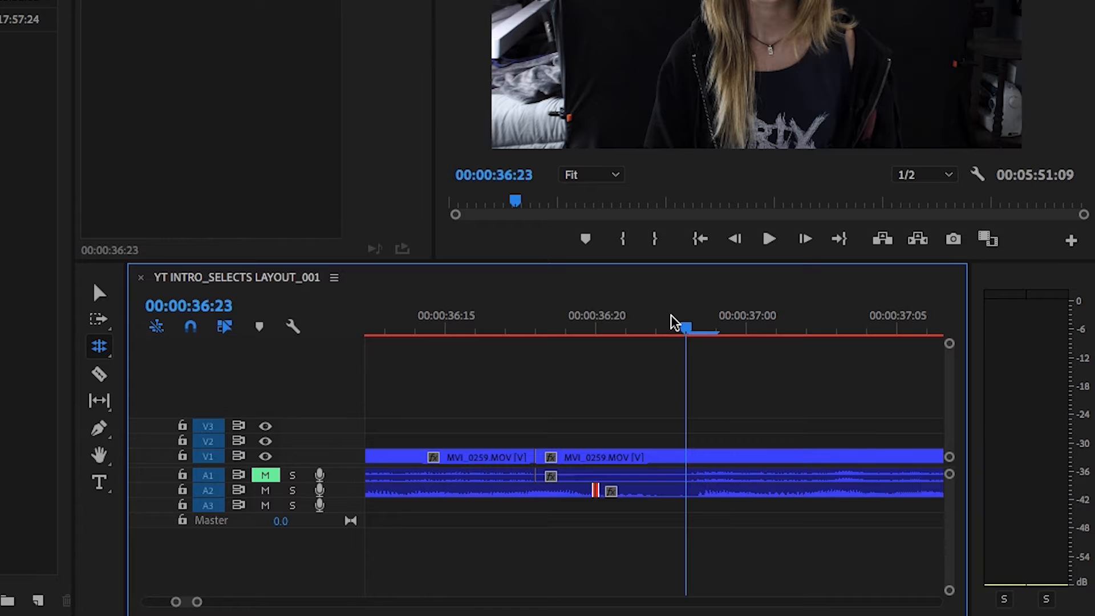
key(Left)
key(Left)
key(Left)
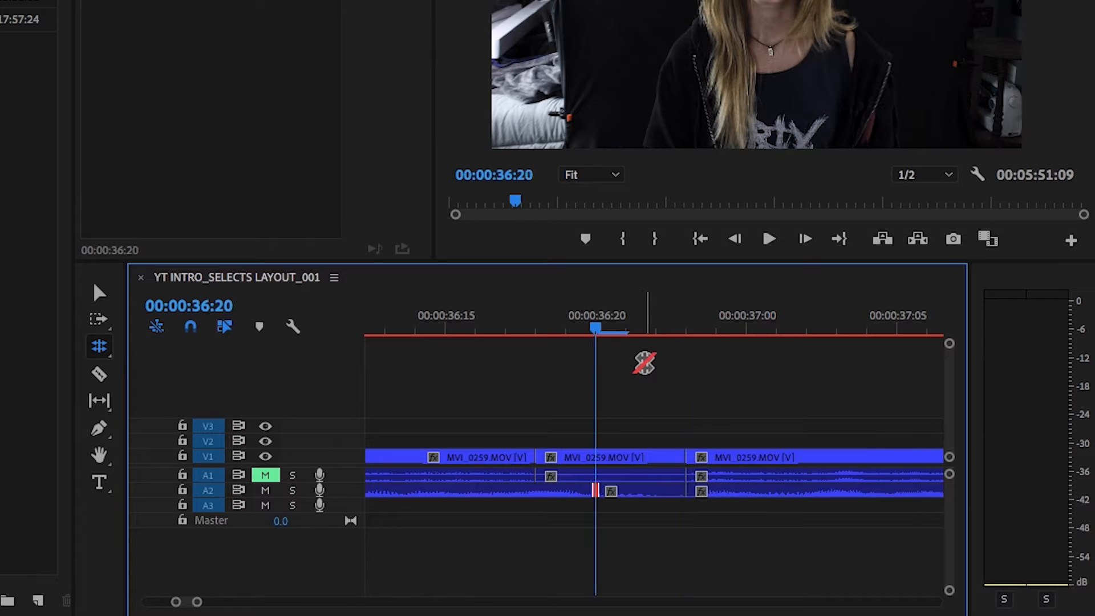
- Delete the video and A1 fragment between 00:00:36:18 and 00:00:36:20 and extend the preceding clip to fill its place
key(v)
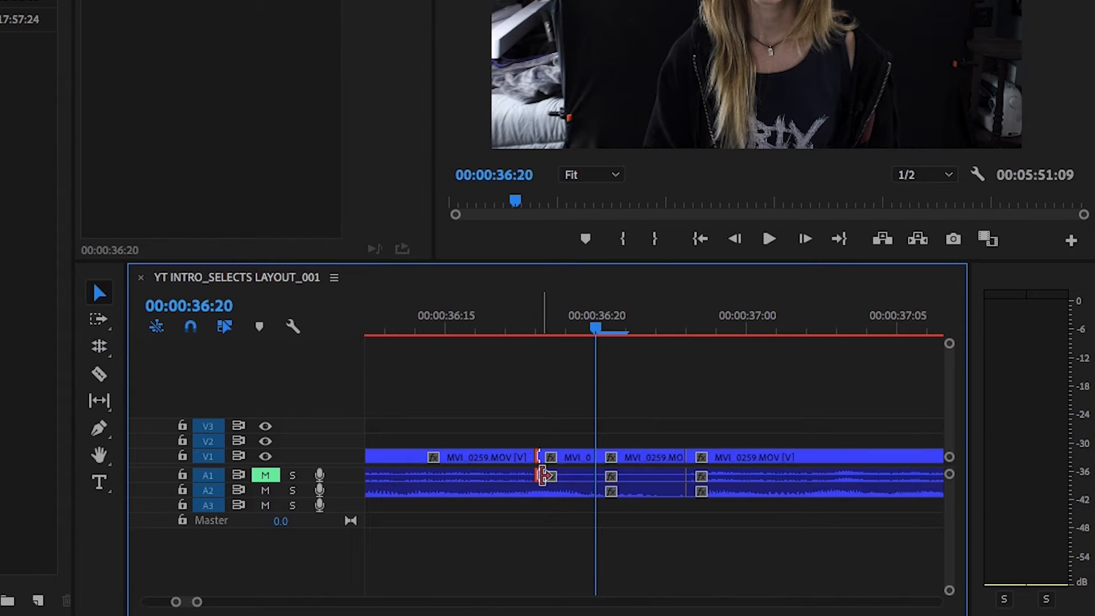
click(573, 456)
key(Delete)
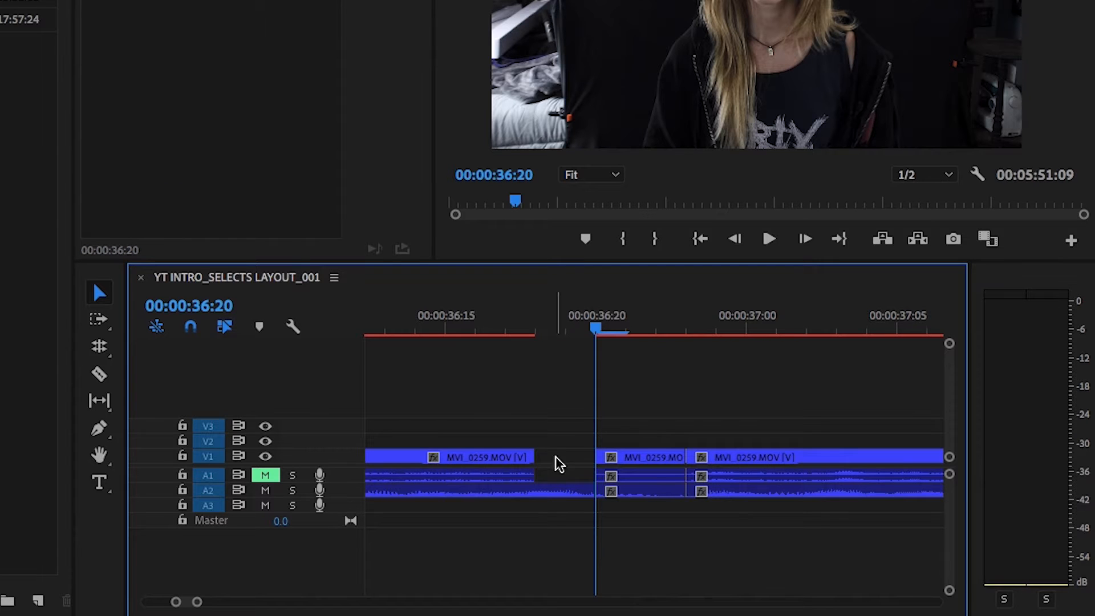
click(530, 459)
drag(545, 457, 595, 457)
- Delete the three-frame fragment between 00:00:36:20 and 00:00:36:23 and close the gap it leaves
drag(633, 399, 676, 472)
key(Delete)
click(650, 460)
key(Delete)
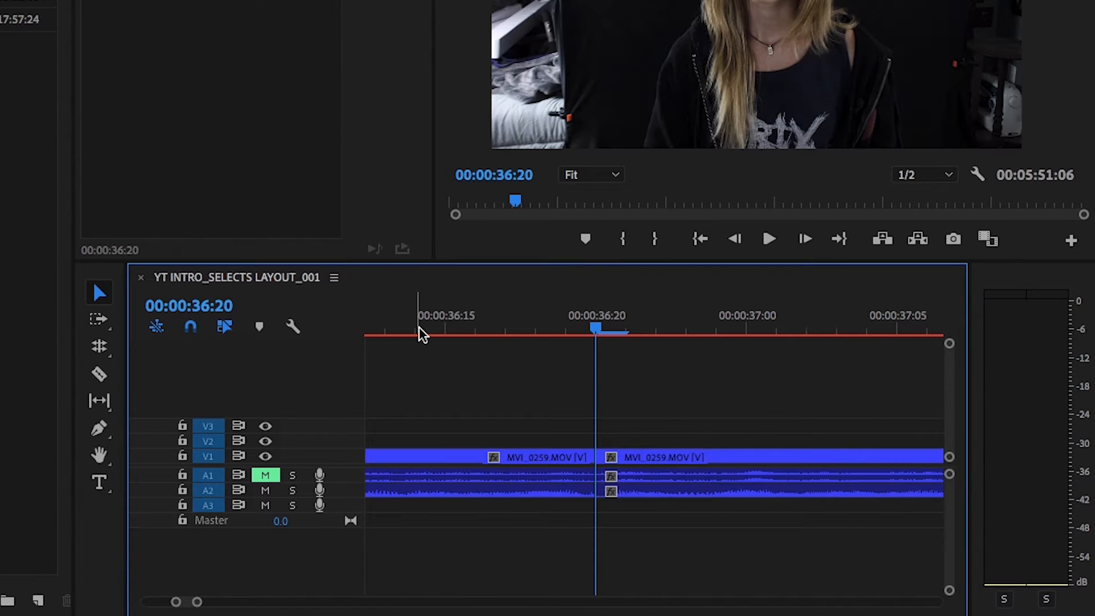
- Play across the tightened join at 00:00:36:20 and move on to the clips around 00:01:04:09
key(space)
key(minus)
key(minus)
key(minus)
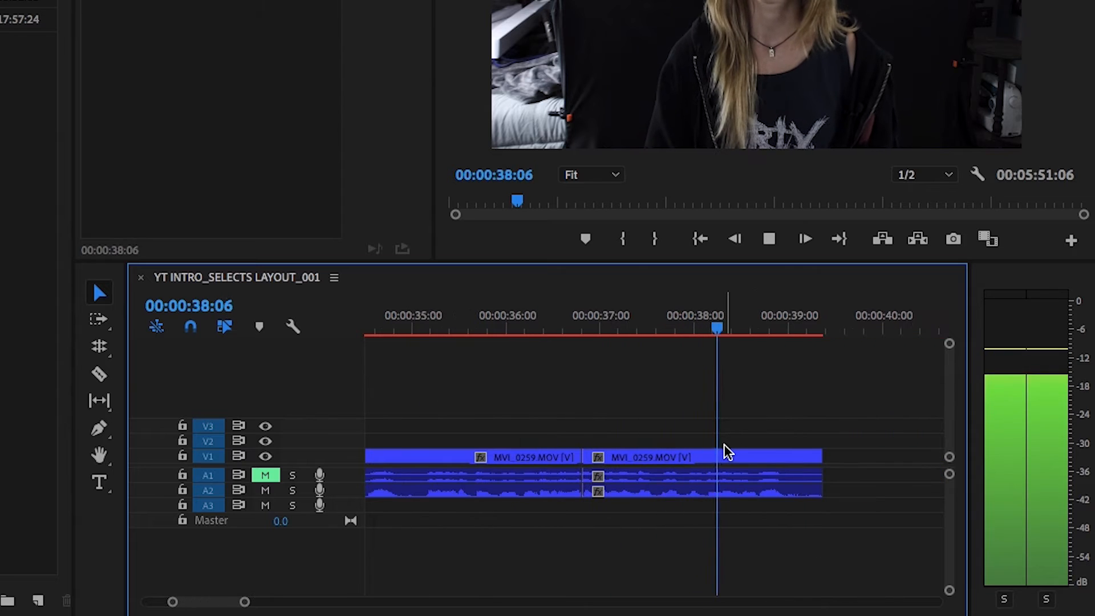
key(space)
key(minus)
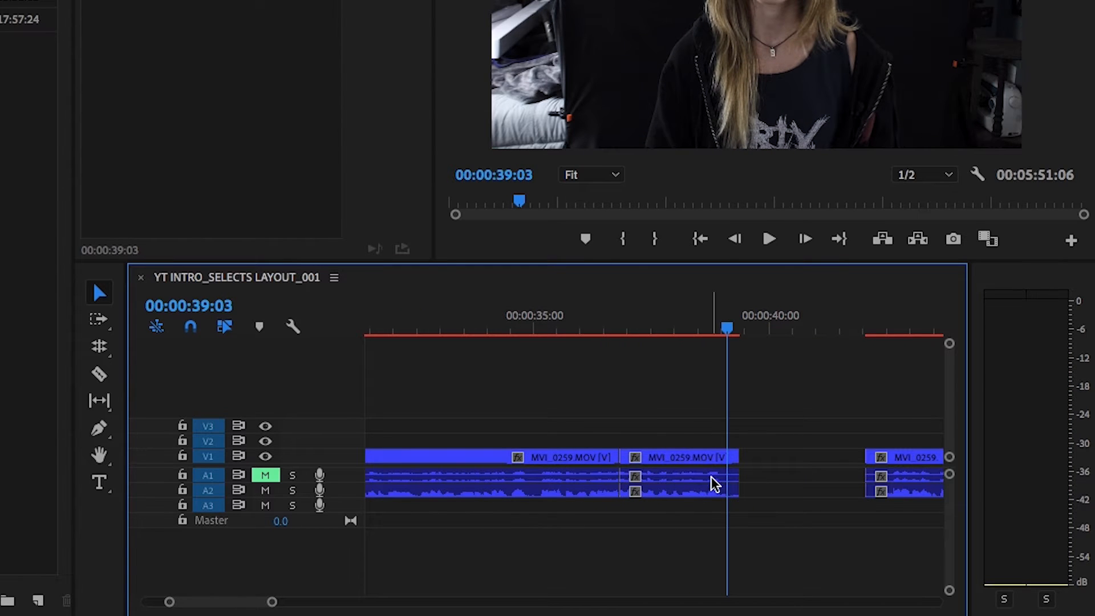
click(579, 334)
key(space)
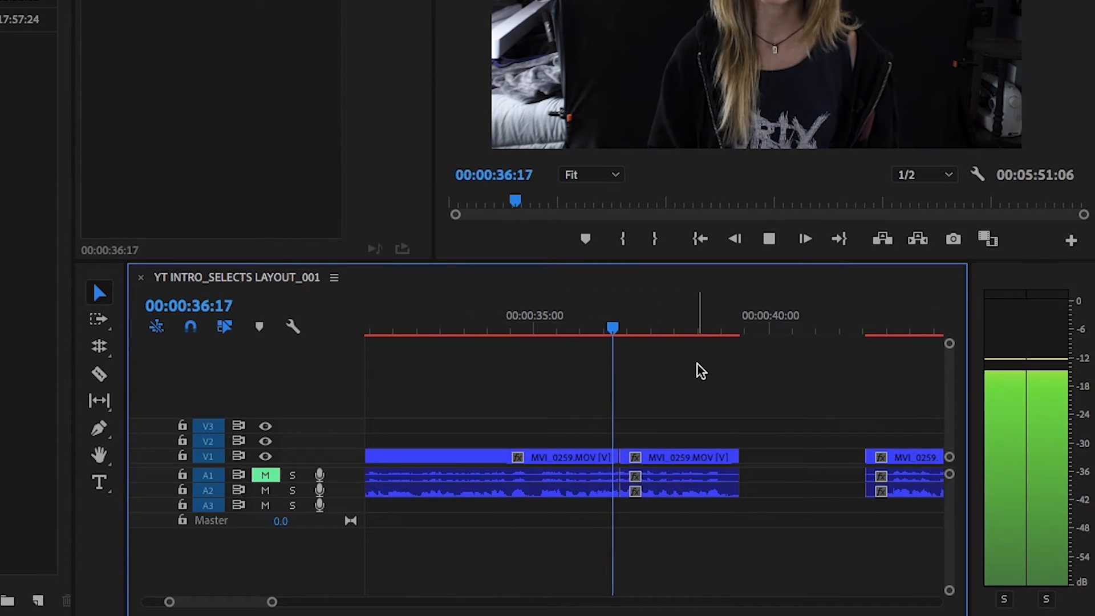
key(Down)
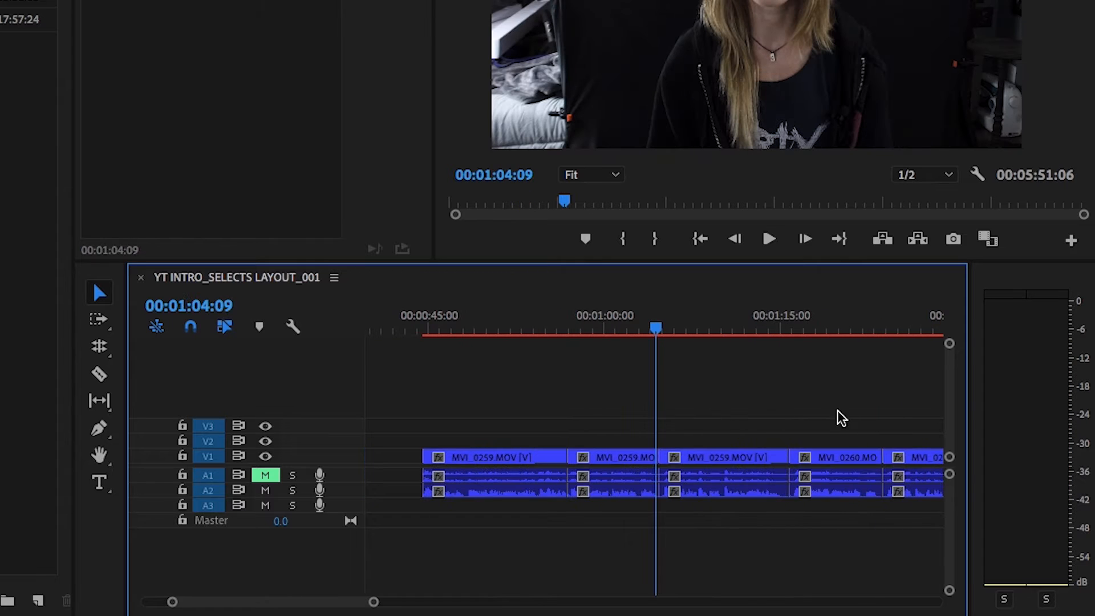
- Play through the opening of the clip that begins just before 00:00:45:00 to find the speech to cut
scroll(737, 405, up, 2)
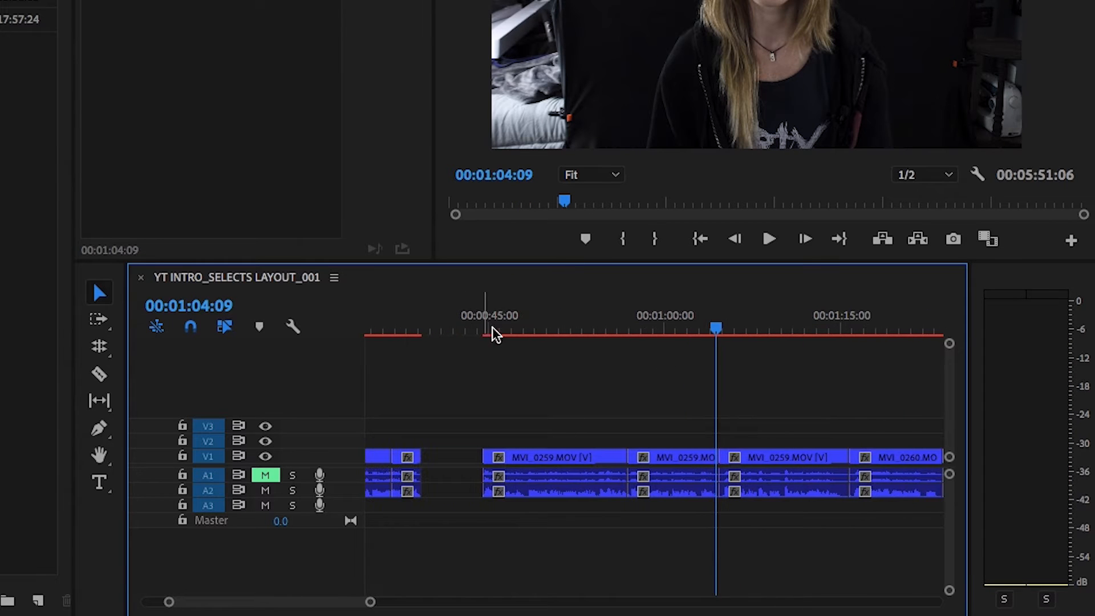
click(495, 333)
scroll(604, 336, up, 5)
key(equal)
key(equal)
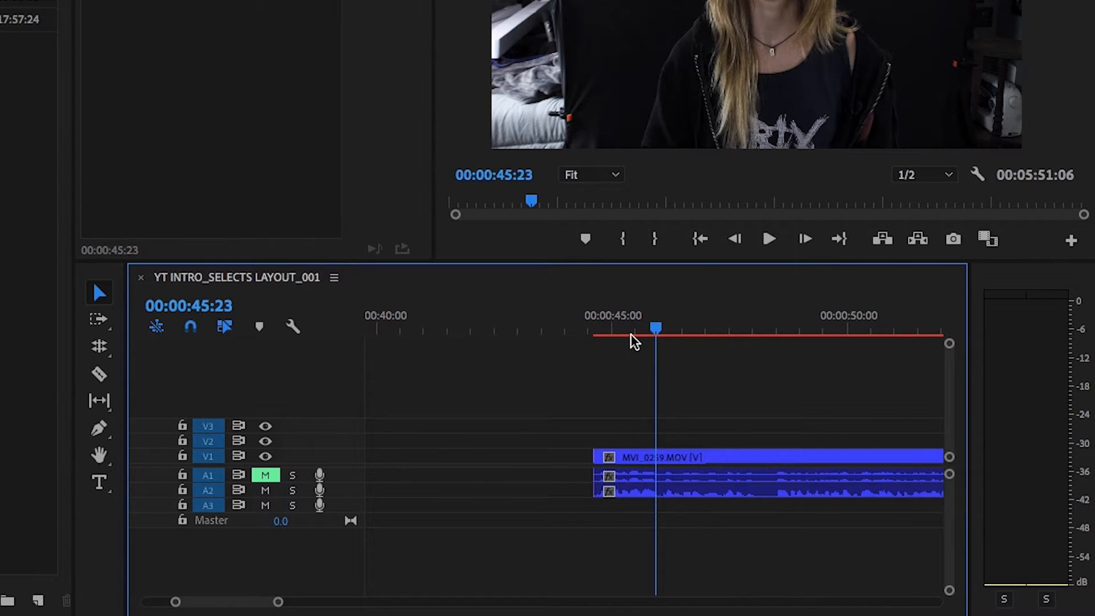
key(space)
key(minus)
key(equal)
key(equal)
key(equal)
key(minus)
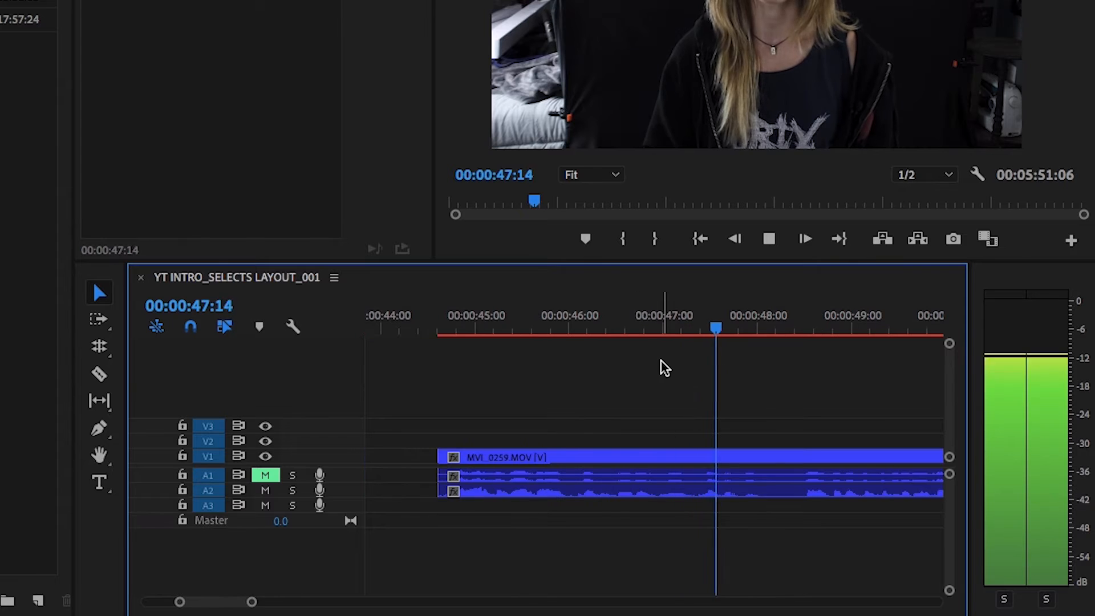
key(minus)
key(equal)
key(minus)
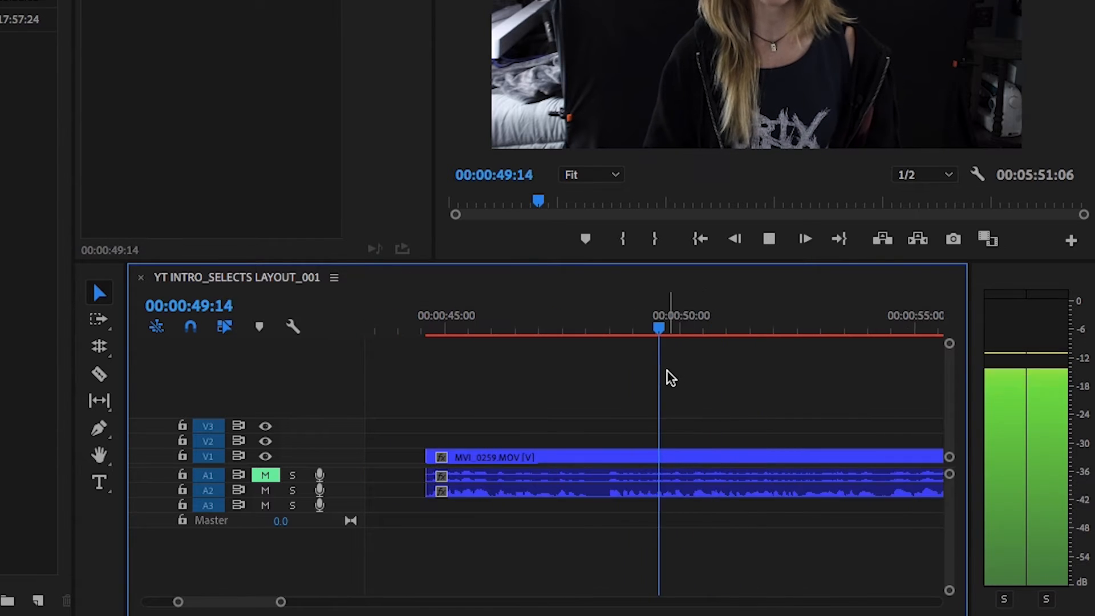
key(equal)
key(minus)
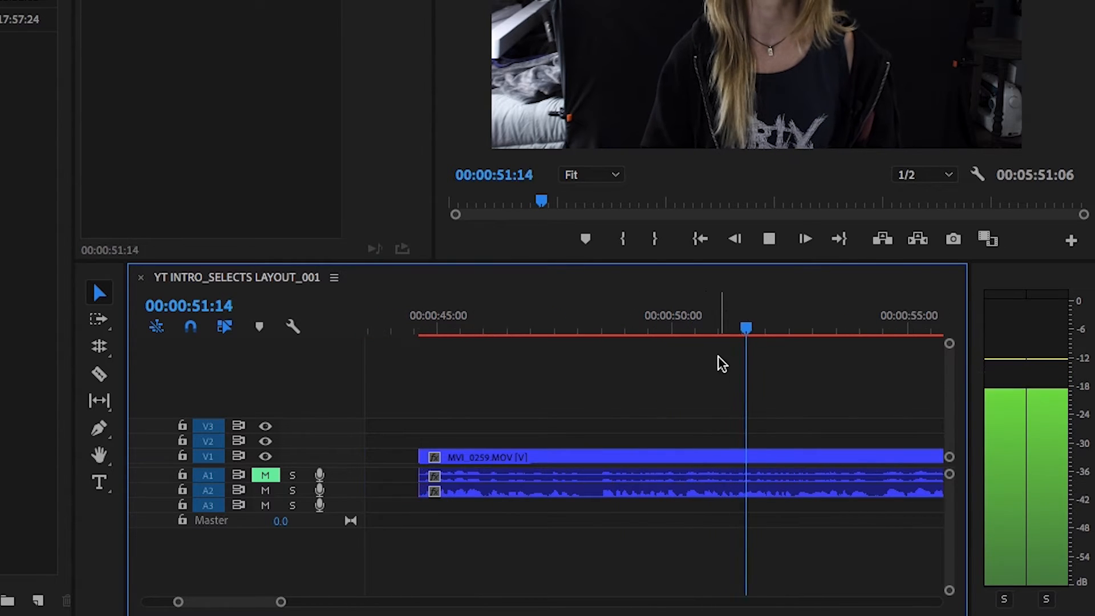
- Replay the clip from 00:00:45:03 and split it on all tracks at 00:00:48:01
click(444, 324)
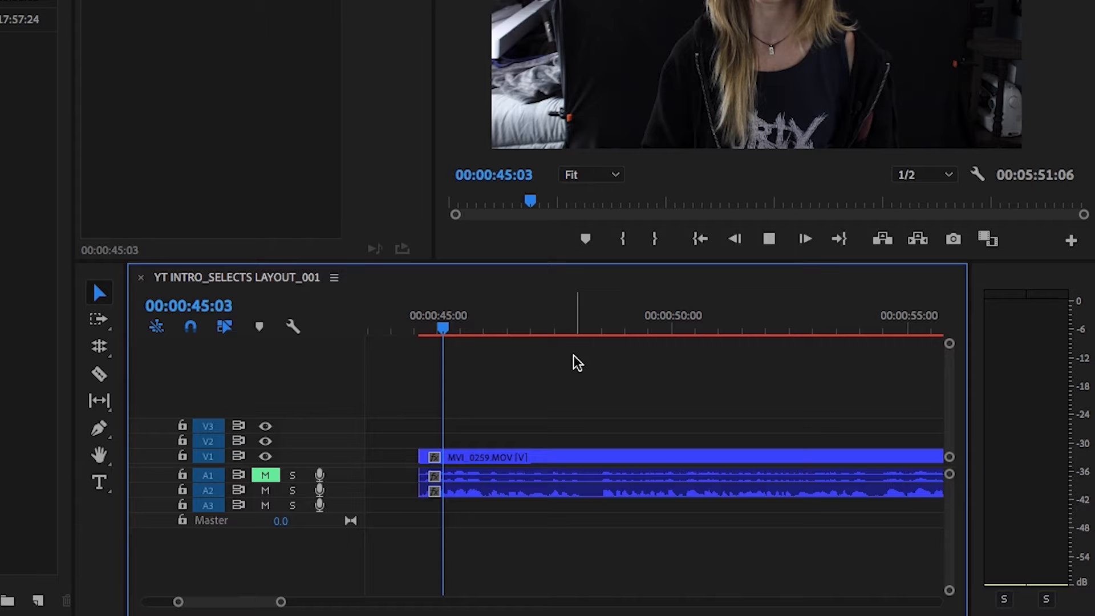
key(space)
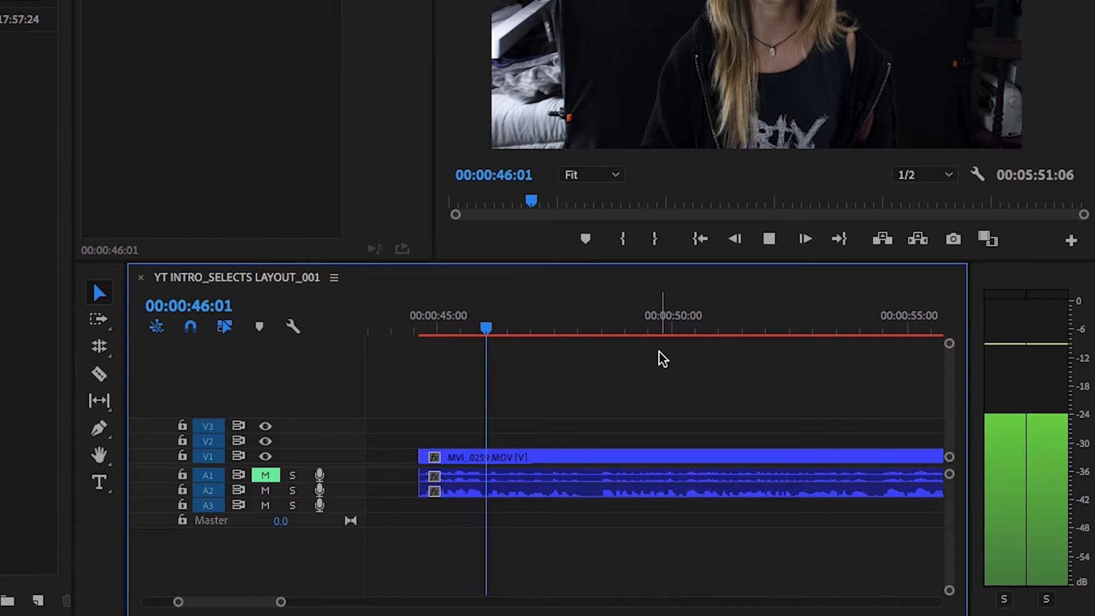
key(space)
click(643, 322)
key(space)
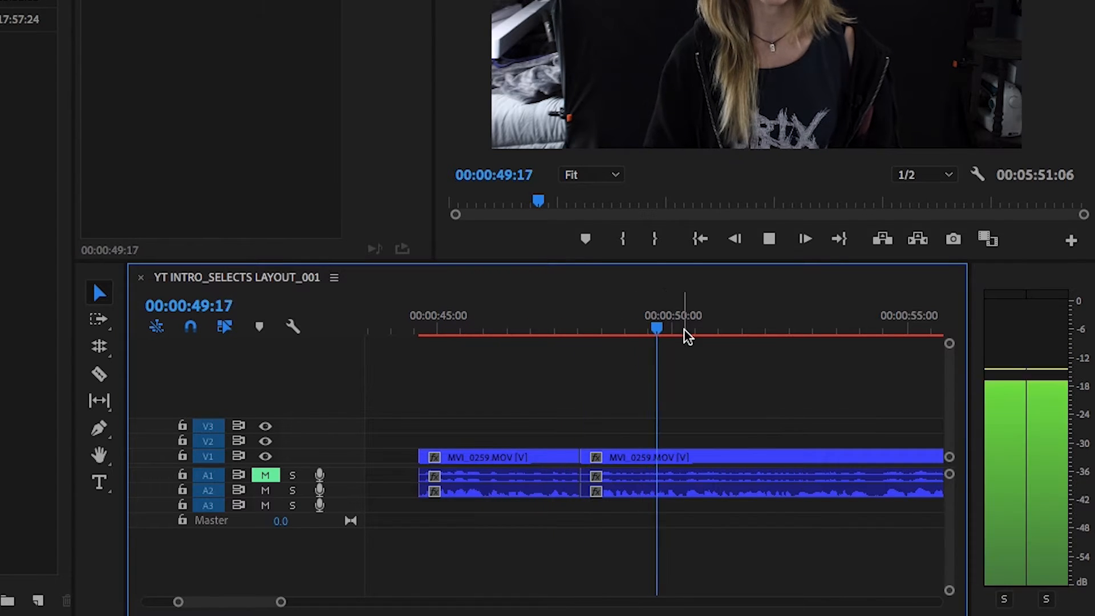
- Find the end of the unwanted speech and split the clip on all tracks at 00:00:50:15
drag(699, 322, 707, 327)
key(Left)
key(Left)
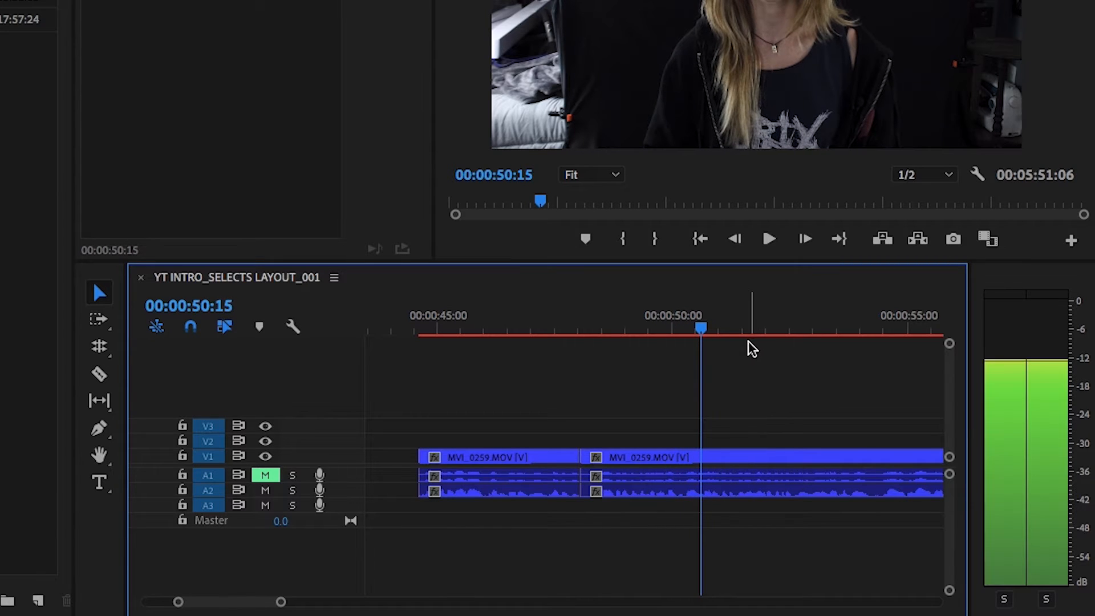
key(Down)
key(Up)
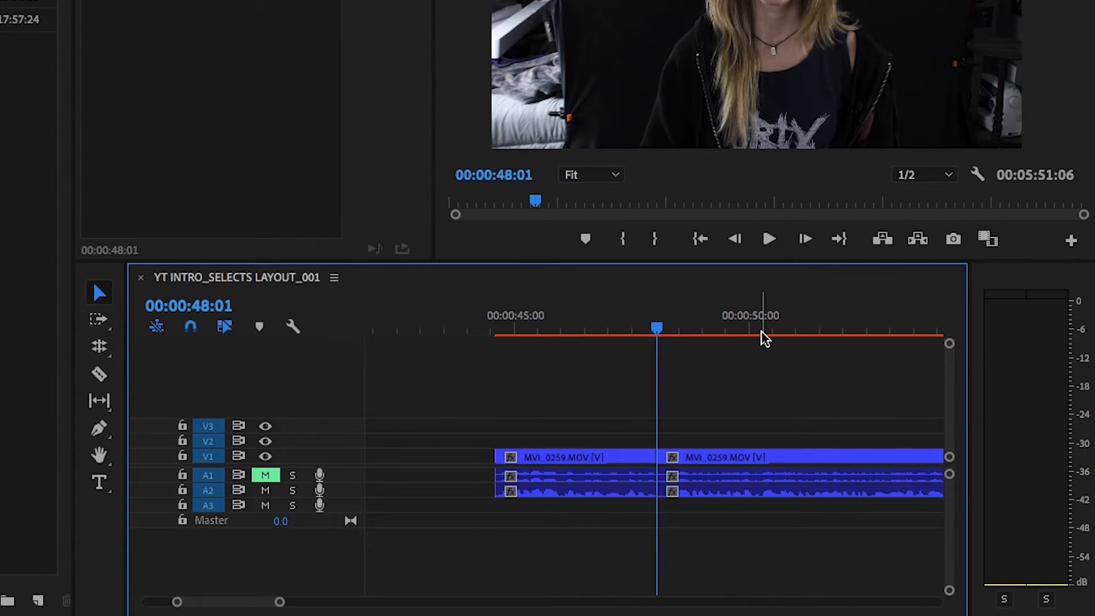
drag(765, 319, 776, 317)
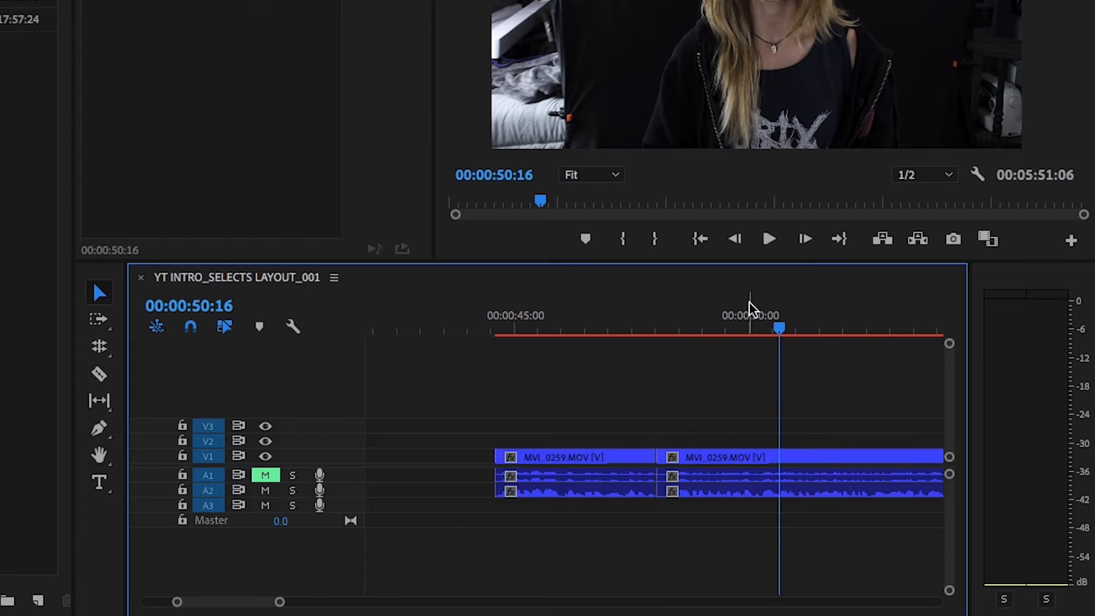
key(Left)
key(ctrl+k)
key(b)
key(space)
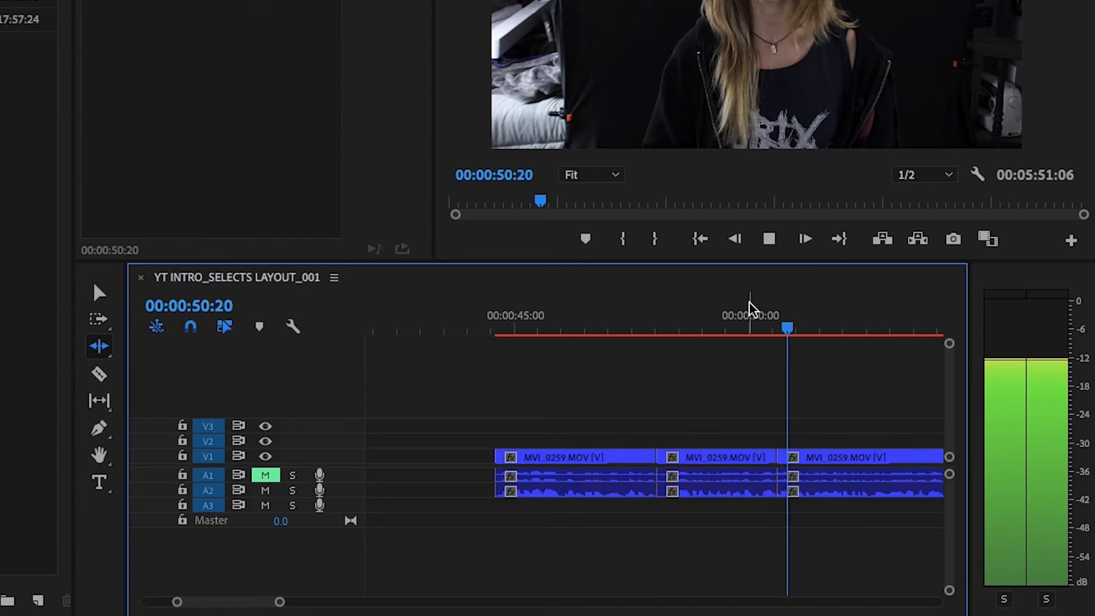
- Delete the section between 00:00:48:01 and 00:00:50:15 from the video and audio tracks, leaving the gap open
key(minus)
click(703, 482)
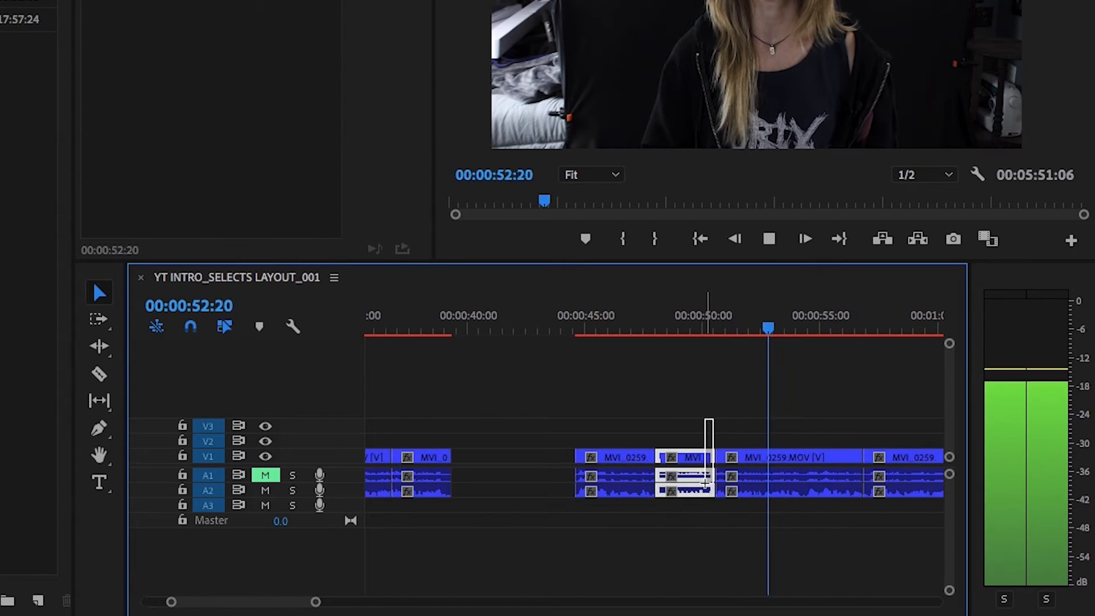
key(Delete)
- Split the next clip at about 00:00:54:06 and at 00:00:54:24, and delete the short section between the cuts
key(=)
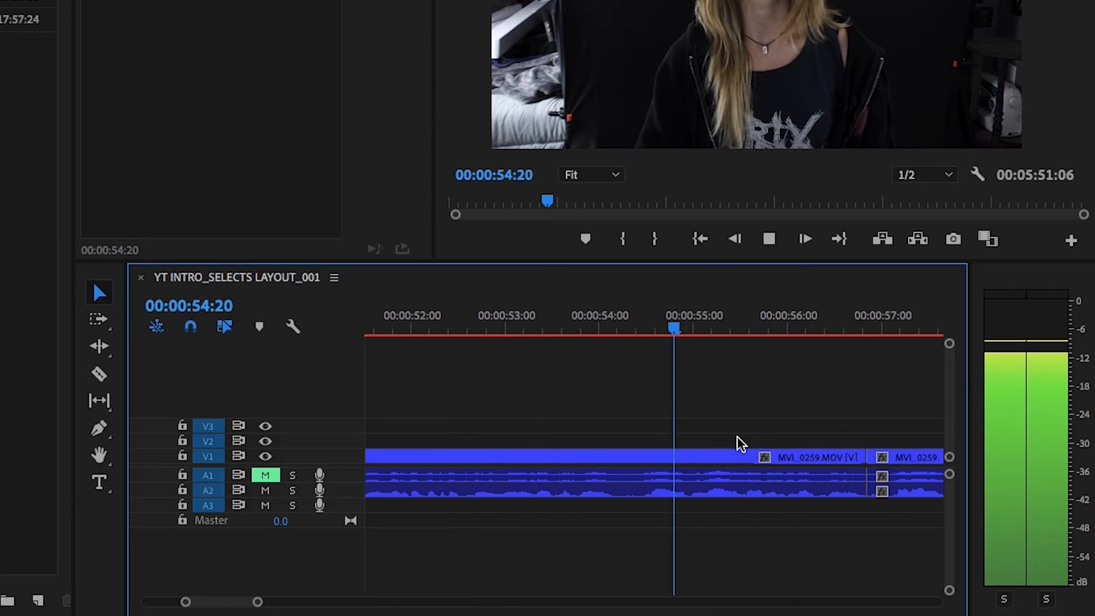
key(space)
key(c)
drag(607, 321, 690, 330)
key(ctrl+k)
click(666, 316)
key(ctrl+k)
key(v)
click(660, 457)
key(Delete)
- Play from before the gap at about 00:00:54:06 on into the clip that follows it
click(496, 322)
key(space)
key(minus)
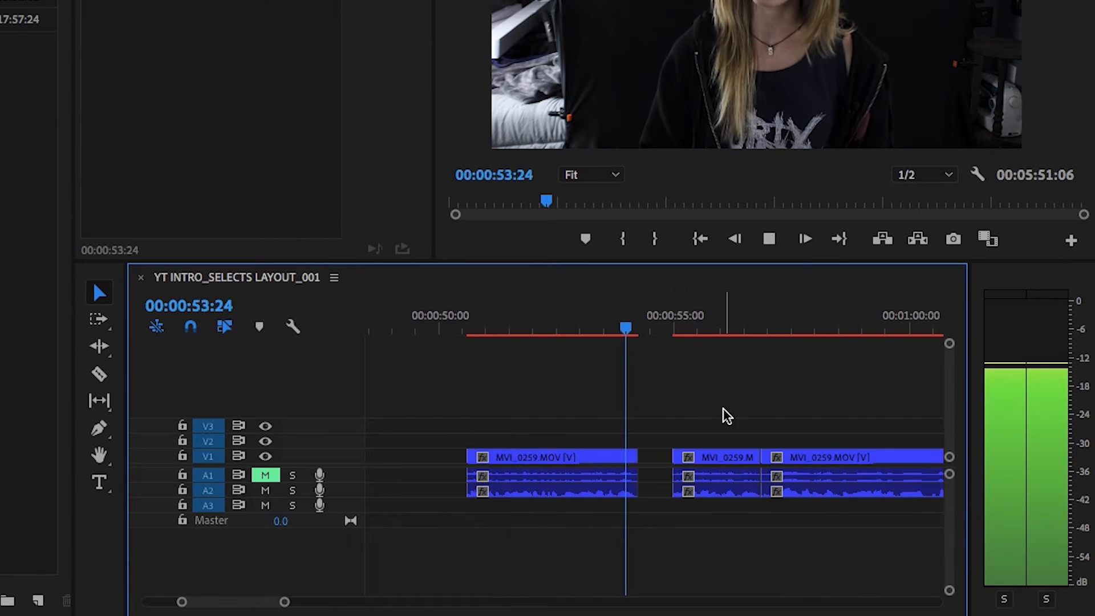
key(minus)
key(equal)
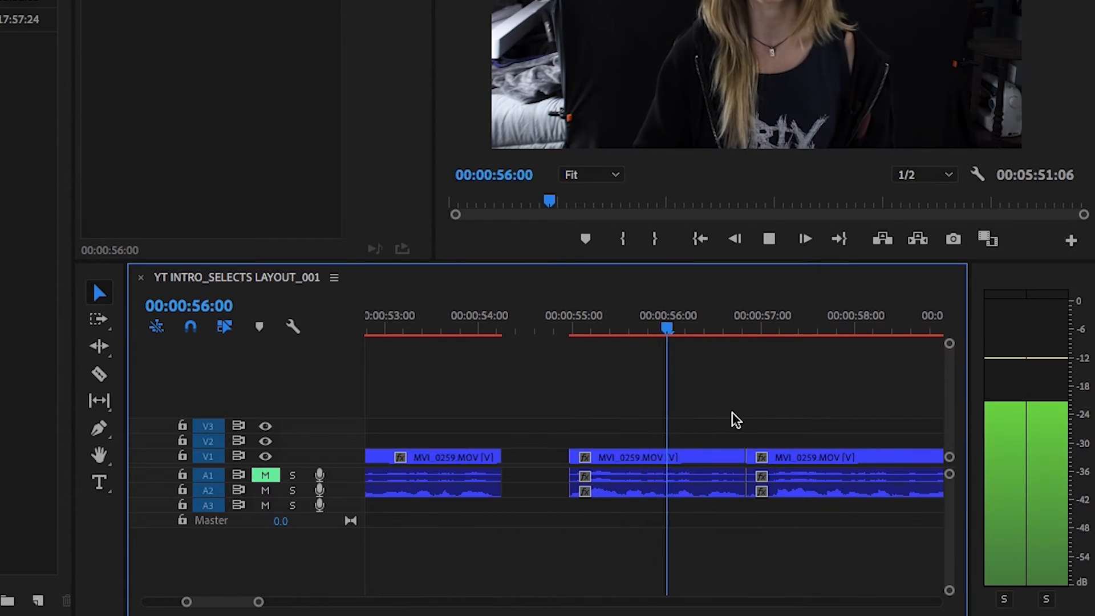
click(676, 491)
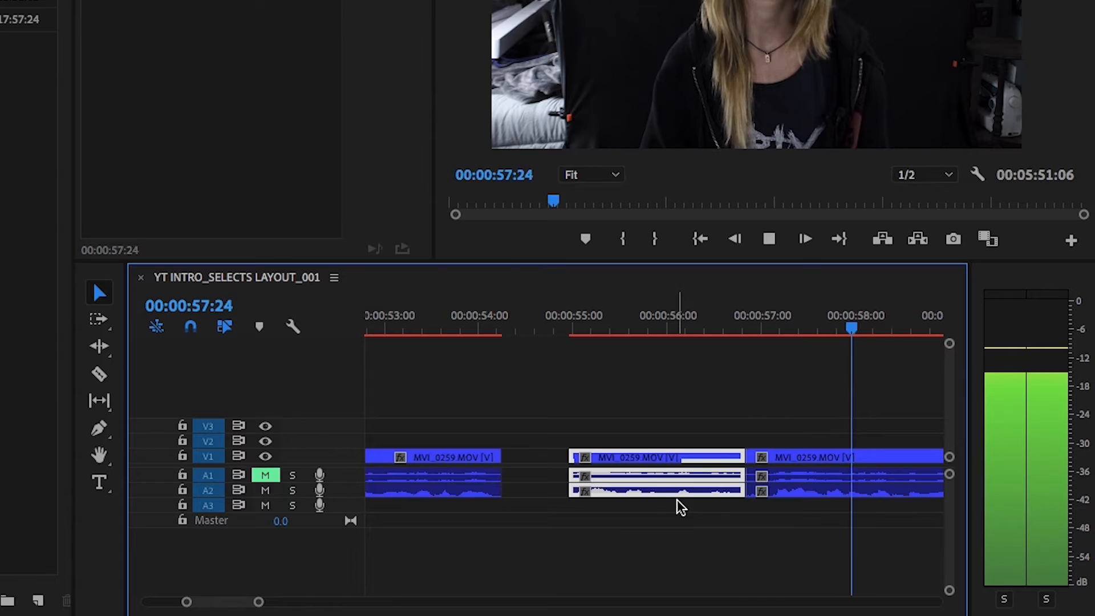
key(Delete)
mouse_move(779, 327)
mouse_down()
mouse_move(765, 327)
mouse_move(786, 322)
mouse_up()
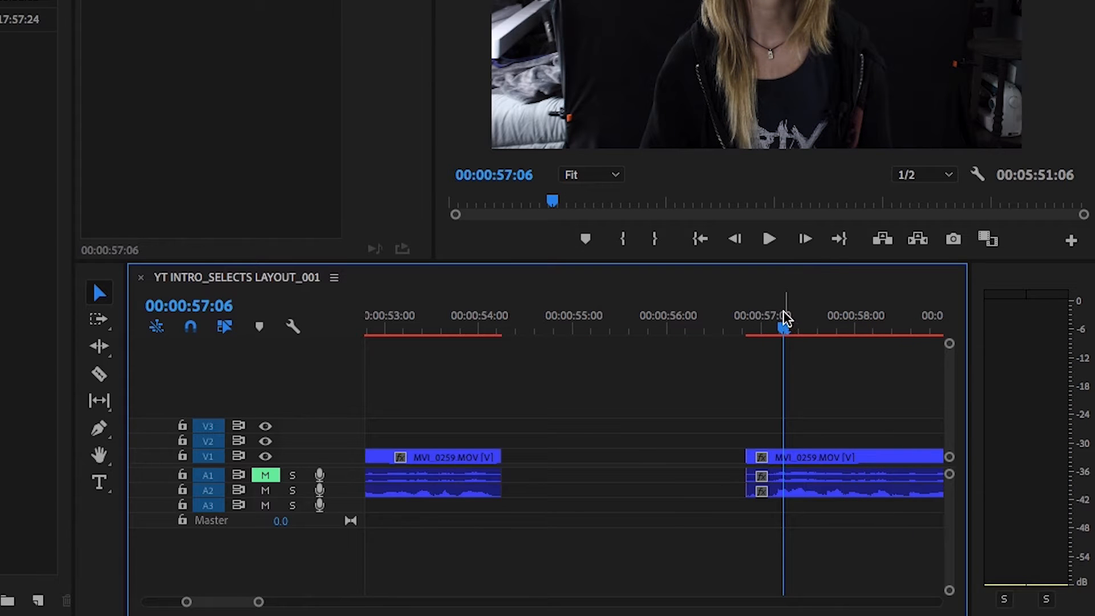
key(ctrl+z)
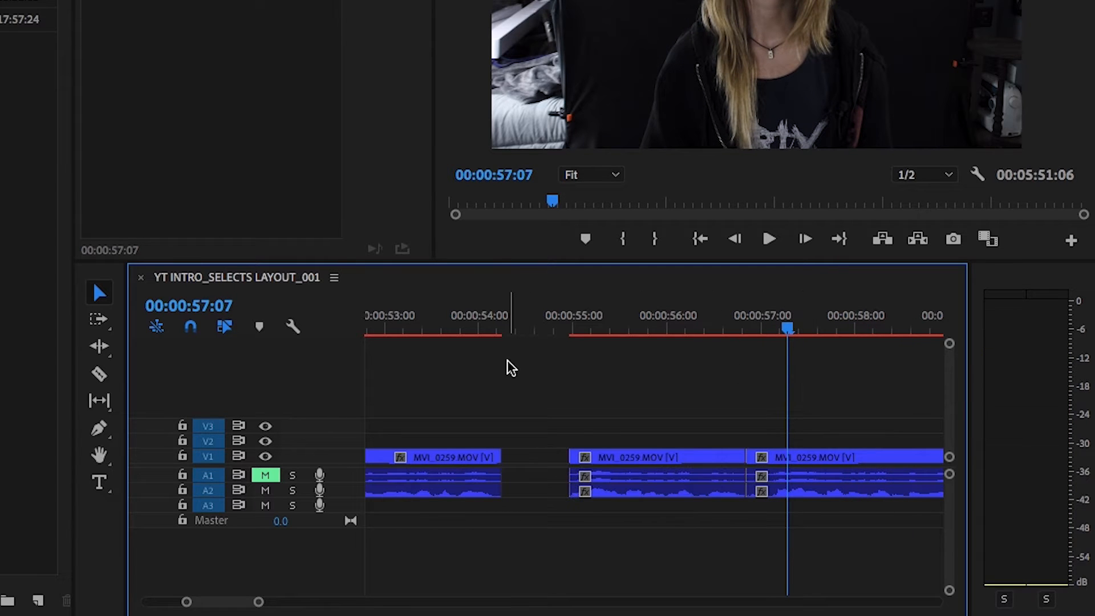
- Replay the clip starting at 00:00:54:24, split it at about 00:00:56:10 and delete its remainder
click(567, 320)
key(space)
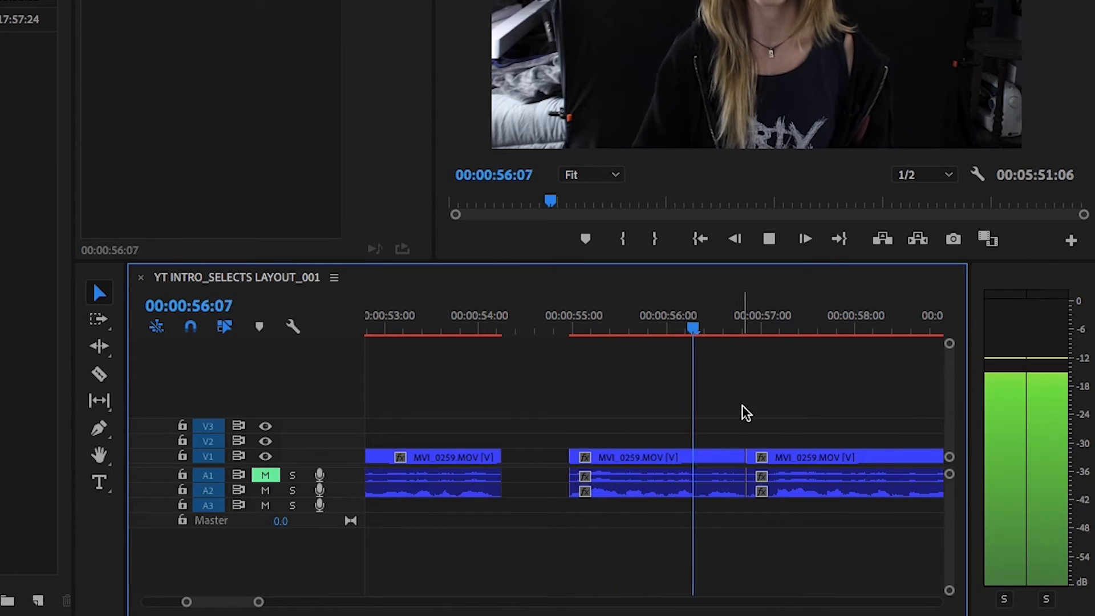
key(space)
key(ctrl+k)
drag(723, 420, 729, 501)
key(Delete)
- Remove the next clip's opening up to 00:00:58:12 and close the gap back to about 00:00:56:10
key(space)
key(minus)
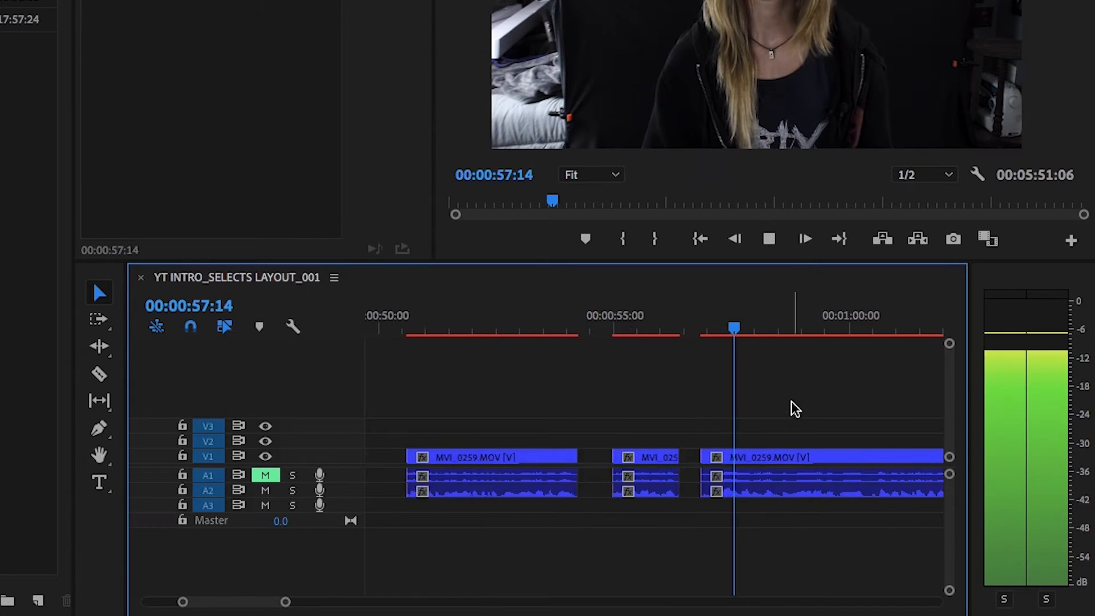
key(equal)
key(space)
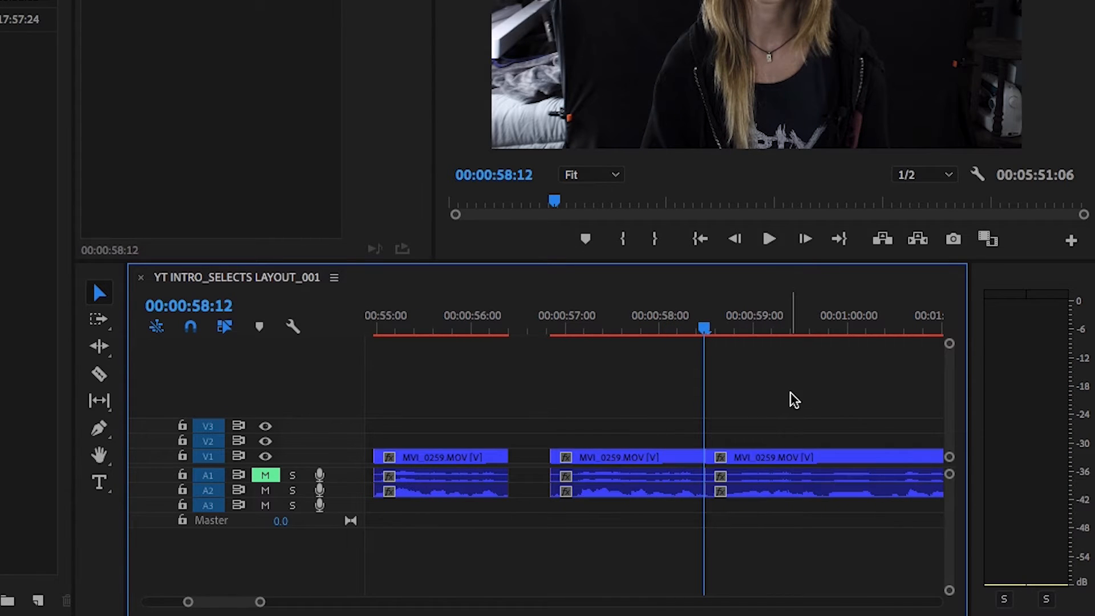
click(615, 484)
key(Delete)
click(608, 458)
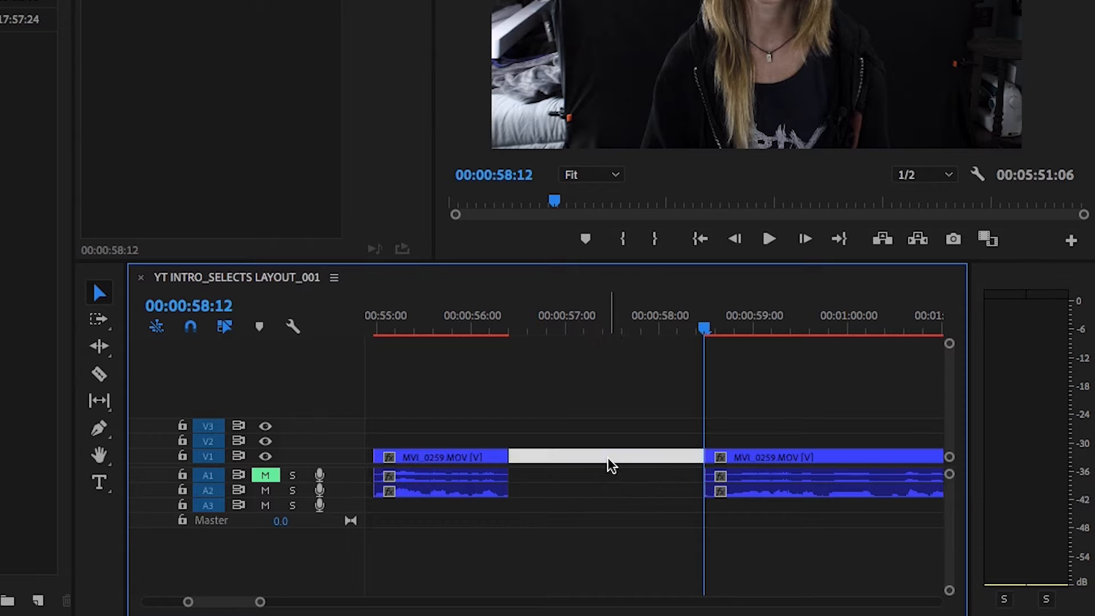
key(Delete)
- Play from 00:00:54:24 across the closed join and on towards the end of the joined clip
key(minus)
key(minus)
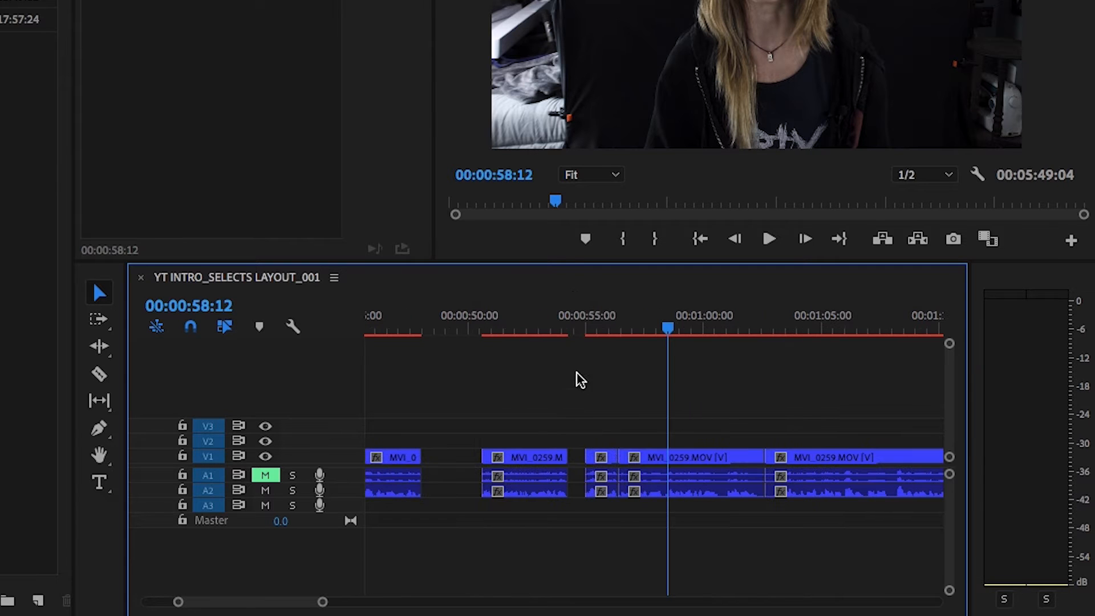
click(596, 333)
key(Up)
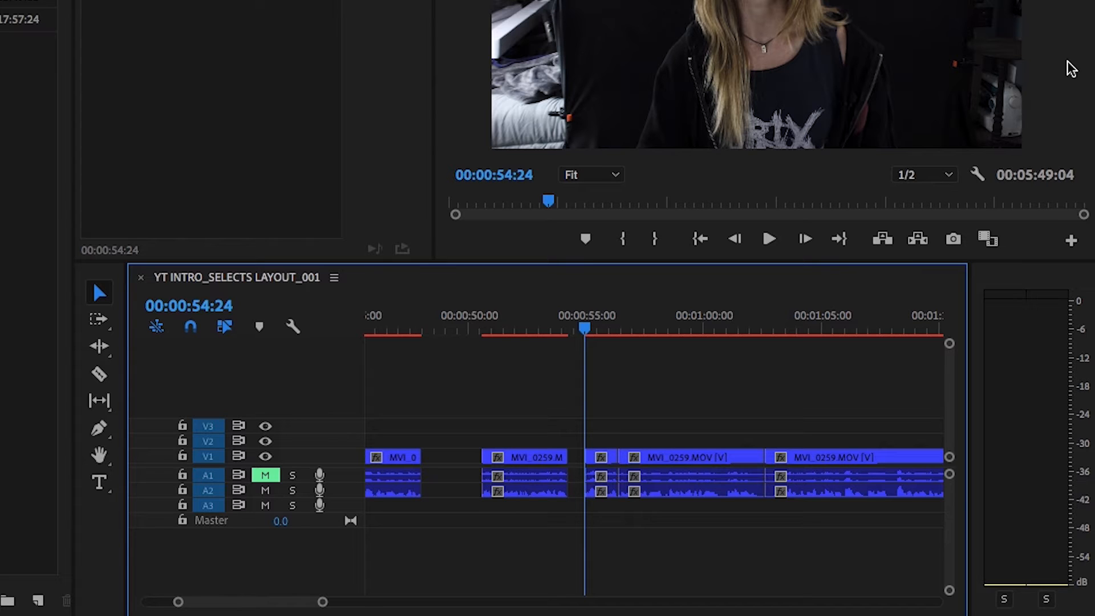
key(equal)
key(equal)
key(equal)
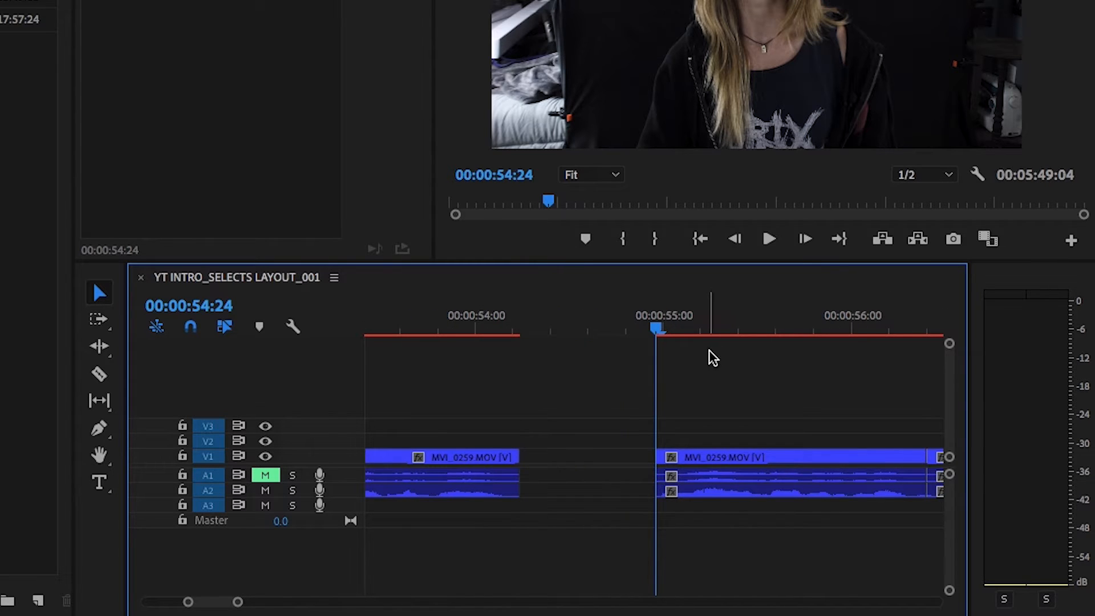
key(minus)
key(space)
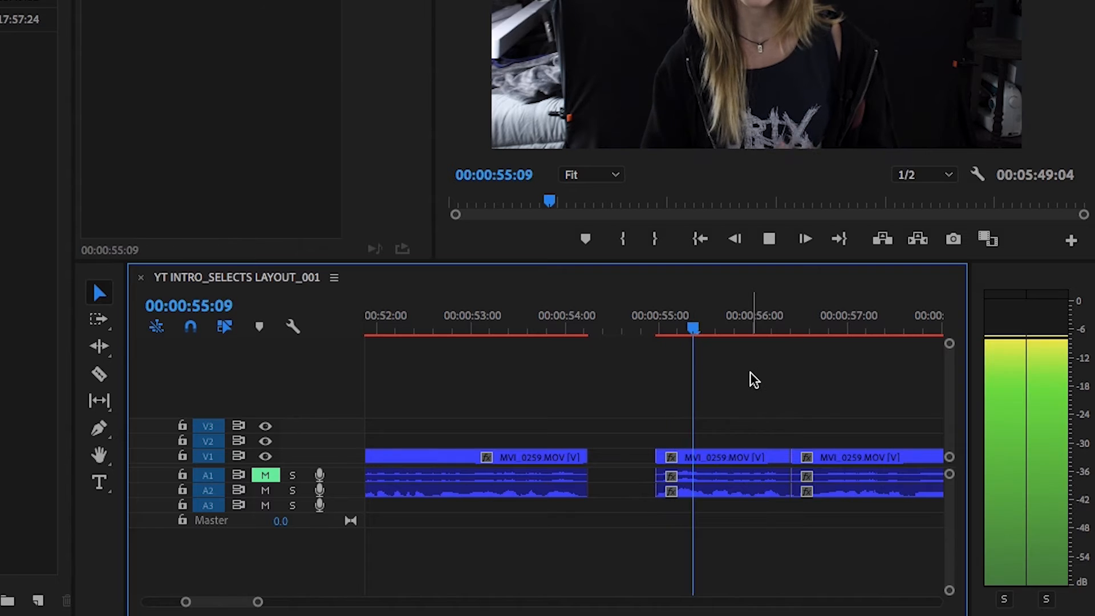
key(minus)
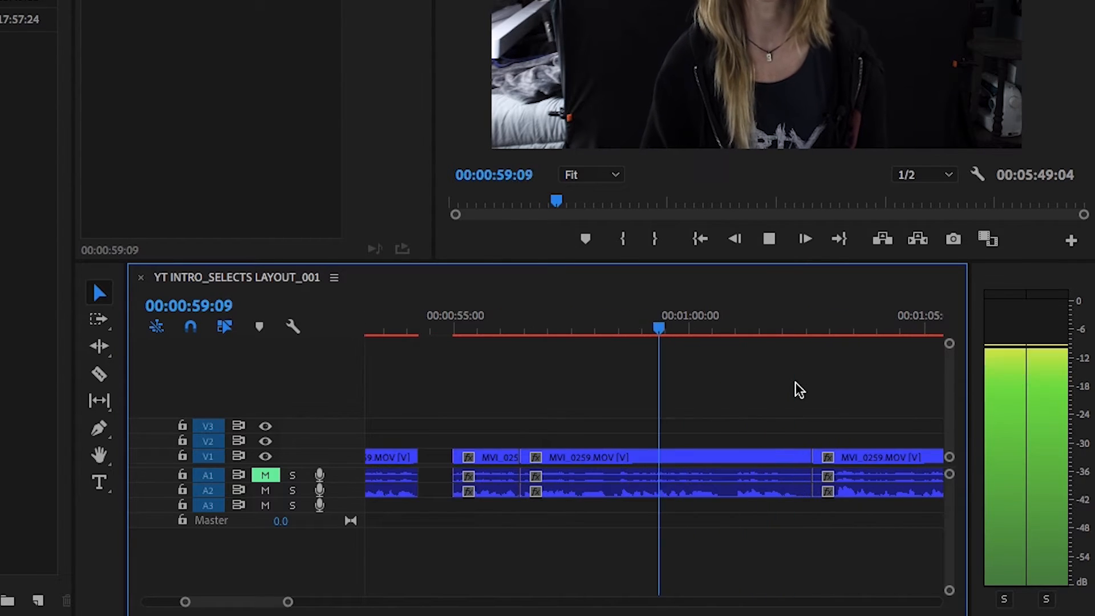
key(equal)
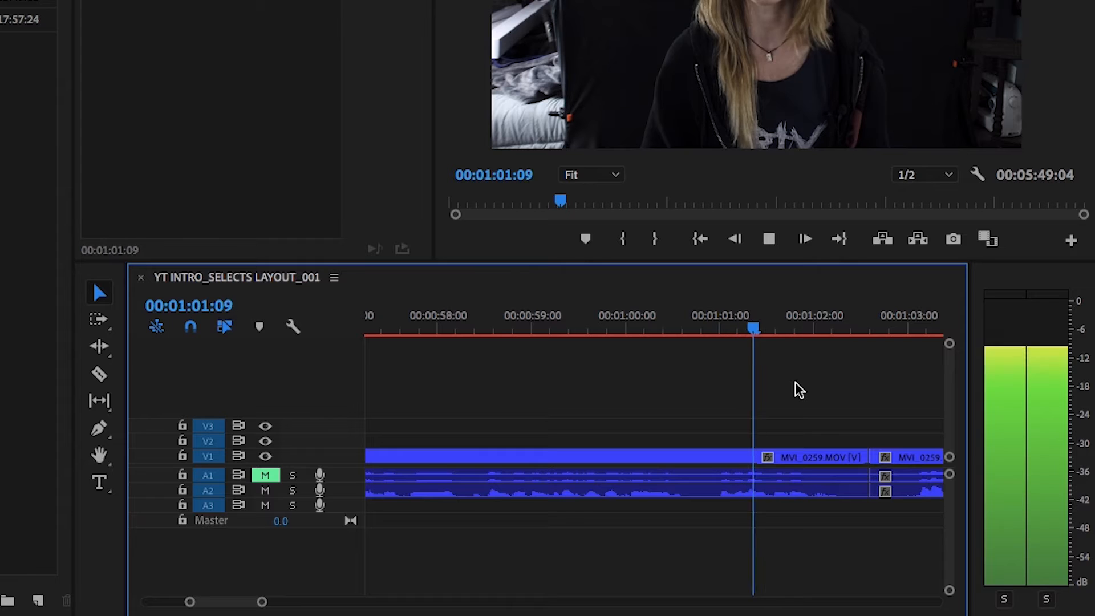
- Cut about three frames off the end of the clip, back to about 00:01:02:12 on all tracks
key(space)
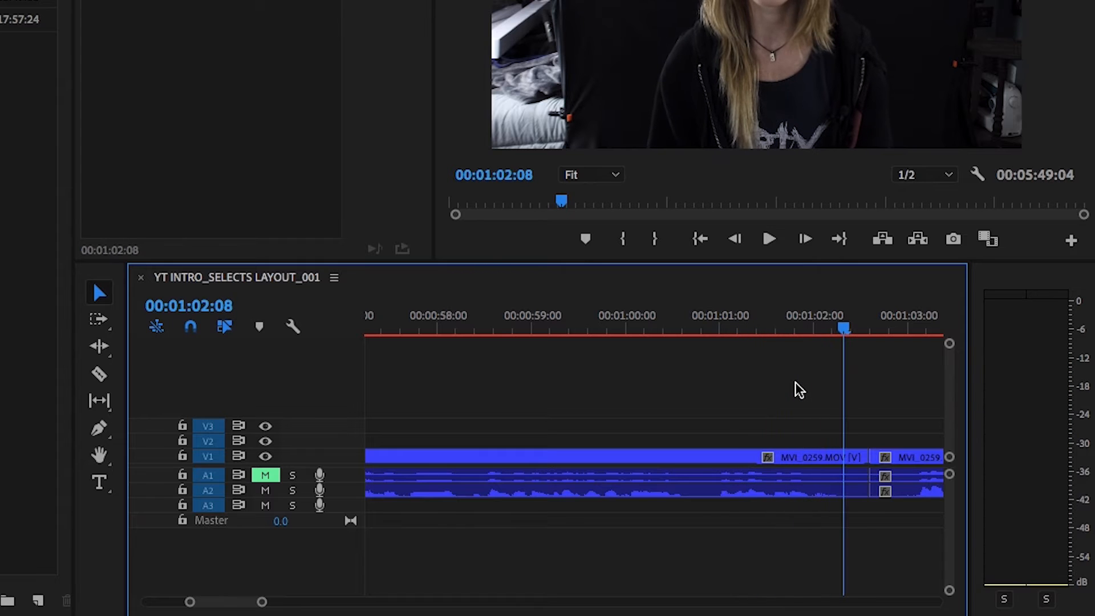
click(841, 460)
drag(849, 462, 861, 461)
- Play through the following MVI_0259.MOV clip to about 00:01:09 to judge which speech to keep
key(space)
key(minus)
key(equal)
key(equal)
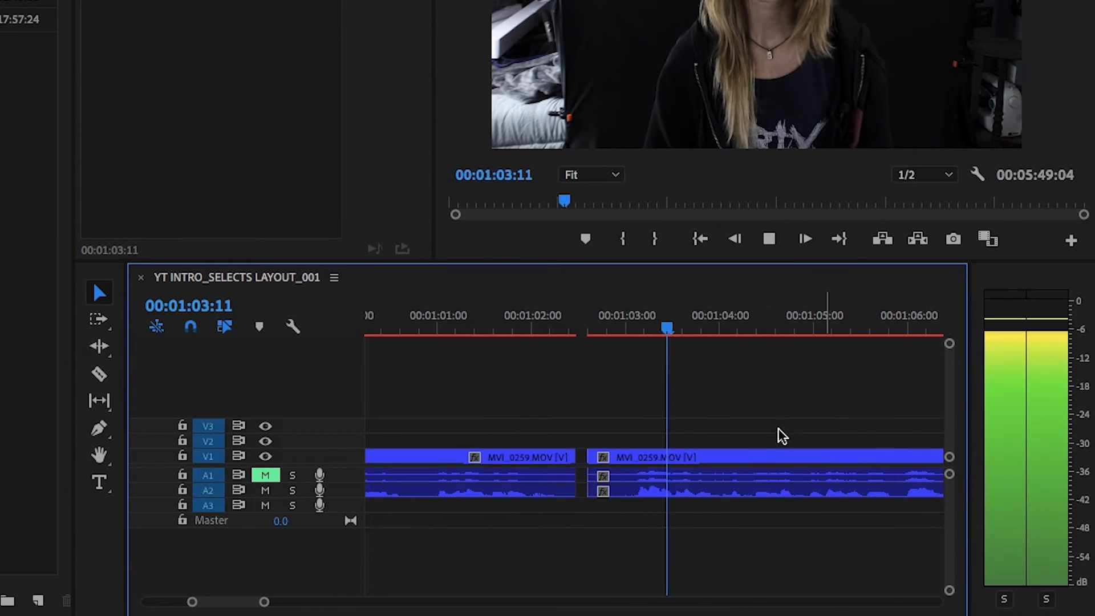
key(minus)
key(minus)
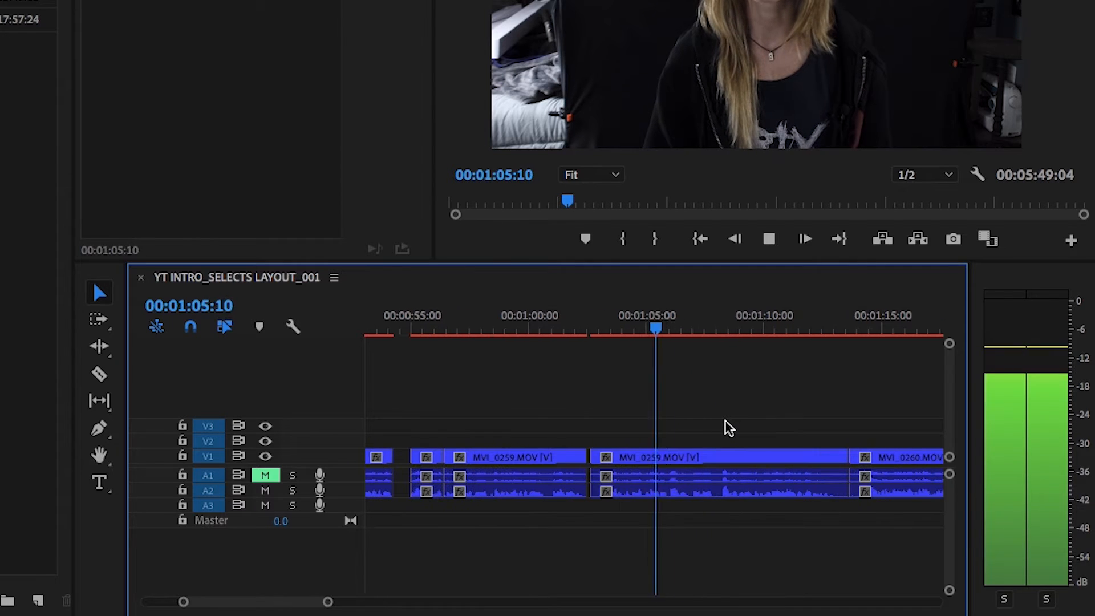
key(minus)
key(equal)
key(equal)
key(minus)
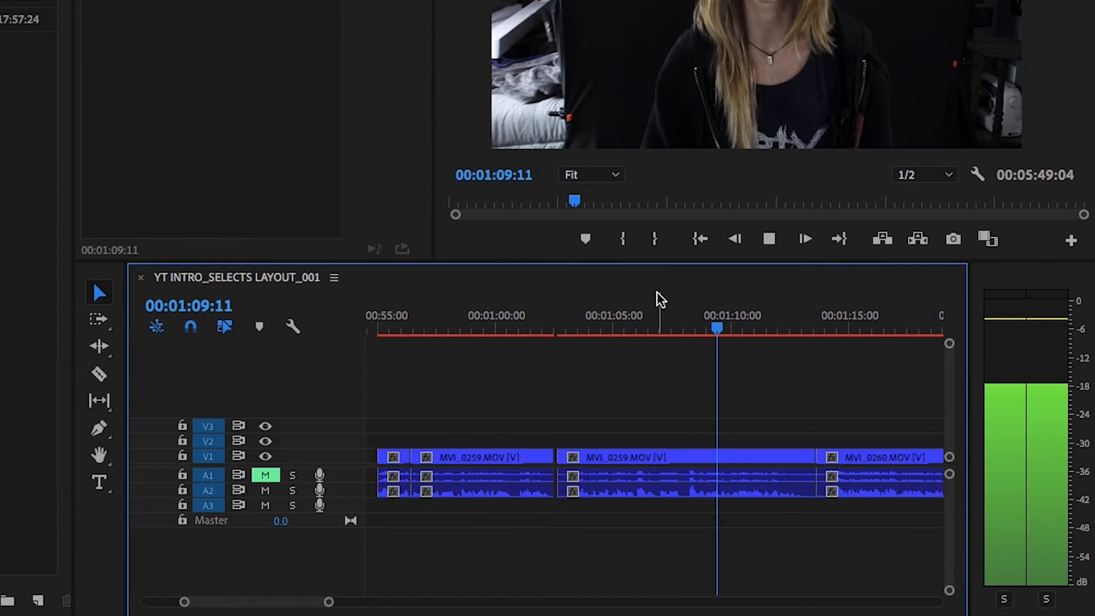
- Split the following clip on all tracks at 00:01:08:05 and delete the part before the cut
key(space)
click(687, 326)
key(space)
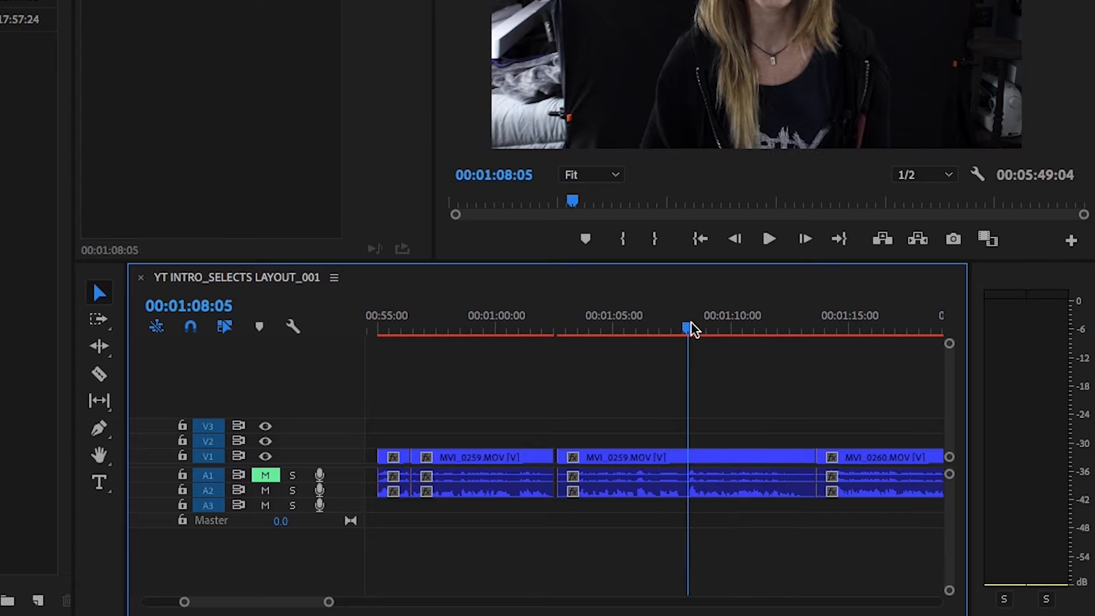
drag(665, 368, 623, 533)
key(Delete)
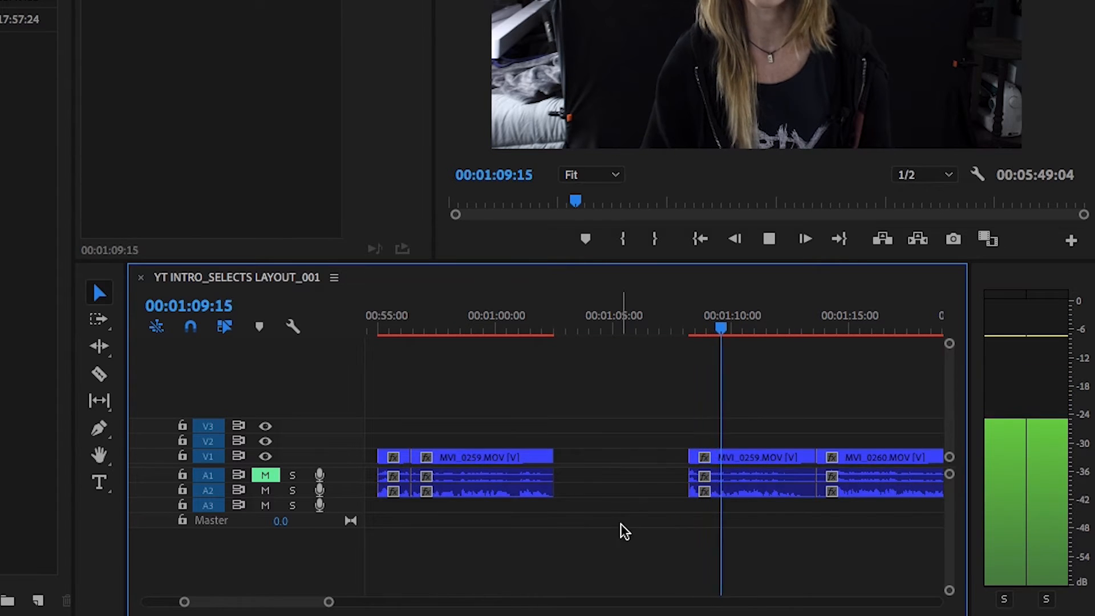
- Split the selected MVI_0259.MOV clip on all tracks at 00:01:10:00 and delete the part before the cut
key(equal)
key(equal)
key(minus)
drag(719, 430, 705, 525)
key(space)
click(684, 327)
key(space)
click(657, 325)
click(632, 323)
key(space)
key(space)
drag(593, 330, 642, 326)
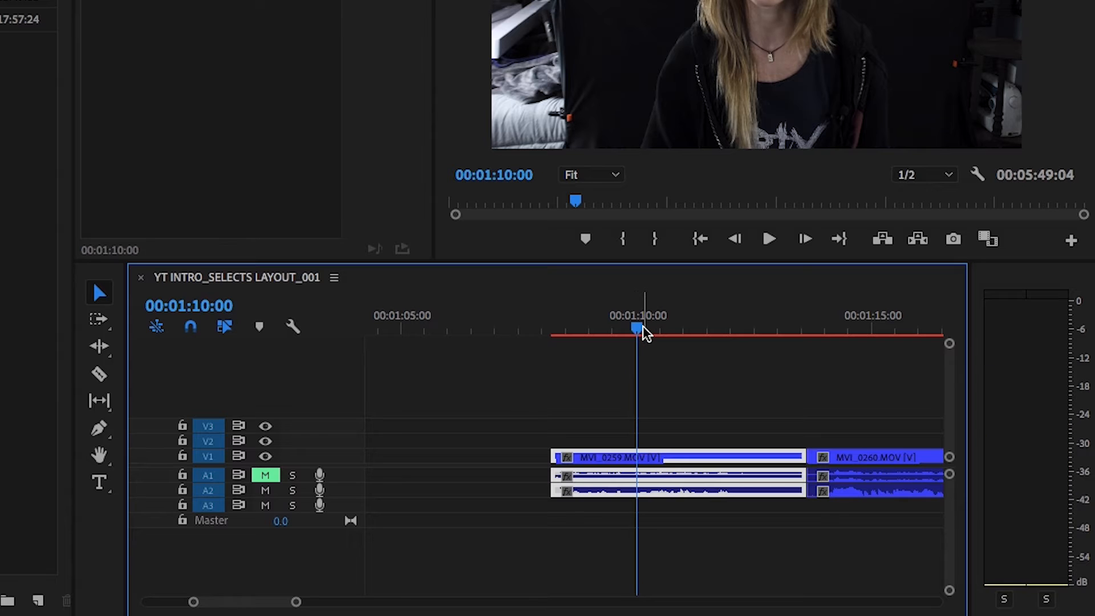
key(super+k)
key(space)
key(Delete)
key(minus)
key(minus)
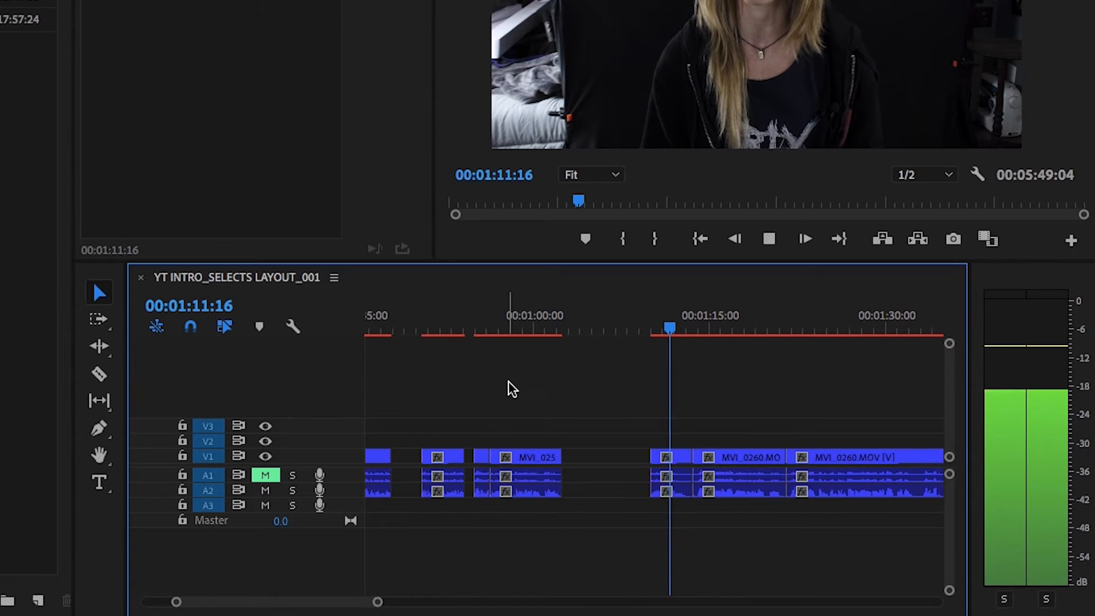
- Move the trimmed clip from 00:01:10:00 back to 00:00:57:24 over the earlier MVI_0259.MOV clip and play across the join
click(515, 326)
key(space)
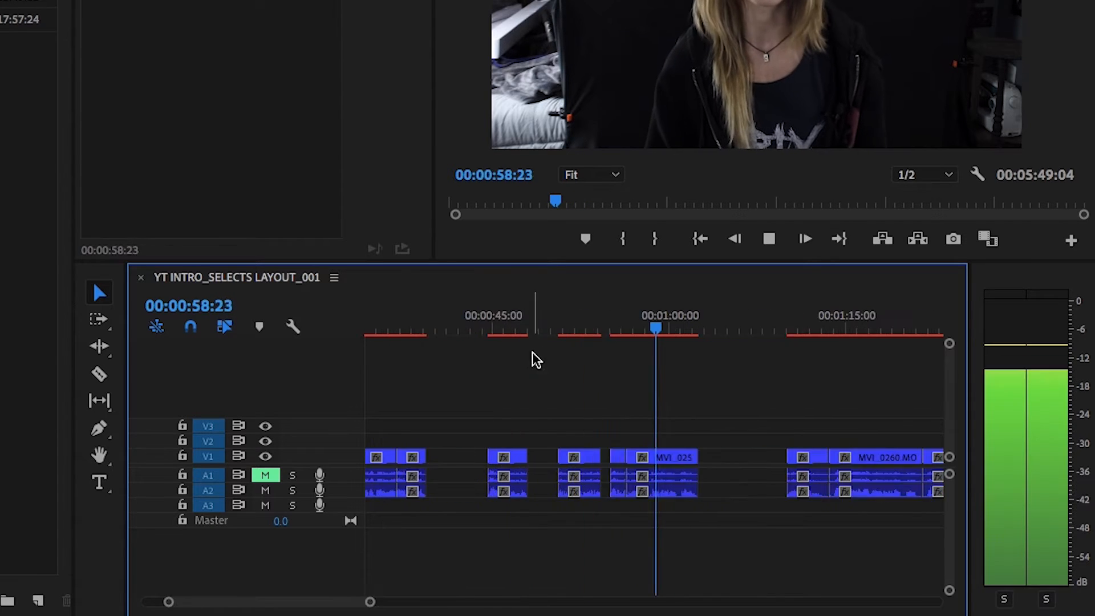
key(equal)
key(equal)
key(minus)
key(space)
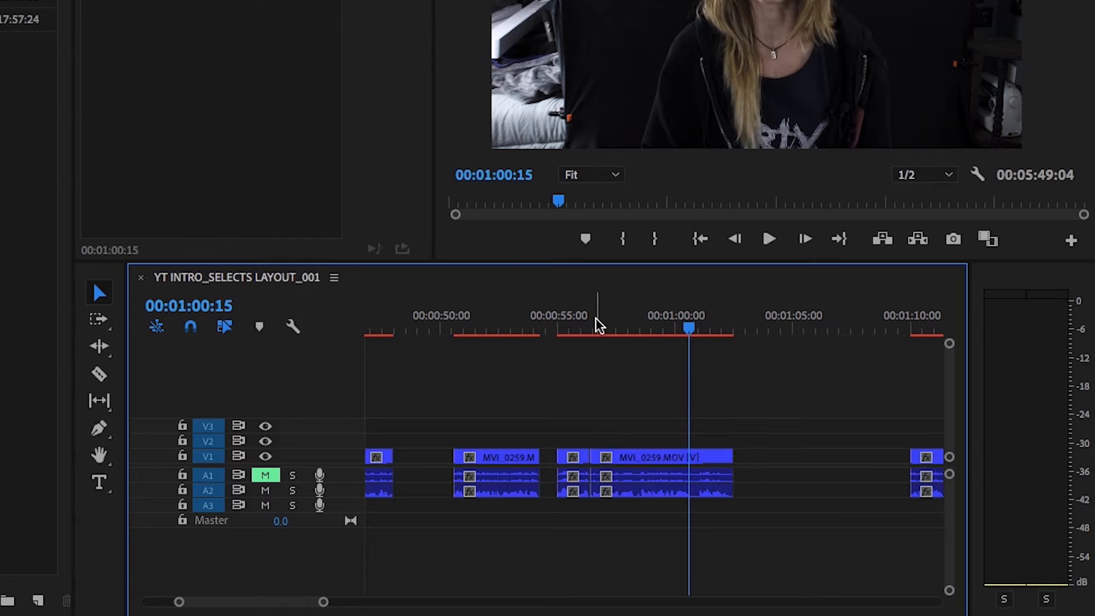
click(595, 319)
key(space)
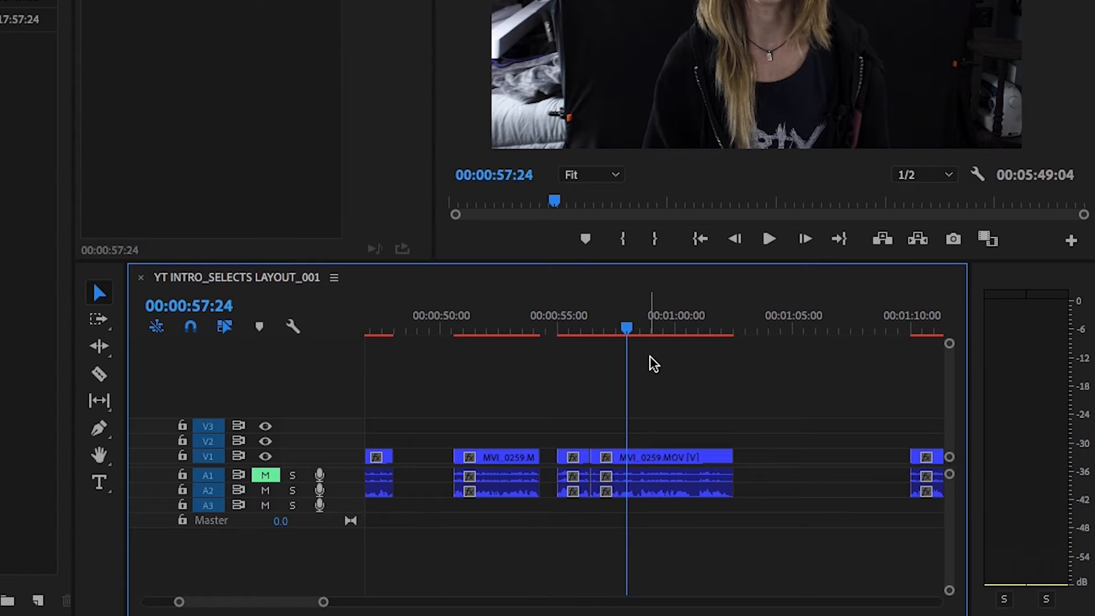
drag(929, 461, 644, 465)
key(space)
key(space)
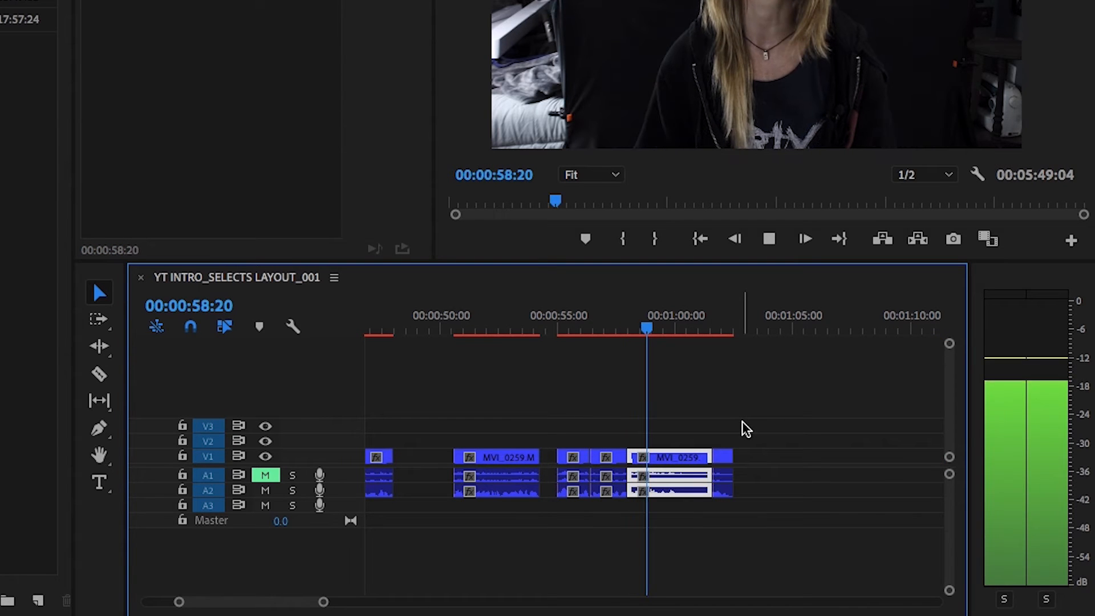
- Split the moved clip on all tracks at 00:00:58:16, delete the part before the cut and close the gap
key(equal)
key(equal)
click(587, 322)
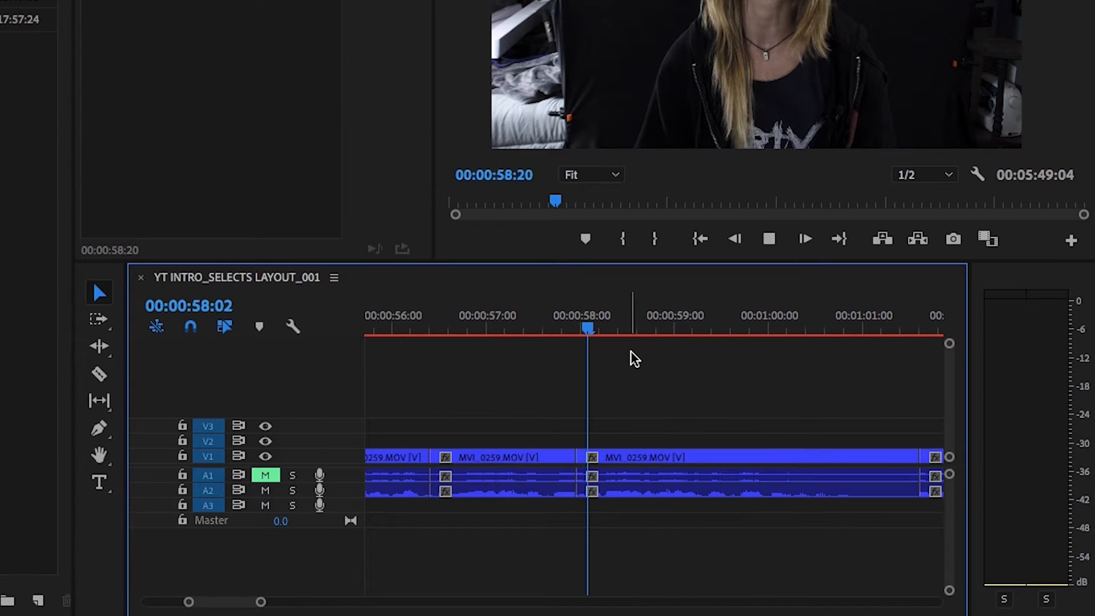
key(space)
drag(596, 324, 640, 337)
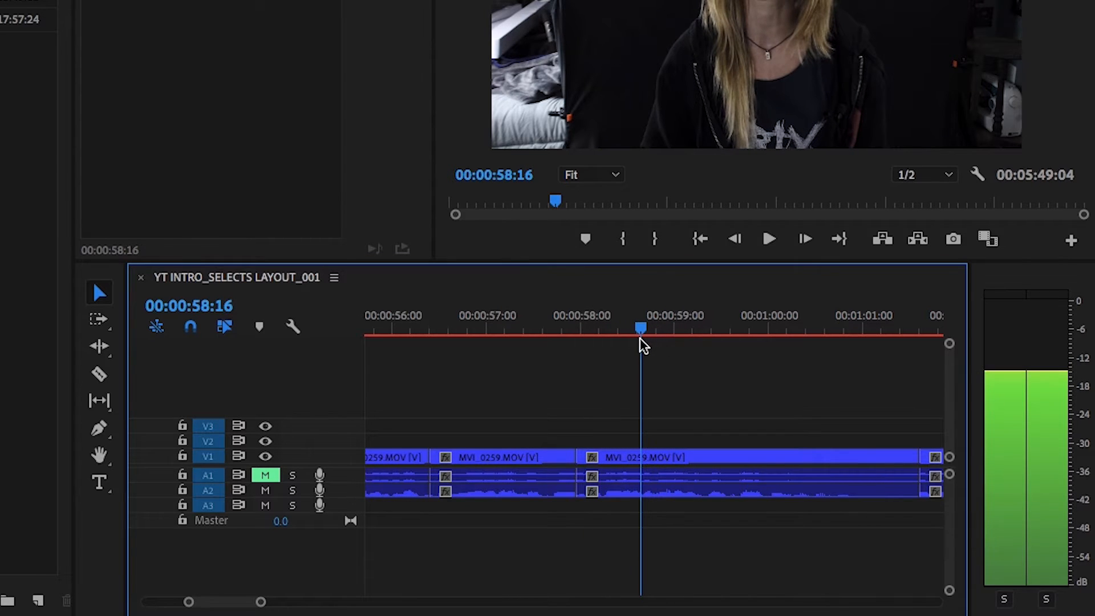
key(ctrl+k)
key(space)
drag(617, 406, 618, 517)
key(Delete)
click(608, 461)
key(Delete)
- Try rolling the A2 audio edit at the 00:00:57:24 join about two frames later and play across it
click(531, 335)
key(space)
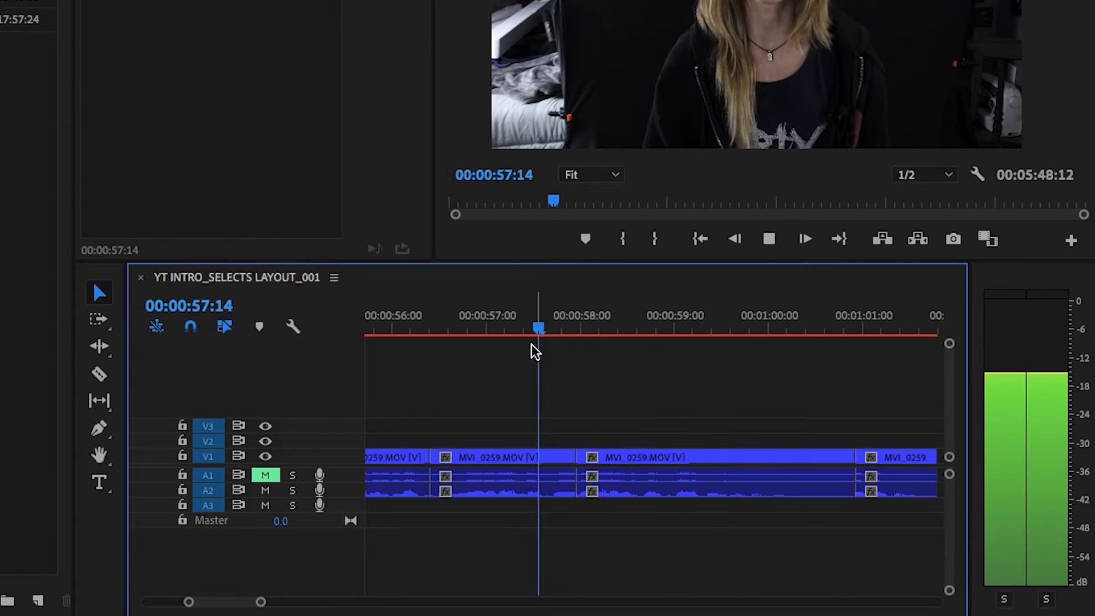
key(space)
key(equal)
key(equal)
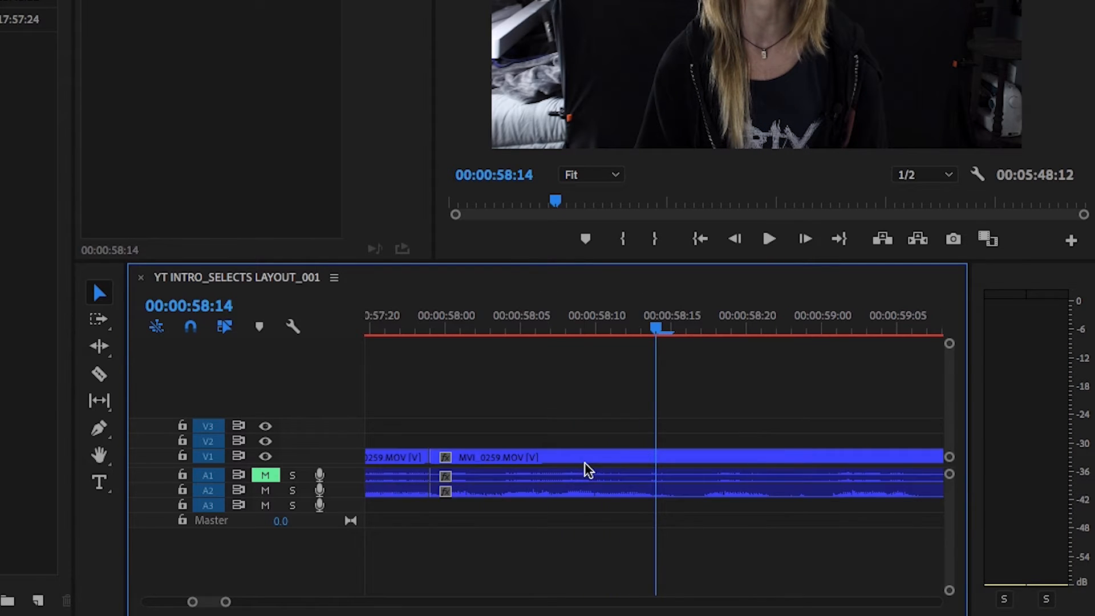
key(minus)
scroll(587, 477, left, 1)
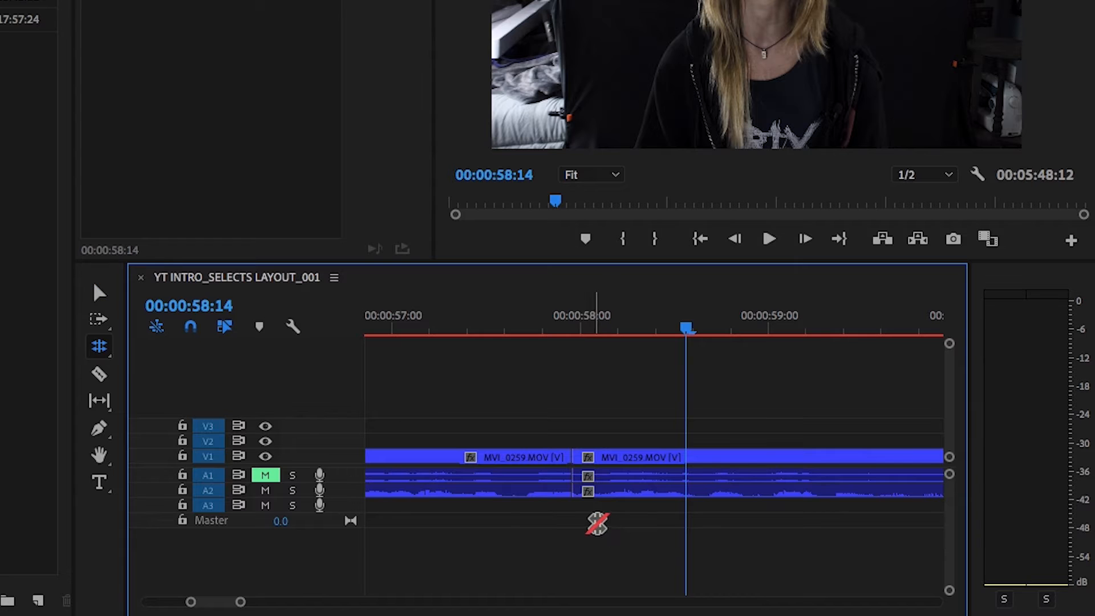
key(space)
key(space)
drag(580, 488, 589, 469)
click(510, 326)
key(space)
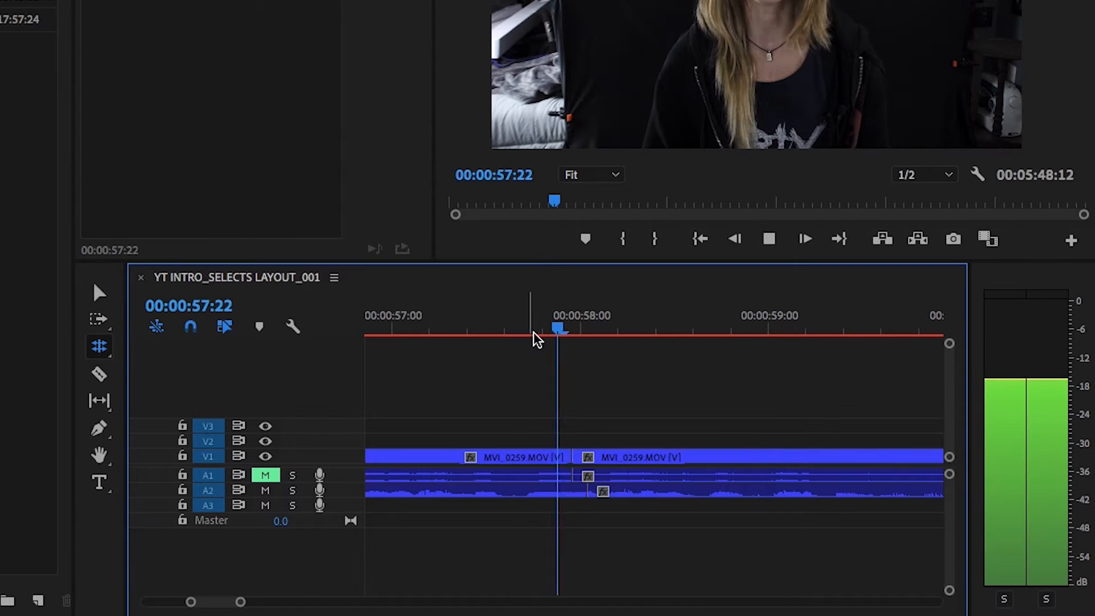
key(space)
- Try moving all clips from the join onward three frames later with Track Select Forward, and undo the move
key(a)
click(640, 454)
drag(667, 451, 677, 448)
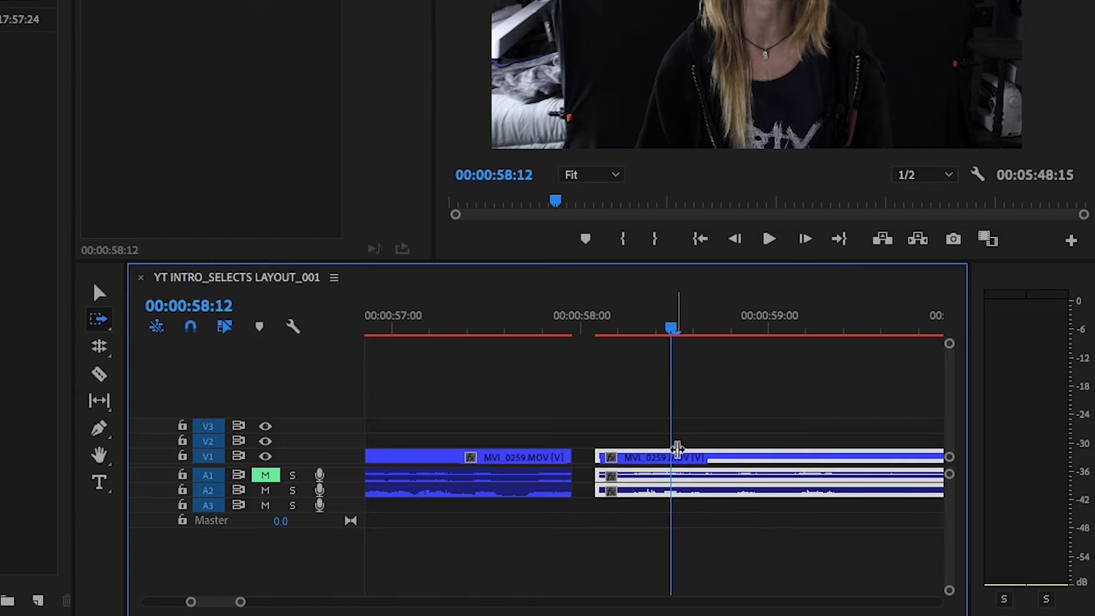
key(ctrl+z)
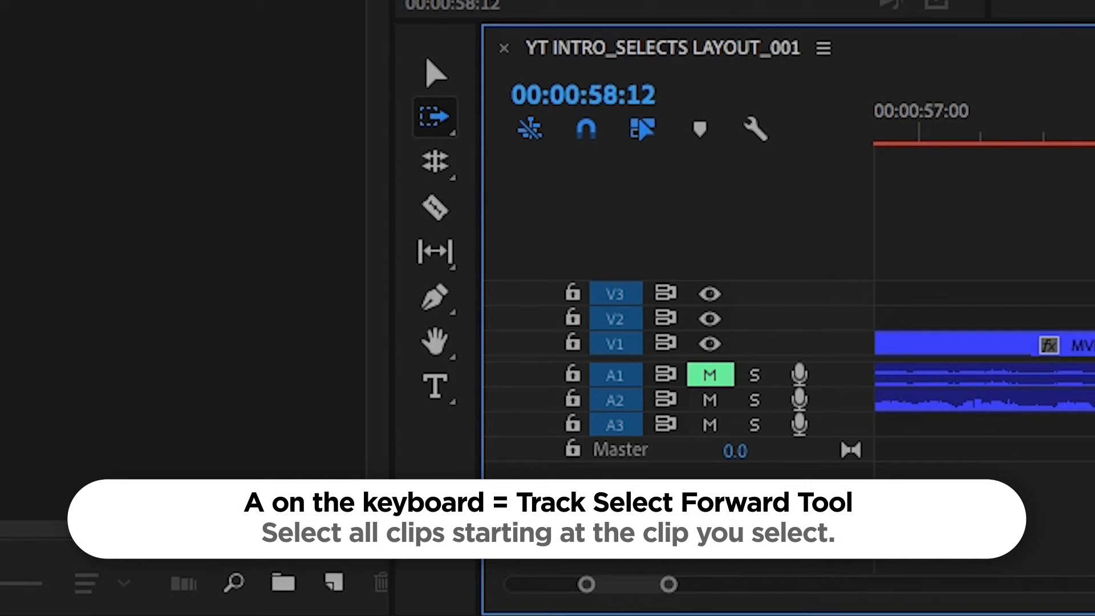
click(613, 456)
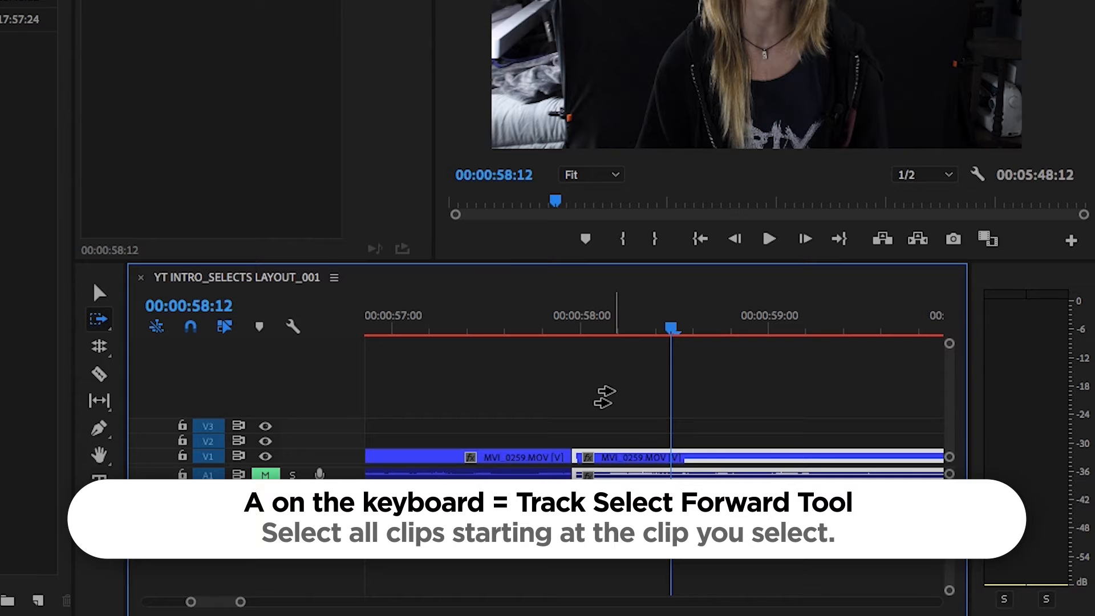
click(616, 392)
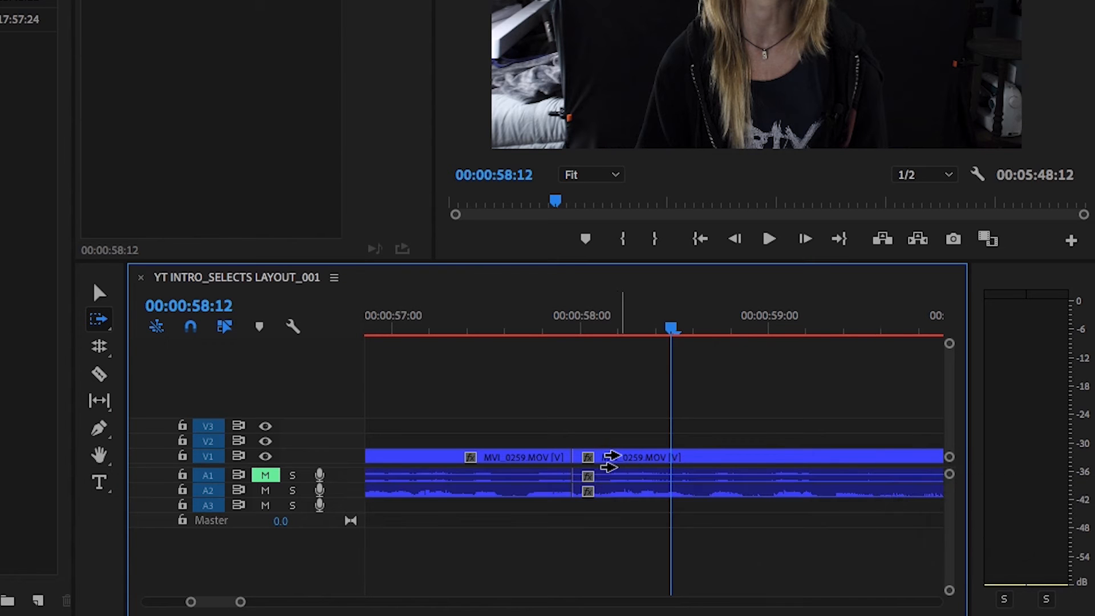
- Select all clips from the 00:00:57:24 join onward and nudge them until a four-frame gap separates them from the preceding clip
click(611, 458)
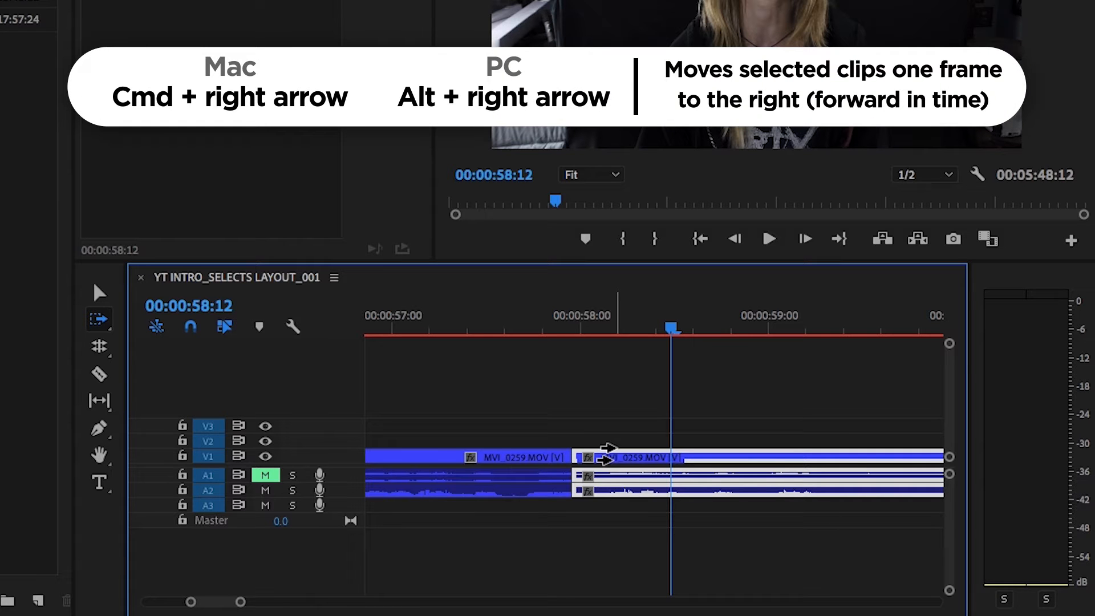
key(super+Right)
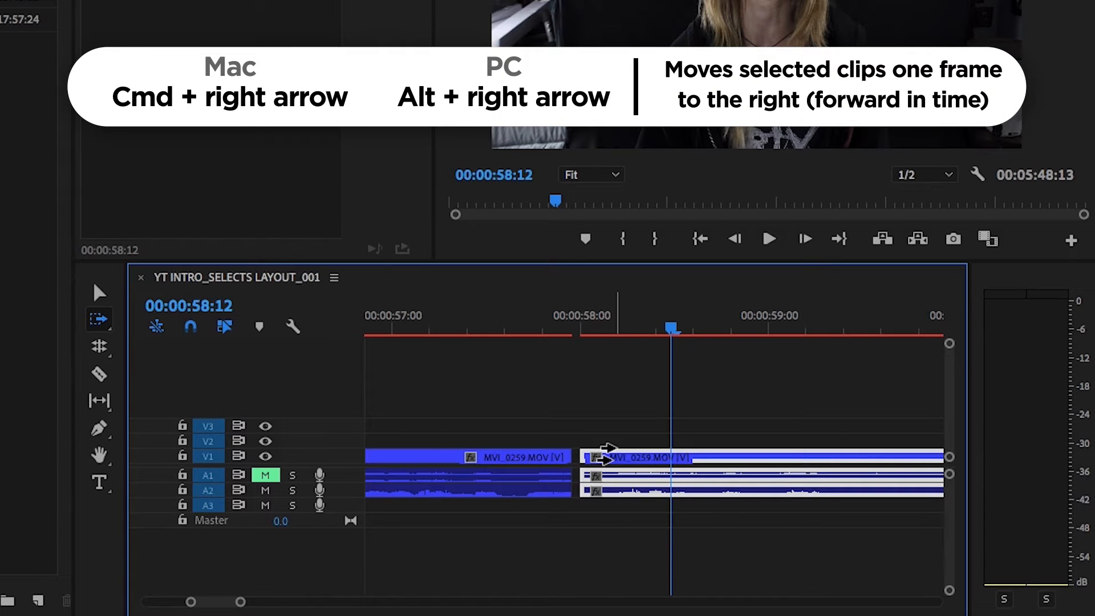
key(super+Right)
key(super+Right)
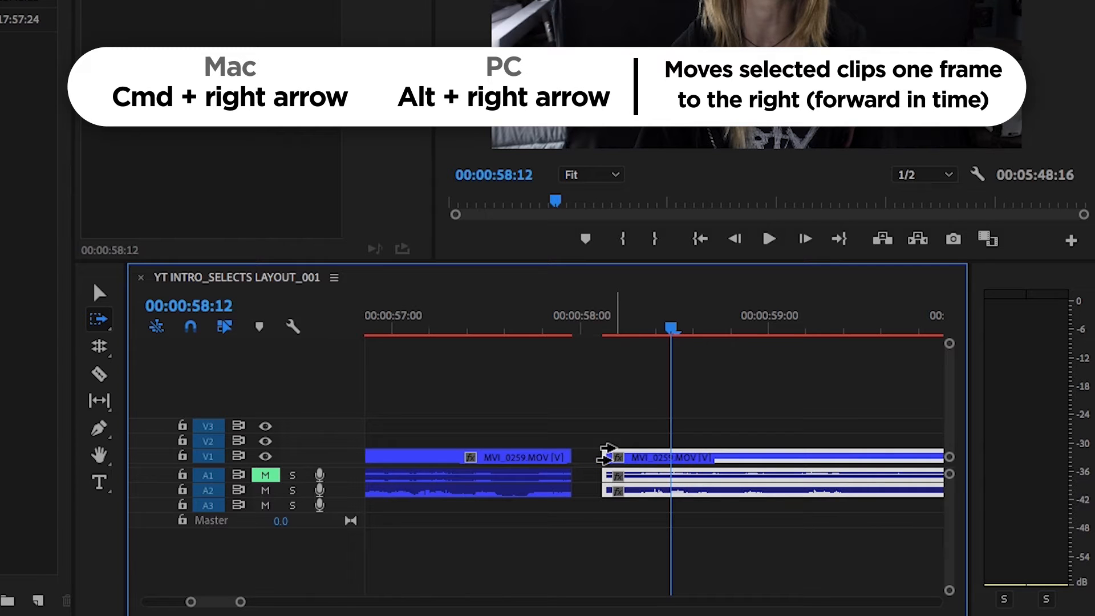
key(super+Right)
key(super+Right)
key(super+Right)
key(super+Right)
key(super+Right)
key(super+Right)
key(super+Right)
key(super+Left)
key(super+Left)
key(super+Left)
key(super+Left)
key(super+Left)
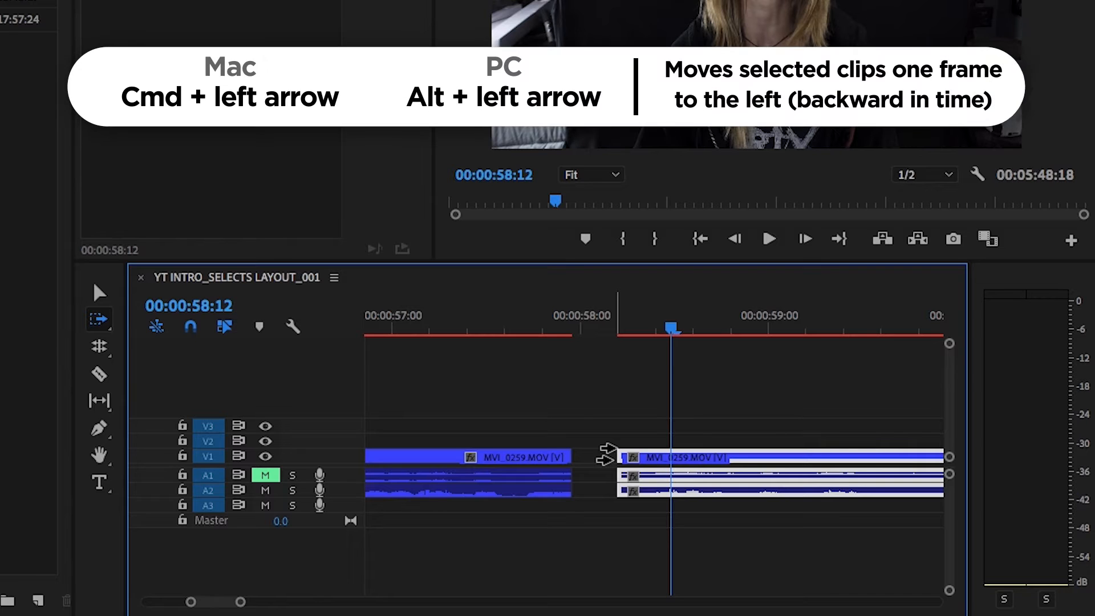
key(super+Left)
key(super+Left)
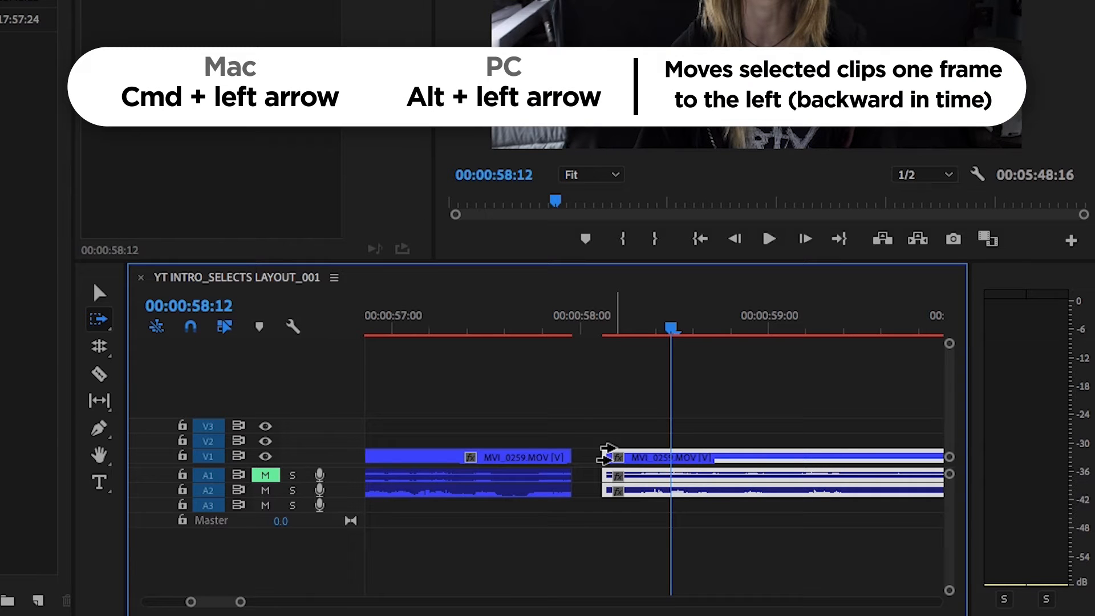
- Extend the start of the clip after the gap back to the preceding clip on V1, A1 and A2, and play the join
key(v)
click(576, 453)
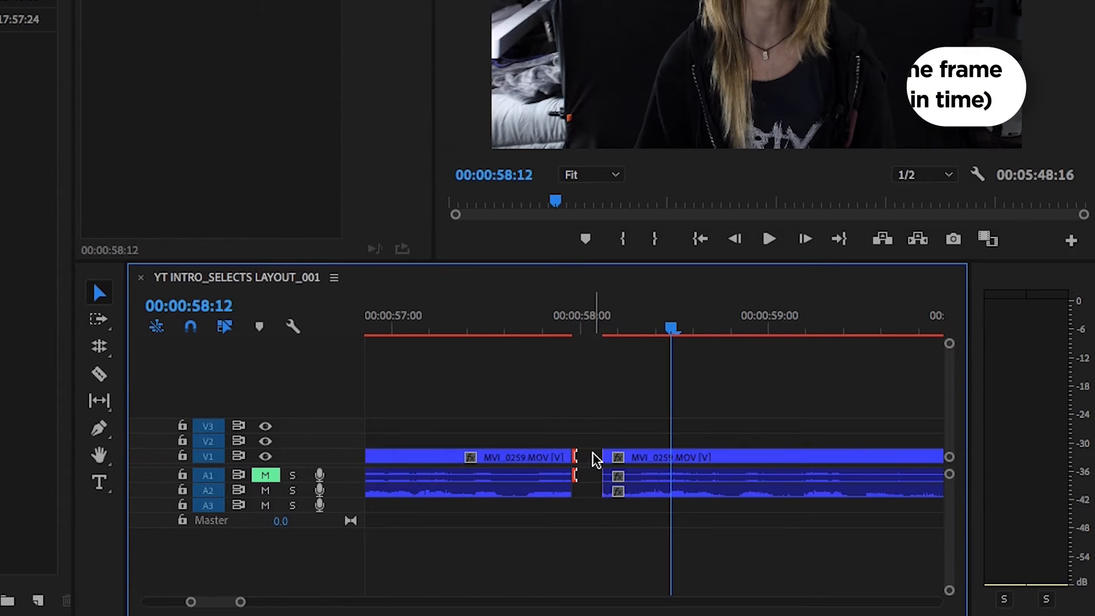
drag(607, 455, 576, 451)
drag(605, 492, 575, 492)
click(525, 331)
key(space)
key(space)
click(468, 321)
key(space)
key(space)
- Nudge all clips from the join onward four frames later and play up to the new gap
key(a)
click(673, 473)
key(super+Right)
key(super+Right)
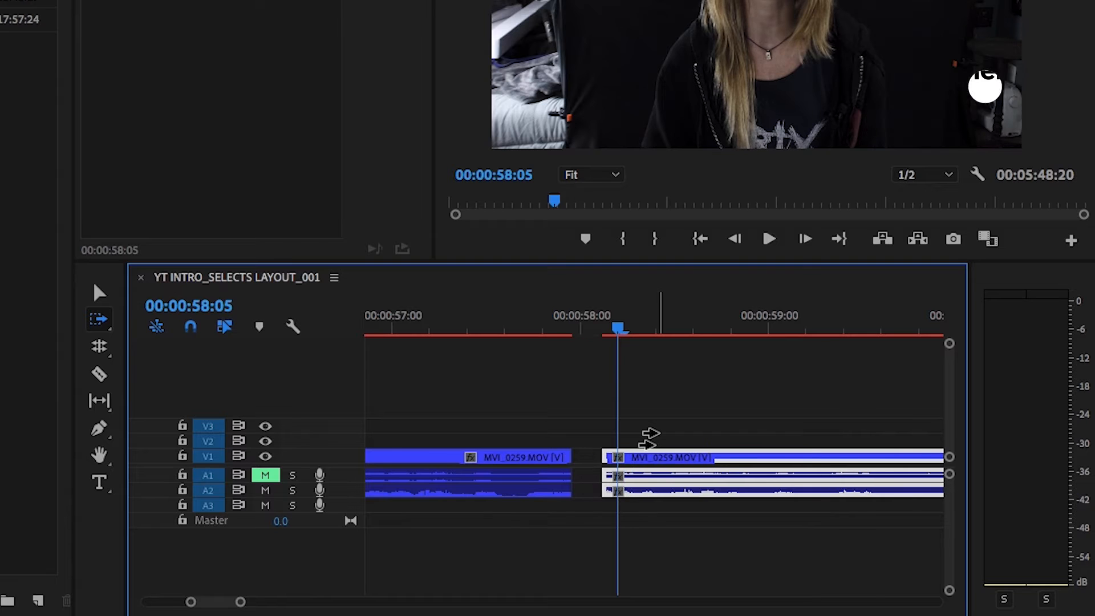
alt+scroll(655, 434, down, 3)
click(573, 333)
key(space)
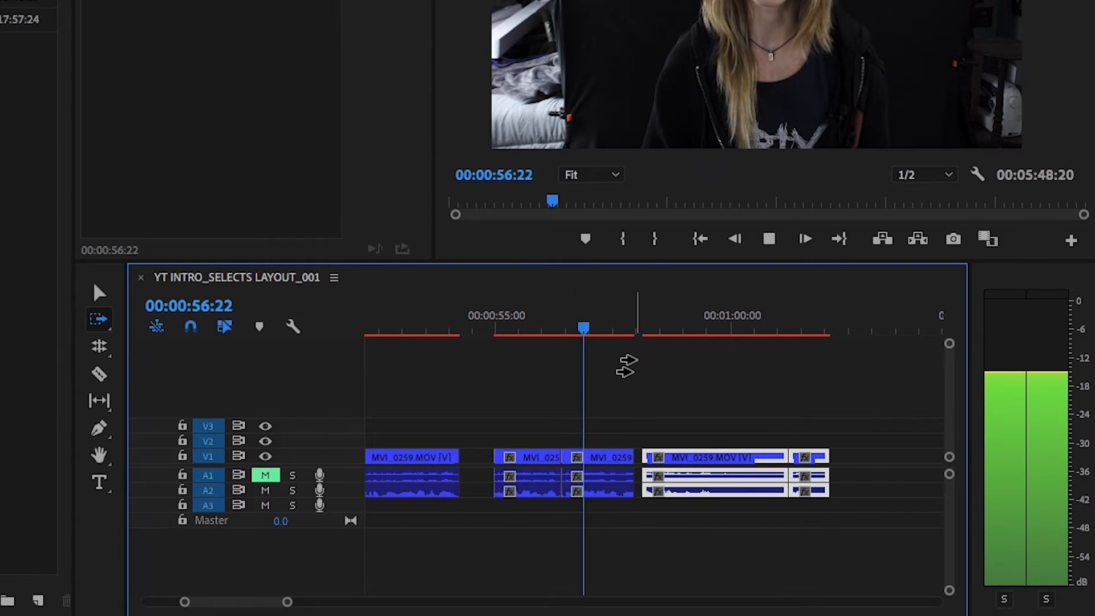
key(space)
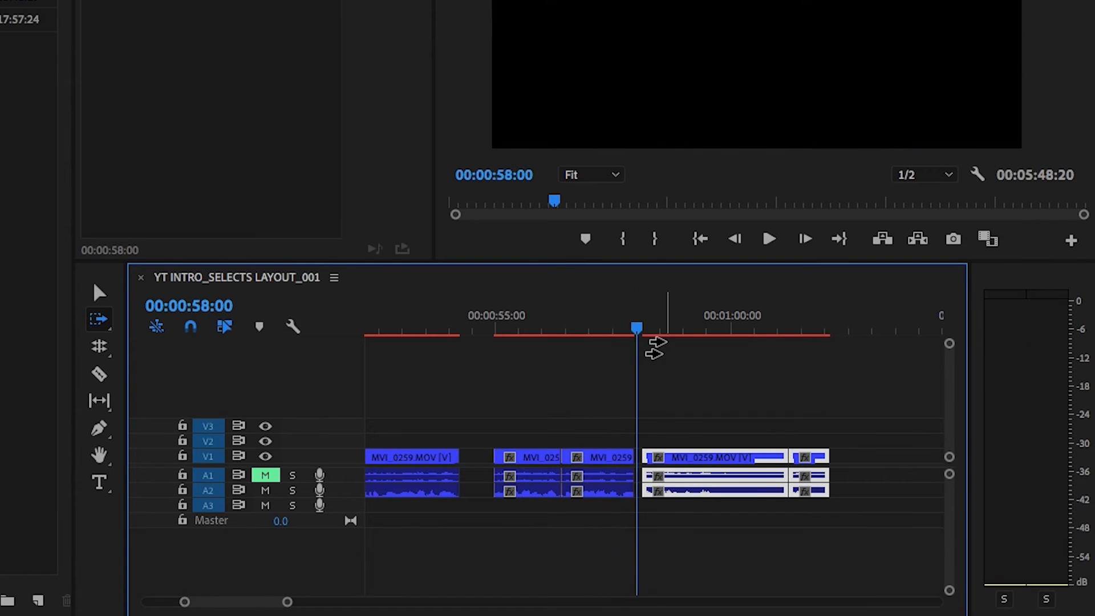
- Split the clip after the gap on all tracks four frames past its start and delete the selected clips
key(Down)
key(space)
key(space)
key(Up)
key(Right)
key(Right)
key(Right)
key(Right)
key(ctrl+k)
key(space)
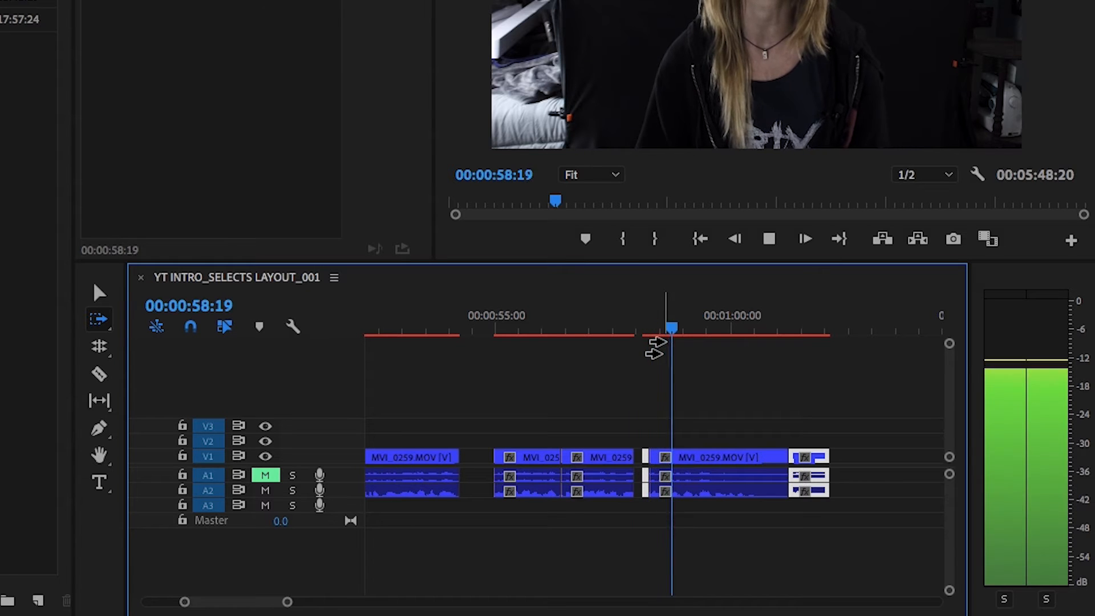
key(space)
key(Delete)
key(equal)
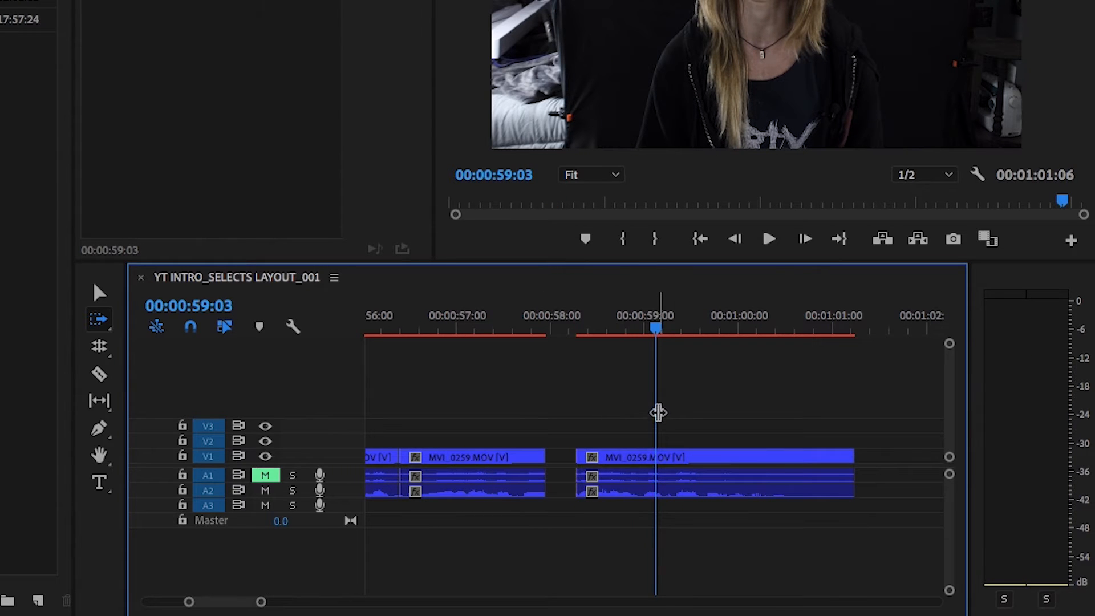
- Undo the deletion of the clips after the gap
key(ctrl+z)
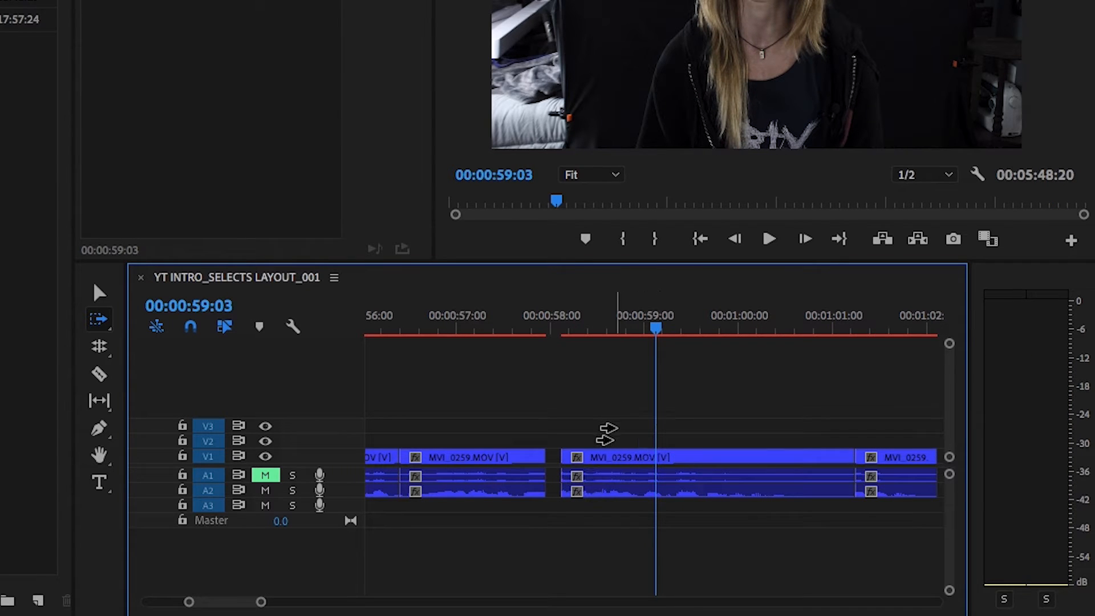
key(ctrl+z)
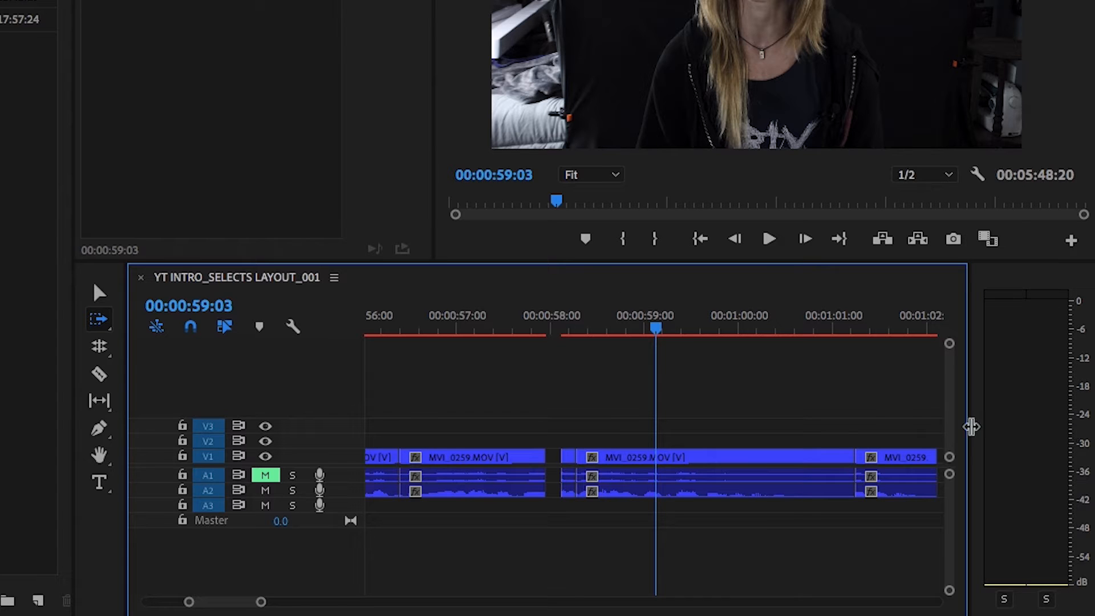
key(minus)
key(minus)
key(minus)
key(minus)
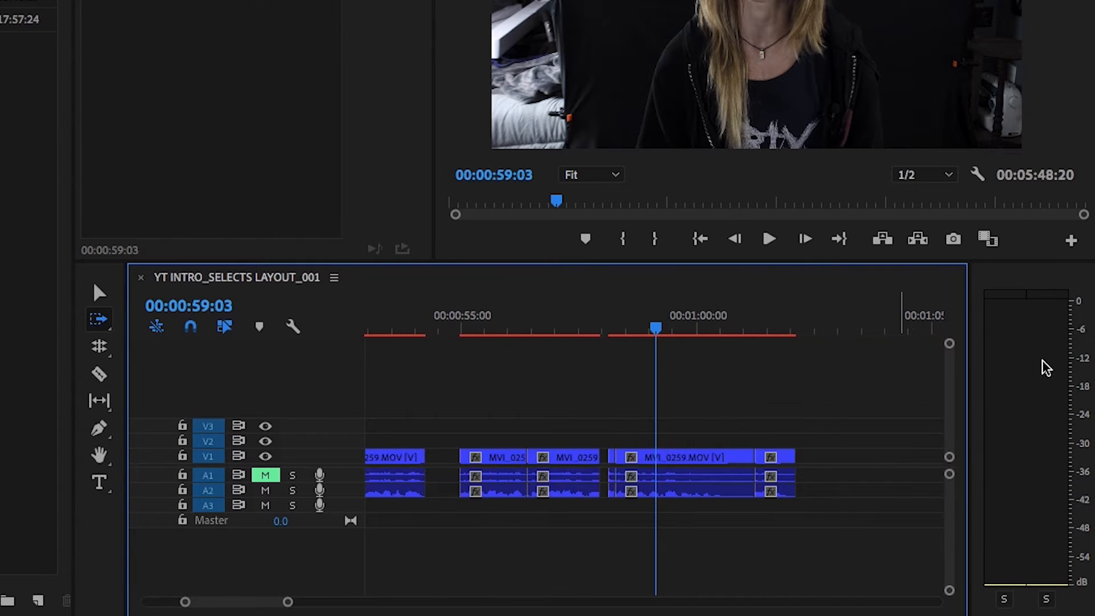
key(equal)
key(equal)
key(equal)
key(equal)
key(equal)
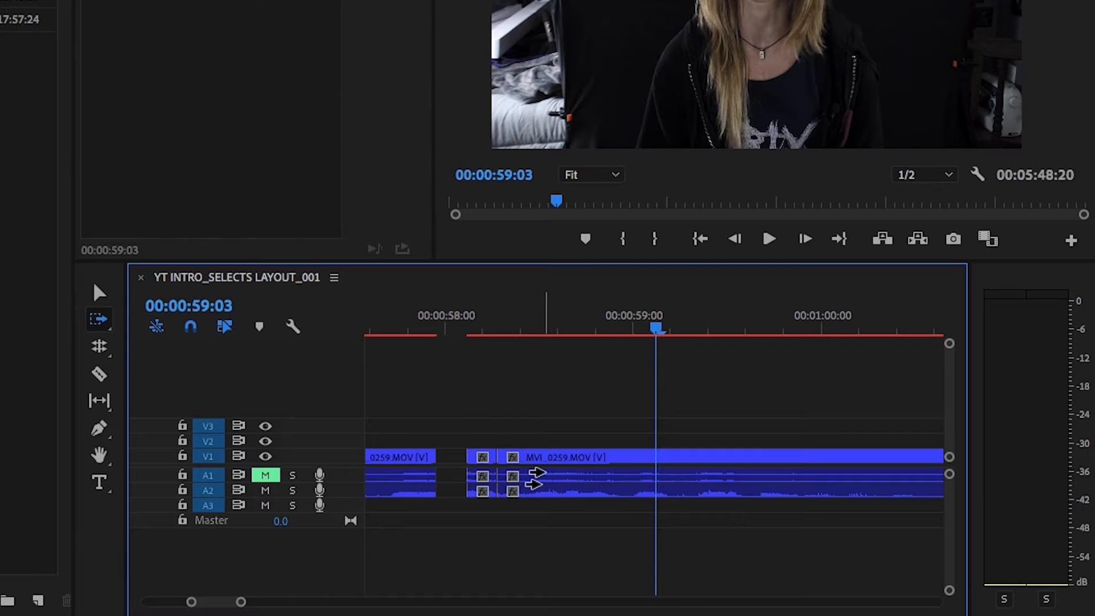
- Select all clips after the gap with Track Select Forward and split the first one with the Razor about four frames in
click(528, 458)
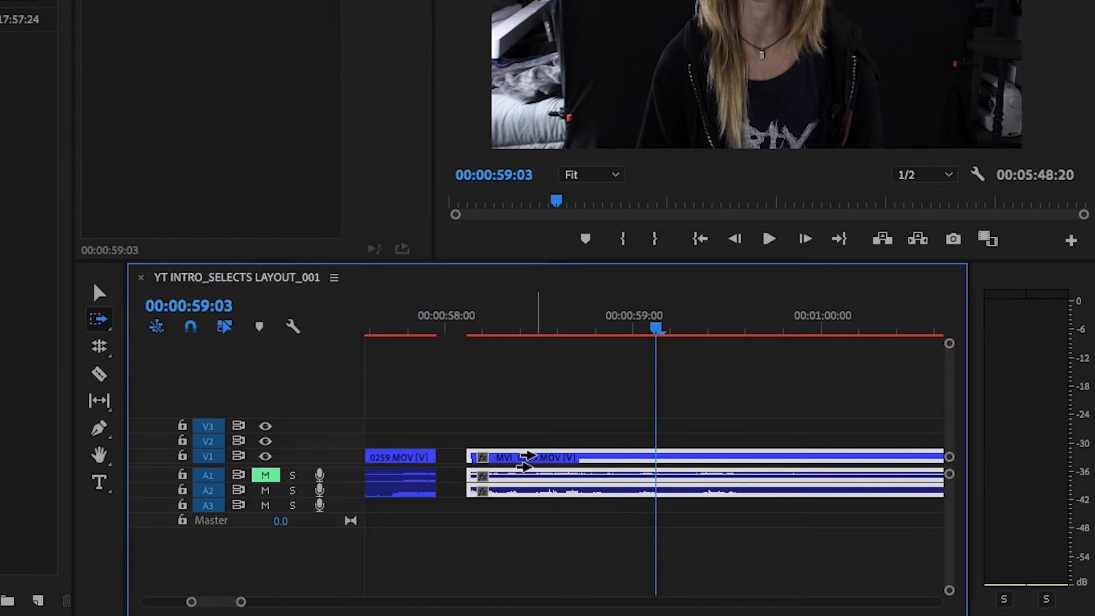
key(c)
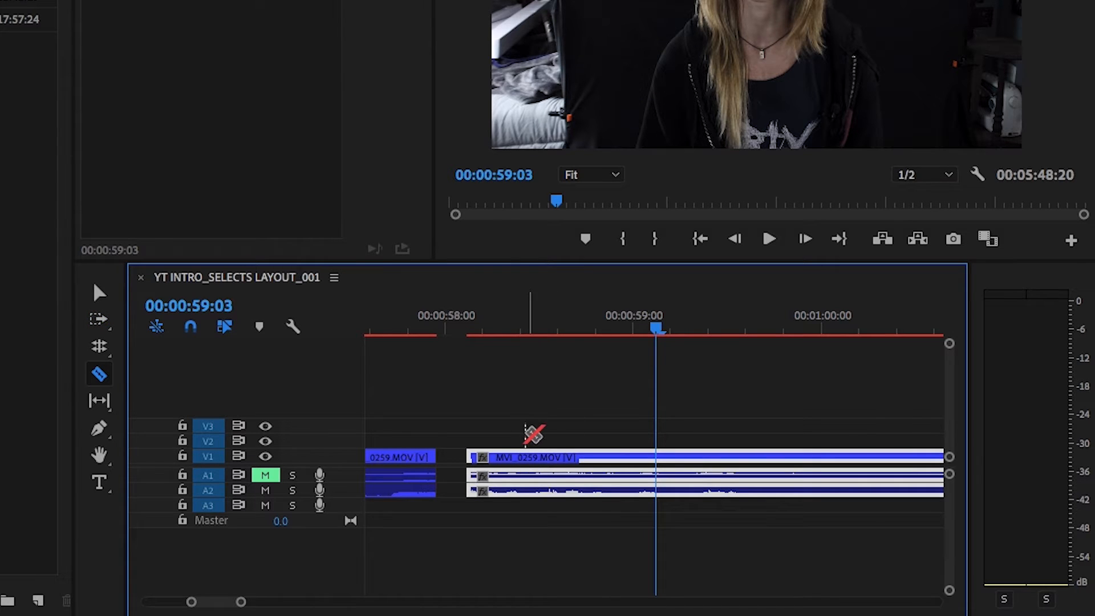
click(498, 456)
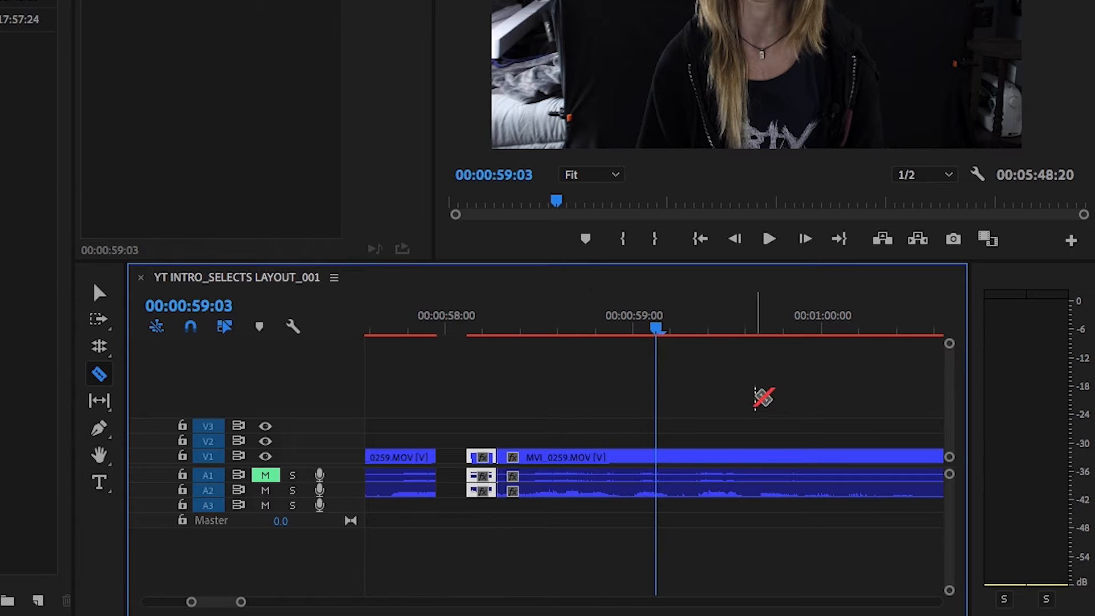
key(minus)
key(minus)
key(minus)
key(minus)
key(minus)
key(minus)
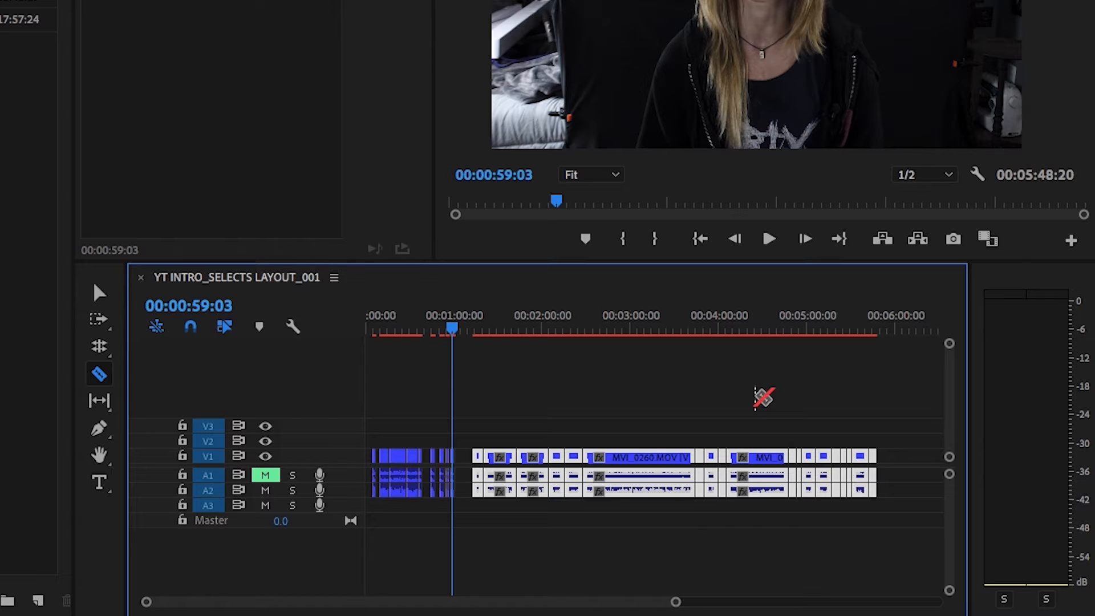
- Delete the selected split-off piece and the other selected clips, keeping the unselected remainder of the split clip
key(=)
key(=)
key(=)
key(=)
key(=)
key(=)
key(=)
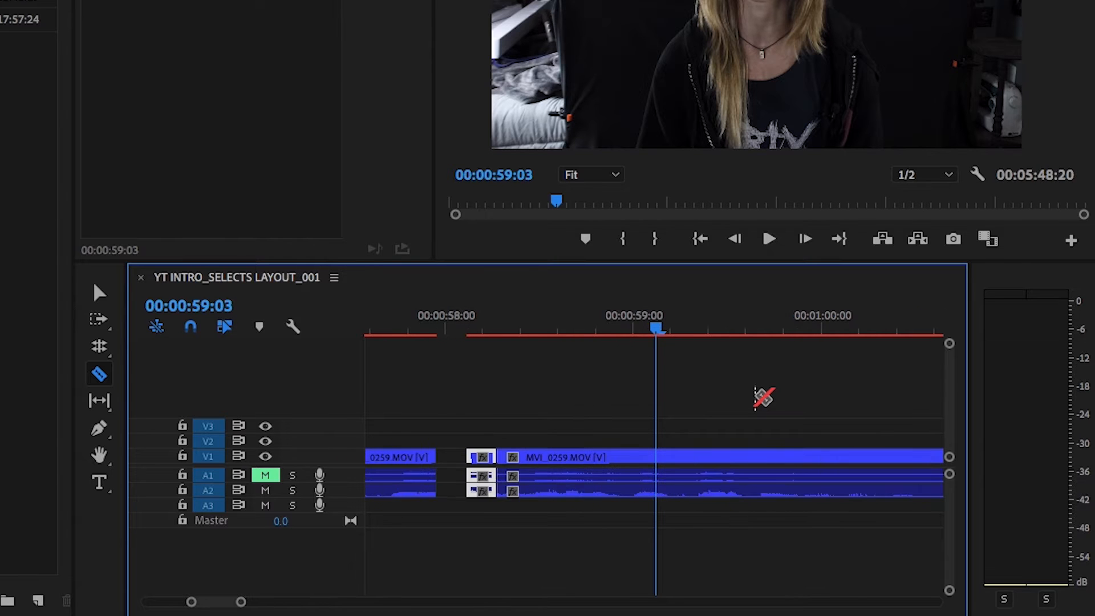
key(=)
scroll(512, 435, up, 5)
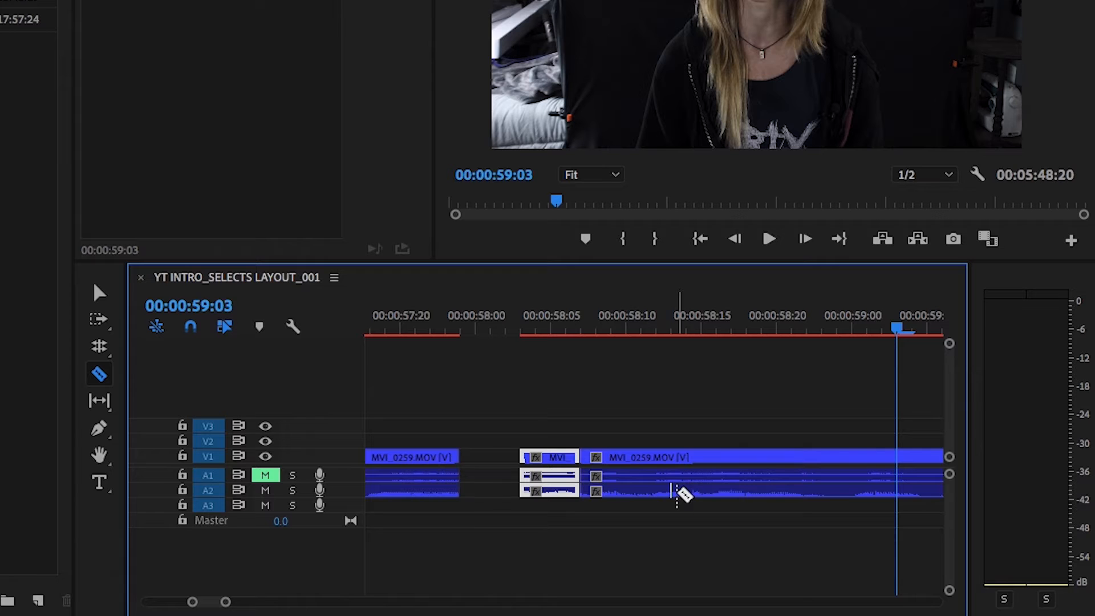
key(Delete)
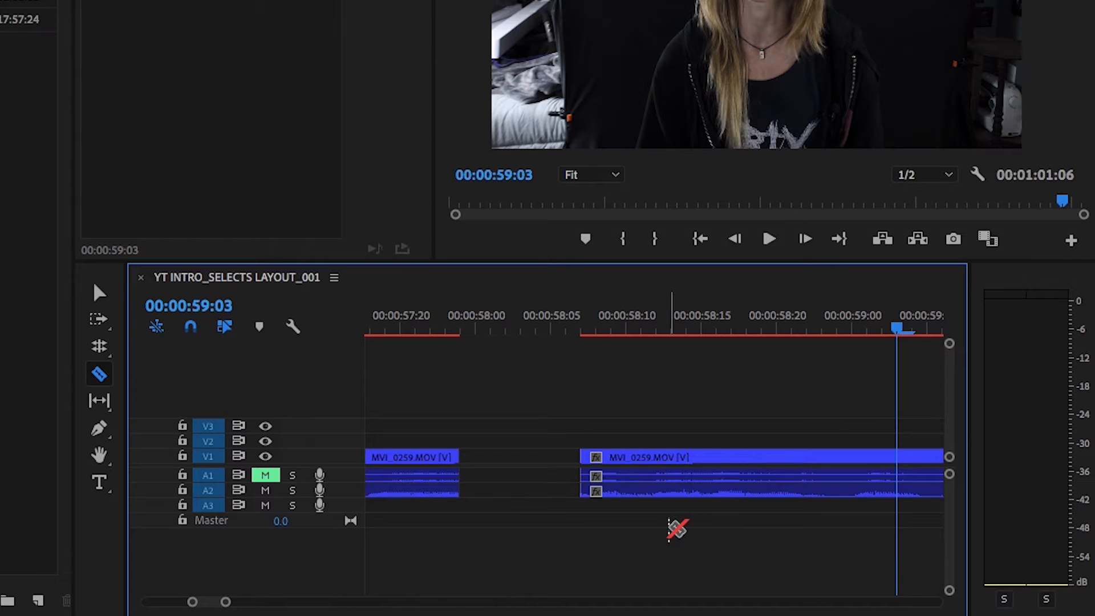
- Check the timeline for the missing clips and undo the deletion of the selected clips
key(minus)
key(minus)
key(minus)
key(minus)
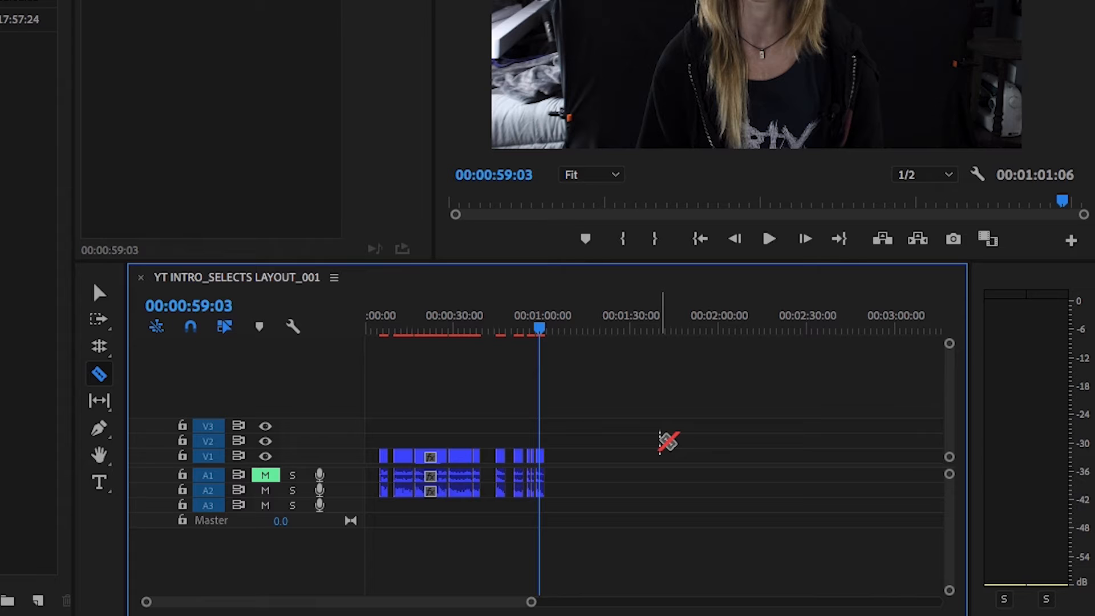
key(=)
key(=)
key(=)
key(=)
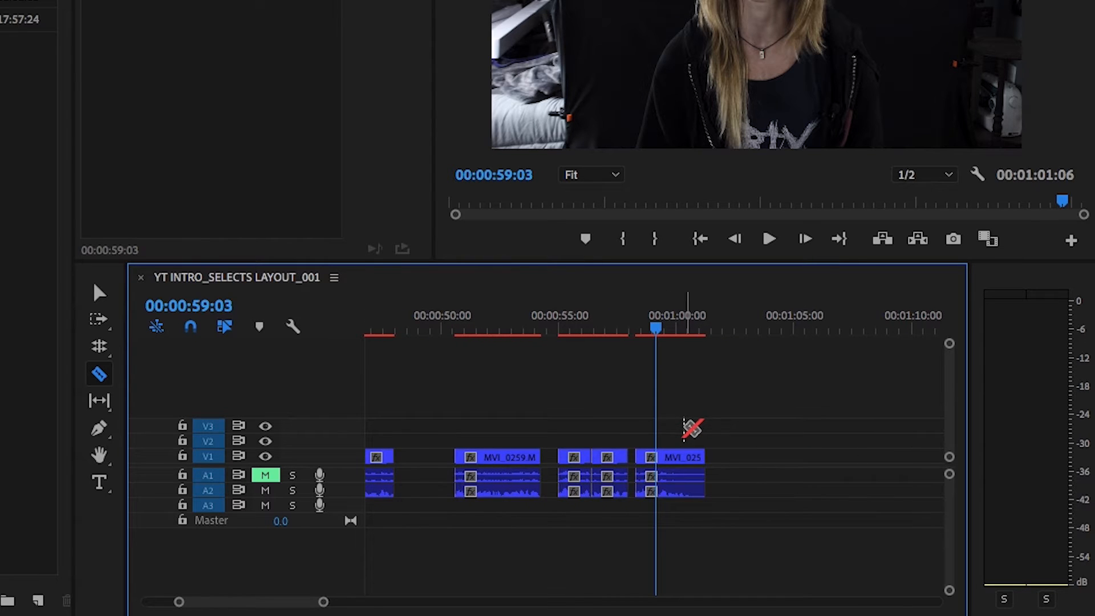
key(minus)
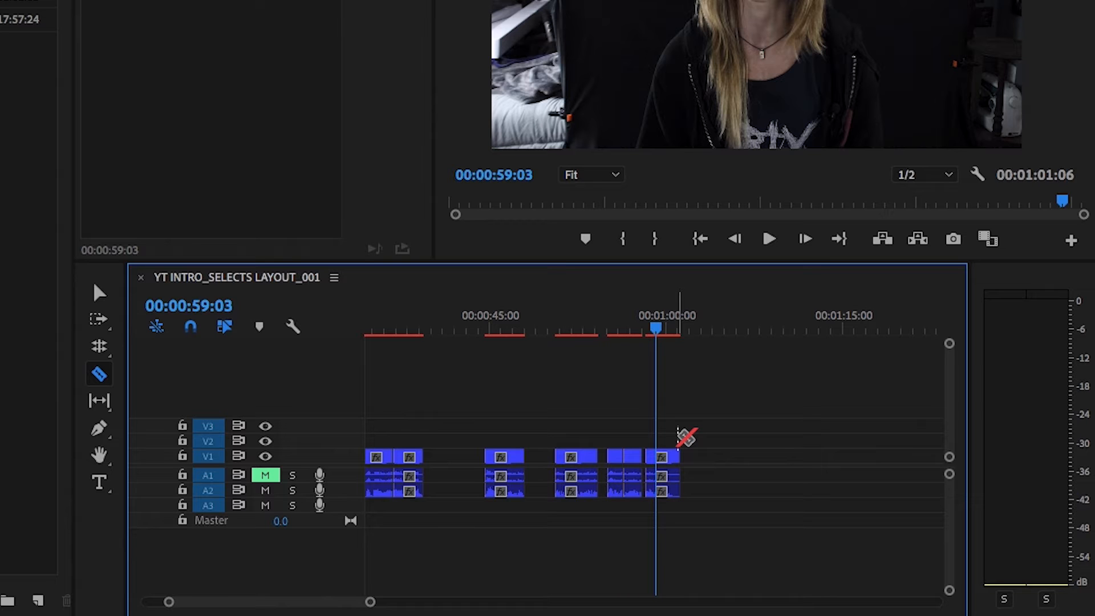
scroll(686, 437, up, 3)
scroll(678, 433, down, 6)
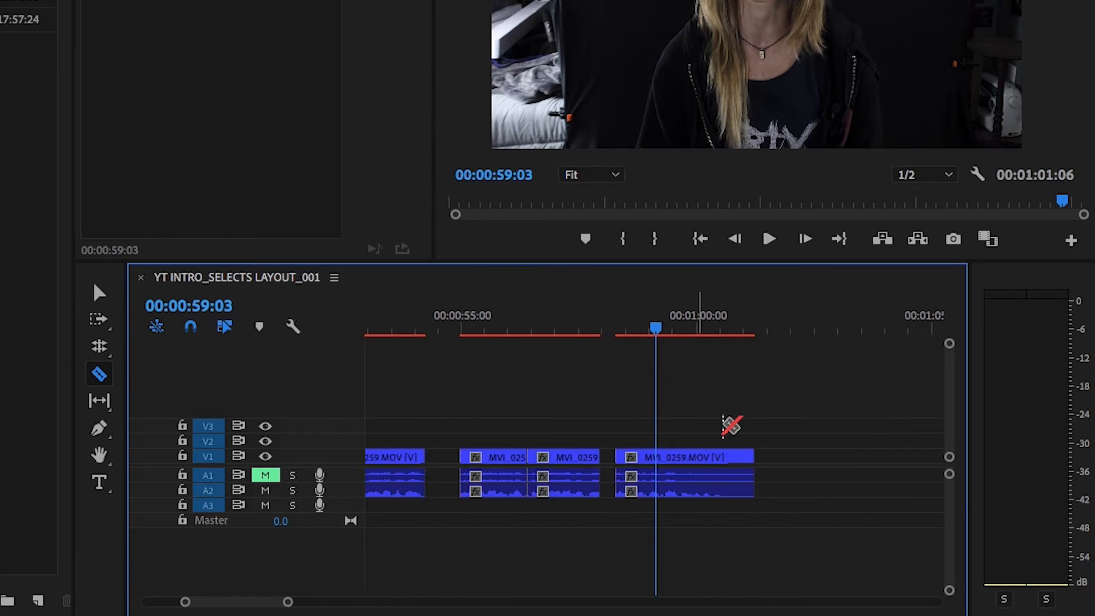
key(ctrl+z)
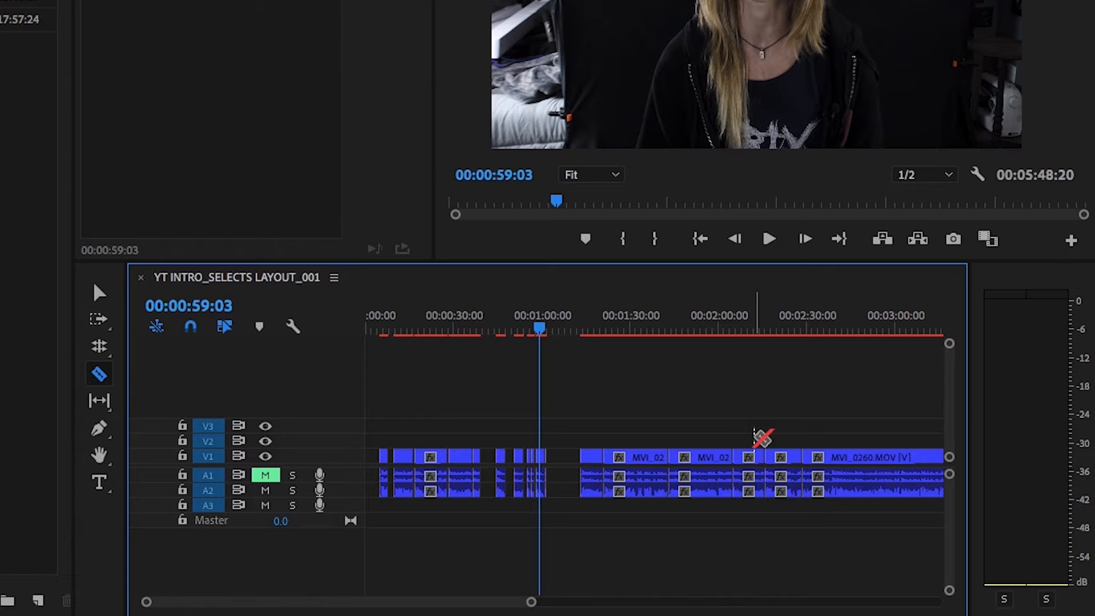
scroll(759, 440, up, 8)
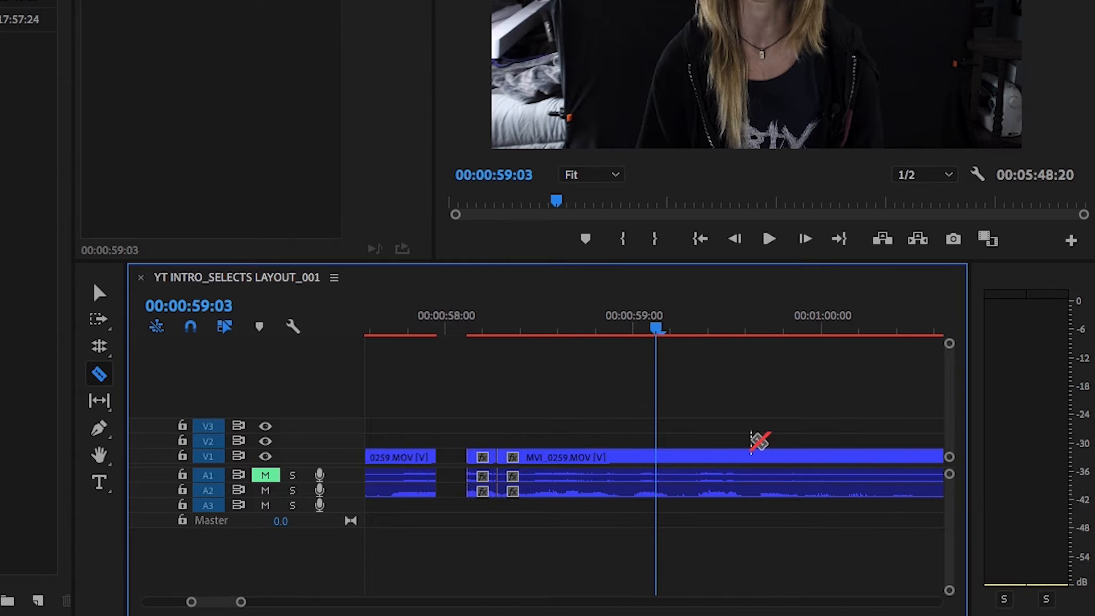
- Play from the end of the gap, and remove the split-off piece together with the gap so the clips meet
click(468, 322)
key(space)
key(minus)
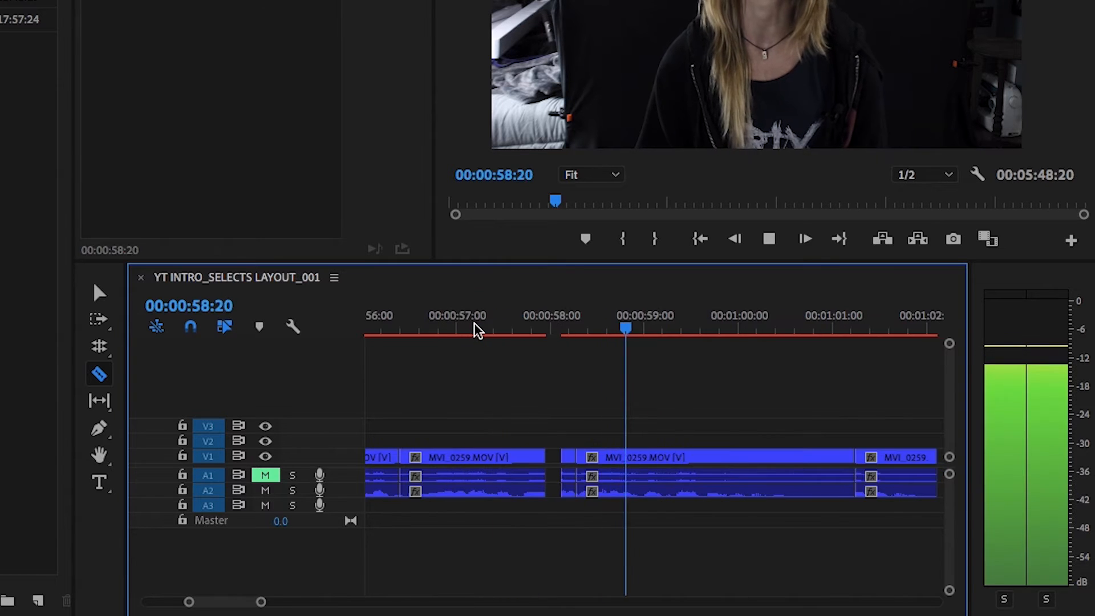
key(equal)
key(equal)
key(minus)
key(minus)
key(space)
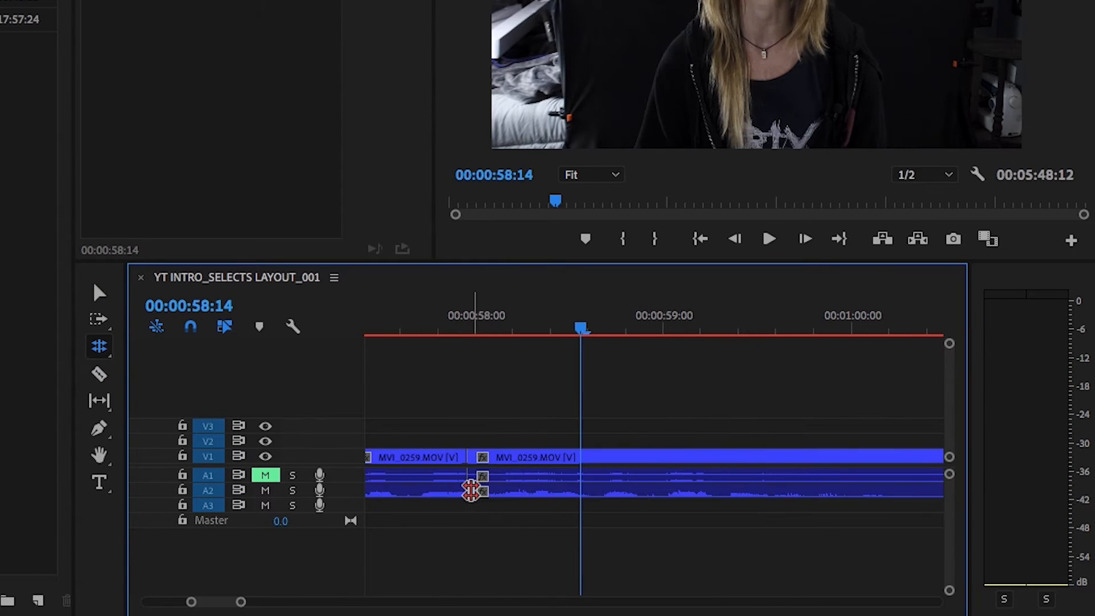
- Apply a Constant Power crossfade to the A2 audio join and shorten it to a few frames
right_click(472, 488)
click(546, 600)
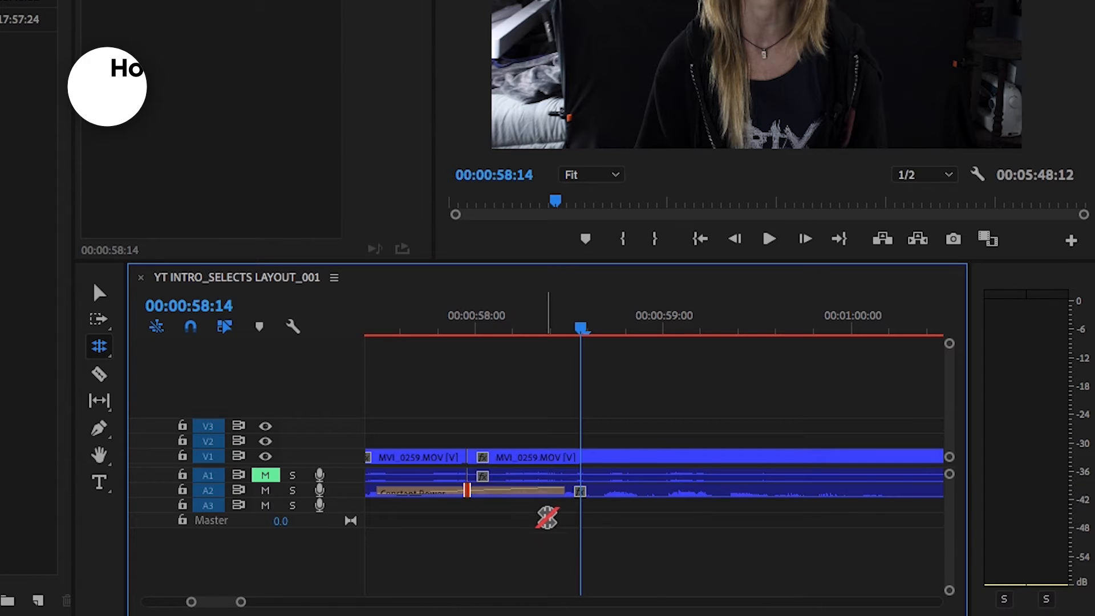
key(v)
drag(557, 492, 481, 491)
- Adjust the short A2 crossfade so it starts at the cut, and play across the join to check it
click(449, 338)
key(space)
key(space)
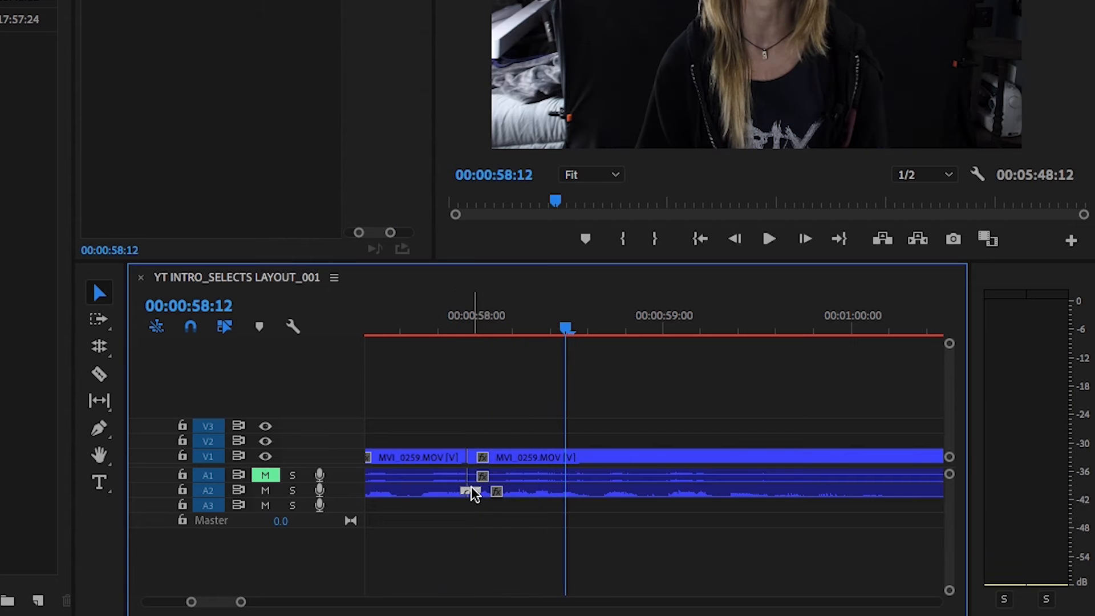
click(420, 320)
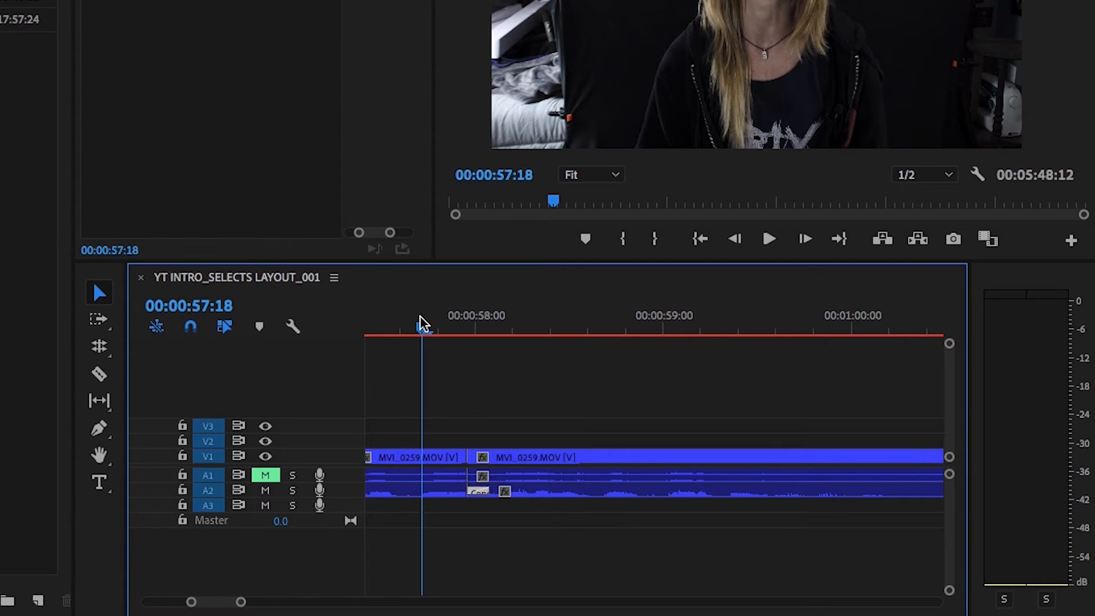
key(space)
key(space)
click(409, 324)
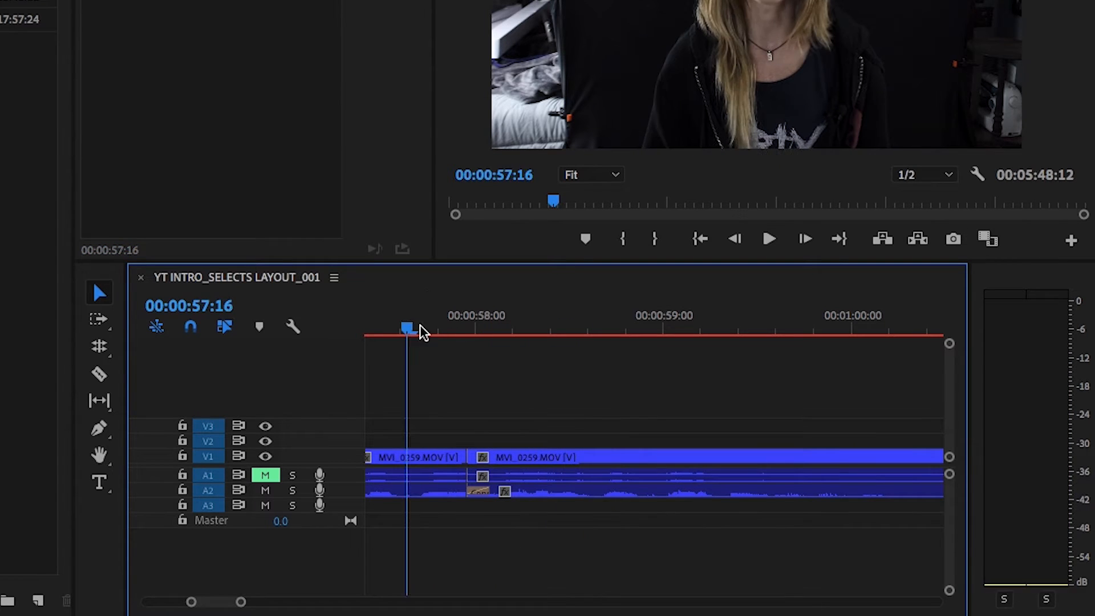
key(space)
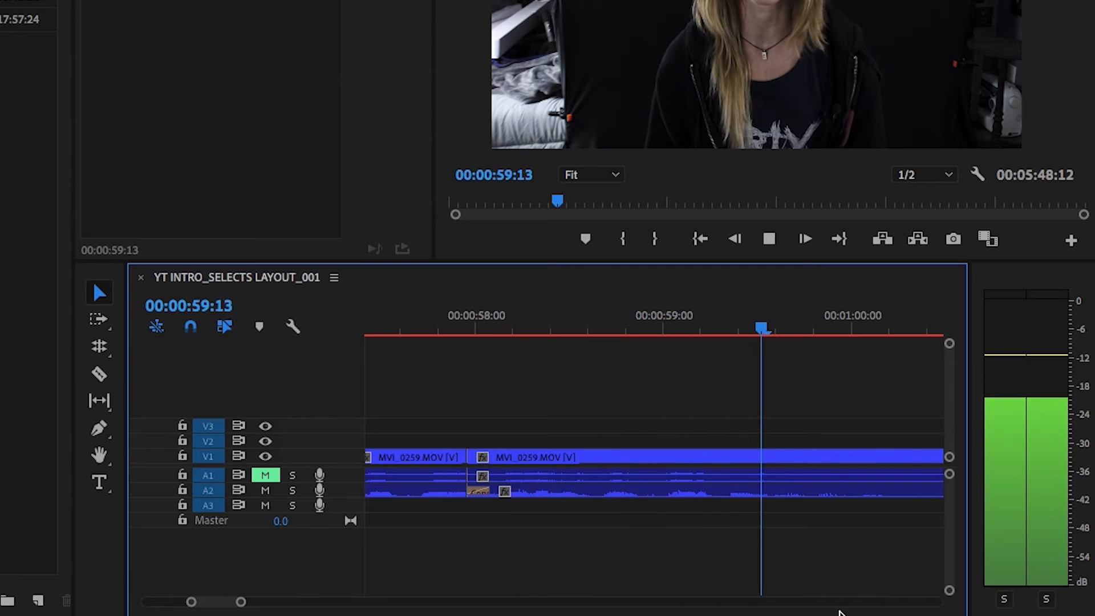
- Stop playback and delete the short clip at the end of the group before the large gap
key(minus)
key(minus)
key(minus)
key(equal)
key(space)
drag(765, 442, 711, 517)
key(equal)
key(Delete)
key(equal)
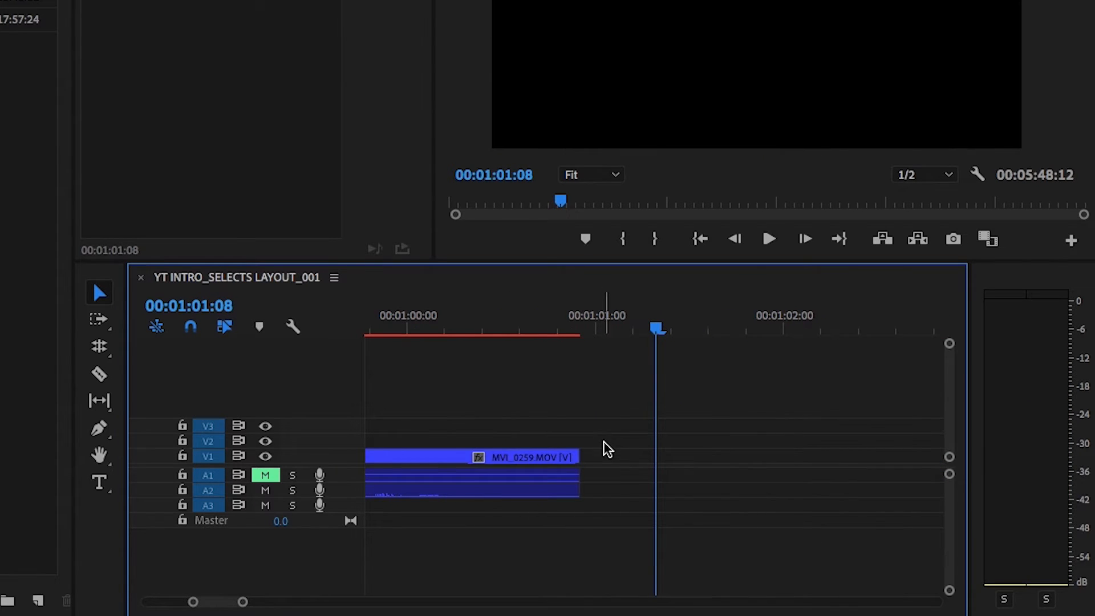
- Trim the end of the last clip before the large gap slightly earlier
key(minus)
key(minus)
click(611, 478)
drag(630, 457, 611, 458)
click(678, 433)
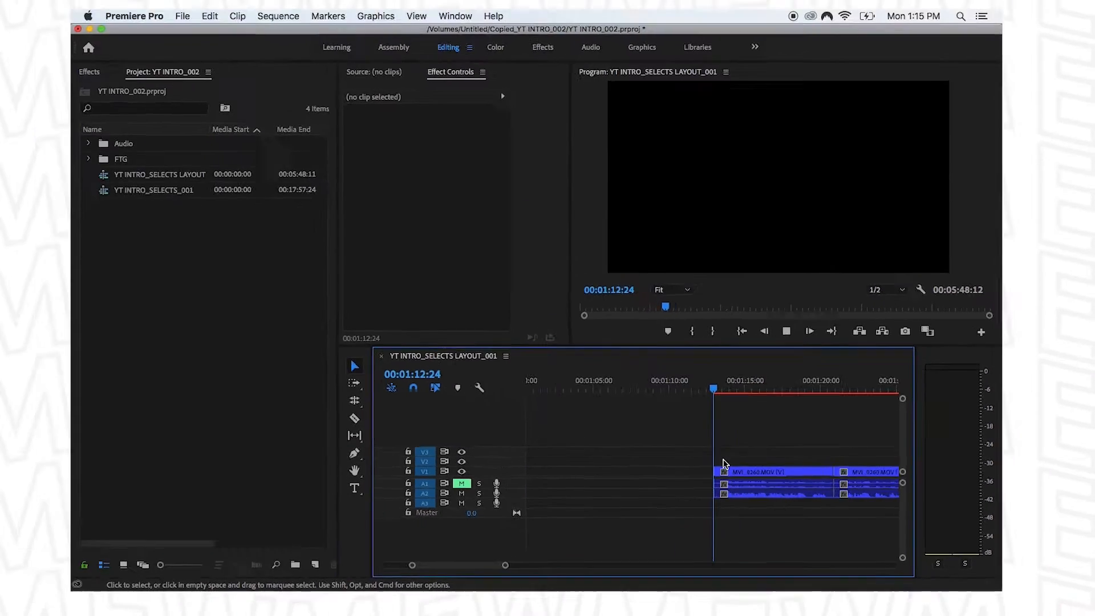
- Play the clips after the large gap, from about 00:01:12:24, to review the speech
key(space)
key(equal)
key(minus)
key(minus)
key(equal)
key(equal)
key(Down)
key(space)
key(minus)
key(minus)
key(minus)
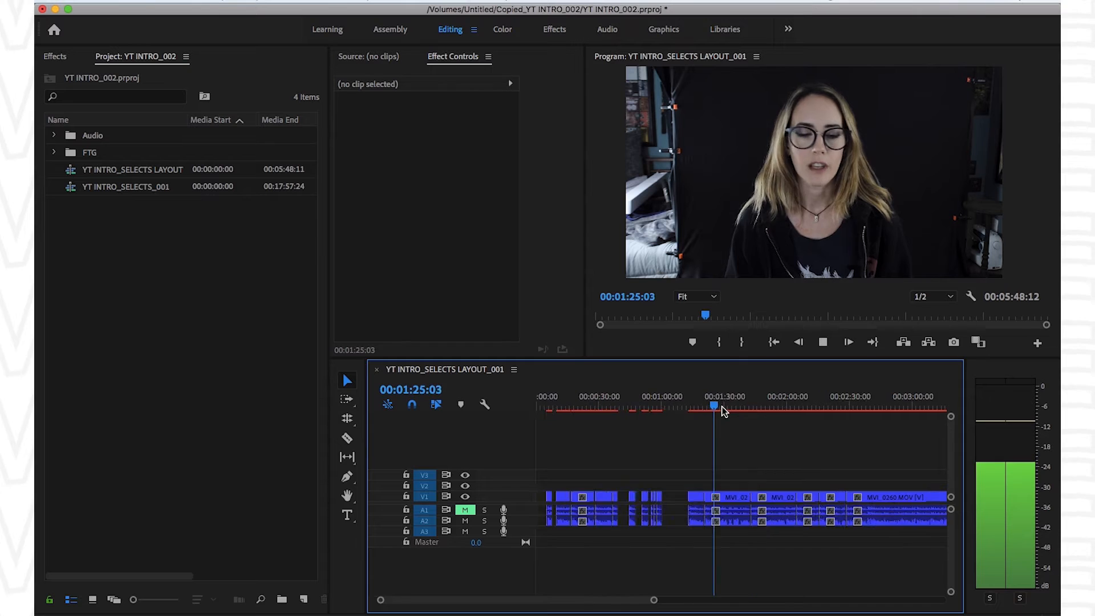
- Split the long MVI_0260.MOV clip on all tracks with the Razor at about 00:01:34 and 00:01:37
key(equal)
key(equal)
key(equal)
key(equal)
key(c)
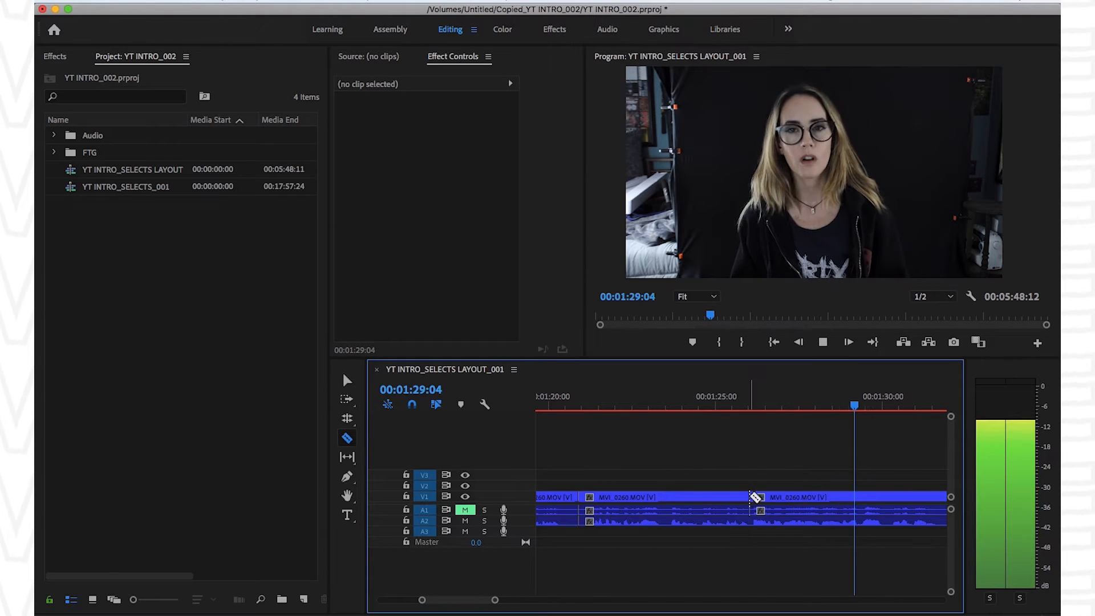
key(minus)
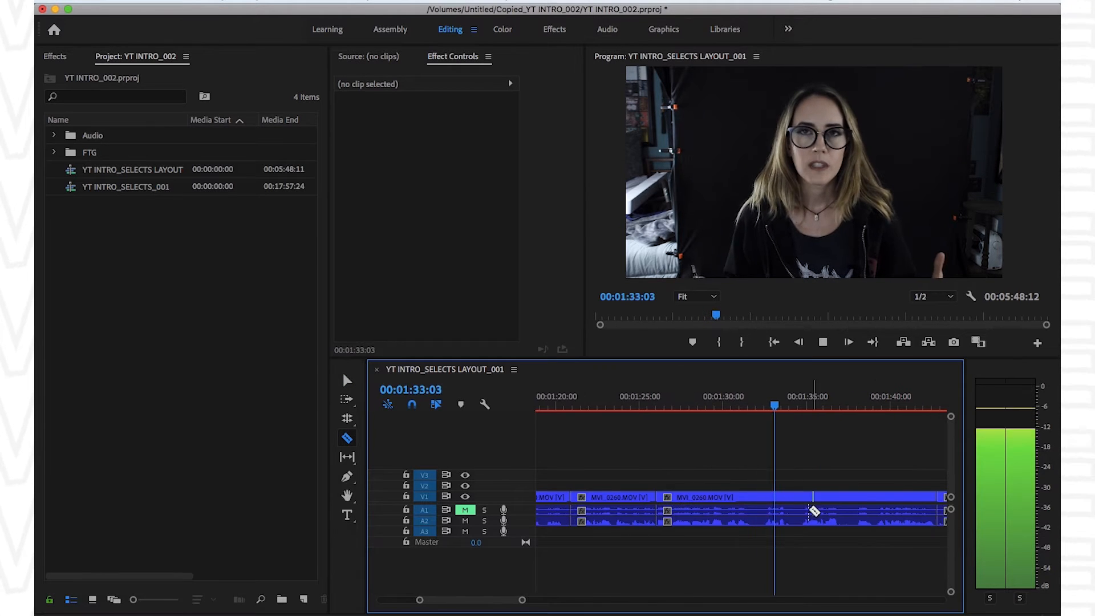
click(810, 494)
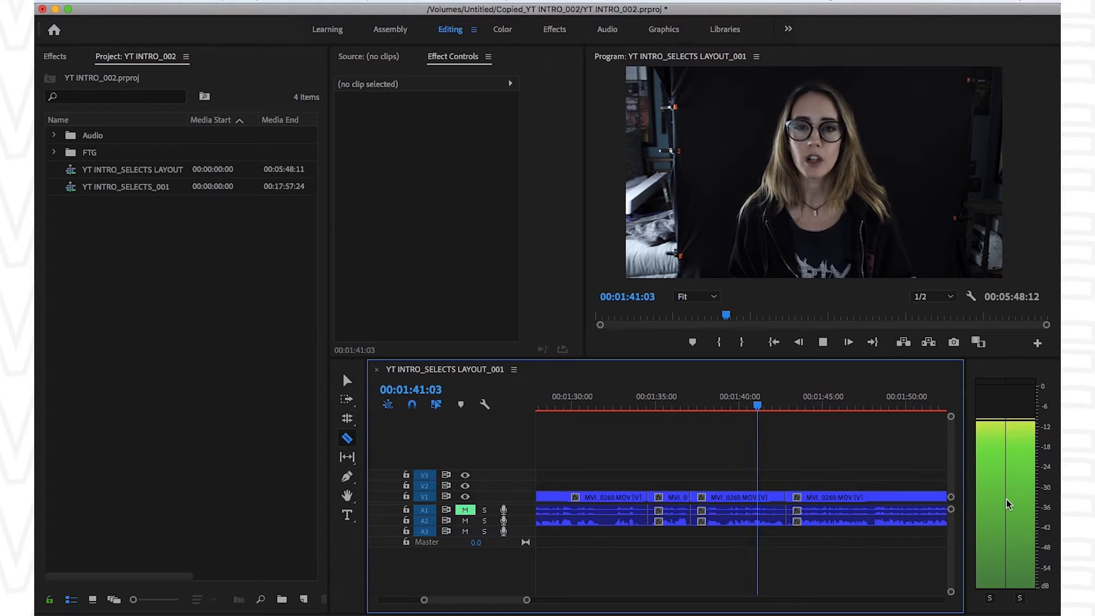
- Review the MVI_0260.MOV footage between about 00:01:41 and 00:02:02 for the wanted phrase
key(minus)
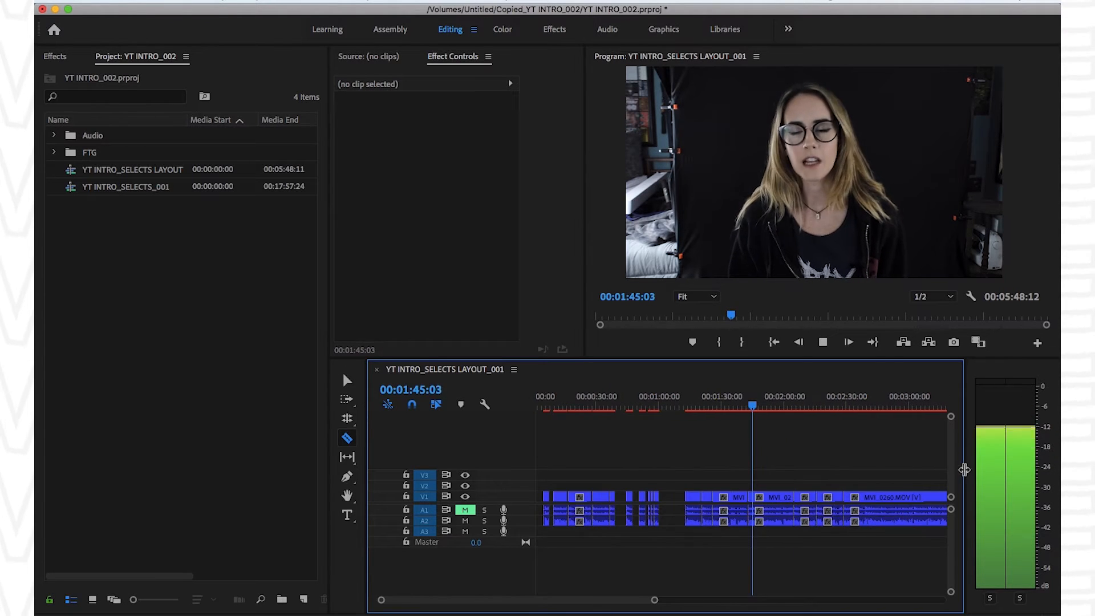
key(minus)
key(equal)
key(equal)
key(equal)
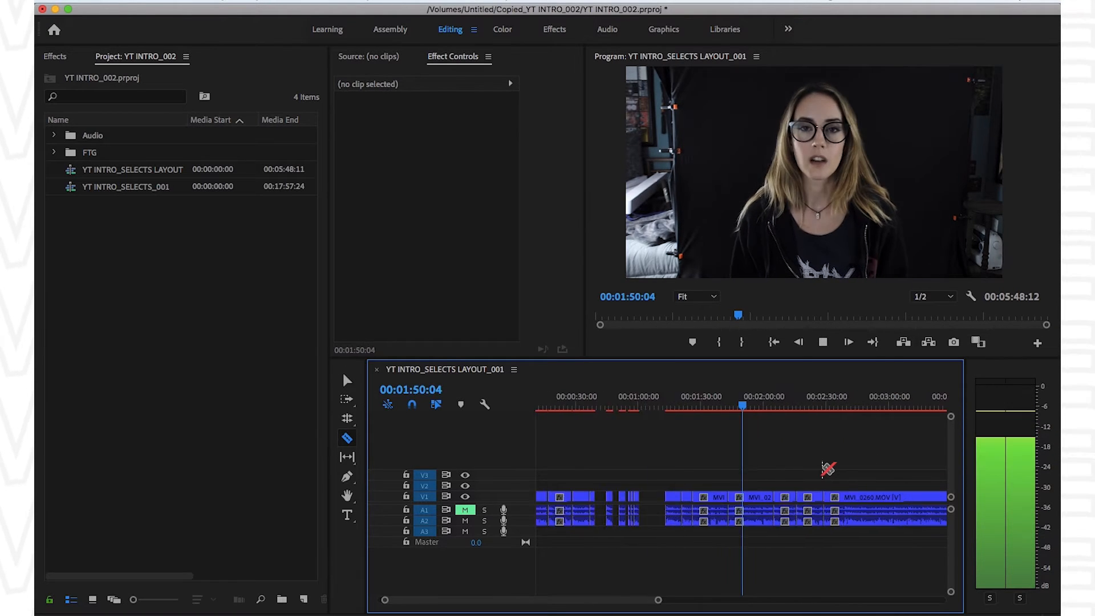
click(694, 401)
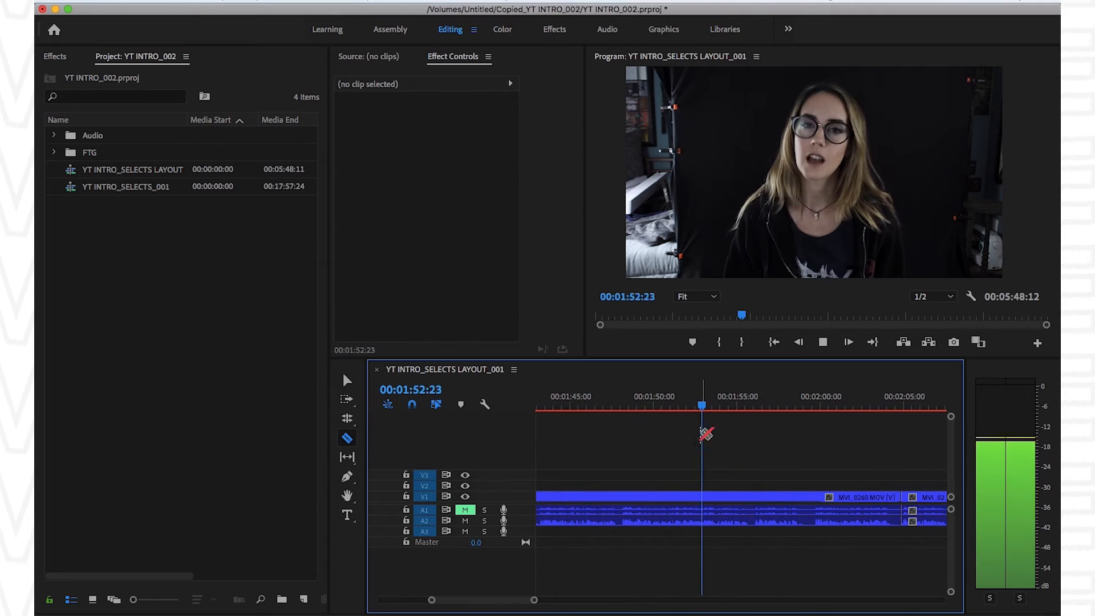
click(638, 402)
key(minus)
key(minus)
key(minus)
key(minus)
key(equal)
key(equal)
key(equal)
key(minus)
key(minus)
key(minus)
key(minus)
key(minus)
key(equal)
key(equal)
key(equal)
key(equal)
key(equal)
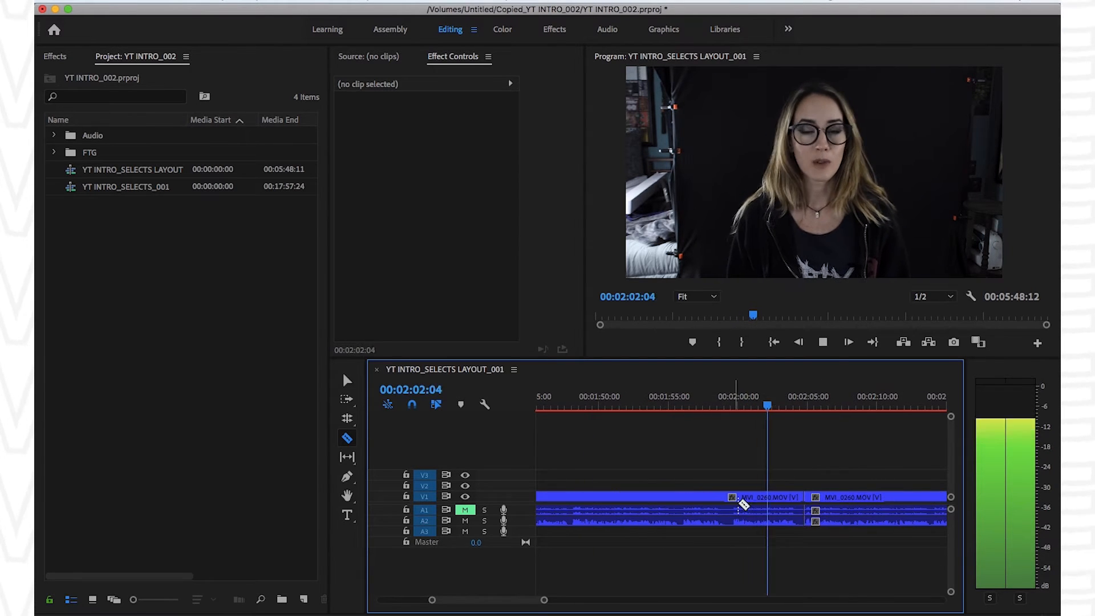
- Stop playback and split the MVI_0260.MOV clip on all tracks with the Razor at about 00:01:59:15
key(equal)
key(space)
click(608, 505)
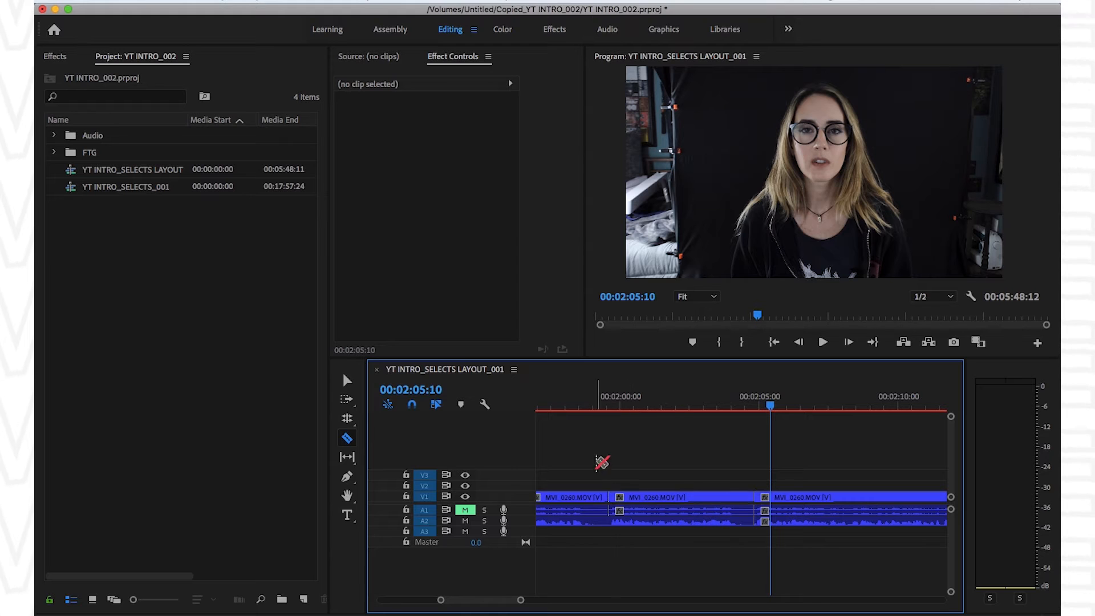
- Play the phrase after the new cut to find its end, and split the clip on all tracks at 00:02:02:11
click(668, 402)
key(space)
key(space)
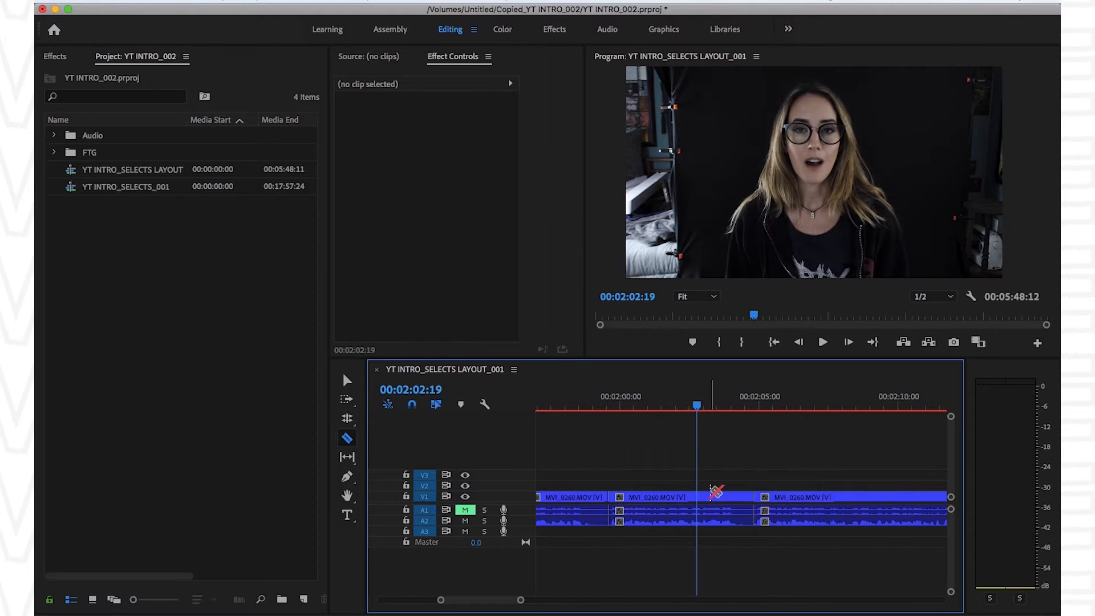
key(equal)
click(654, 402)
key(space)
key(space)
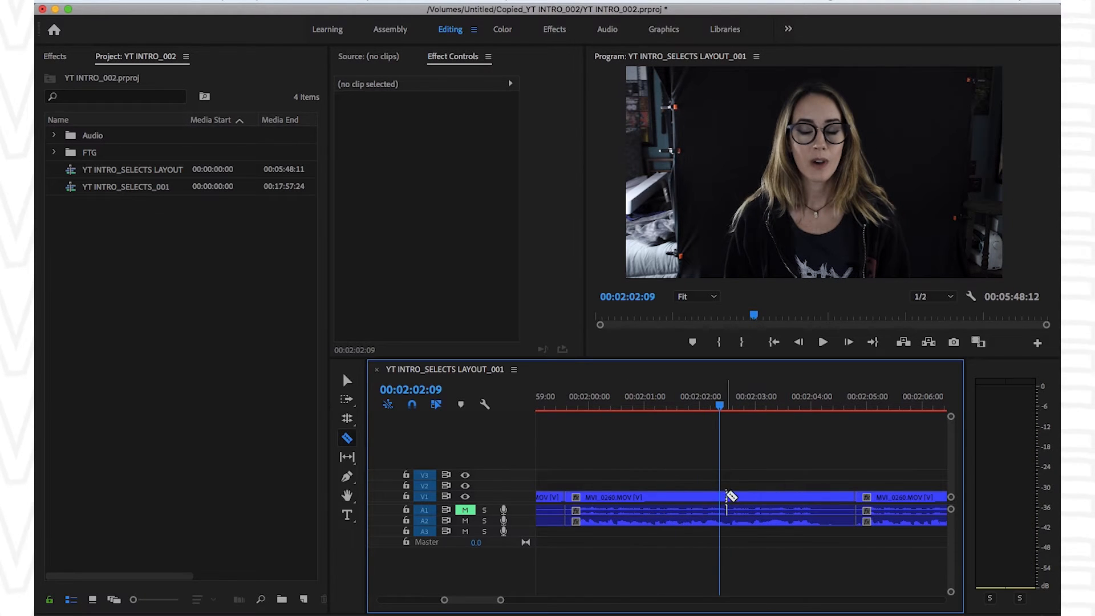
key(Right)
key(Right)
click(726, 503)
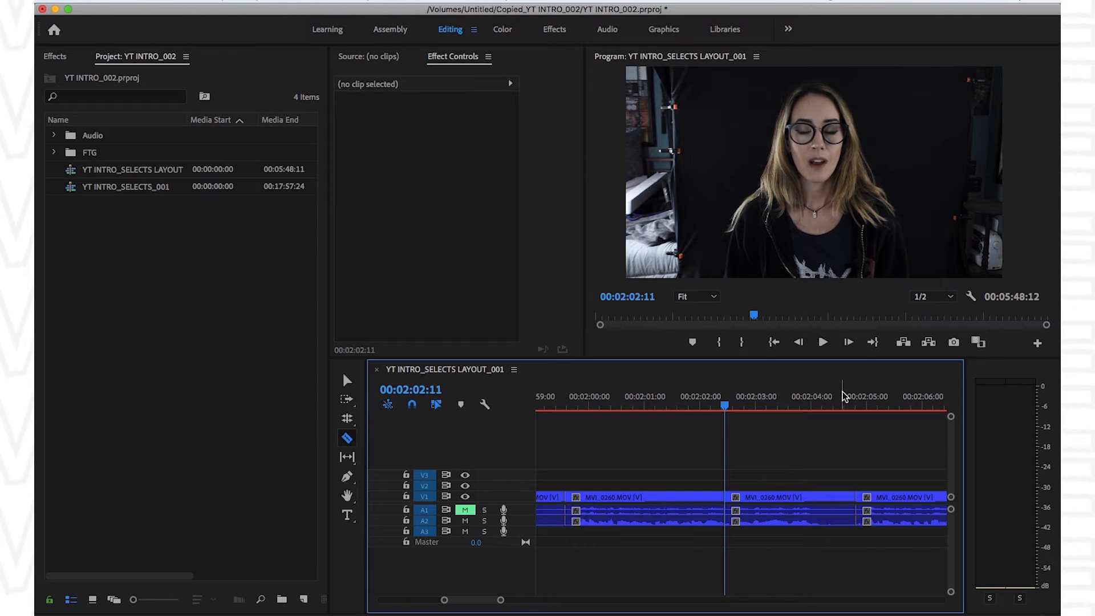
- Play past the new cut, and move the video of the piece before it up to track V2
key(space)
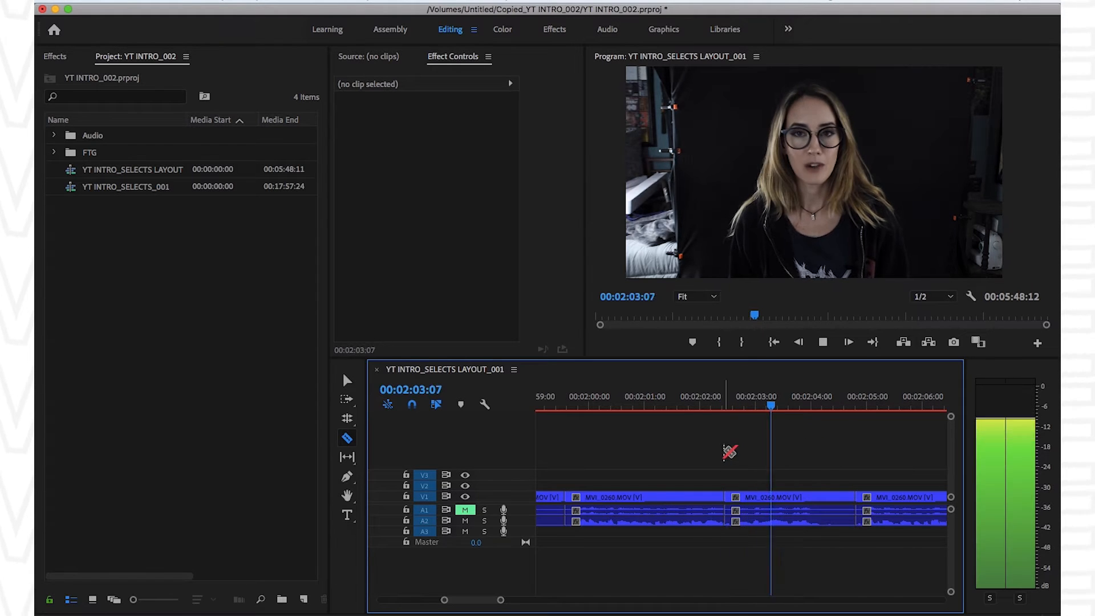
key(space)
key(v)
click(648, 509)
drag(653, 497, 654, 486)
key(space)
click(749, 455)
- Select the unwanted clips before the piece raised to V2 and delete them
key(minus)
key(minus)
key(equal)
key(minus)
key(minus)
key(minus)
key(minus)
key(minus)
key(equal)
key(equal)
drag(589, 464, 696, 538)
key(Delete)
- Delete the clip that follows the kept V1 piece ending at about 00:02:04:15
key(equal)
key(equal)
click(679, 519)
key(Delete)
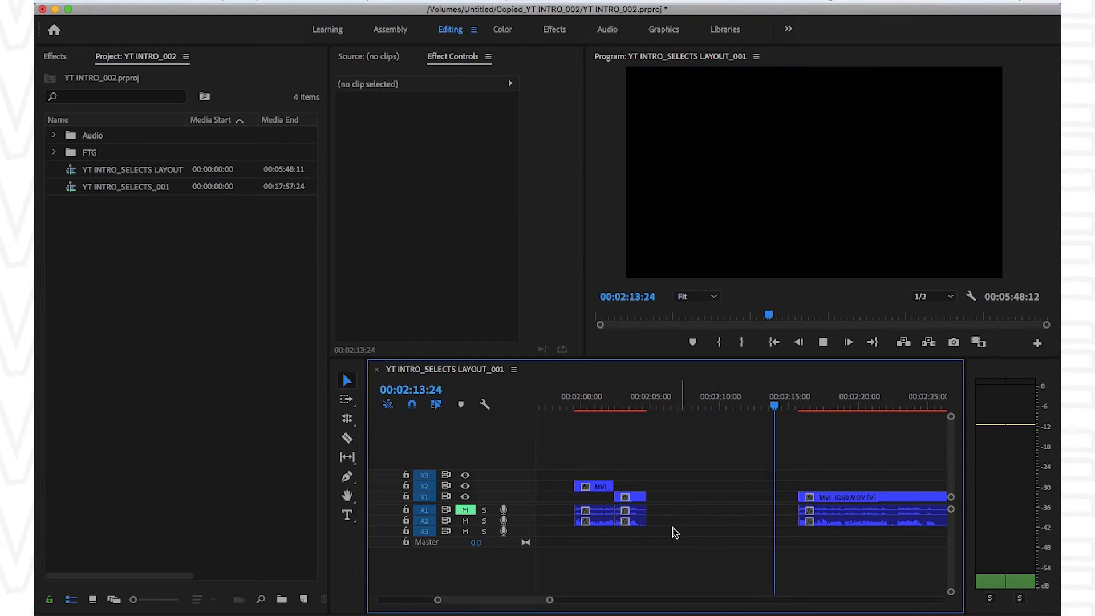
- Delete the remaining V1 piece that follows the V2 piece and play on into the next MVI_0260.MOV clip
click(632, 521)
key(Delete)
key(equal)
key(minus)
key(minus)
key(minus)
key(equal)
key(equal)
key(equal)
key(minus)
key(equal)
- Split the MVI_0260.MOV clip on all tracks at about 00:02:28:10 and delete the part before the cut
key(c)
key(equal)
key(minus)
key(minus)
click(854, 403)
key(space)
key(v)
click(749, 518)
key(Delete)
- Play the beginning of the remaining clip, from about 00:02:28 to 00:02:30:13, to check its speech
key(minus)
key(minus)
key(minus)
key(minus)
key(equal)
key(equal)
key(equal)
key(equal)
key(equal)
key(minus)
key(equal)
key(equal)
key(minus)
key(minus)
key(equal)
key(c)
key(space)
key(equal)
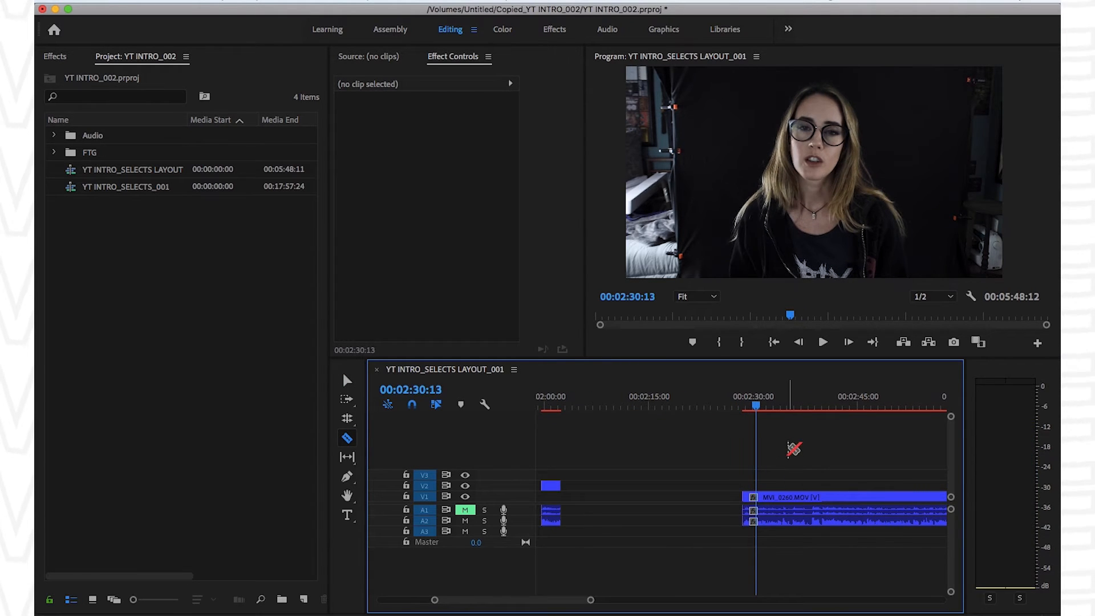
- Play on to the next phrase and split the clip on all tracks at about 00:02:38:12
key(v)
key(equal)
key(equal)
key(c)
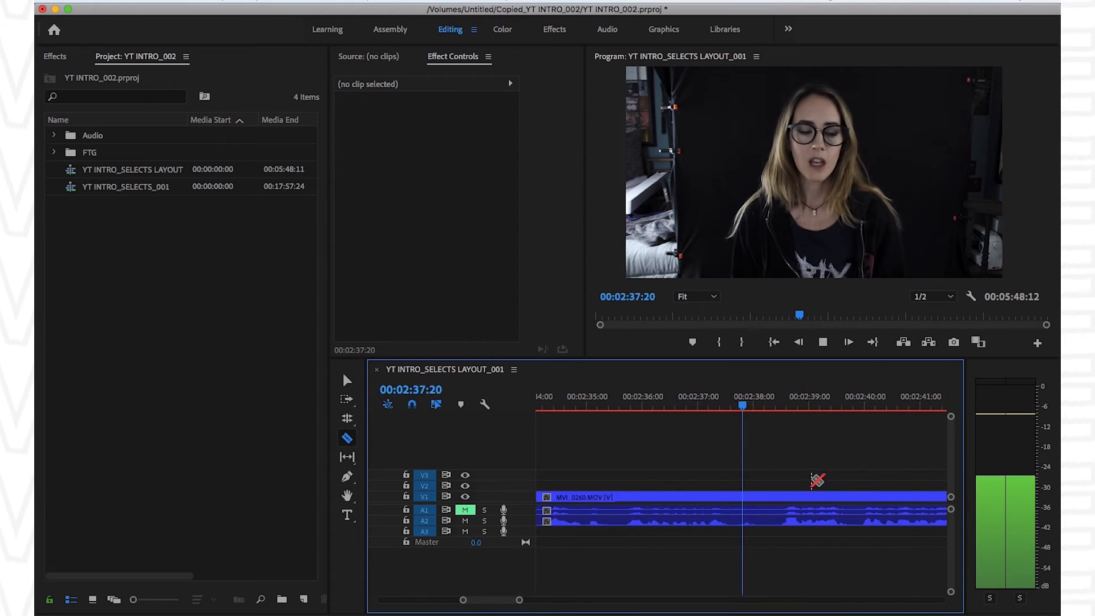
click(764, 497)
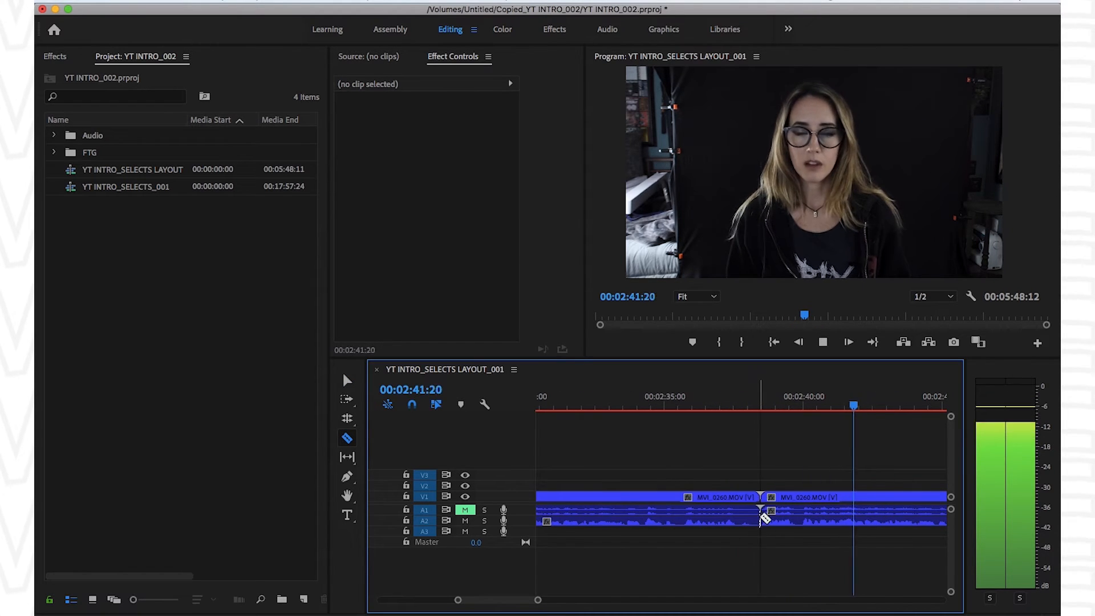
- Replay the piece before the new cut to find the end of its phrase, and split it at about 00:02:33:06
key(minus)
key(minus)
click(655, 407)
key(space)
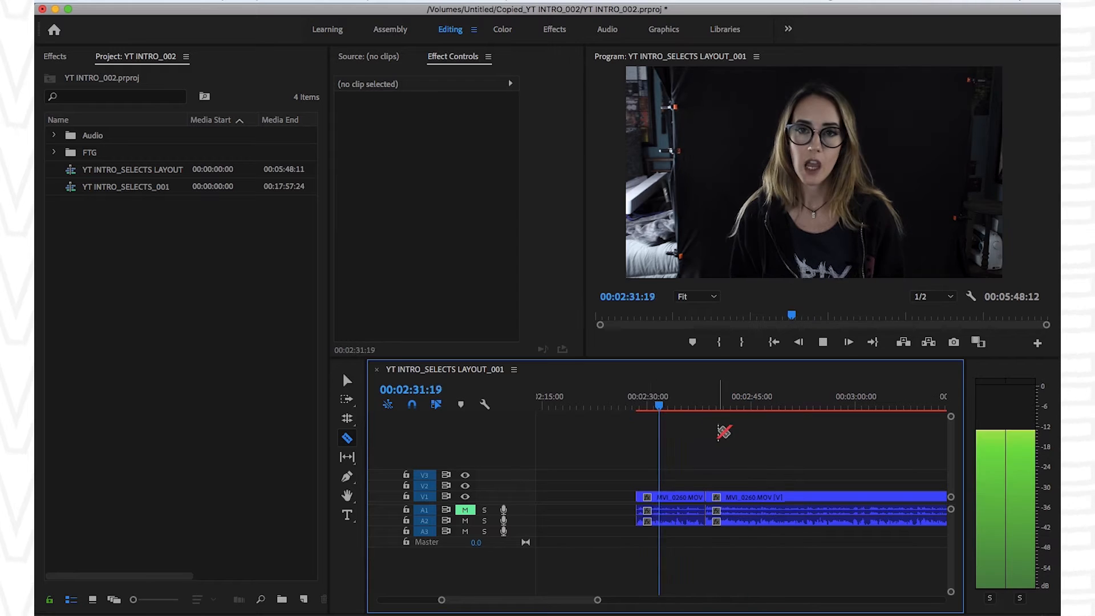
key(equal)
key(space)
click(734, 408)
key(space)
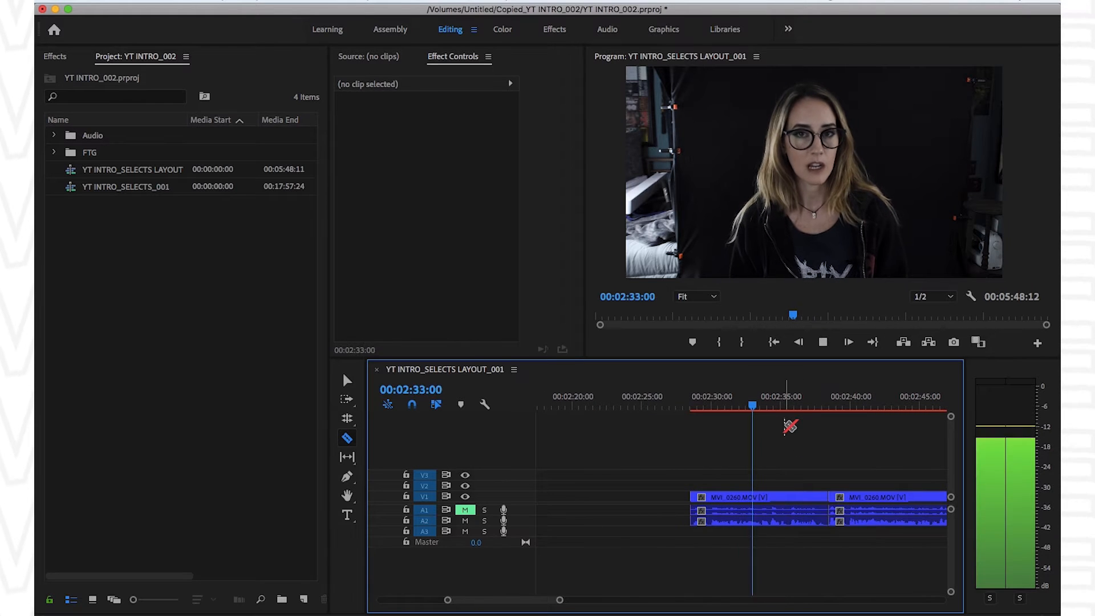
key(space)
key(super+k)
- Delete the piece between the cuts at about 00:02:33:06 and 00:02:38:12 on all tracks
key(v)
drag(827, 478, 802, 558)
key(Delete)
- Play the next piece, split it at about 00:02:39:17 and 00:02:40:22, and delete the section between the cuts
key(Down)
key(space)
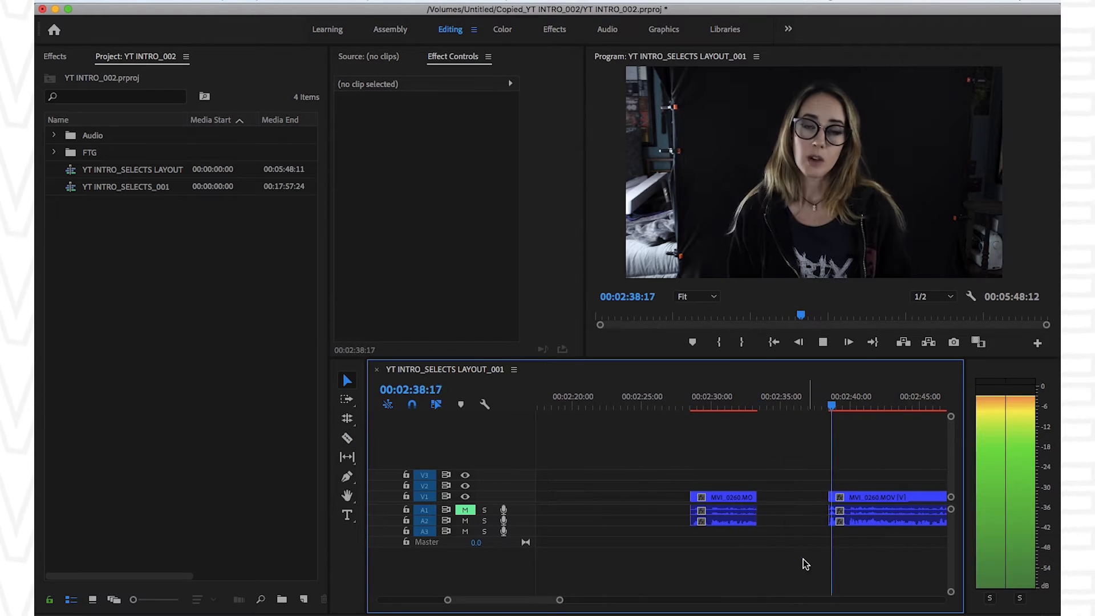
key(minus)
key(equal)
key(equal)
key(equal)
key(space)
drag(673, 405, 699, 557)
key(super+k)
key(super+k)
key(space)
key(equal)
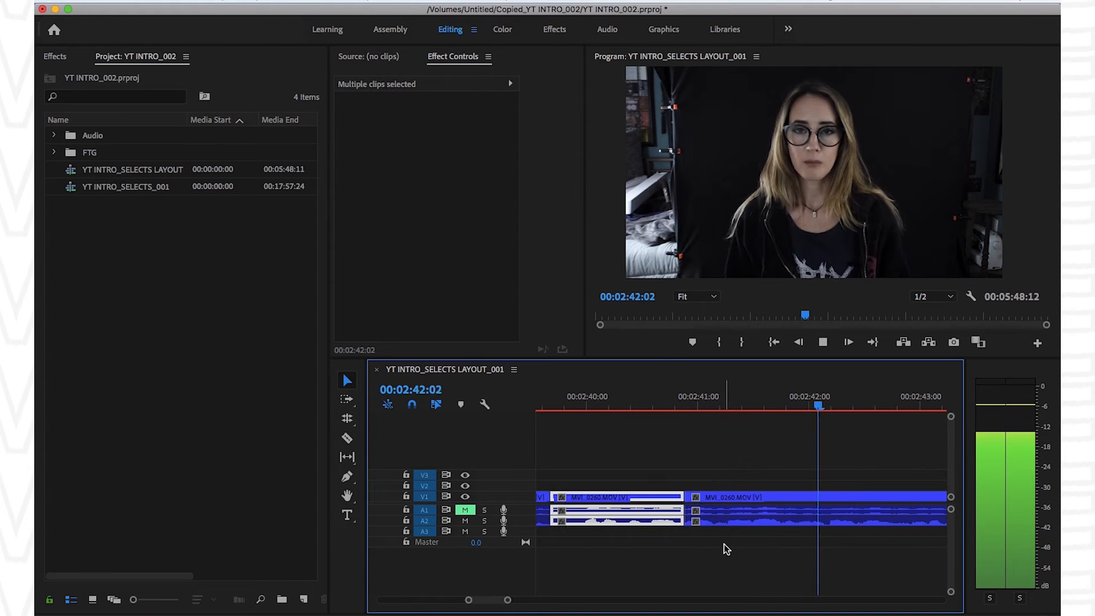
key(Delete)
- Play the rest of the clip past 00:02:54 to review the following takes
key(minus)
key(minus)
key(minus)
key(minus)
key(minus)
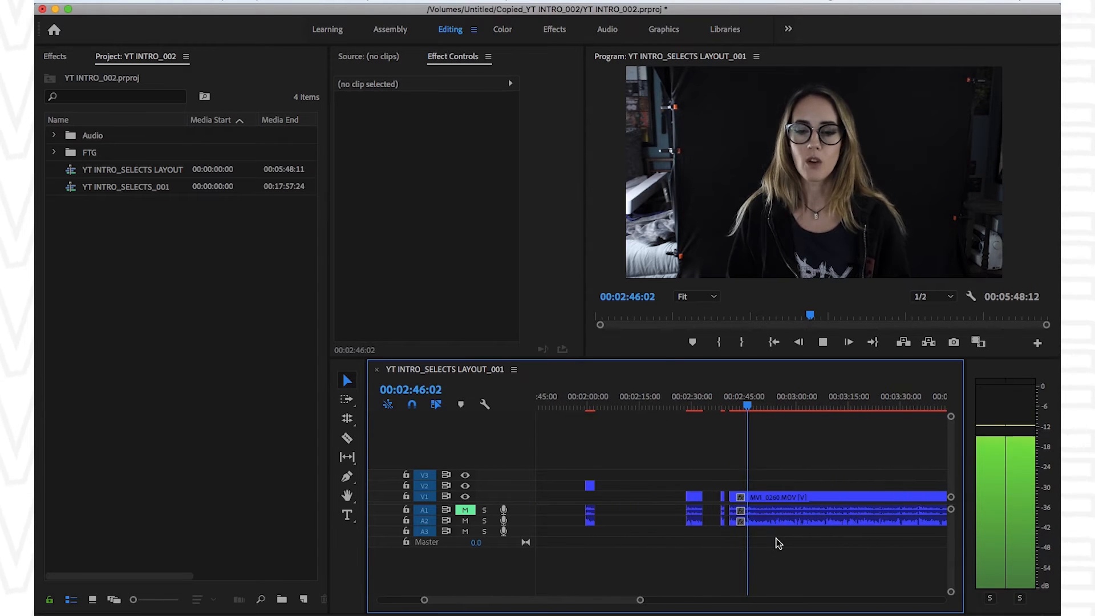
key(equal)
key(equal)
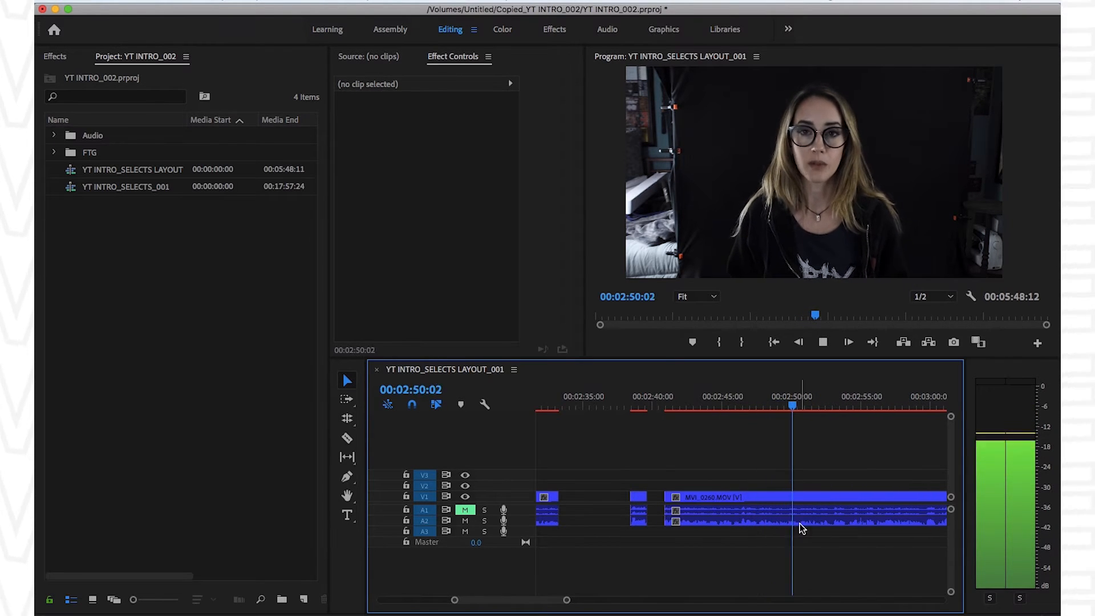
key(equal)
key(minus)
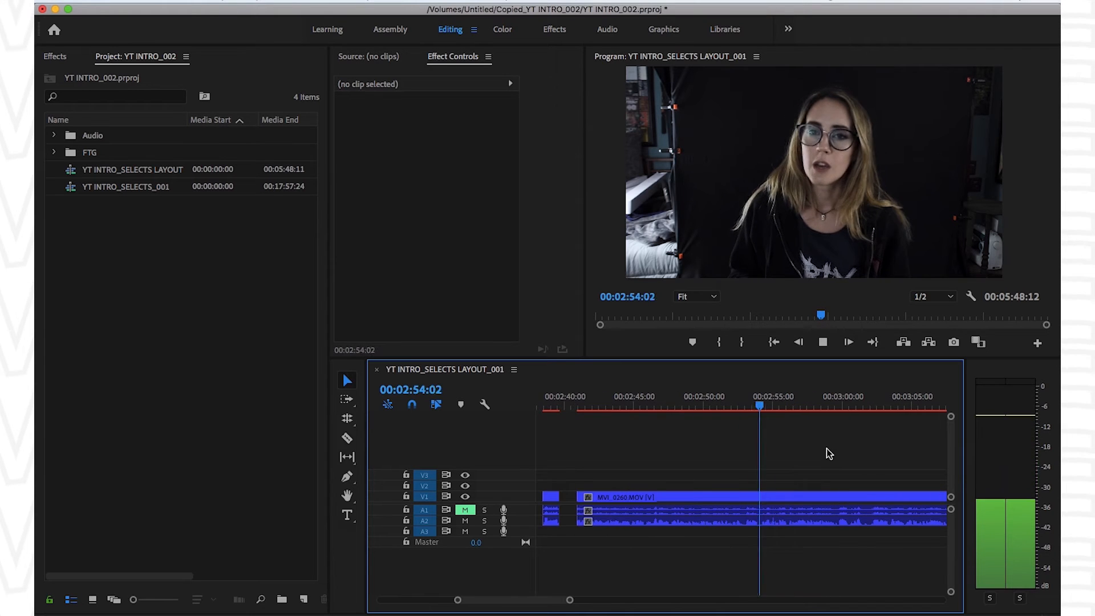
key(equal)
key(minus)
- Go back and replay the takes before 00:02:52, and split the clip at about 00:02:52:15
click(686, 402)
key(minus)
key(minus)
key(equal)
click(675, 406)
key(equal)
key(equal)
key(equal)
key(minus)
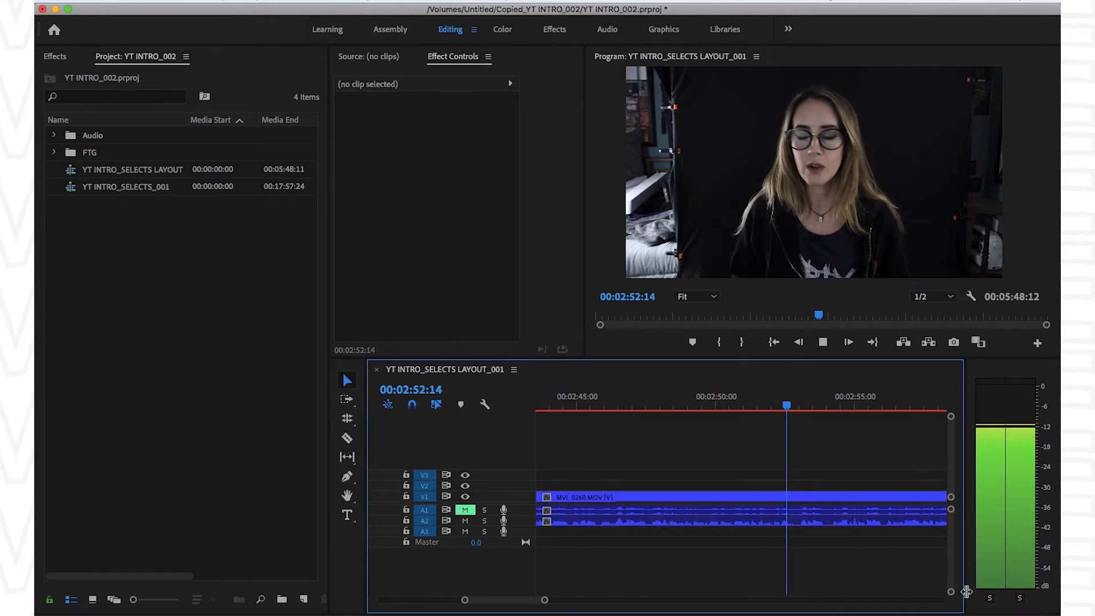
key(equal)
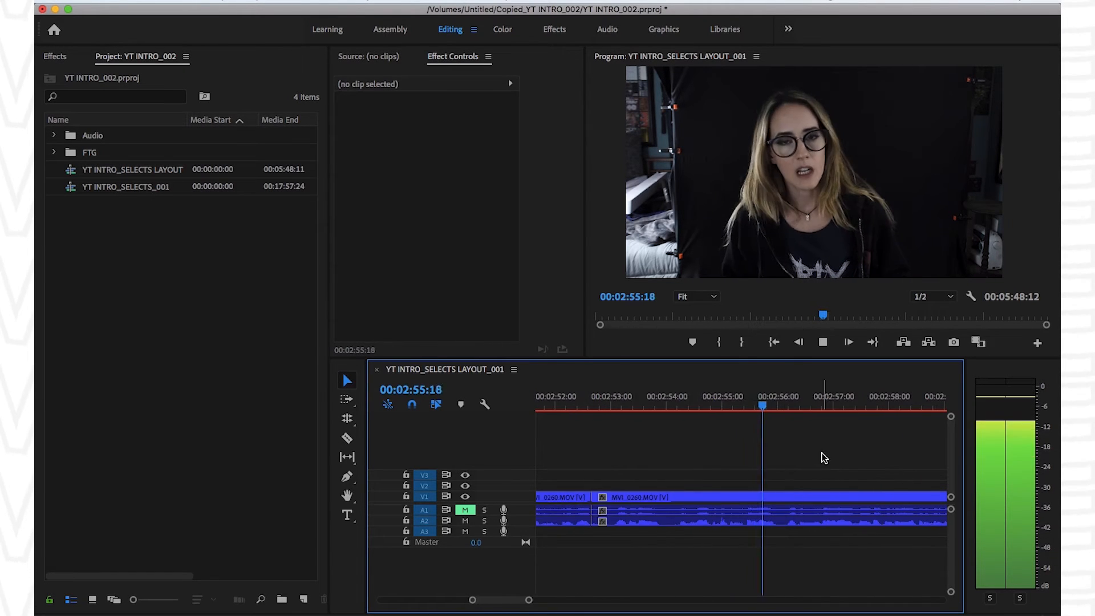
- Split the clip at about 00:02:56:03 and delete the piece between this cut and the one at 00:02:52:15
key(minus)
key(super+k)
key(space)
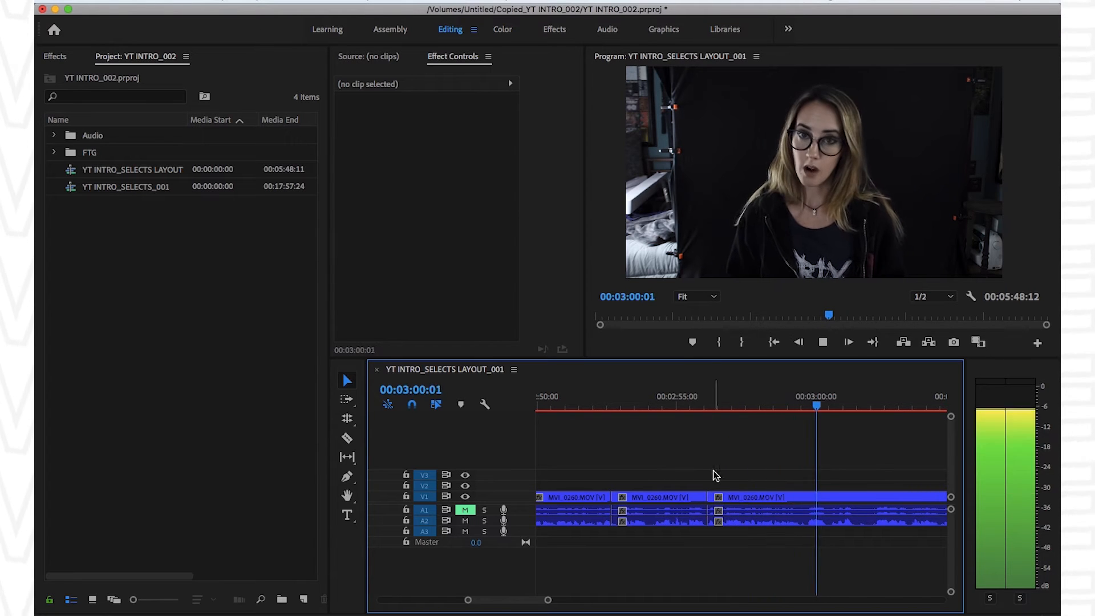
key(minus)
click(622, 496)
key(Delete)
- Split the clip on all tracks at about 00:03:03:09 and resume playback
drag(734, 405, 750, 405)
key(super+k)
key(space)
- Return to the earlier kept pieces and review the section around 00:02:40
click(558, 401)
scroll(599, 405, left, 6)
click(642, 405)
key(equal)
scroll(836, 471, right, 1)
key(Down)
scroll(839, 473, right, 6)
key(space)
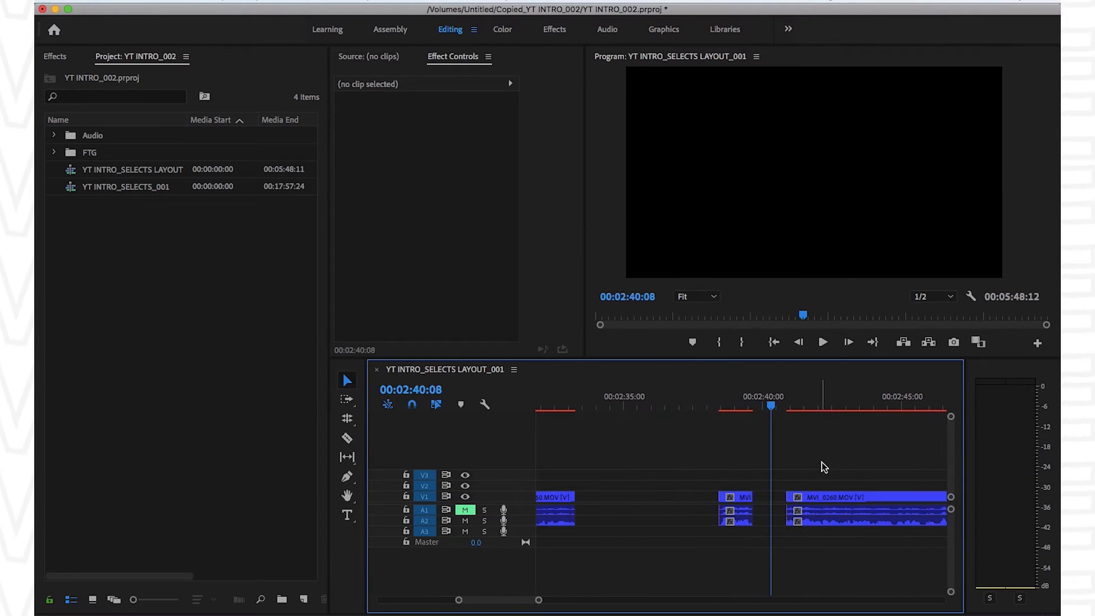
- Play the piece starting near 00:02:41 and remove everything from about 00:02:44:13 up to the clip at 00:02:56:03
key(space)
scroll(821, 470, right, 3)
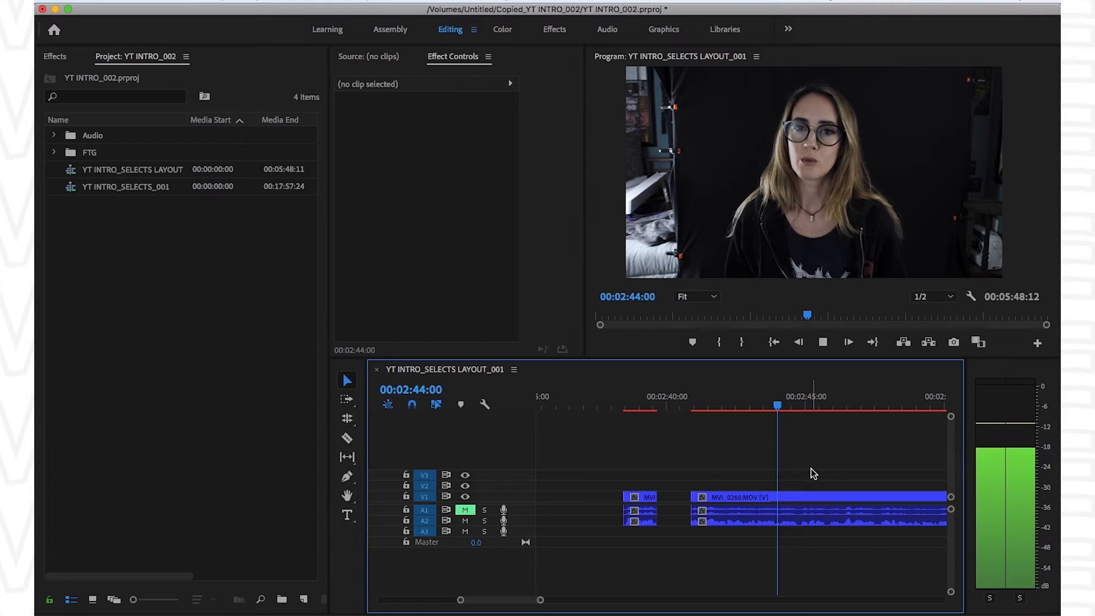
scroll(814, 473, right, 3)
click(702, 402)
click(695, 402)
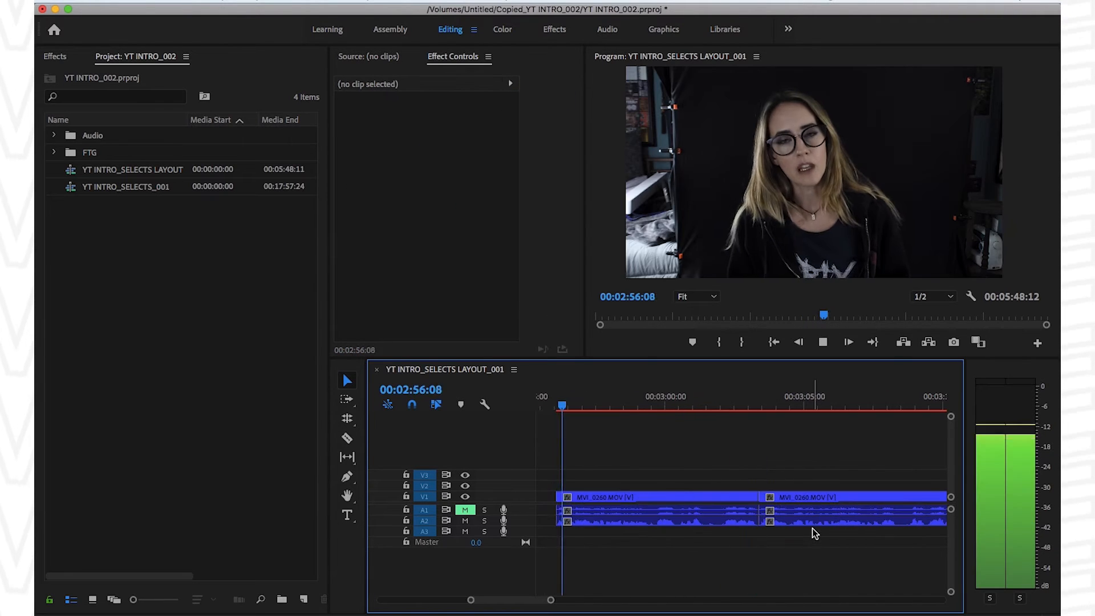
- Replay the end of the piece near 00:02:44 and the take starting at 00:02:56:03 to compare them
key(minus)
key(minus)
key(equal)
key(equal)
key(minus)
click(556, 404)
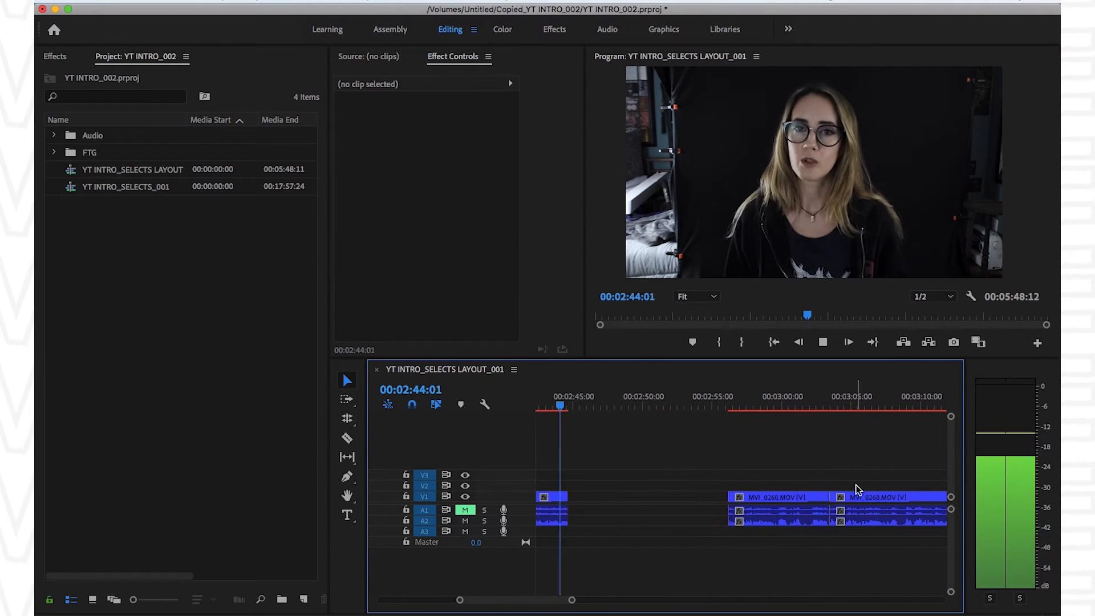
key(Down)
key(Down)
key(space)
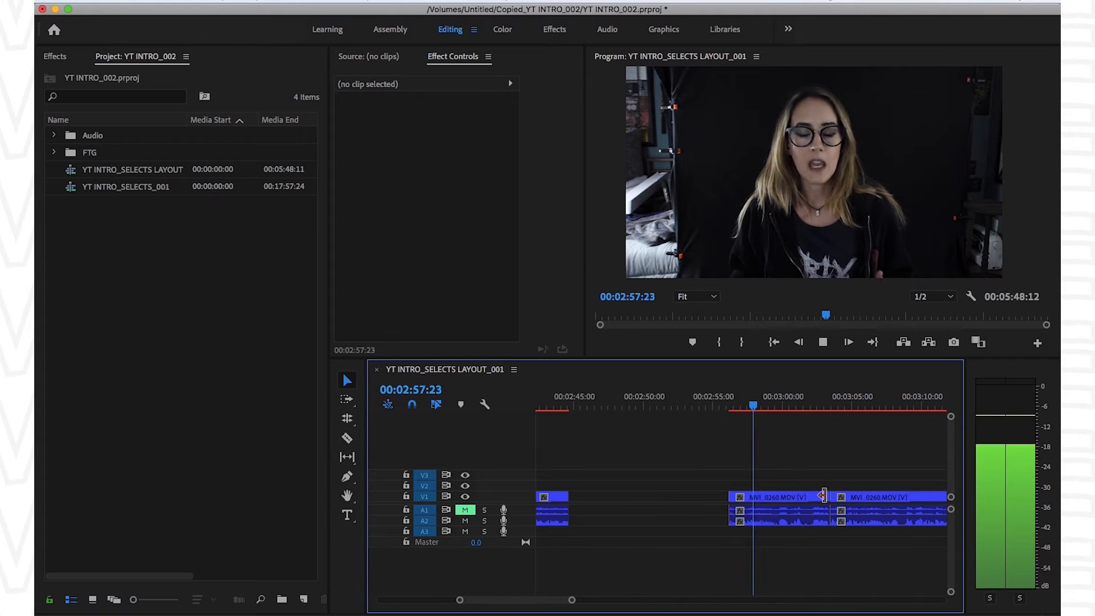
- Play the take starting at about 00:03:03:09, and check it against the pieces around 00:02:42 and 00:02:56:03
key(equal)
key(equal)
key(minus)
key(Down)
key(space)
key(minus)
key(equal)
key(minus)
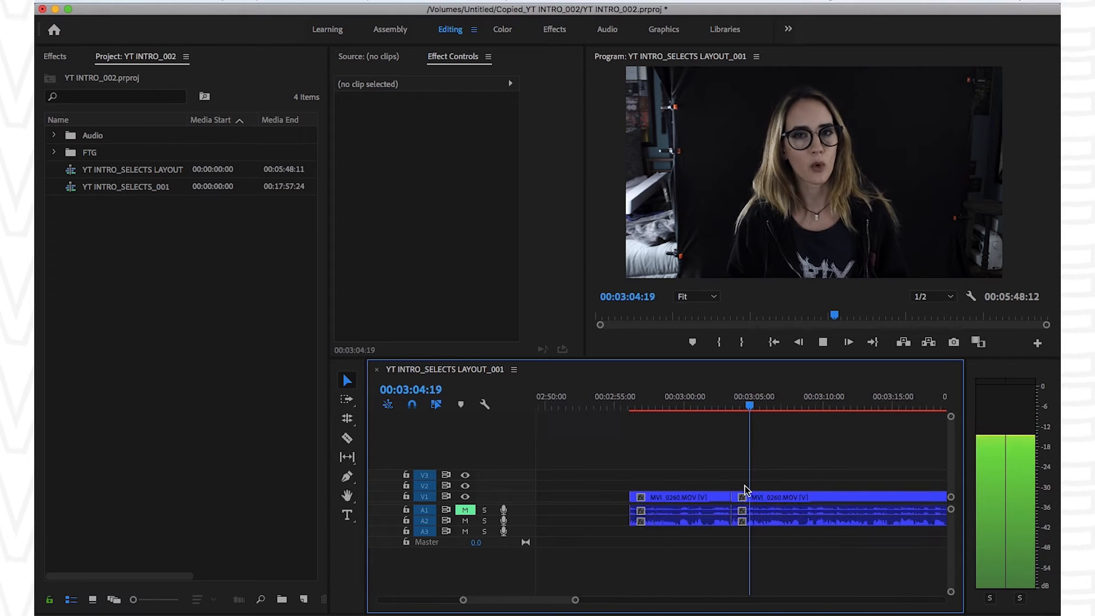
key(minus)
click(593, 408)
key(space)
click(747, 494)
key(Down)
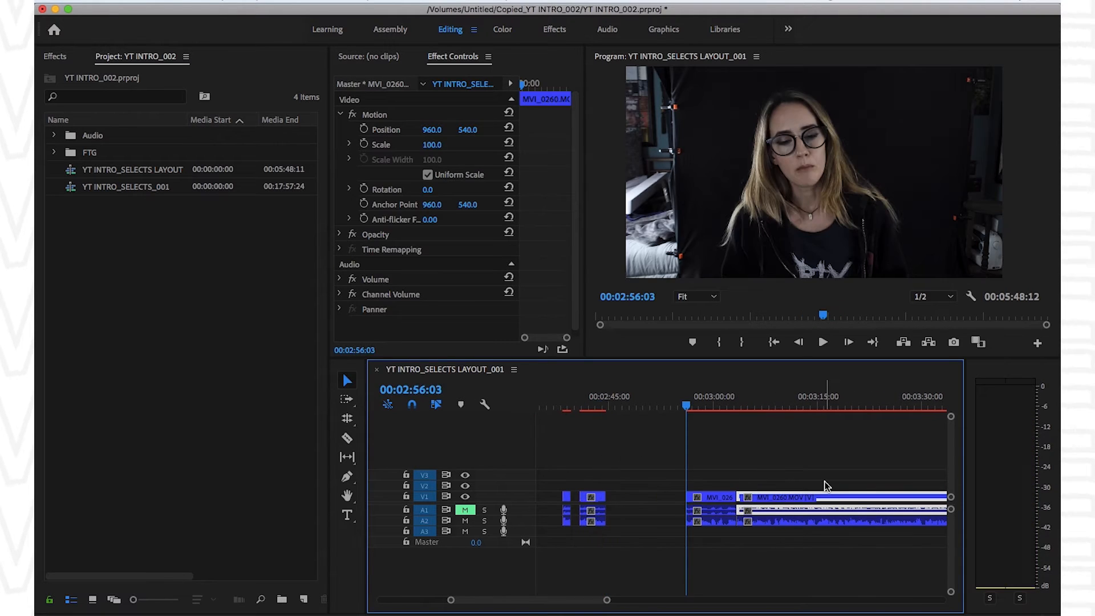
click(814, 479)
- Extend the video and A1 end of the piece ending near 00:02:44:13 to about 00:02:50:02 while replaying the restored part
drag(606, 498, 615, 520)
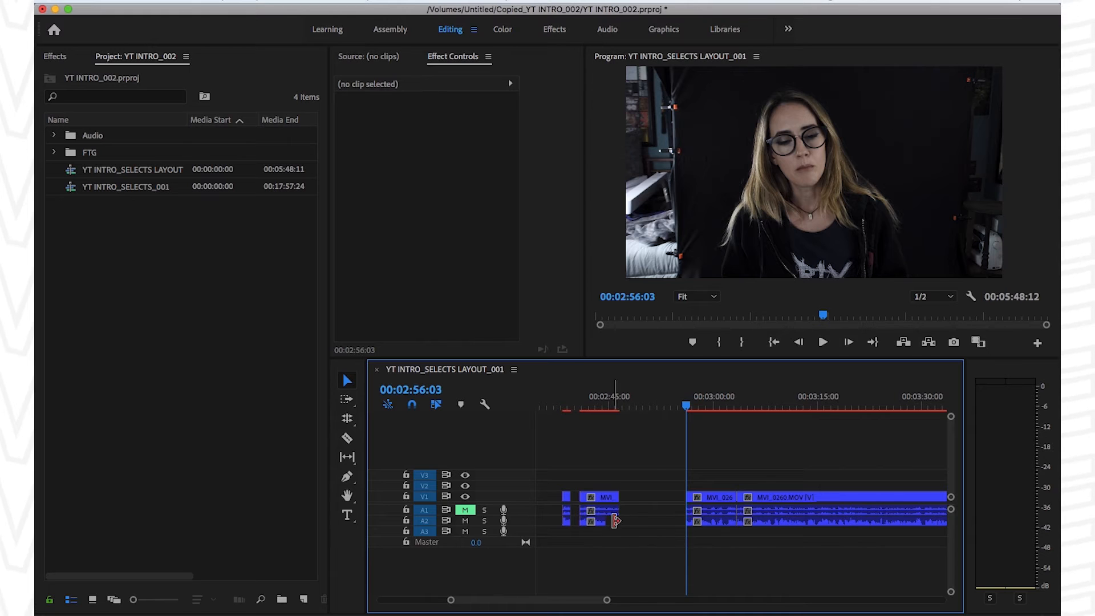
click(606, 406)
key(space)
key(equal)
key(equal)
key(equal)
key(minus)
drag(774, 498, 872, 500)
- Extend the same piece's A2 audio to the start of the next clip at about 00:02:56:03
drag(774, 521, 932, 523)
key(space)
key(space)
key(minus)
key(minus)
drag(792, 521, 825, 522)
key(equal)
key(equal)
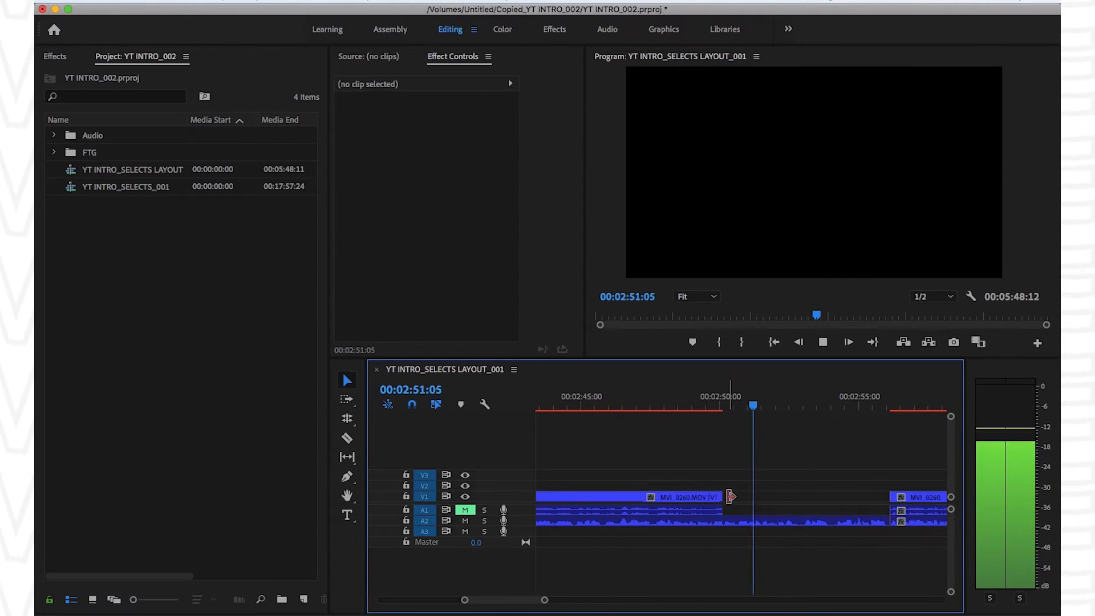
- Trim the piece's A2 audio to end at 00:02:51:24 and extend its video and A1 audio to the same point
key(space)
click(773, 406)
key(space)
key(space)
click(746, 406)
key(space)
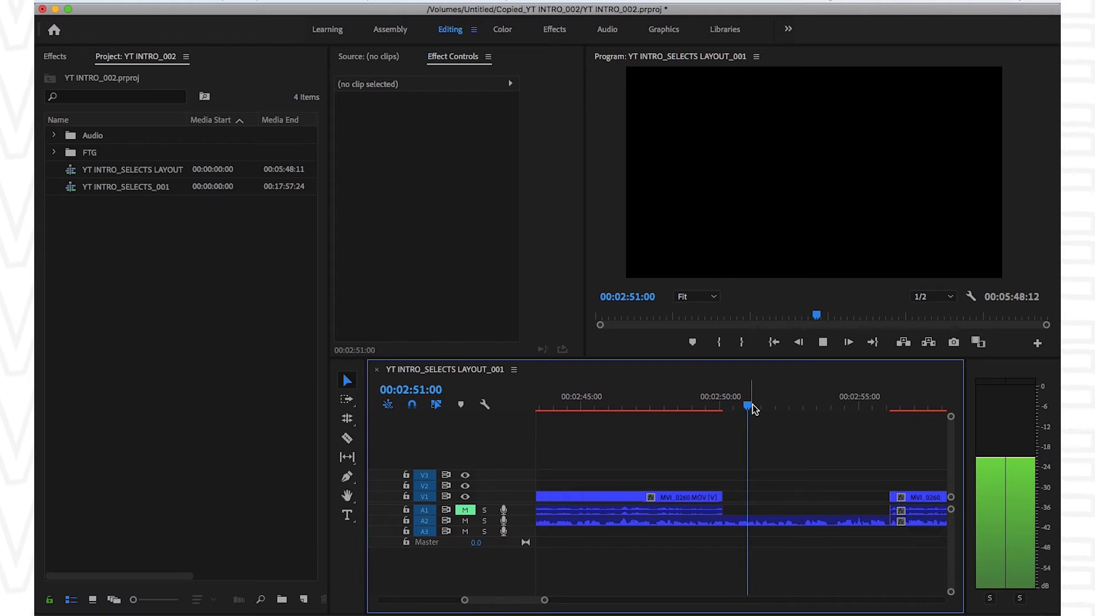
key(space)
drag(801, 475, 828, 545)
key(super+k)
key(Delete)
drag(723, 497, 773, 497)
- Apply the default Constant Power transition to the end of the A2 audio at 00:02:51:24
click(794, 522)
right_click(776, 522)
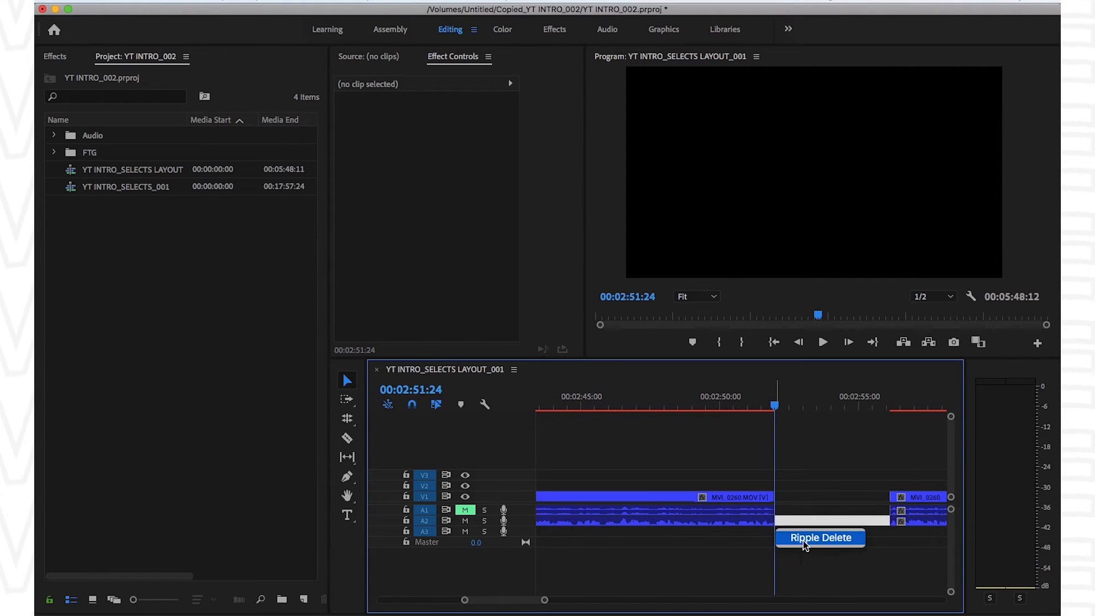
right_click(773, 523)
click(818, 598)
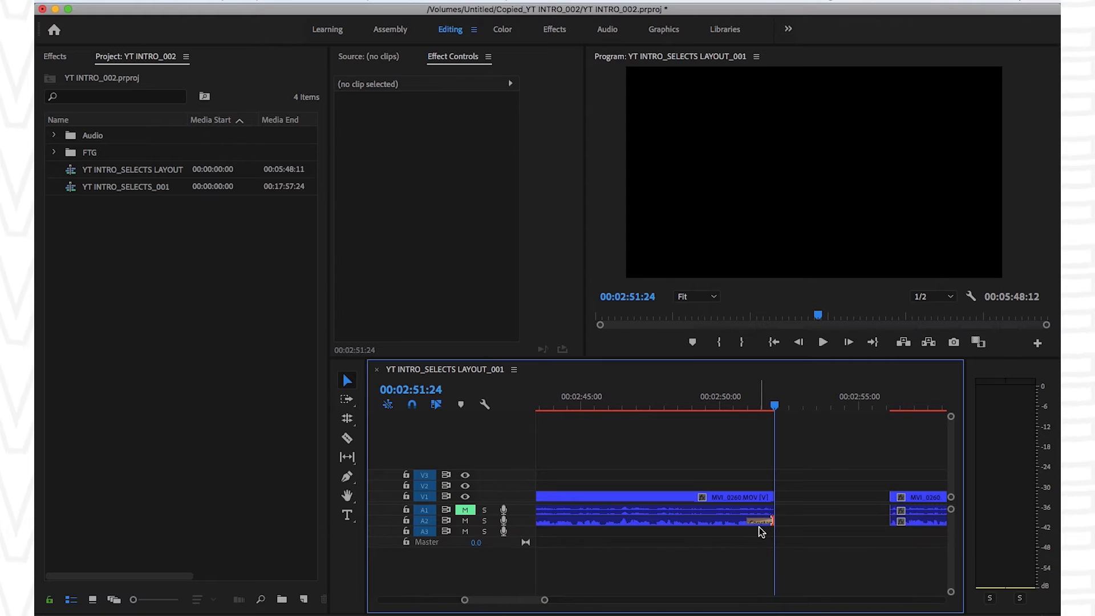
- Set the duration of the Constant Power transition at the A2 audio's end to 5 frames
double_click(761, 521)
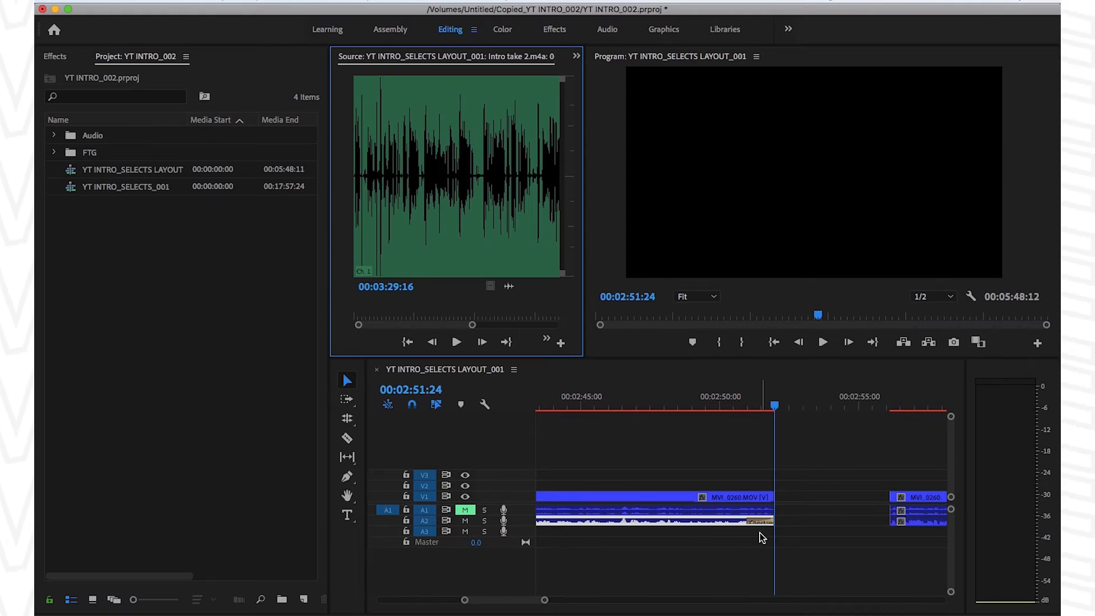
click(761, 537)
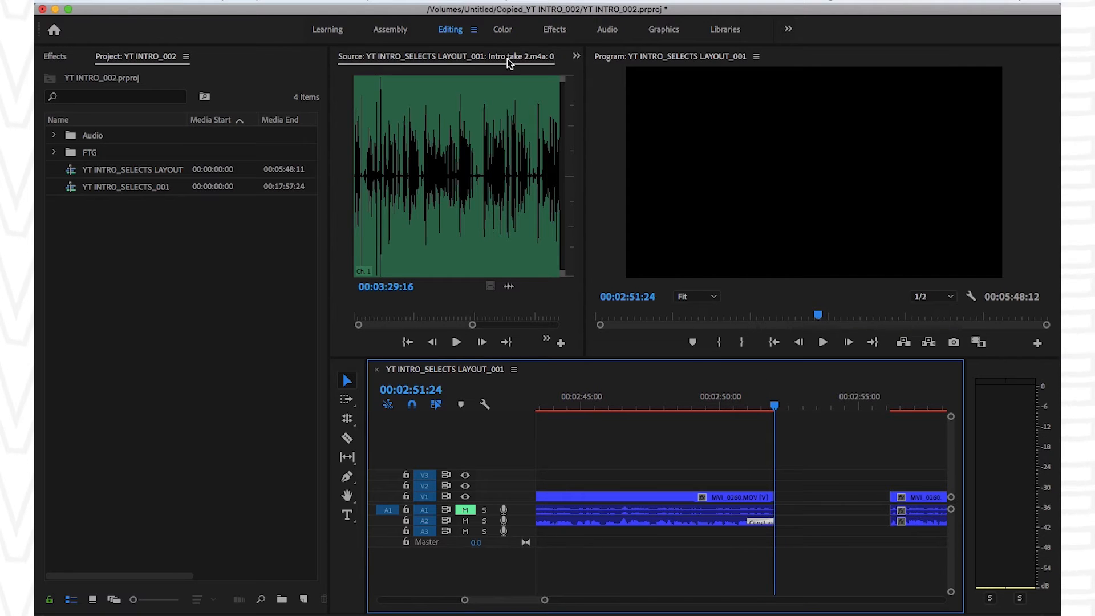
drag(586, 71, 711, 81)
click(630, 56)
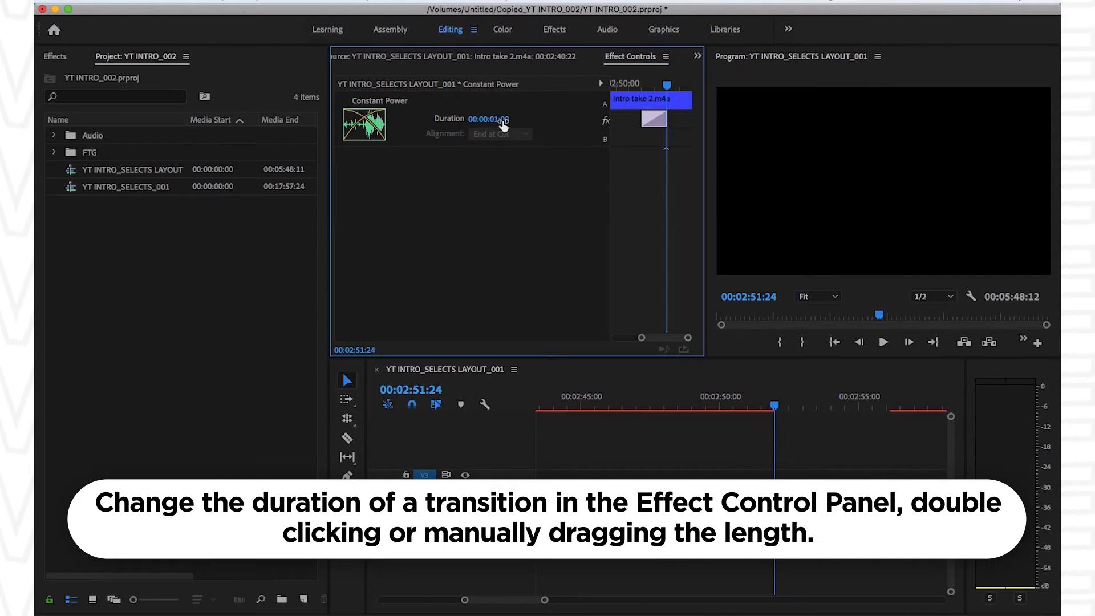
click(796, 475)
double_click(766, 522)
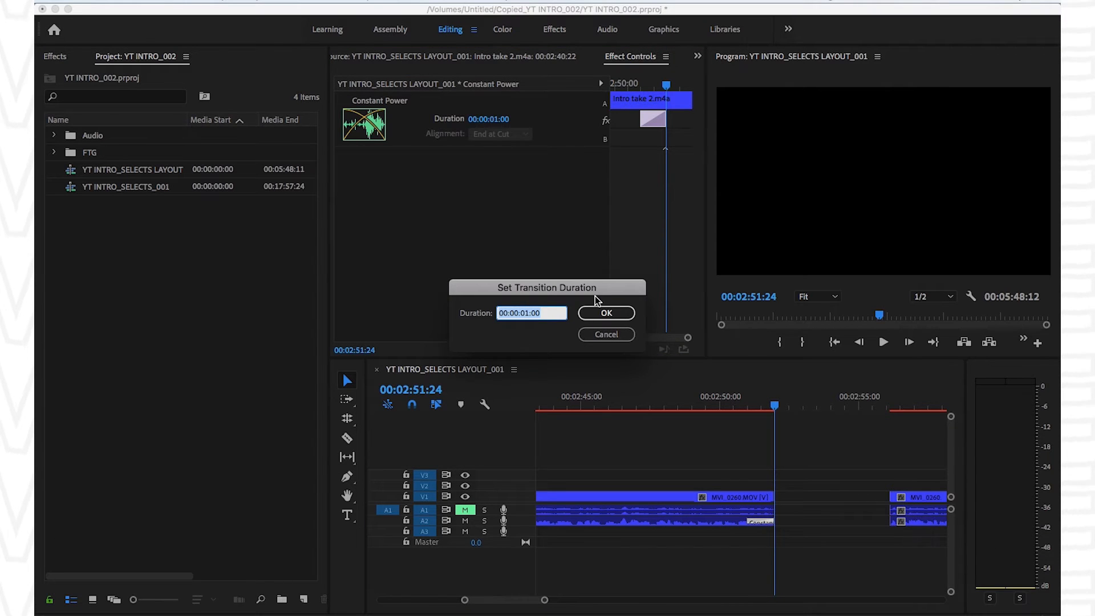
text(5)
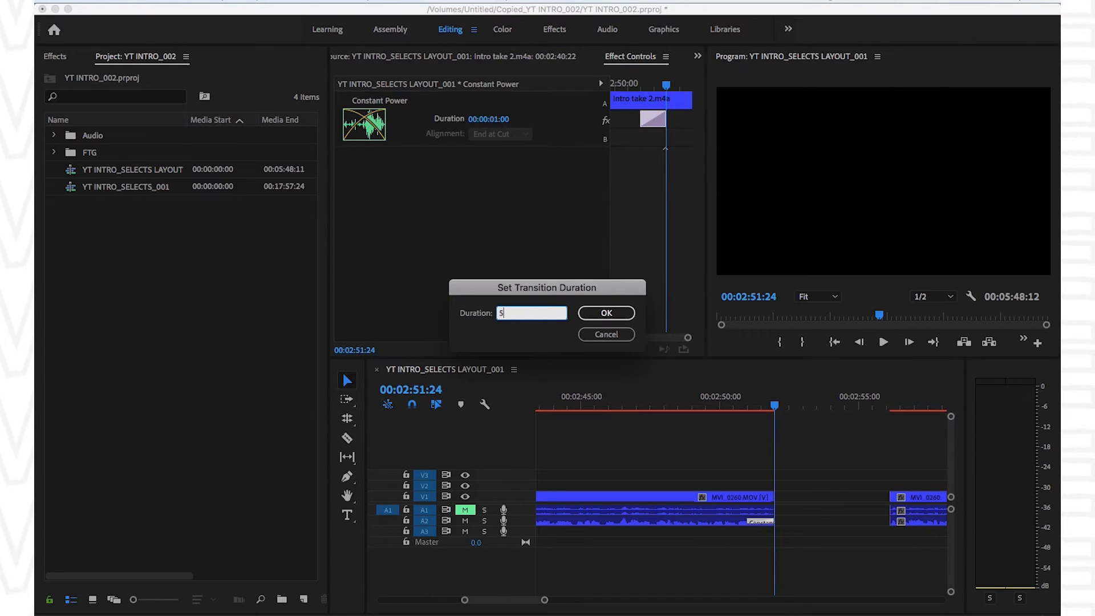
key(Return)
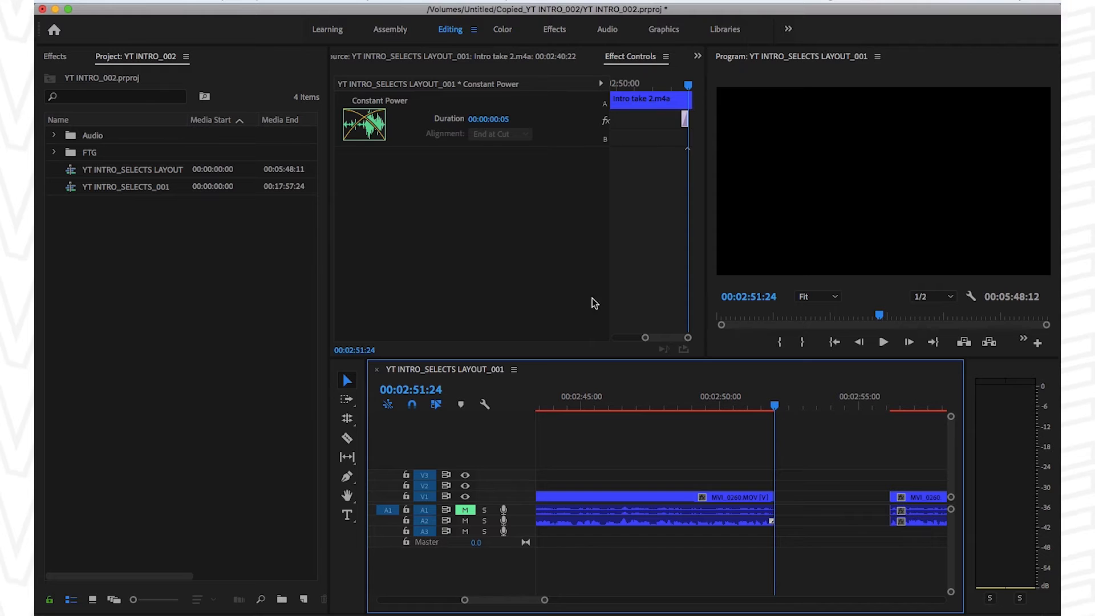
- Replay the end of the piece up to 00:02:51:24 to check the shortened audio fade
click(814, 501)
key(equal)
key(equal)
click(635, 398)
key(space)
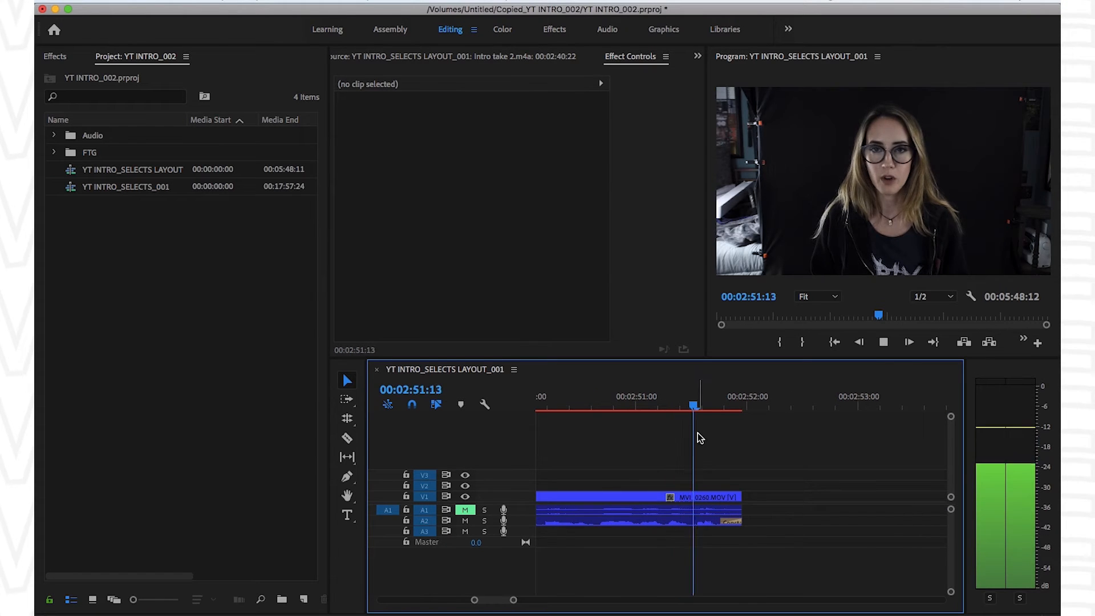
key(minus)
key(minus)
key(minus)
key(space)
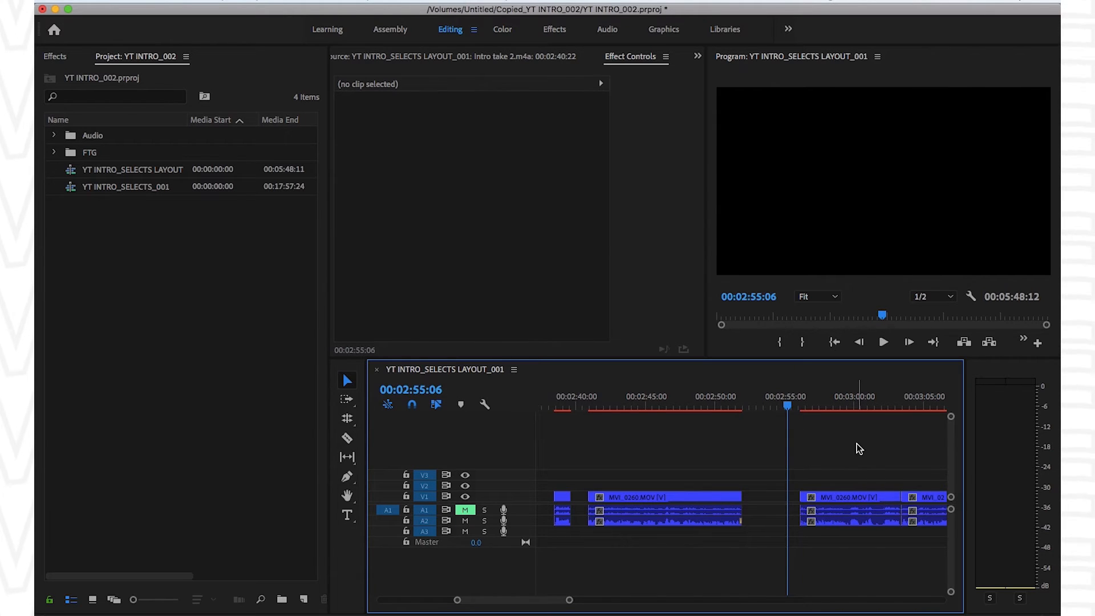
- Play the take starting at about 00:02:56:03 and delete its video and audio up to the next piece
key(space)
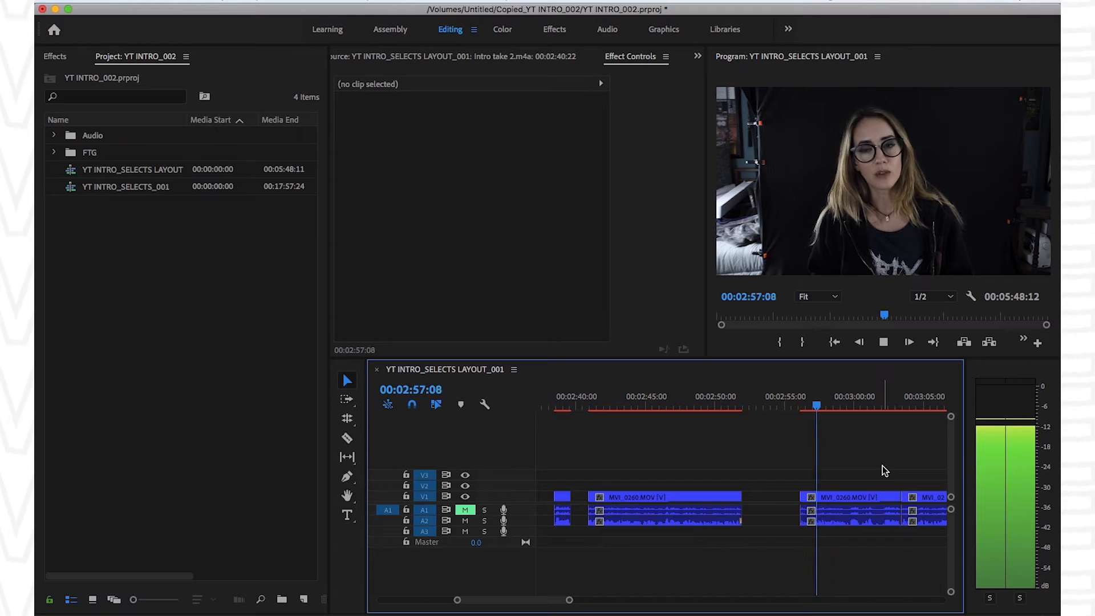
drag(881, 465, 848, 536)
key(Delete)
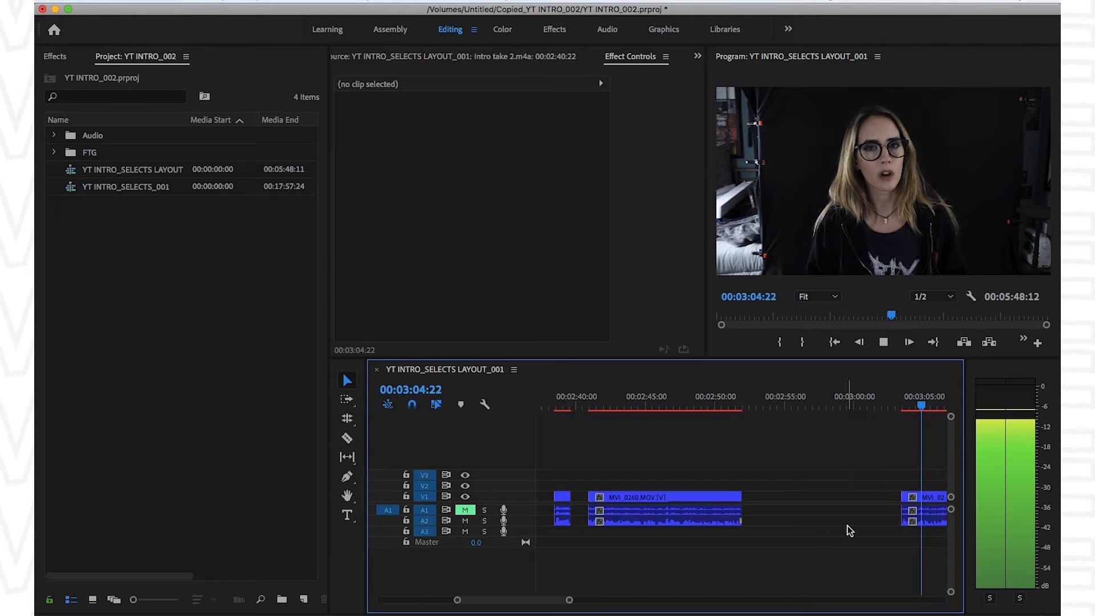
- Cut the take starting near 00:03:03:09 at about 00:03:08 on its video and audio tracks
key(minus)
key(minus)
key(equal)
key(equal)
key(minus)
key(equal)
key(equal)
key(equal)
key(c)
click(763, 510)
key(minus)
- Play the take from the cut near 00:03:08 through to about 00:03:30 to find the unwanted speech
key(space)
key(minus)
key(space)
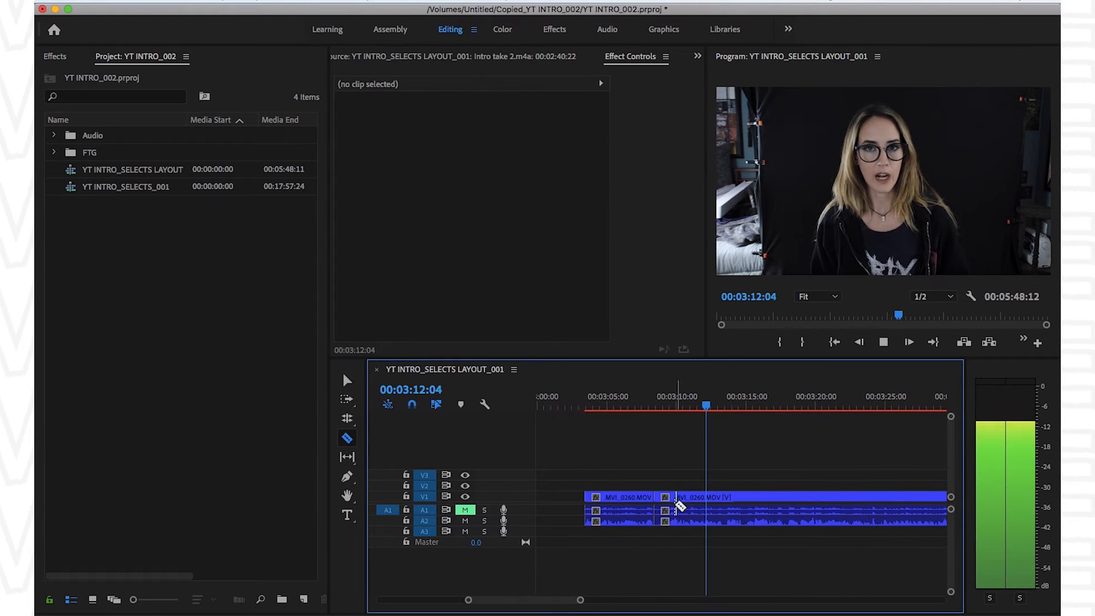
key(equal)
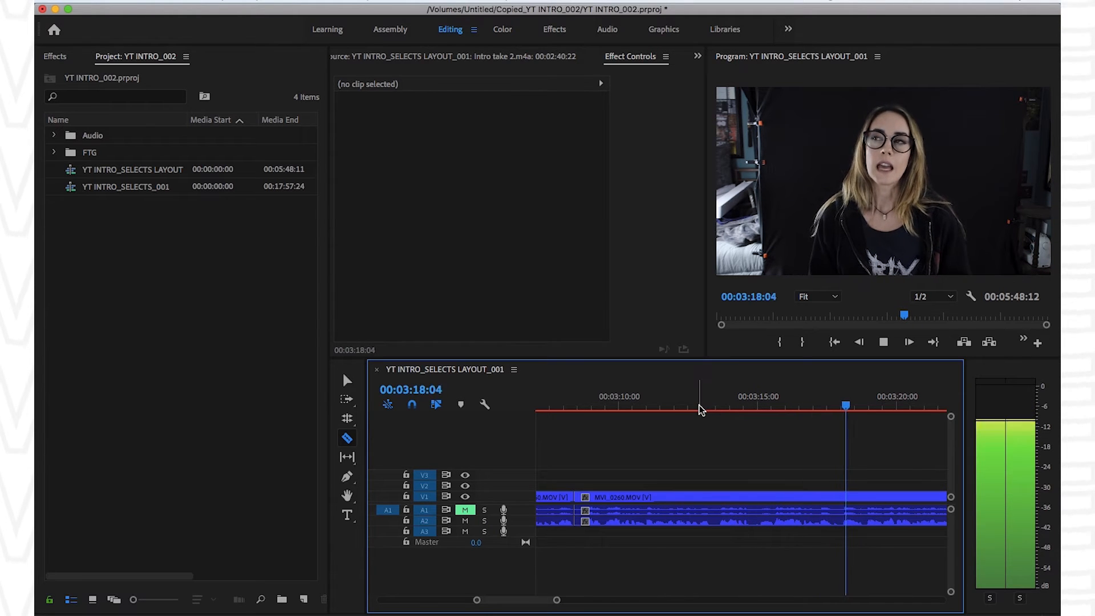
key(minus)
key(equal)
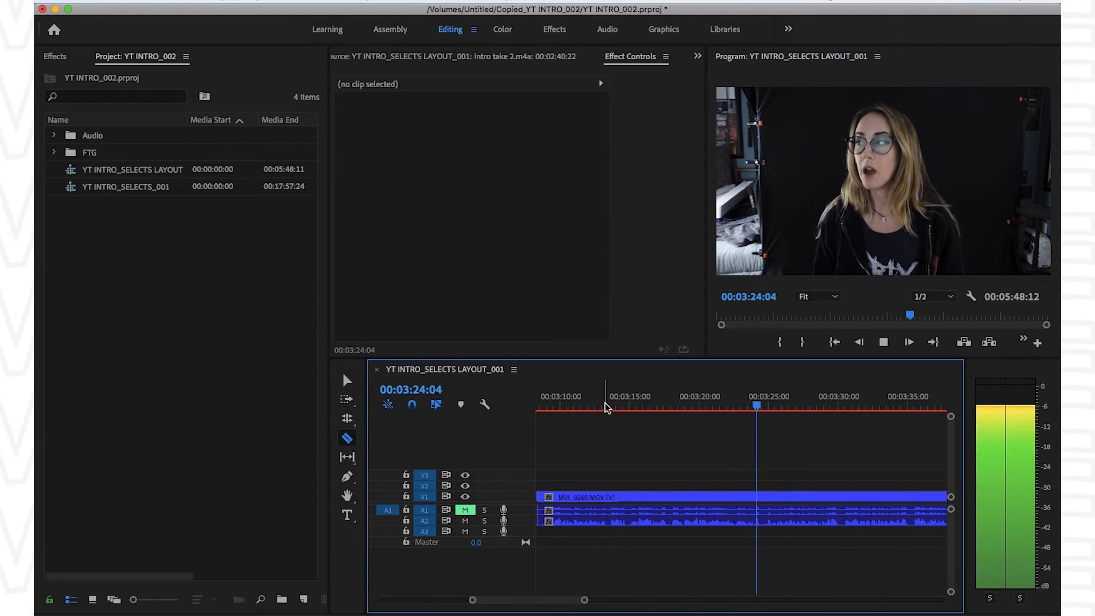
key(minus)
key(minus)
key(equal)
key(equal)
key(equal)
key(minus)
key(minus)
key(equal)
key(equal)
key(equal)
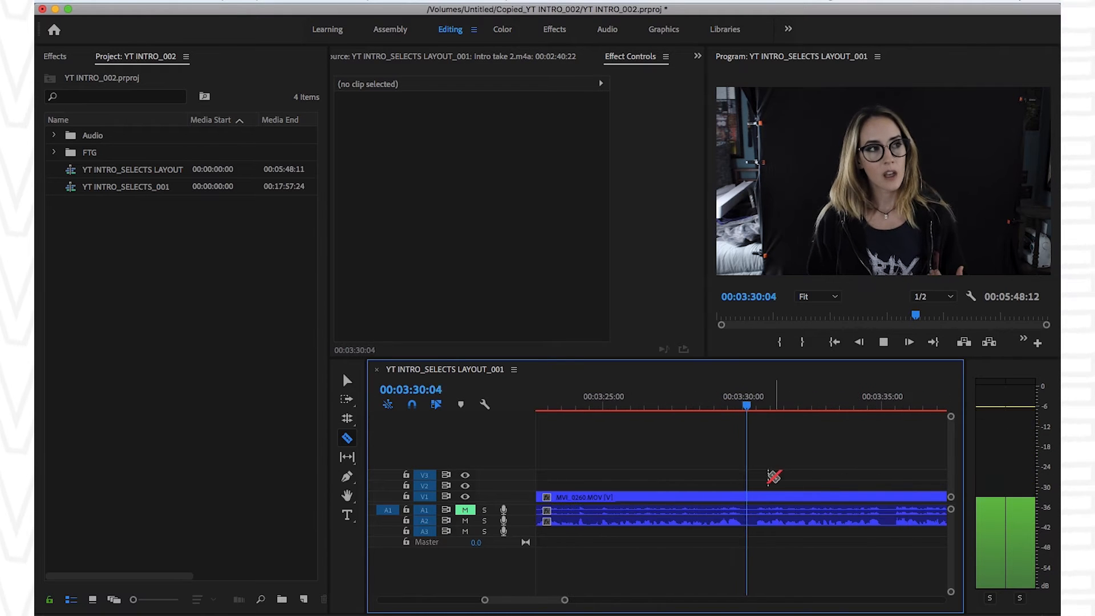
- Cut the video and audio at about 00:03:28:21, just before the next phrase begins
click(684, 405)
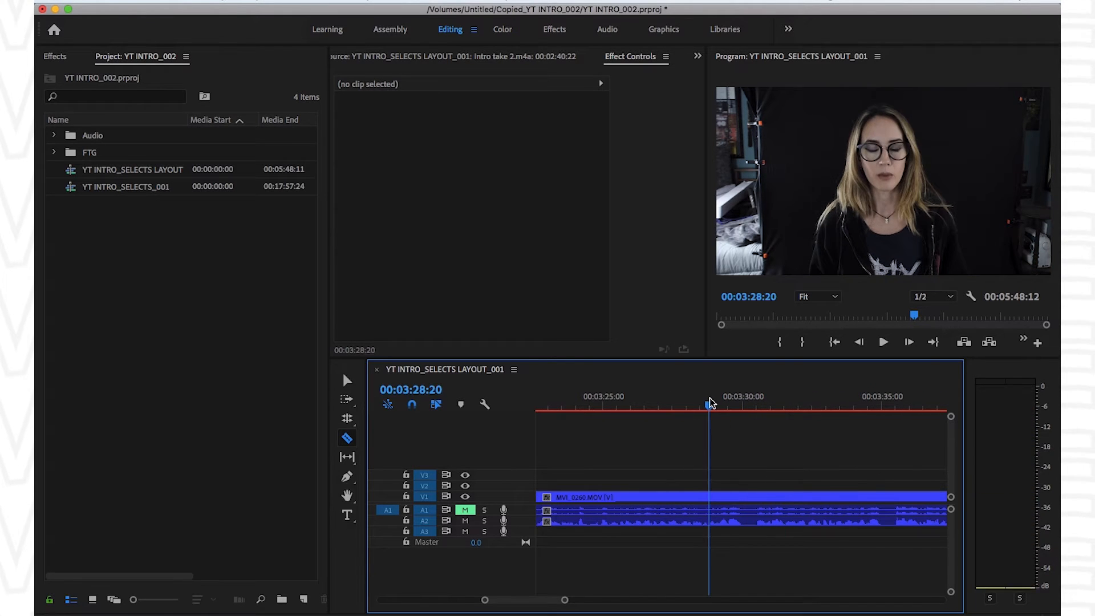
click(705, 401)
drag(705, 401, 711, 401)
key(minus)
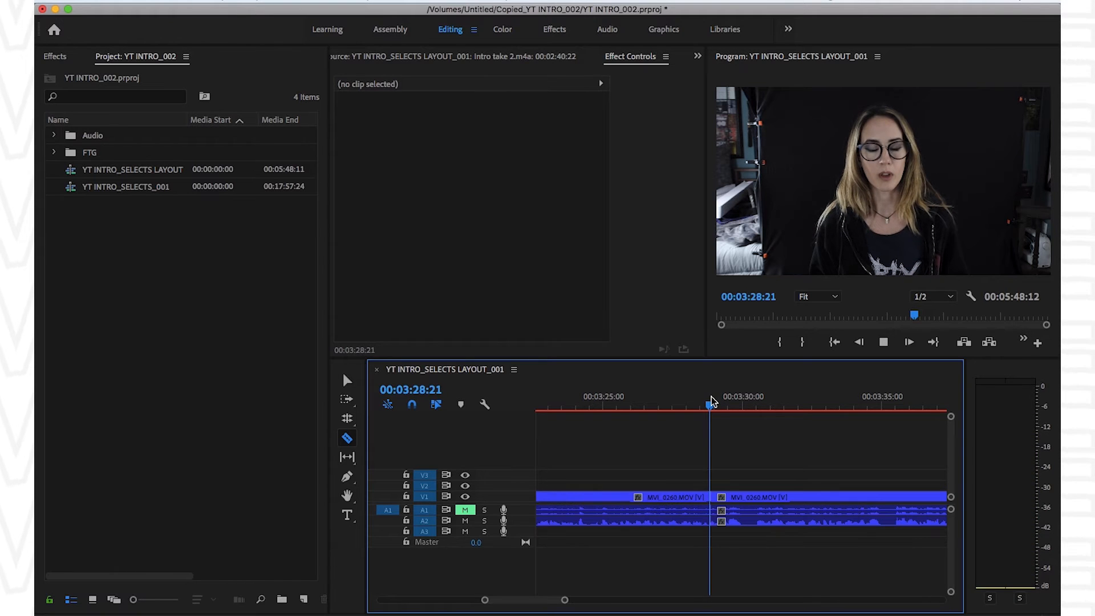
- Replay from about 00:03:15, cut all tracks near 00:03:24:08, and delete the section up to the cut at 00:03:28:21
key(space)
click(642, 400)
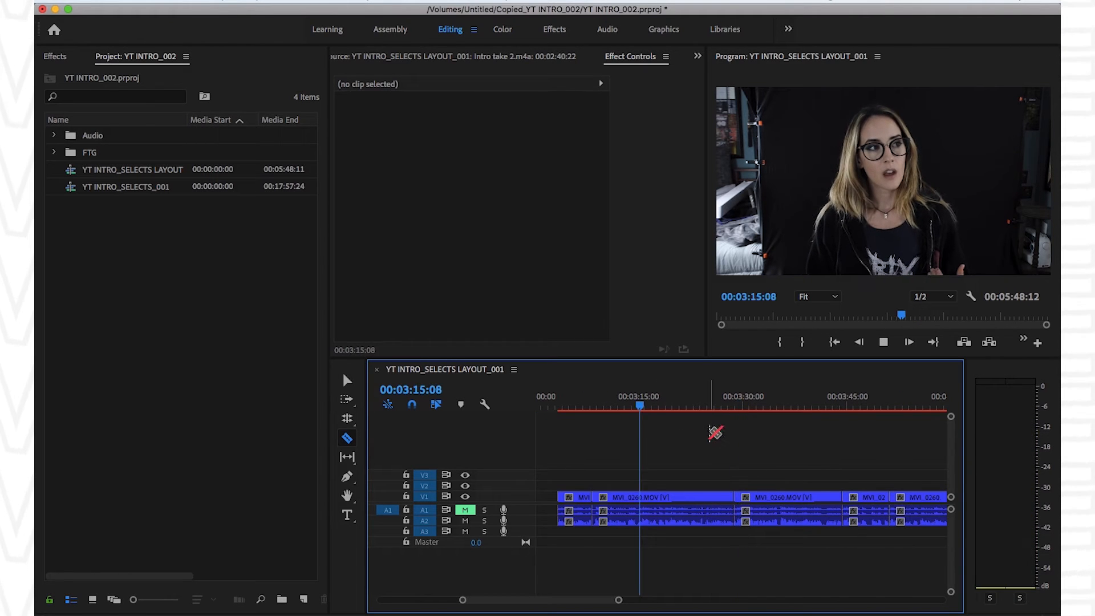
scroll(735, 436, up, 2)
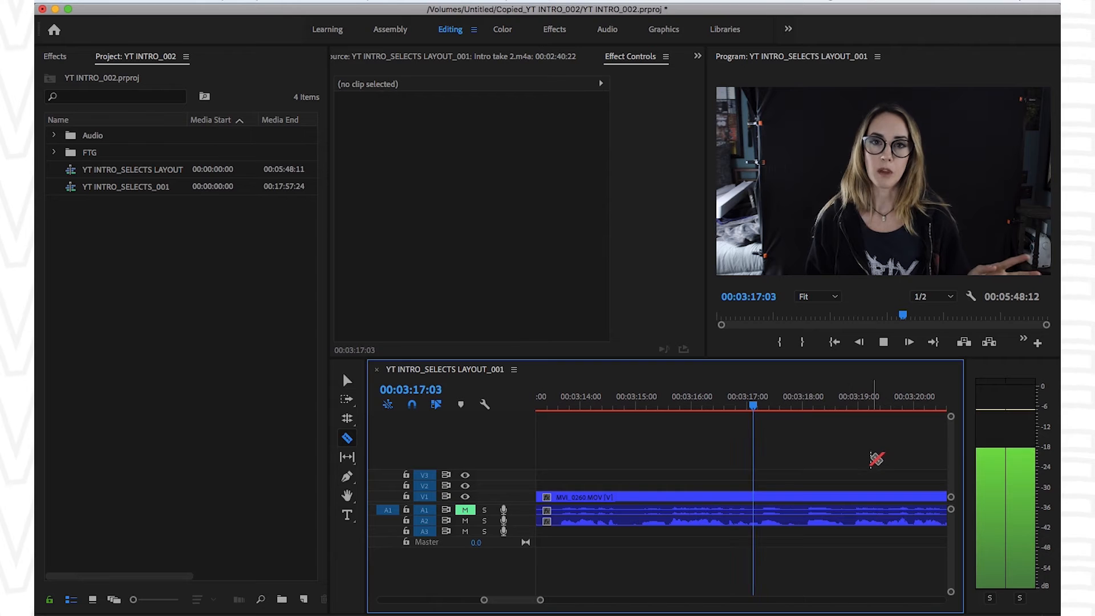
key(equal)
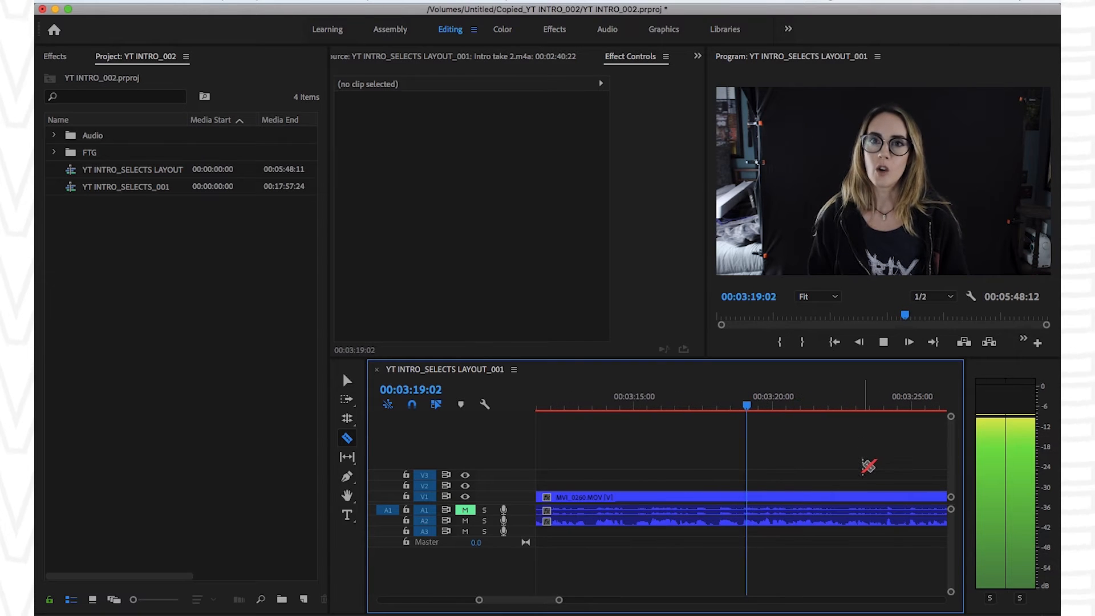
scroll(864, 468, down, 2)
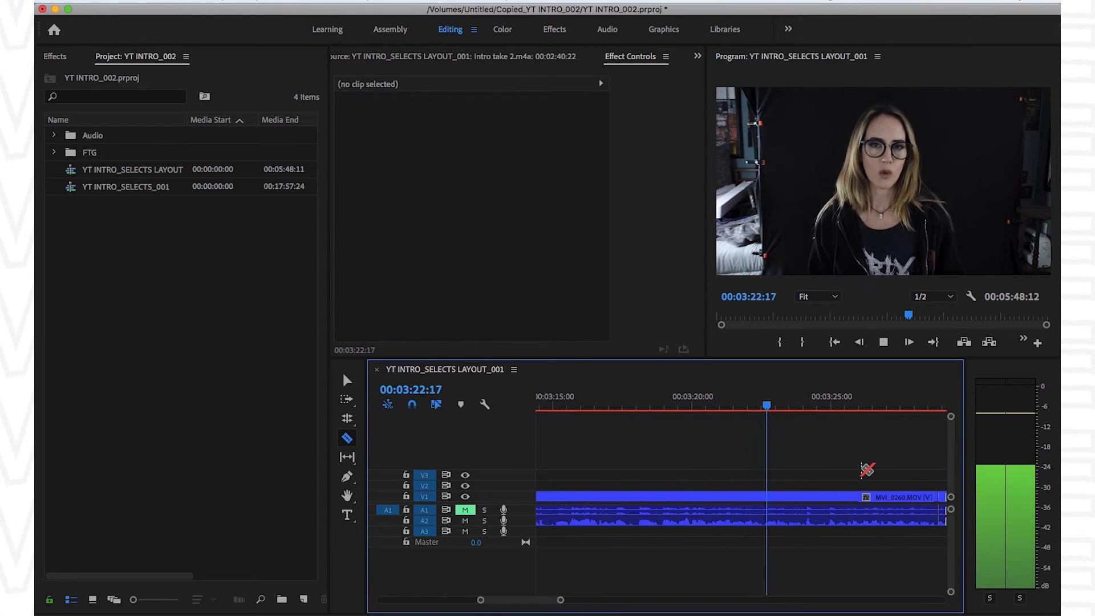
key(space)
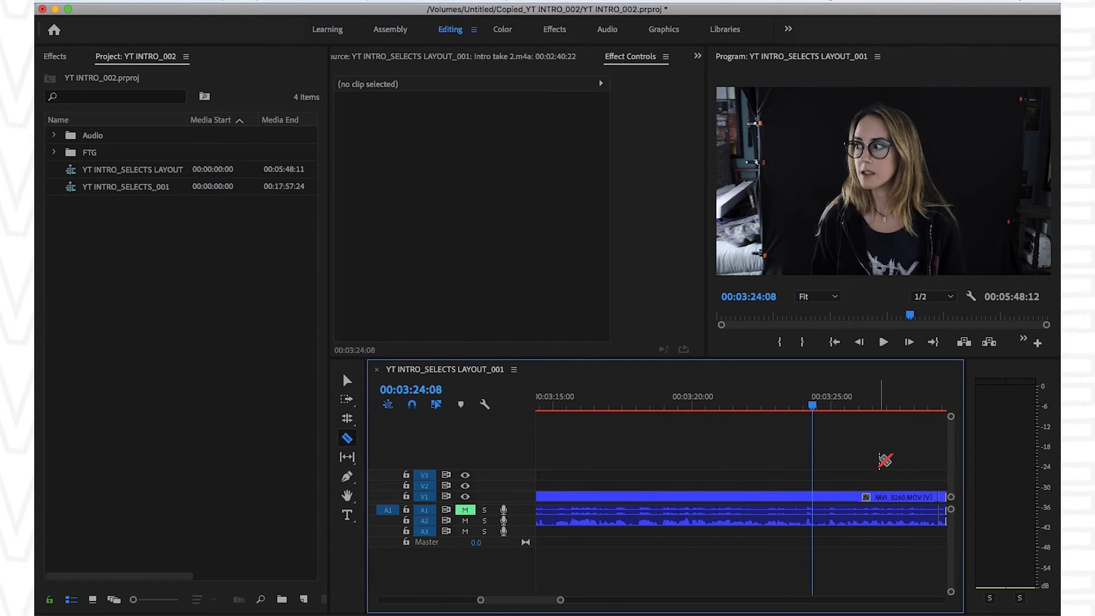
key(super+k)
key(space)
key(space)
key(v)
drag(880, 455, 891, 539)
key(Delete)
- Play the piece starting at about 00:03:28:21 up to about 00:03:33:23 to review its speech
key(Down)
key(space)
key(minus)
key(minus)
key(minus)
key(minus)
key(minus)
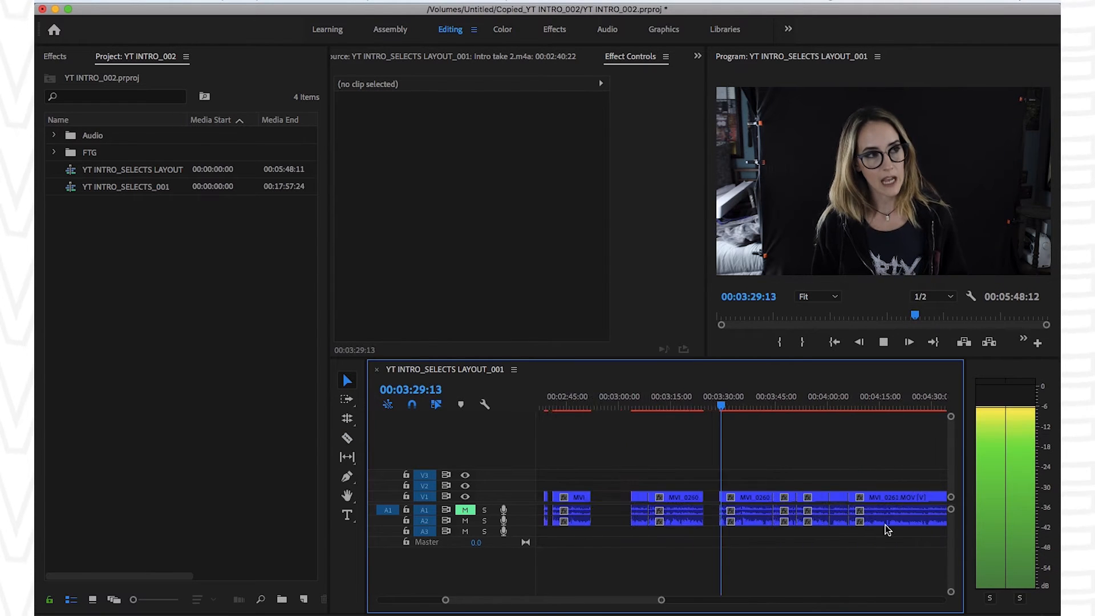
key(equal)
key(equal)
key(equal)
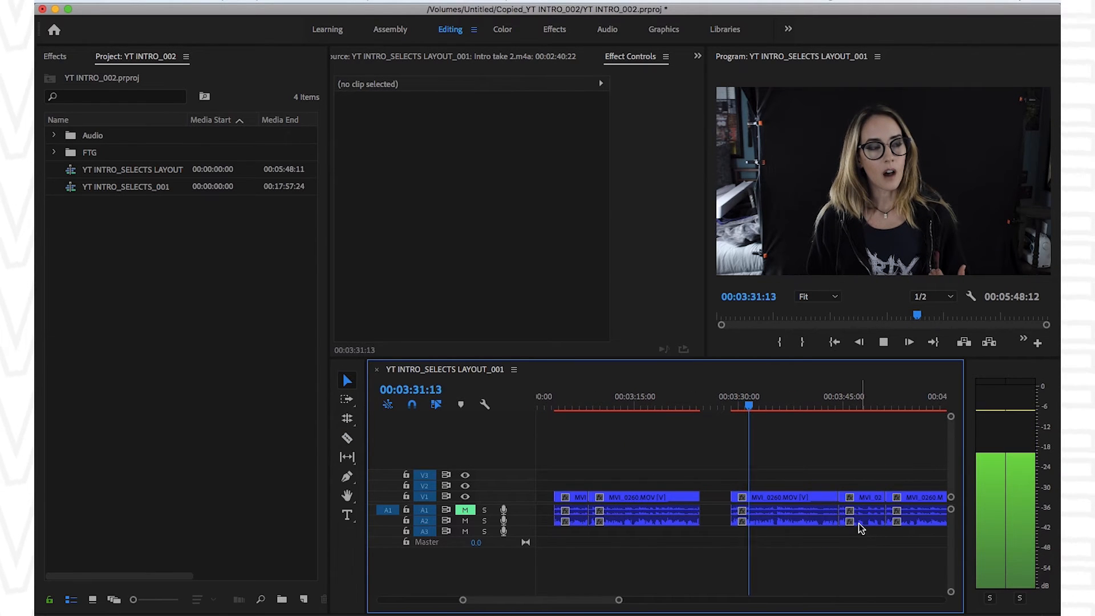
key(equal)
key(equal)
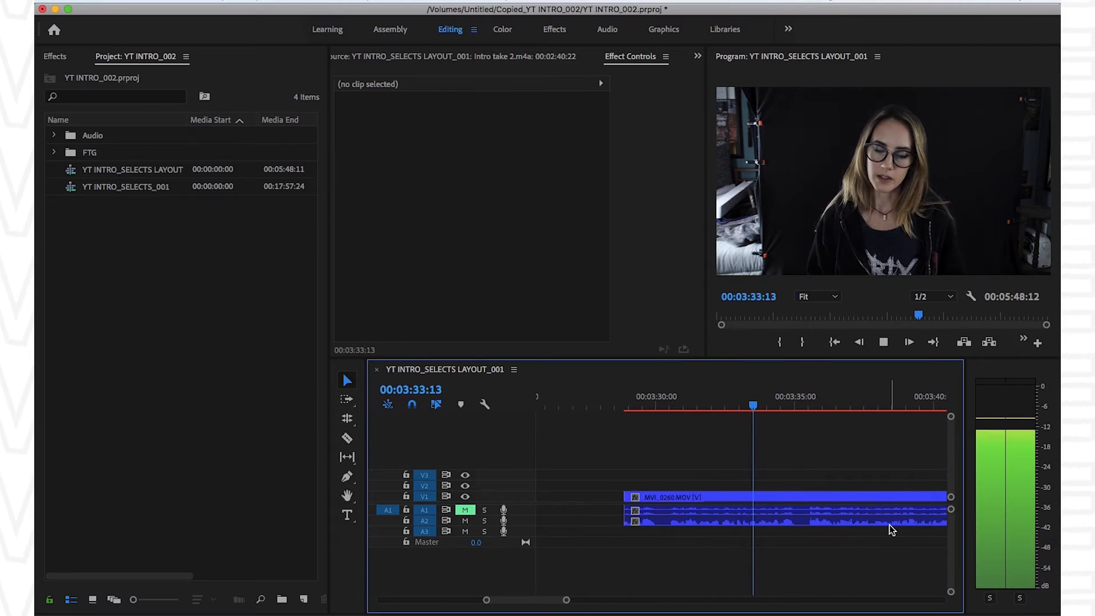
key(space)
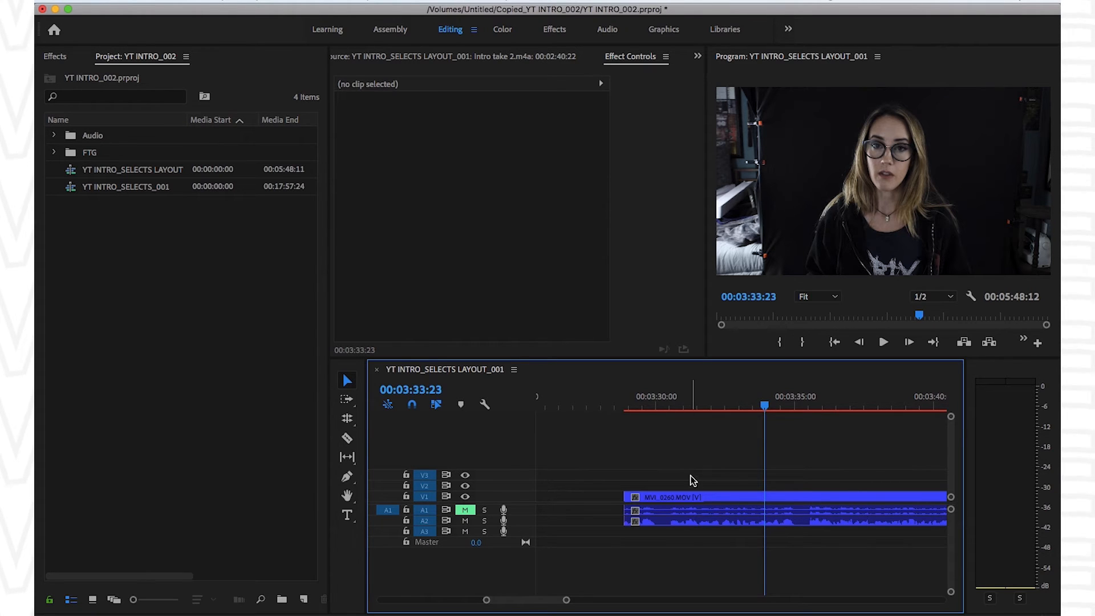
- Inspect the effect settings of the MVI_0260.MOV piece and its Intro take 2.m4a audio starting near 00:03:28:21
click(692, 499)
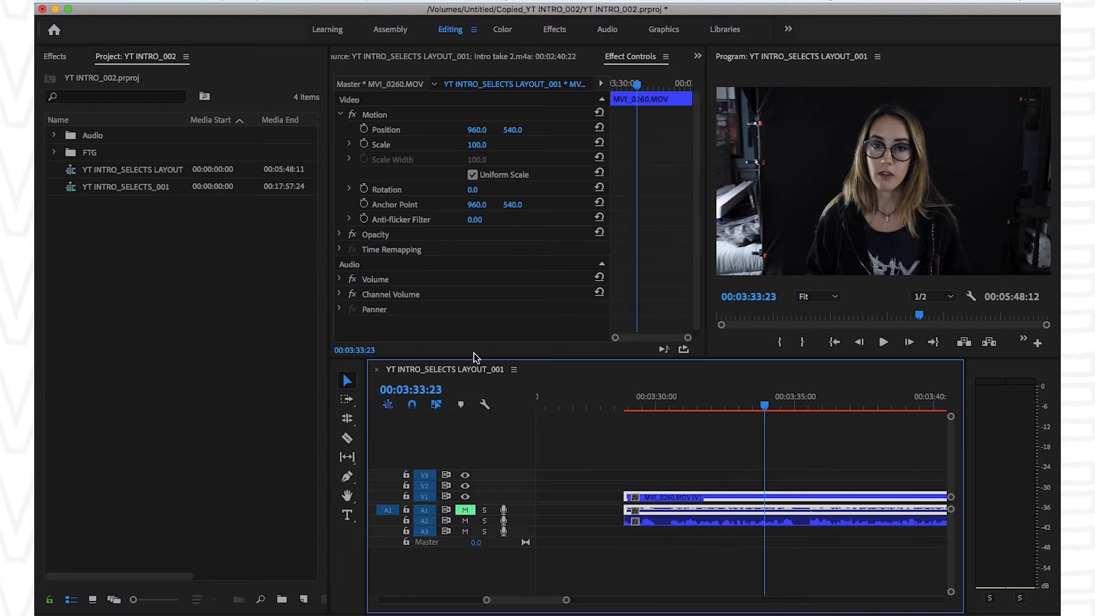
click(730, 455)
click(743, 510)
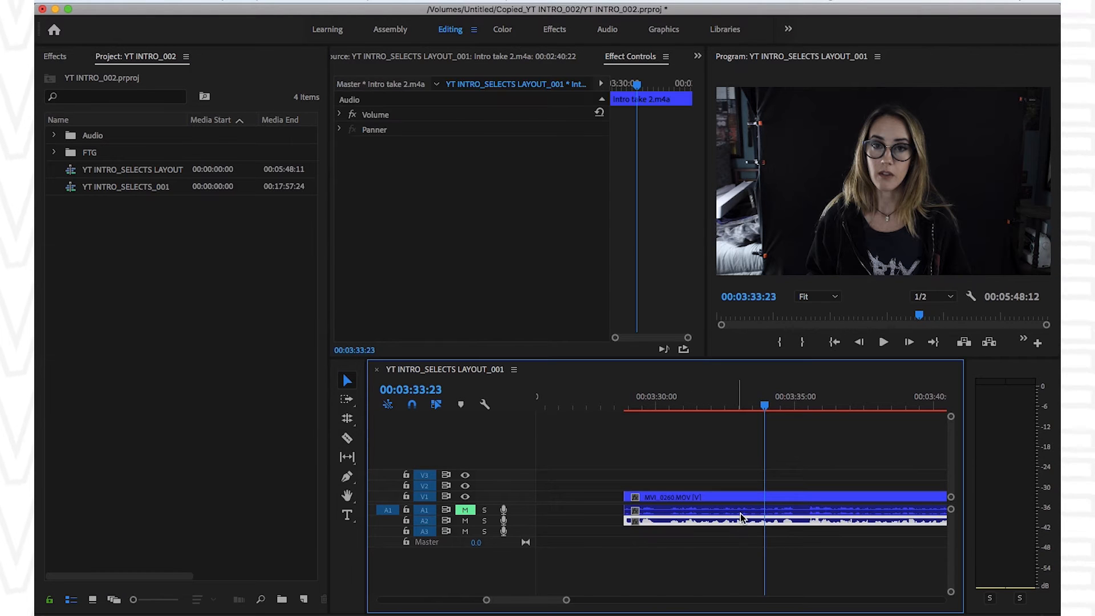
click(748, 477)
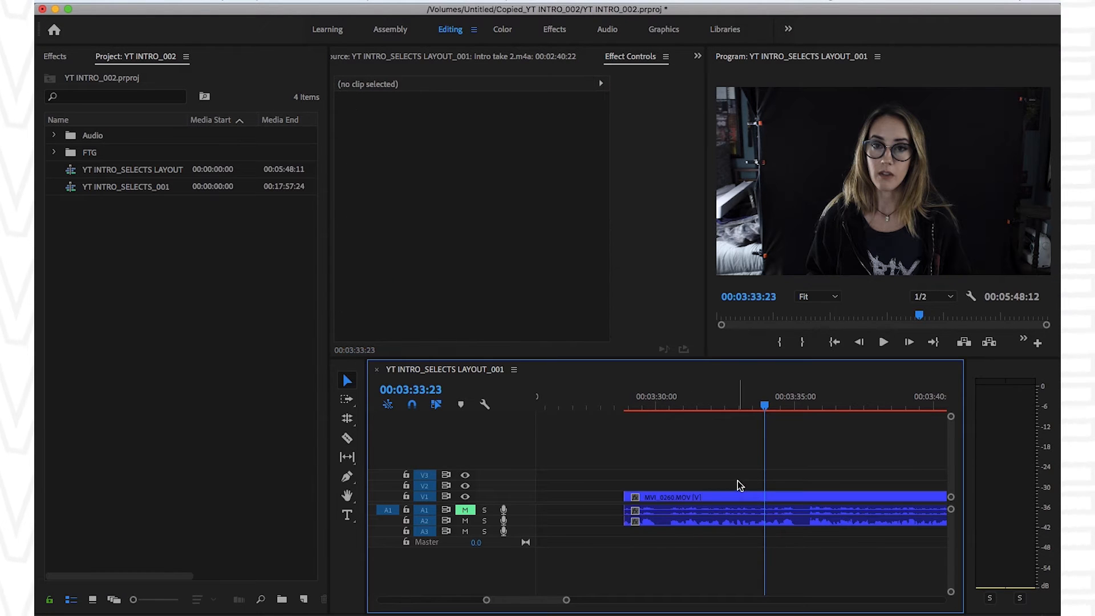
click(725, 498)
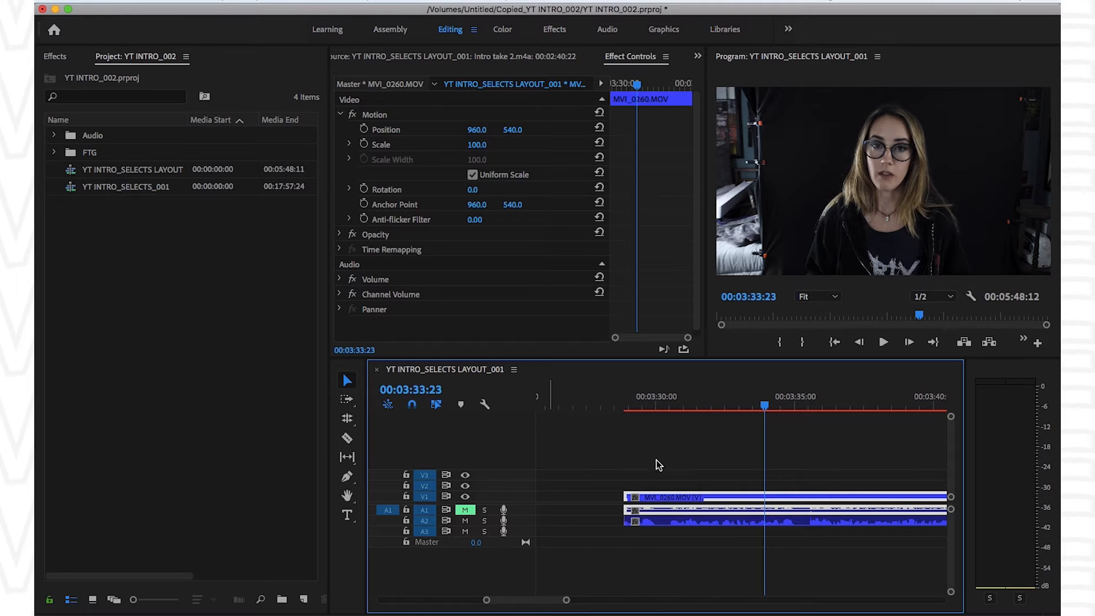
- Go to 00:03:35:02 and look up the sequence's render commands, closing them without rendering
click(798, 405)
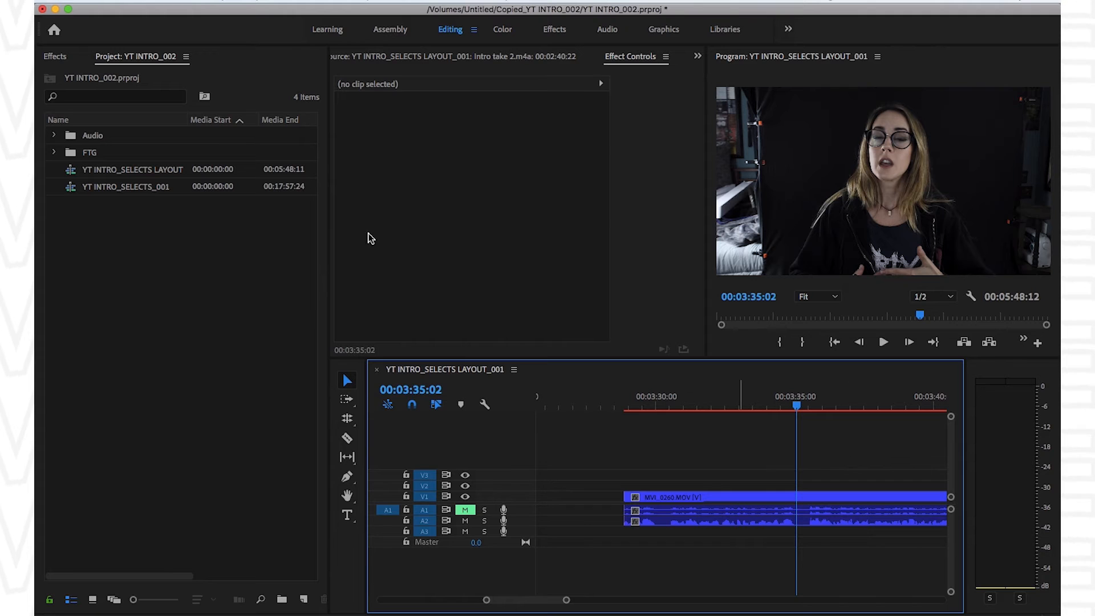
click(259, 2)
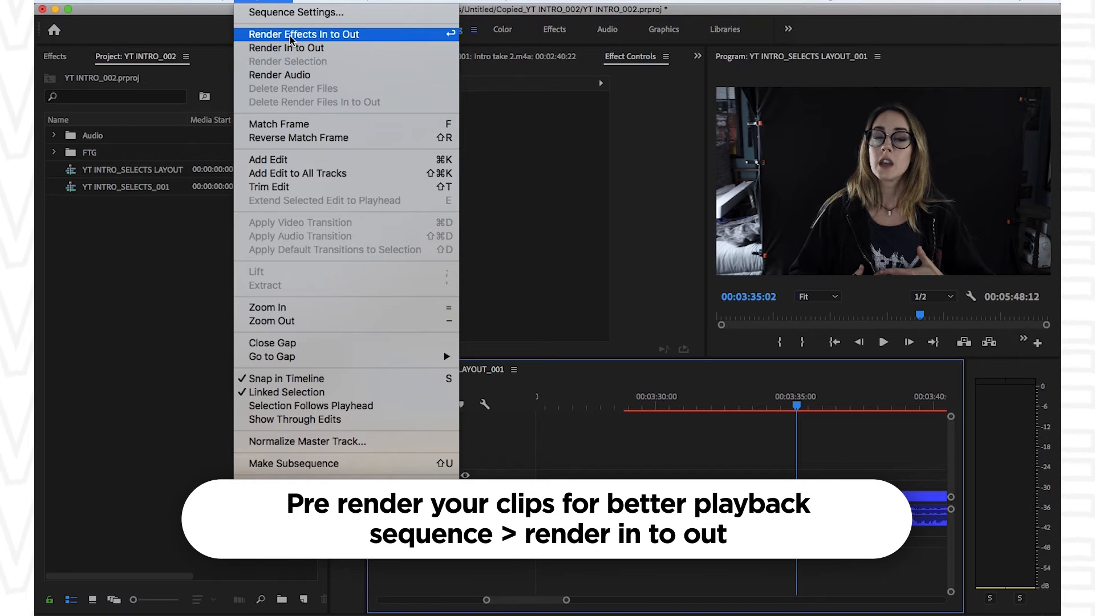
click(789, 441)
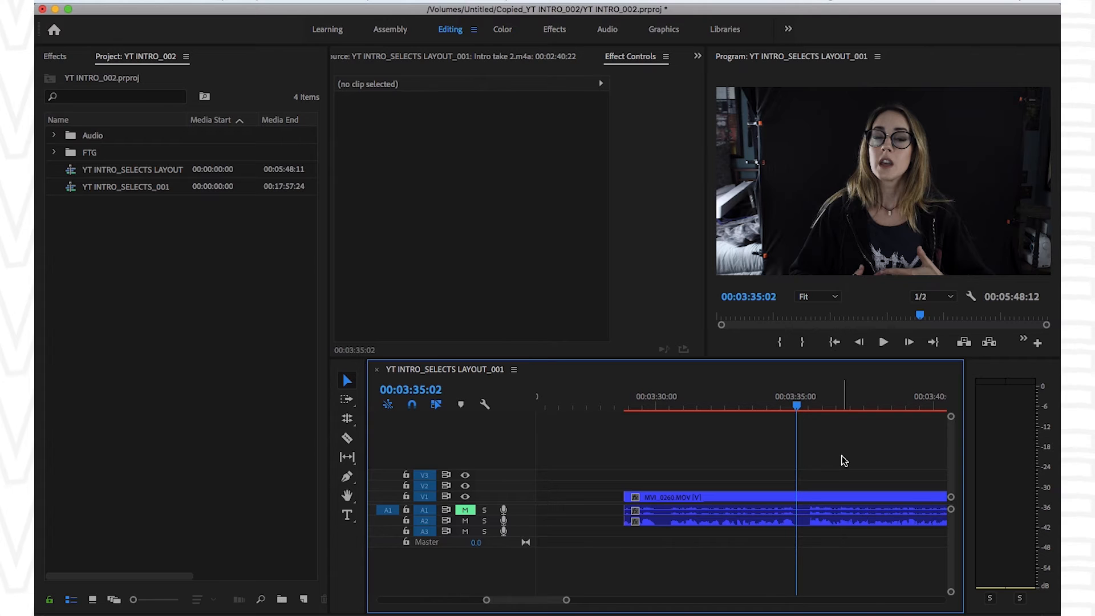
- Play the speech from 00:03:35:02 onward, replaying parts and skipping ahead to about 00:03:53, to judge which takes are usable
key(space)
key(minus)
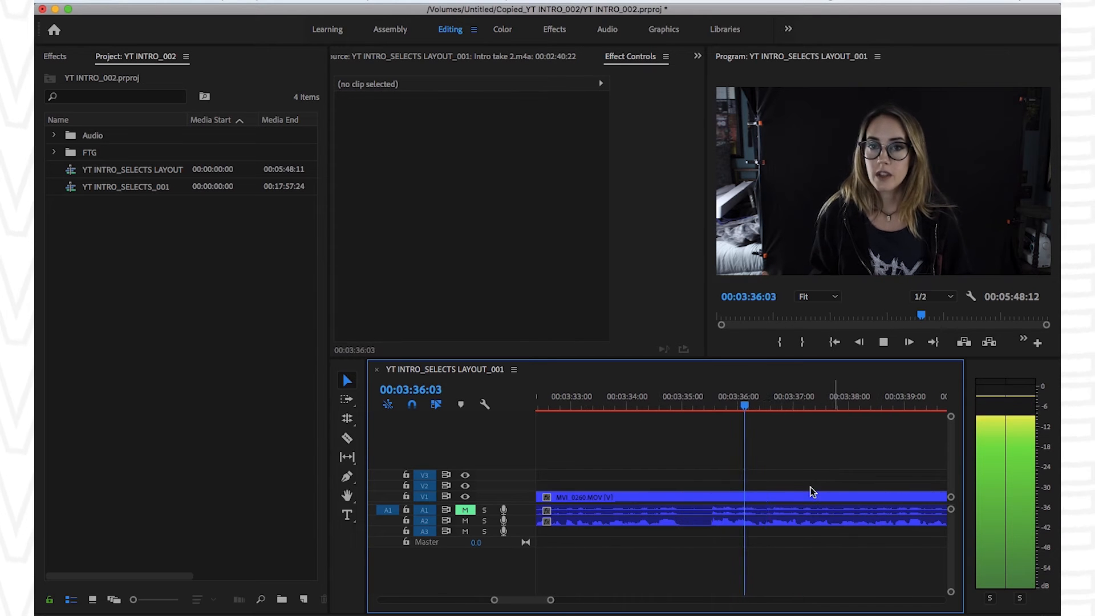
key(c)
key(equal)
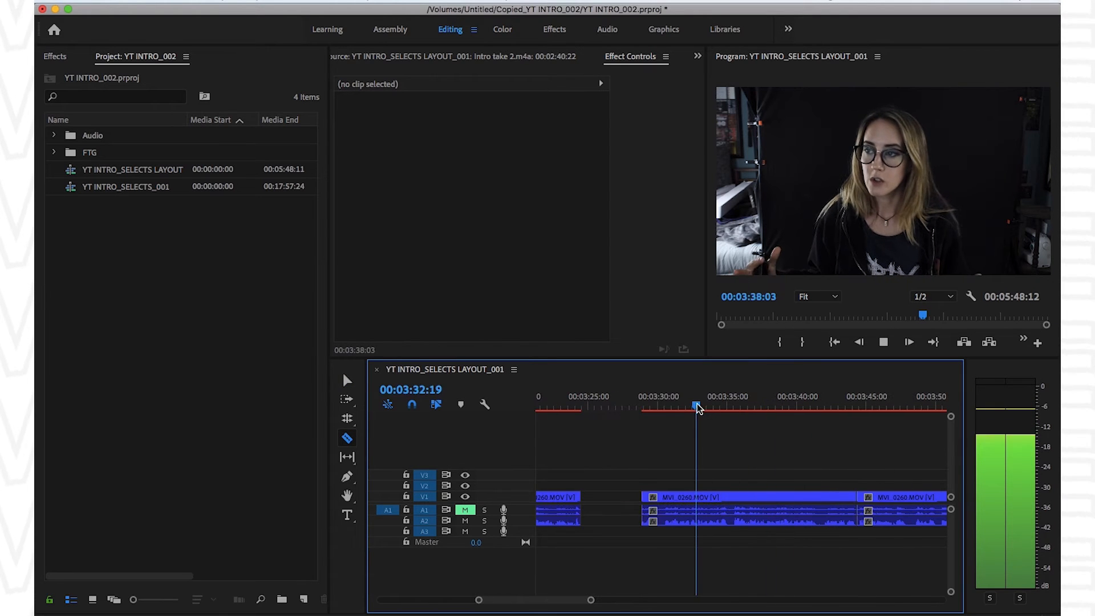
key(equal)
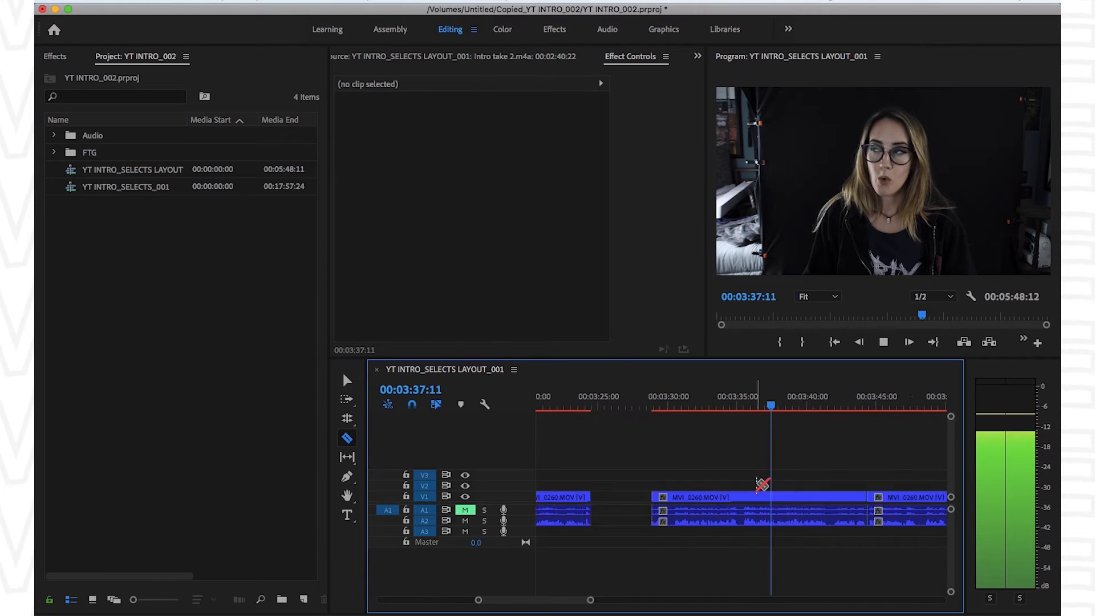
click(703, 406)
click(829, 406)
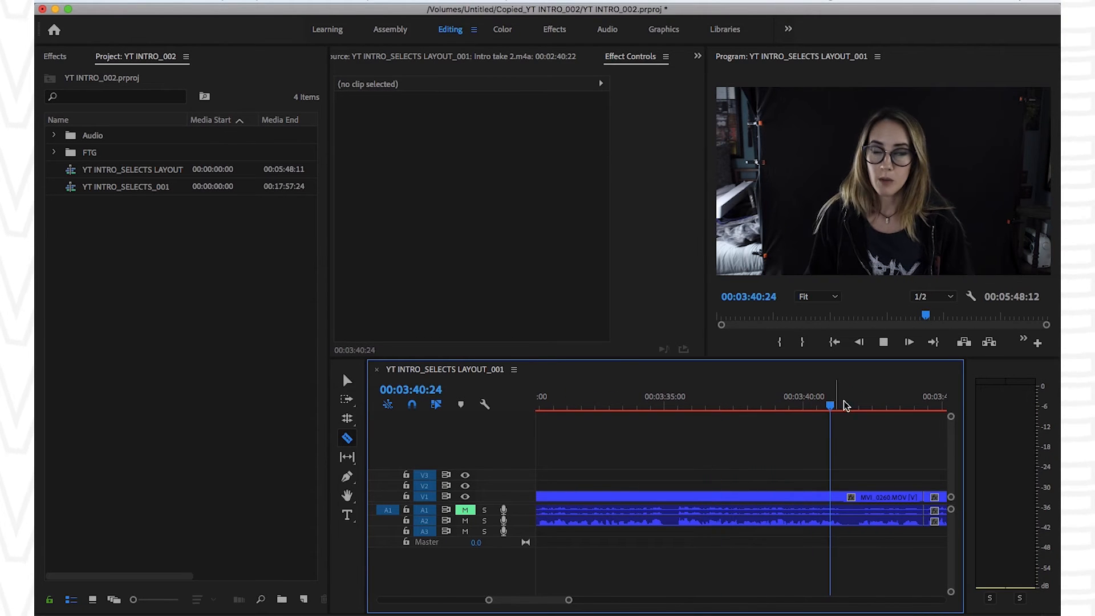
key(minus)
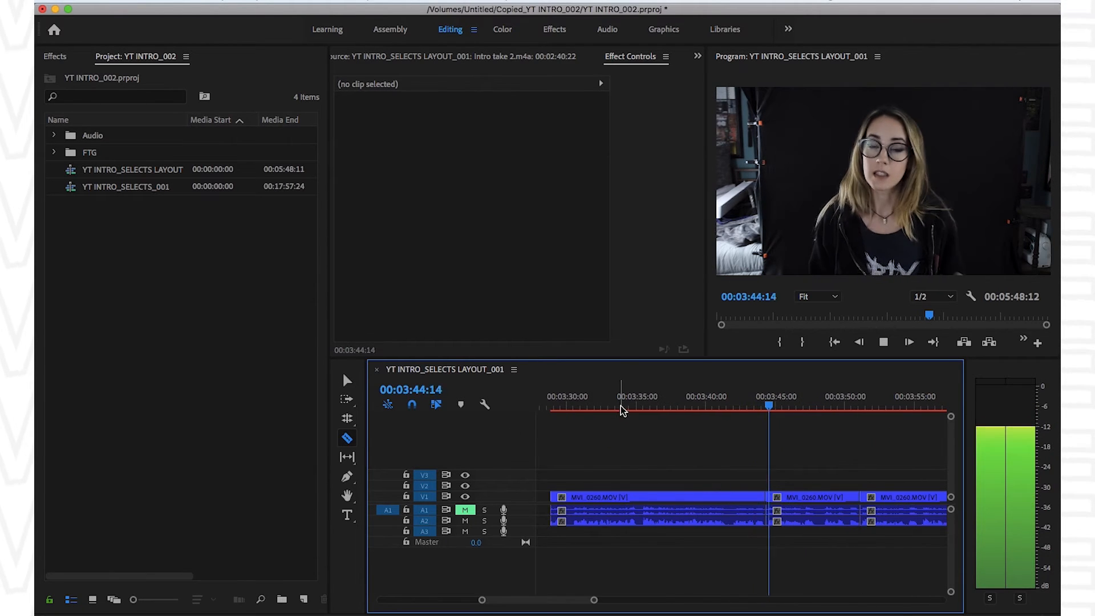
key(v)
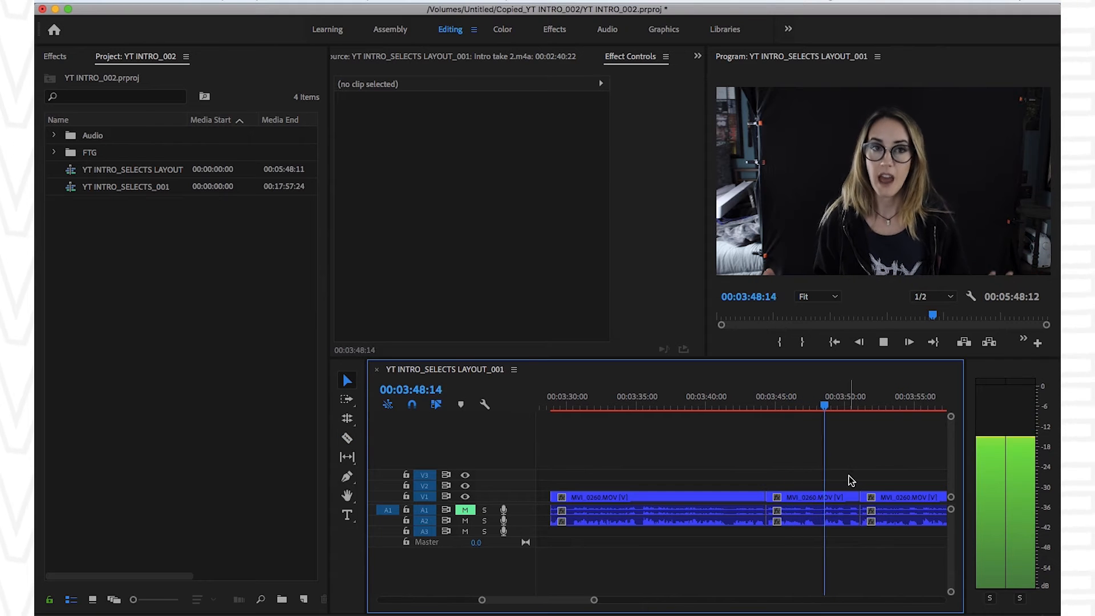
click(596, 405)
click(884, 400)
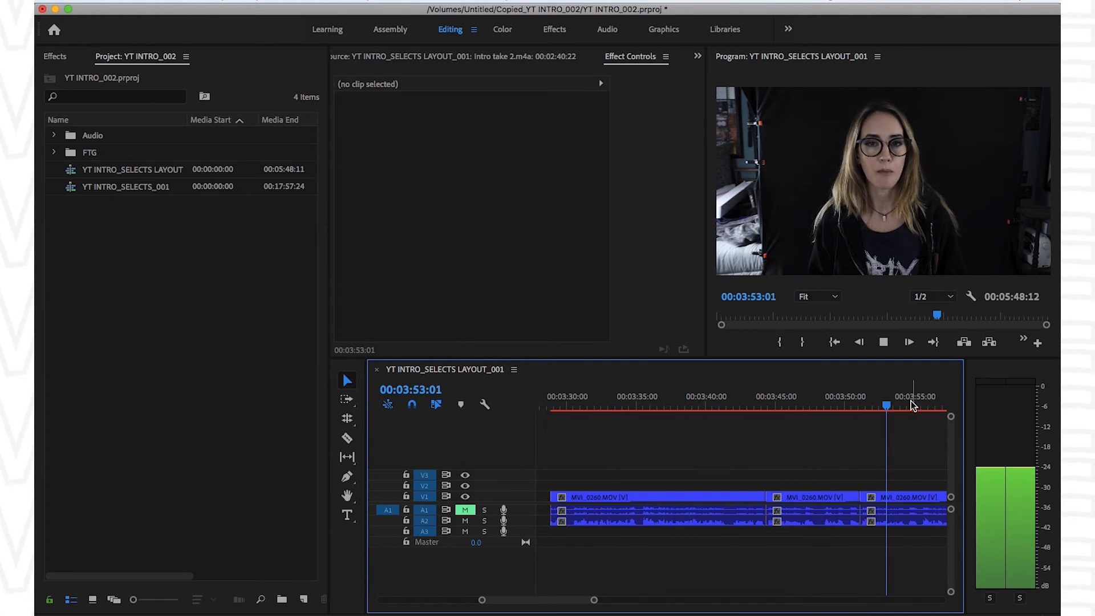
- Cut the MVI_0260.MOV piece and its linked audio at about 00:03:55:14
key(minus)
key(equal)
key(minus)
key(equal)
key(equal)
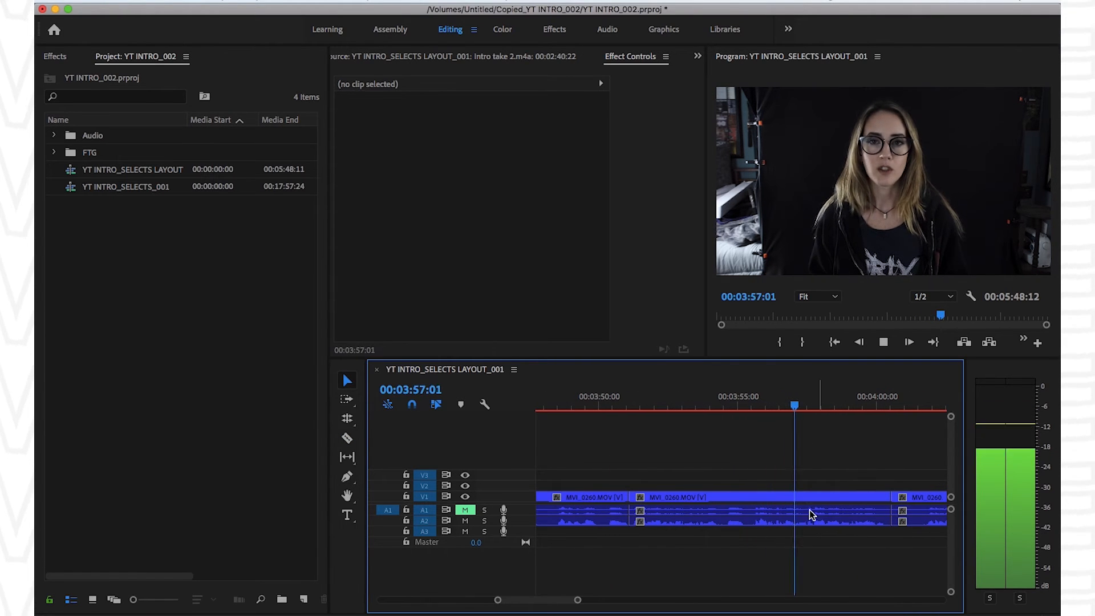
key(c)
click(754, 497)
key(Up)
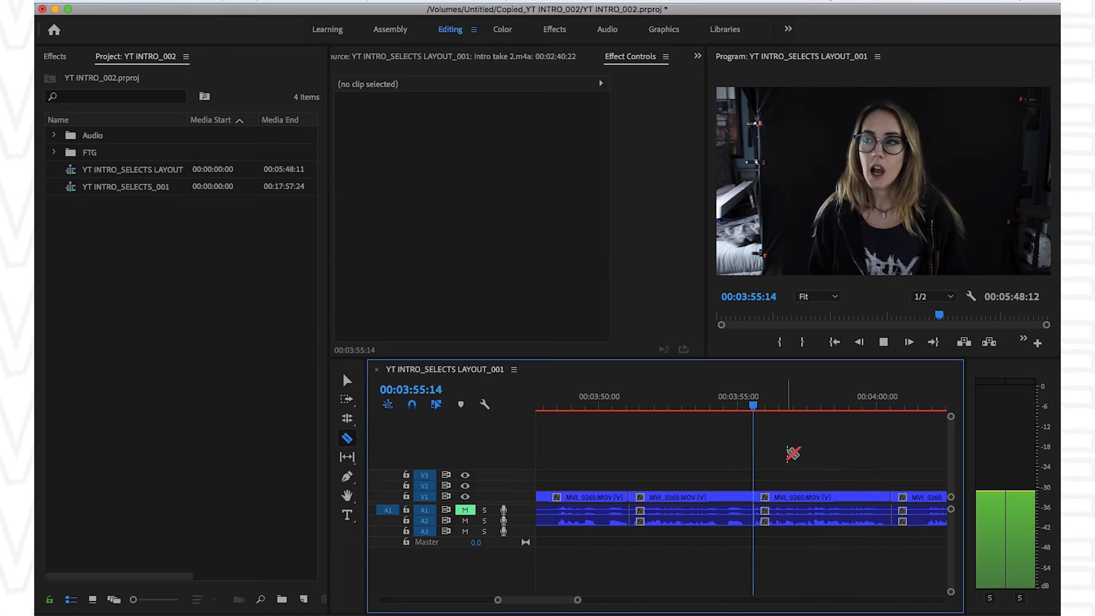
- Replay from about 00:03:29 and cut the MVI_0260.MOV piece and its audio at about 00:03:35:02
key(minus)
key(minus)
key(space)
click(564, 402)
key(space)
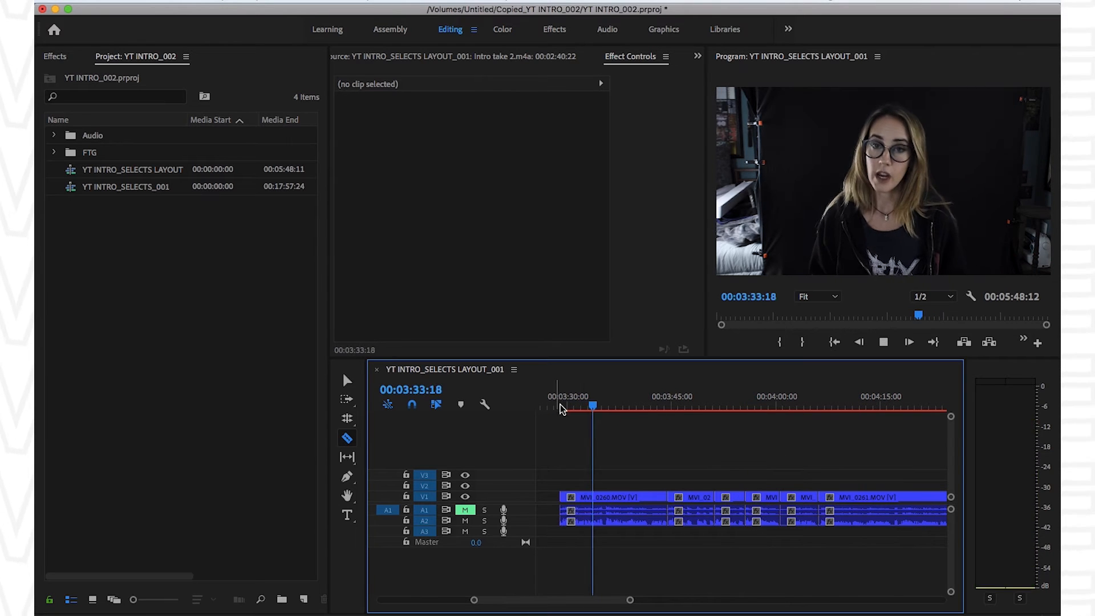
key(space)
key(super+k)
key(Up)
key(space)
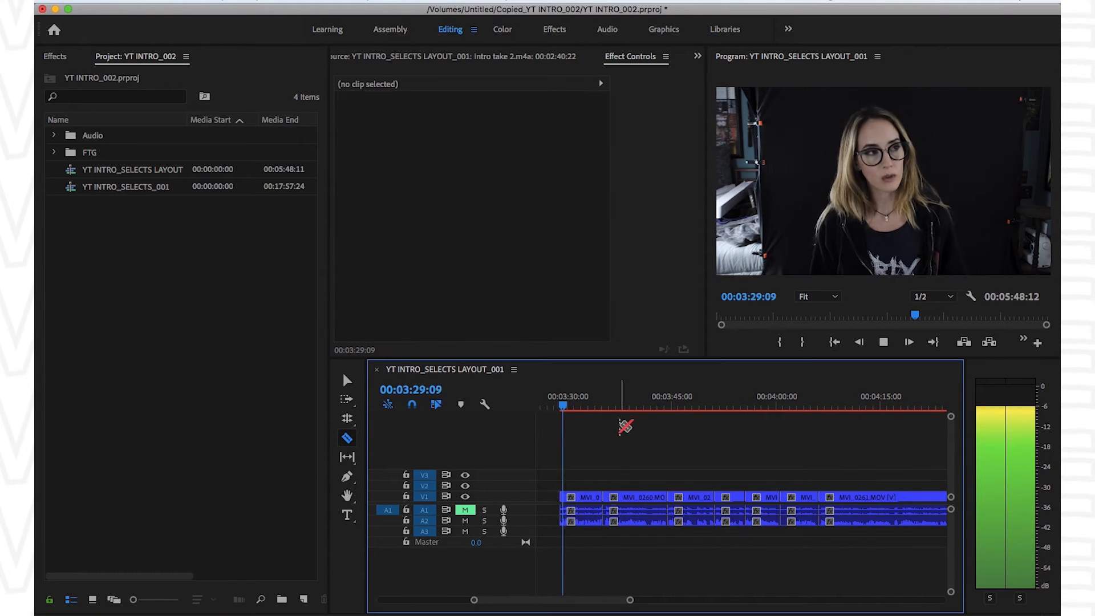
- Try deleting the pieces after the 00:03:35:02 cut and closing the gap, and undo both deletions
key(v)
drag(764, 465, 633, 560)
key(Delete)
click(725, 499)
key(Delete)
key(=)
key(=)
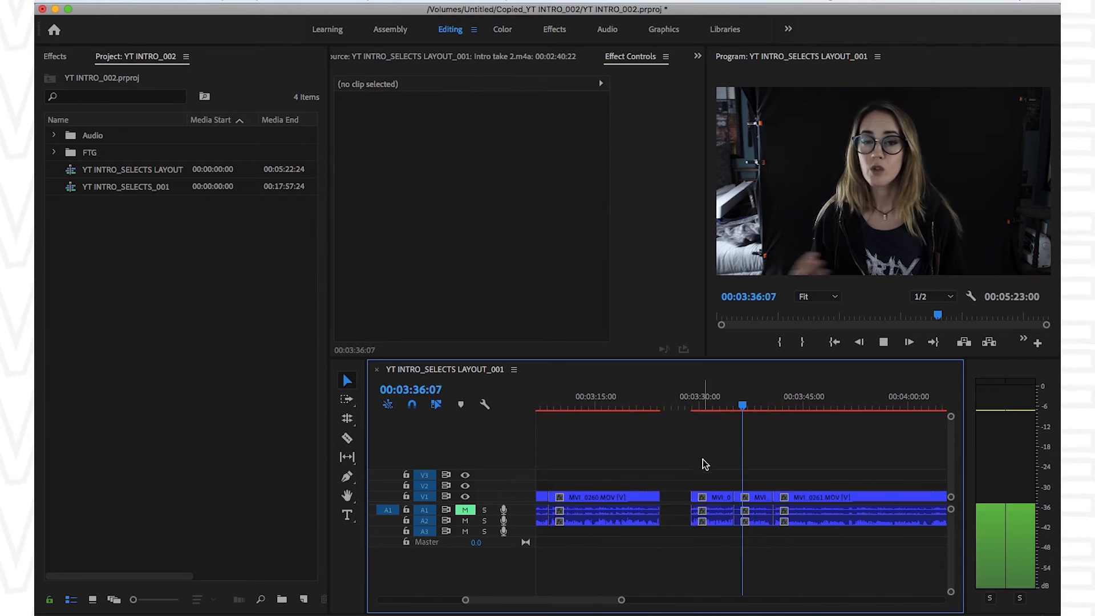
key(super+z)
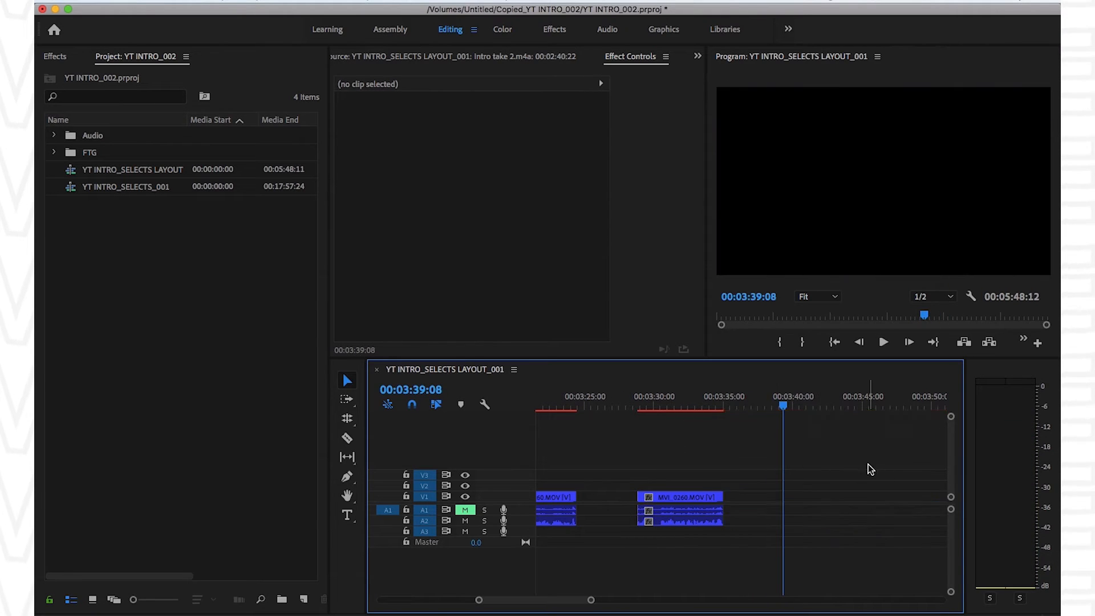
key(super+z)
- Replay the speech around 00:03:55 and around 00:03:34 to recheck which pieces between the cuts are unwanted
key(-)
key(-)
key(space)
click(812, 406)
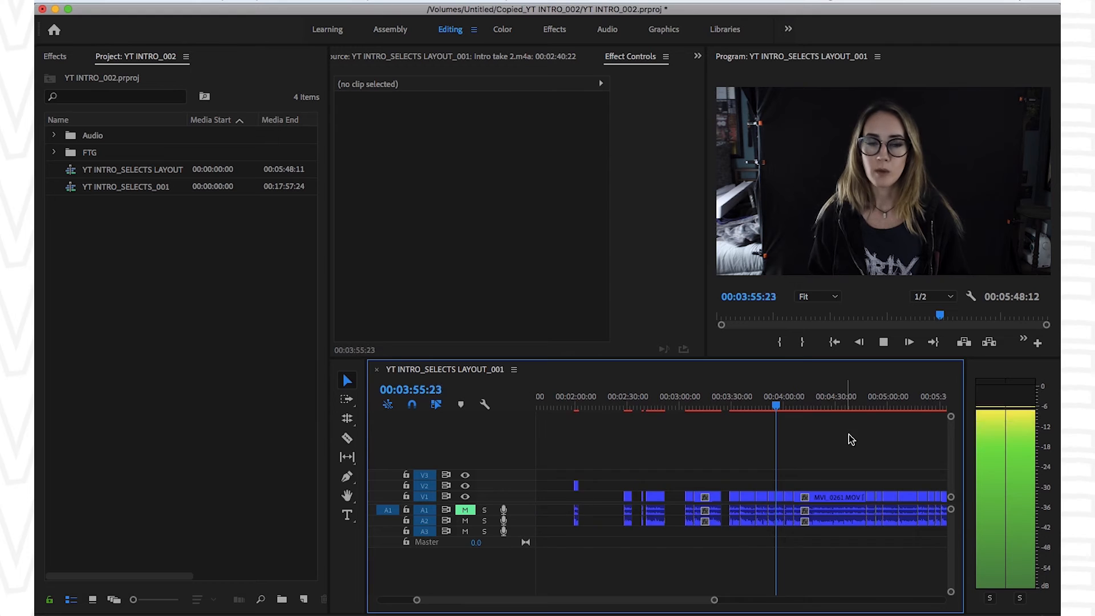
click(659, 405)
key(minus)
key(equal)
key(equal)
key(space)
key(minus)
key(minus)
key(equal)
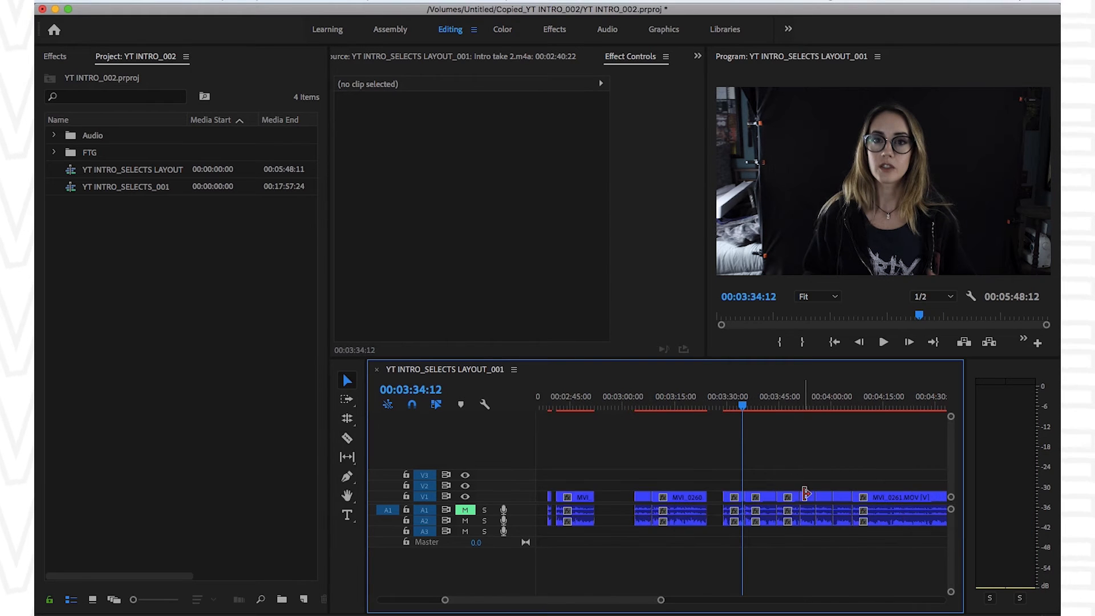
- Delete all video and audio pieces between the cuts at about 00:03:35:02 and 00:03:55:14
scroll(803, 489, right, 1)
drag(784, 484, 779, 530)
key(Delete)
key(Delete)
key(Down)
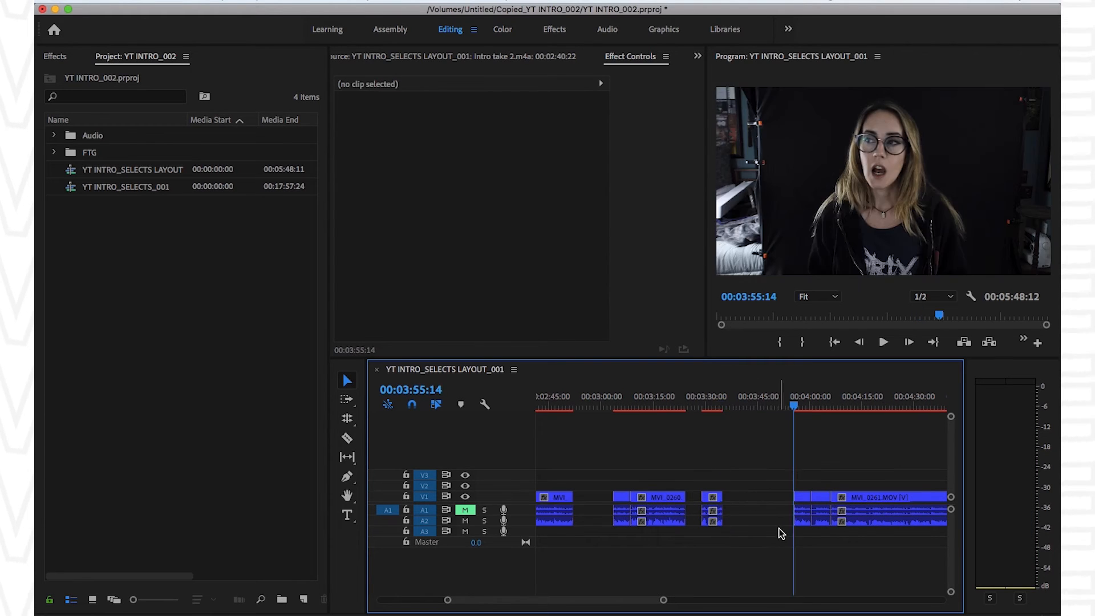
- Play the kept speech on both sides of the gap starting at about 00:03:35:02, and close that gap
key(space)
click(653, 408)
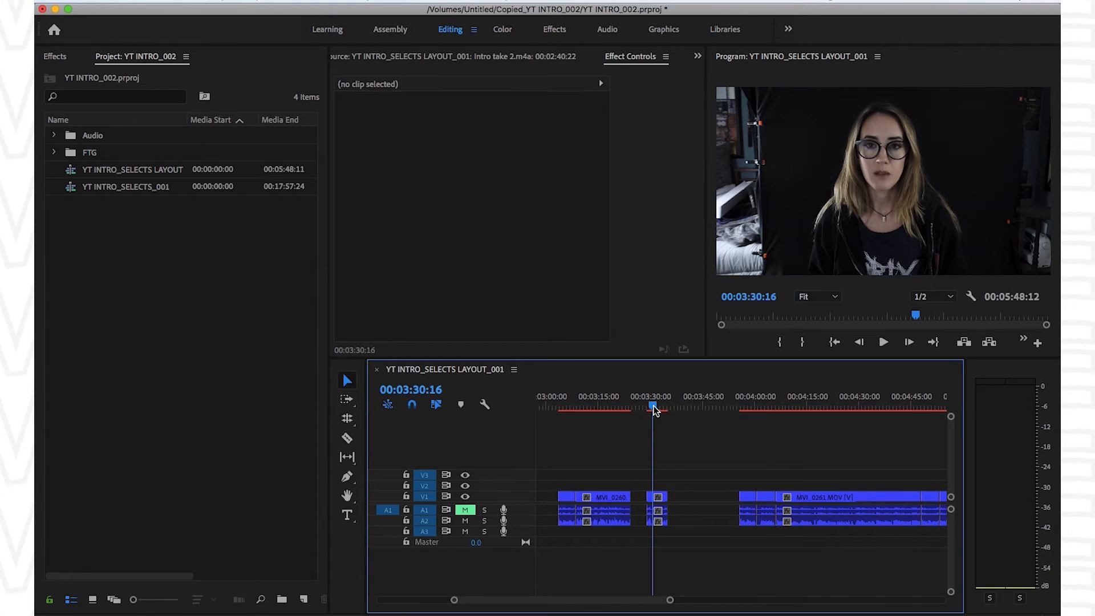
key(equal)
key(equal)
key(space)
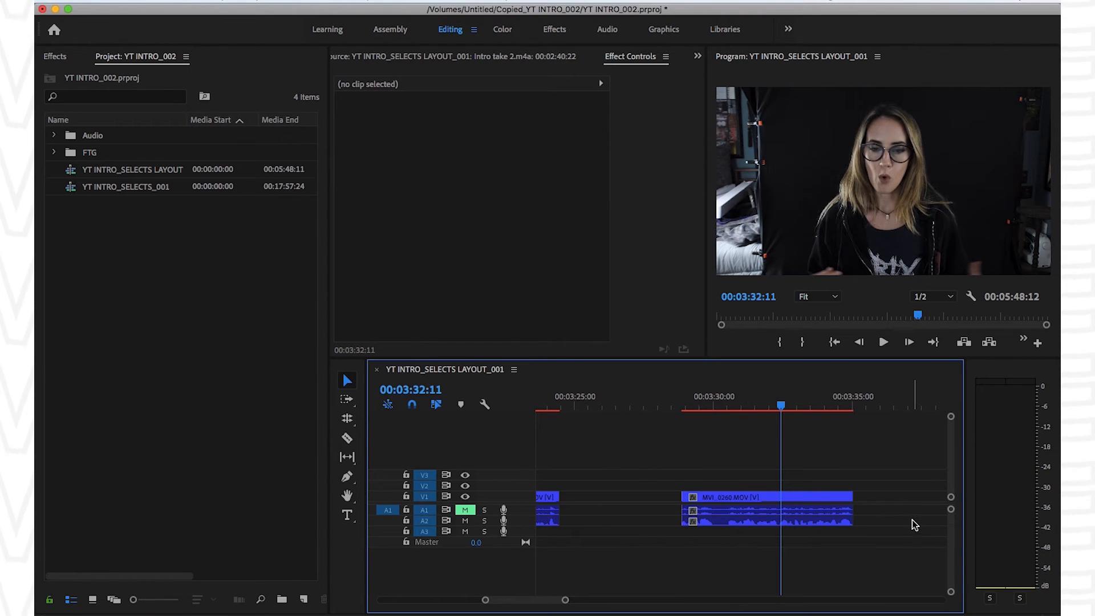
key(Down)
key(Down)
click(712, 496)
key(Delete)
- Play from about 00:03:29 through the closed join near 00:03:35 to about 00:03:38:10 to check the flow
key(Up)
key(Up)
key(Up)
key(space)
click(580, 408)
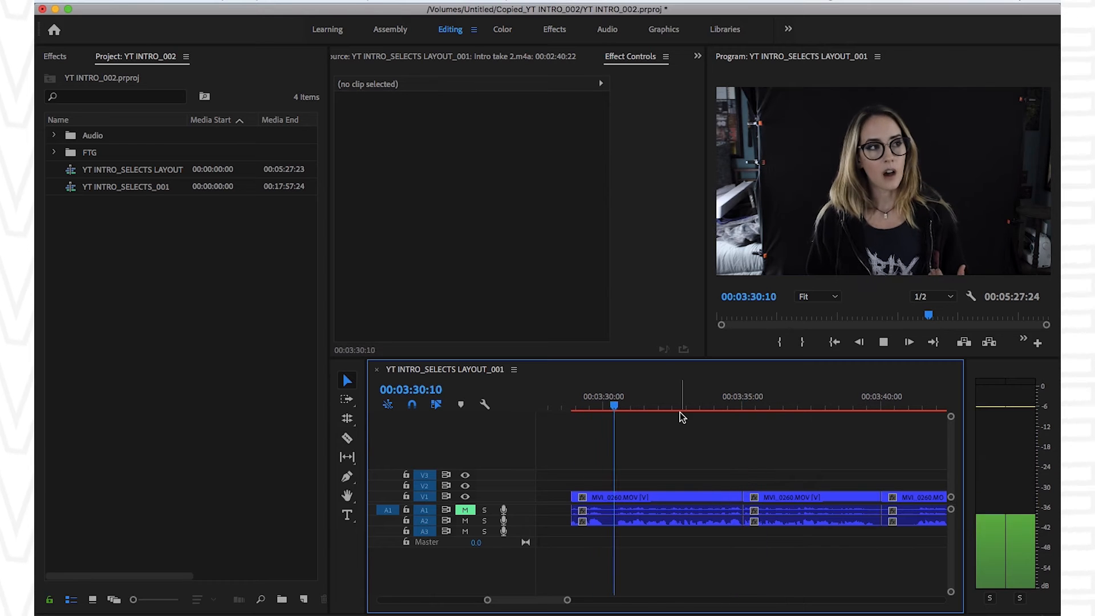
scroll(792, 482, up, 2)
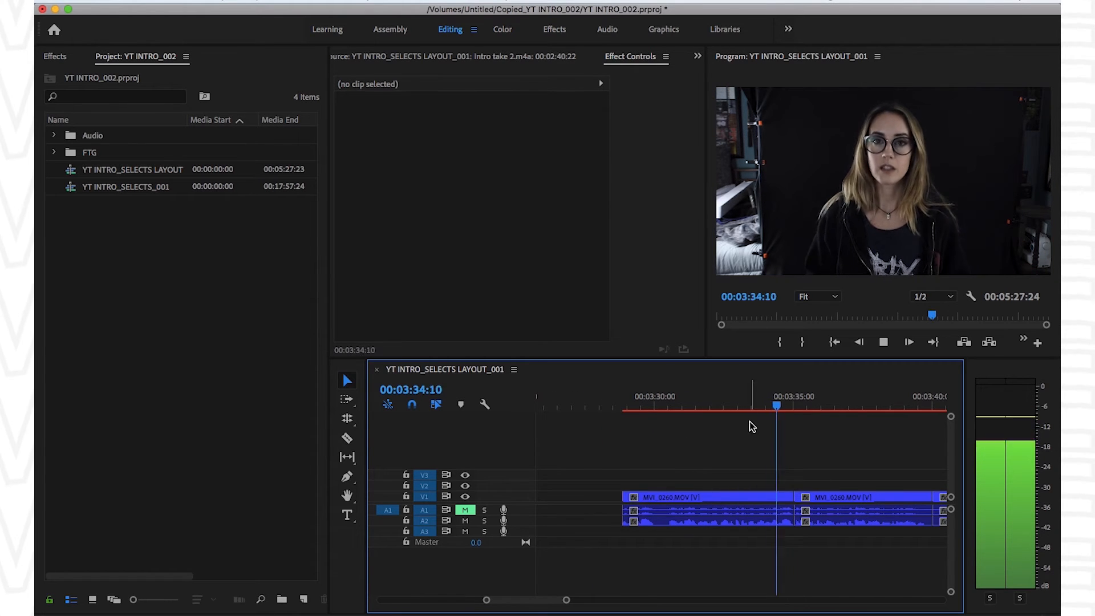
scroll(827, 485, down, 5)
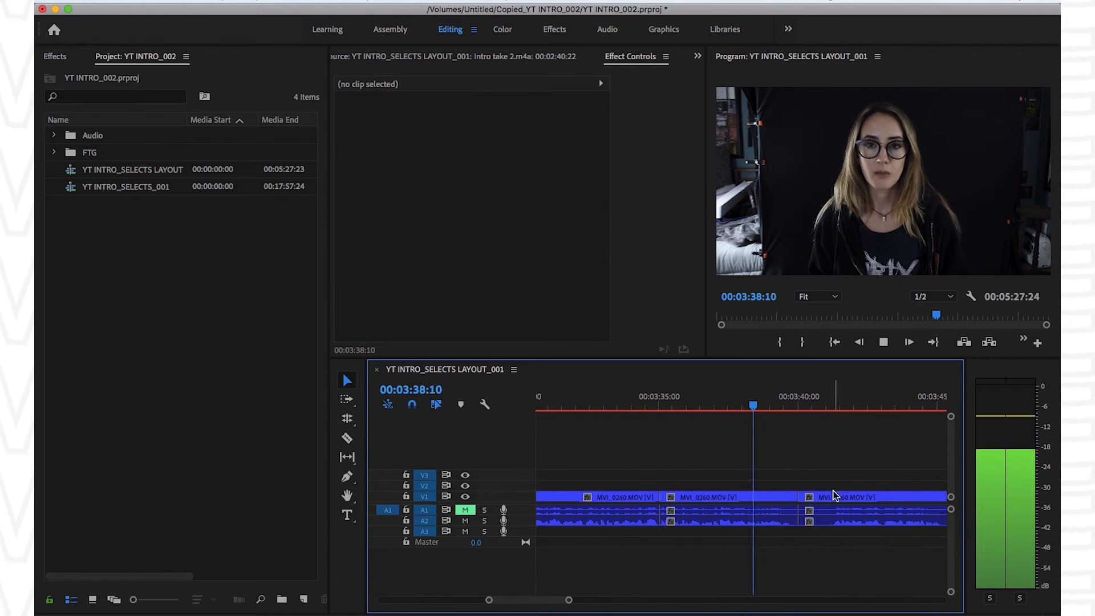
- Trim about 19 frames off the start of the piece at about 00:03:40, close the gap, and replay the join
click(817, 498)
drag(800, 498, 821, 498)
click(823, 479)
click(809, 499)
key(Delete)
click(760, 401)
key(minus)
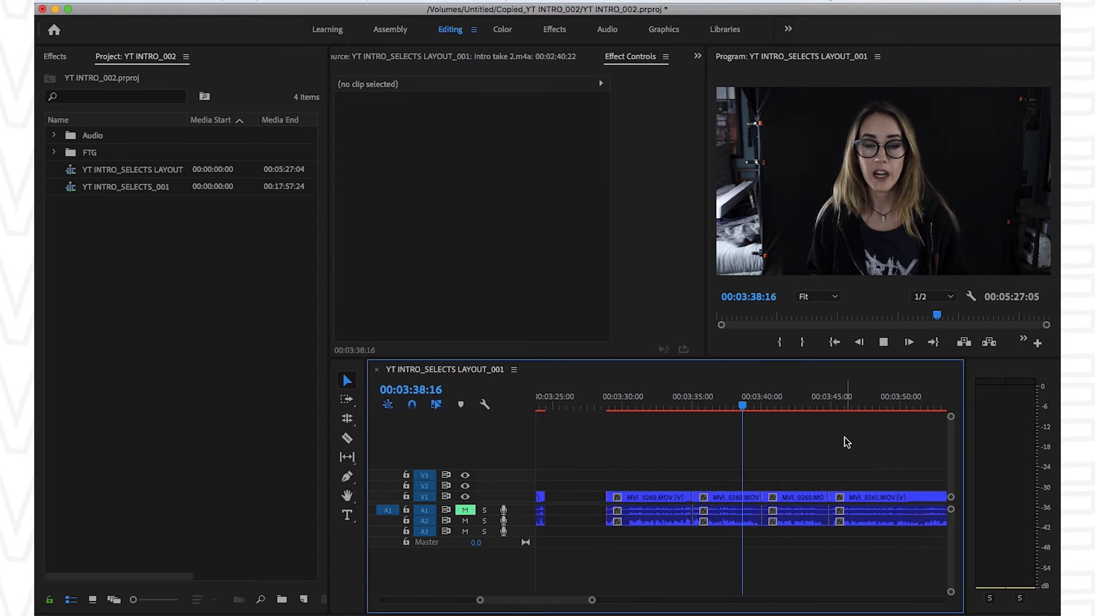
- Replay the edit from about 00:03:30 and from about 00:03:21, skipping the empty stretch before 00:03:29
click(627, 401)
key(equal)
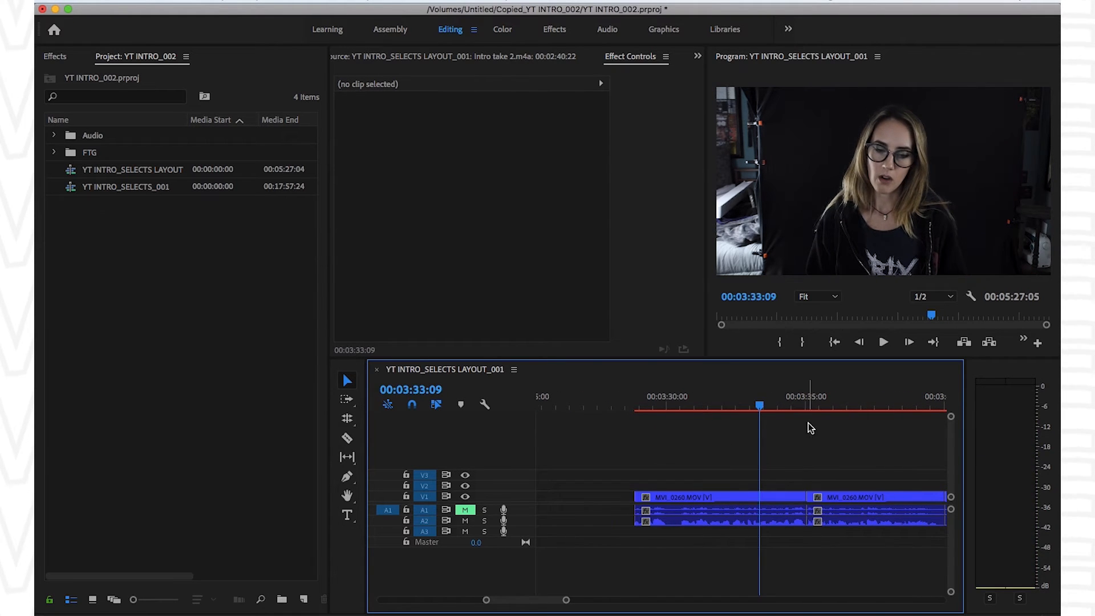
click(639, 396)
key(minus)
click(578, 393)
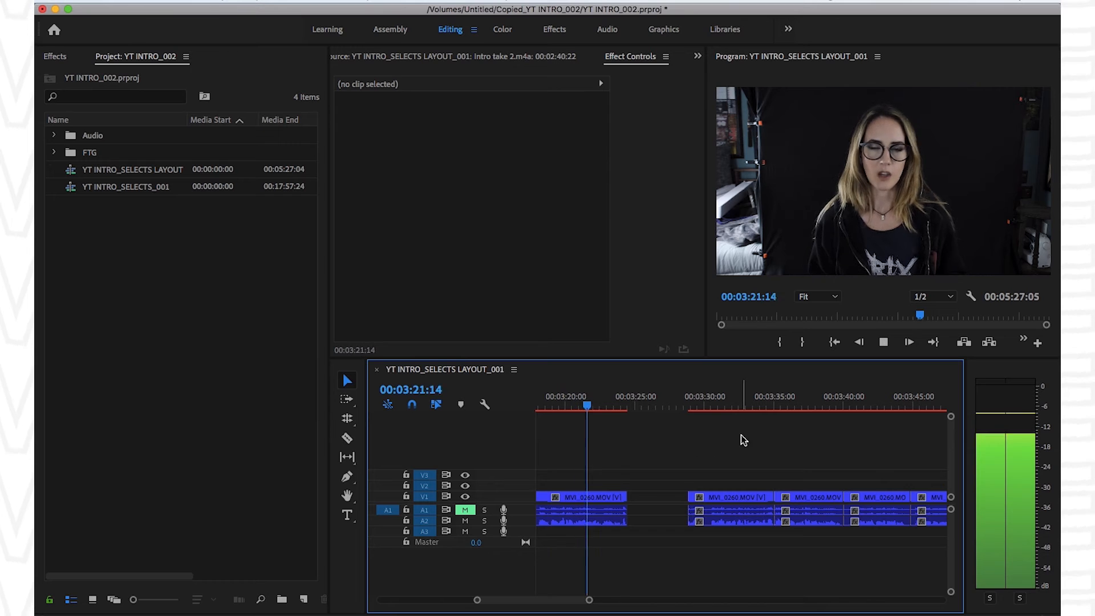
key(Down)
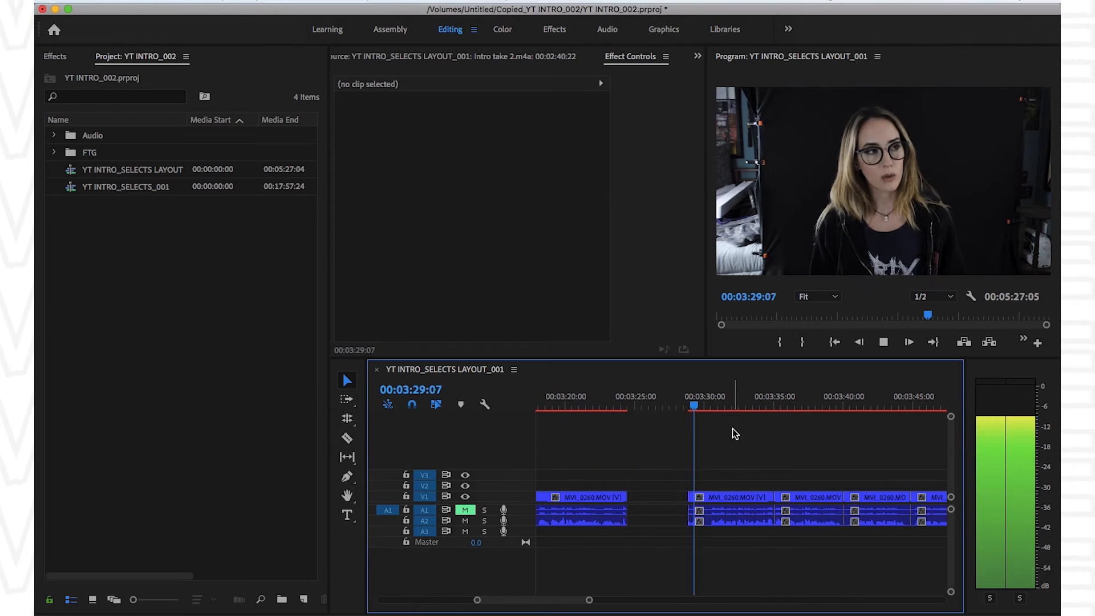
- Cut out about 18 frames of speech after 00:03:30:02 and move all following clips back against the cut
key(equal)
key(equal)
click(716, 402)
click(692, 402)
key(space)
key(super+k)
drag(749, 498, 710, 510)
key(v)
click(624, 401)
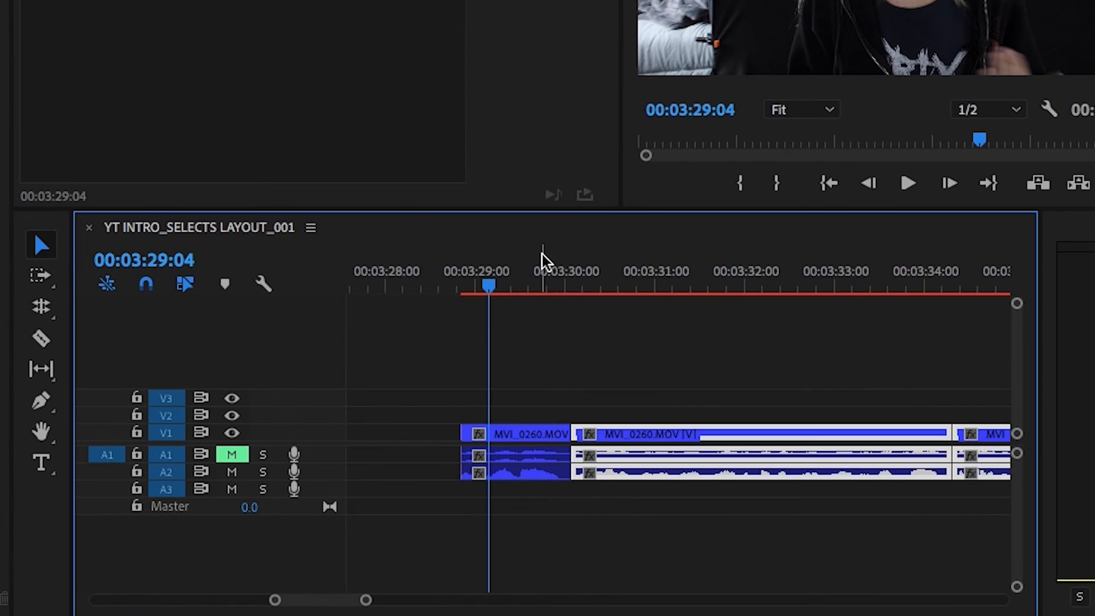
- Try selecting every clip from the 00:03:30:02 cut onward with Track Select Forward, and clear the selection
click(589, 344)
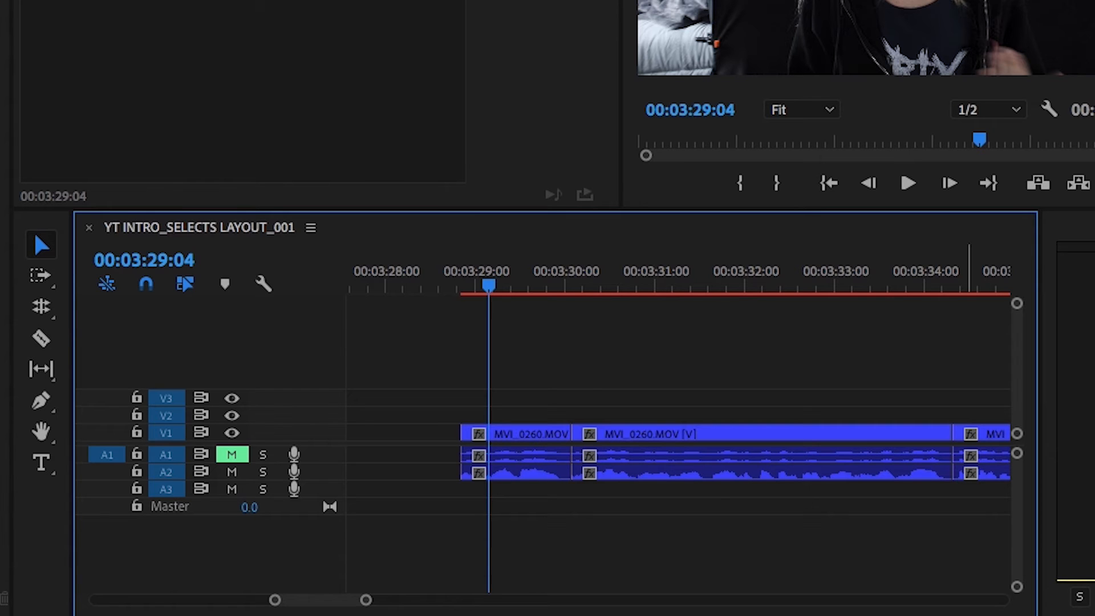
click(627, 436)
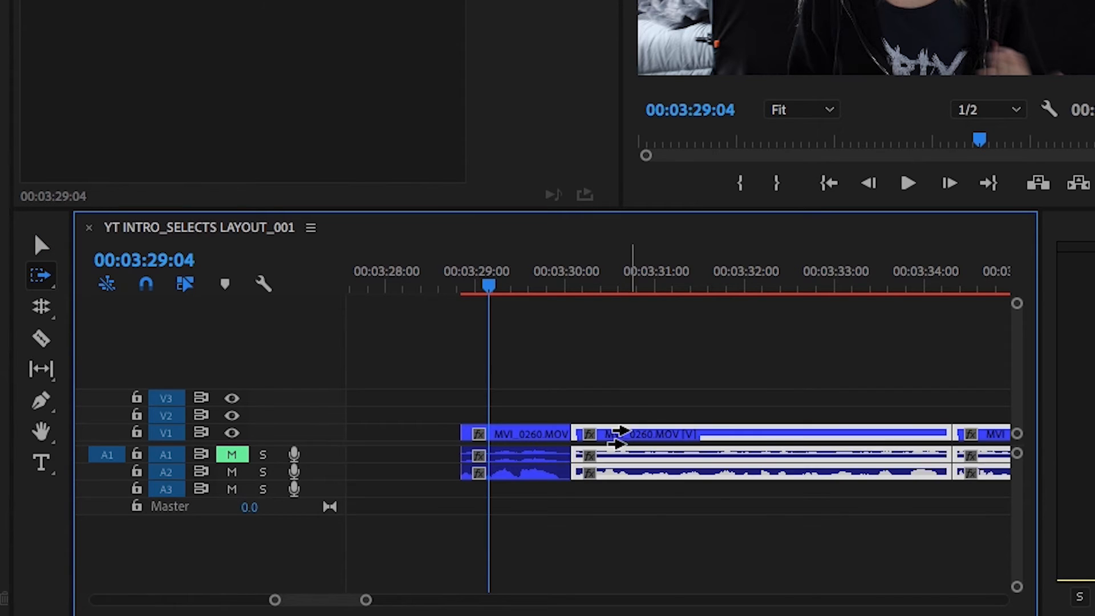
drag(607, 437, 629, 422)
key(v)
click(648, 371)
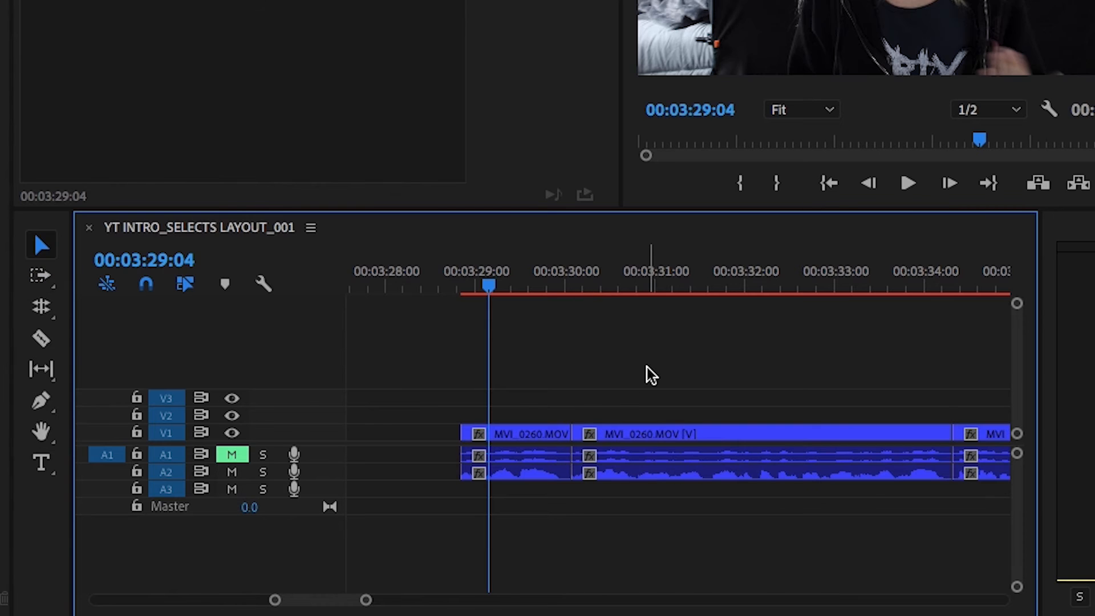
- Play from 00:03:29:04 to about 00:03:38:24 to check the tightened speech
key(space)
key(minus)
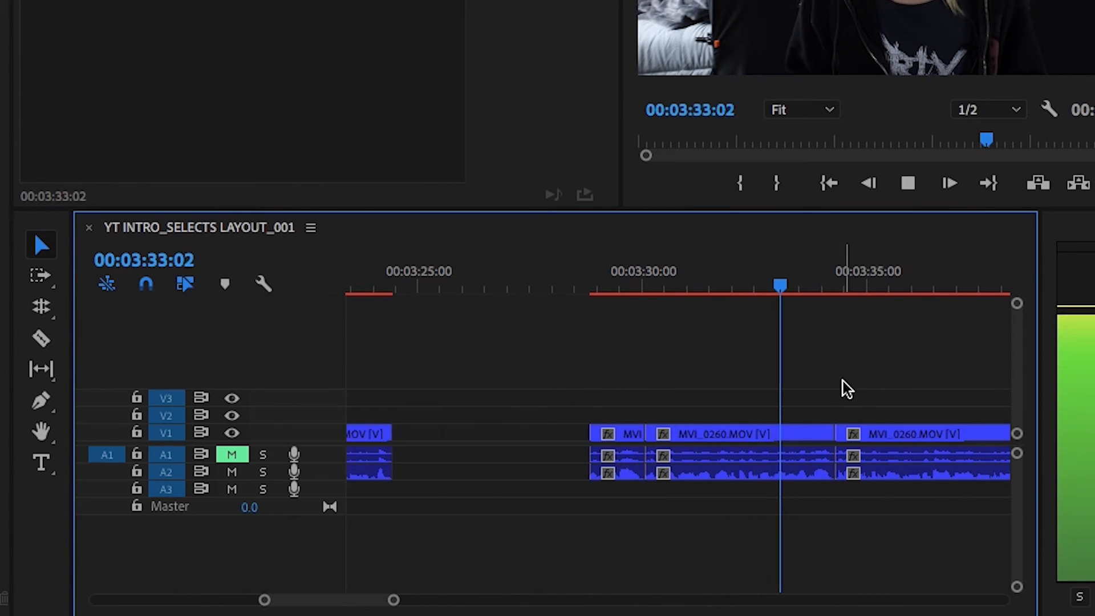
key(minus)
key(equal)
key(equal)
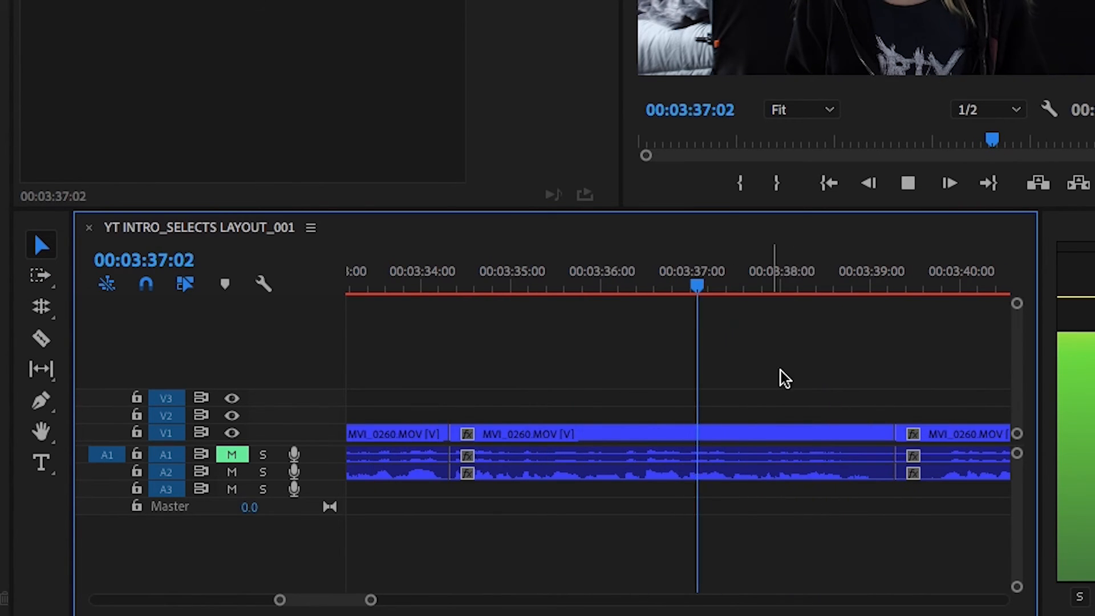
key(space)
scroll(610, 285, right, 1)
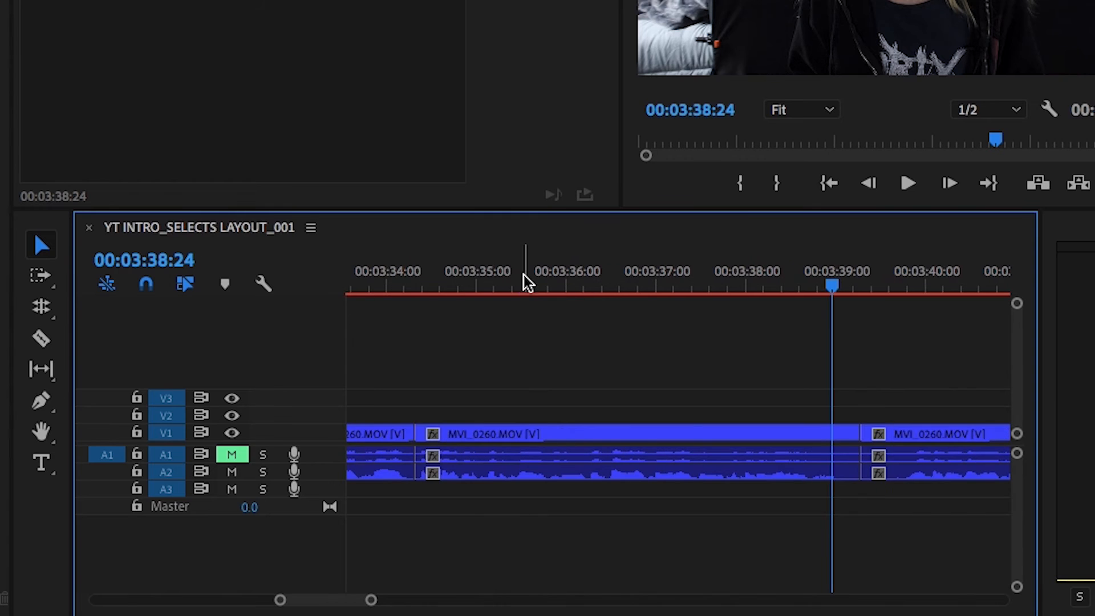
- Replay the speech from about 00:03:31 and cut the MVI_0260.MOV piece and its audio at about 00:03:37:10
click(527, 281)
key(space)
key(space)
drag(610, 398, 583, 400)
key(minus)
click(586, 400)
key(space)
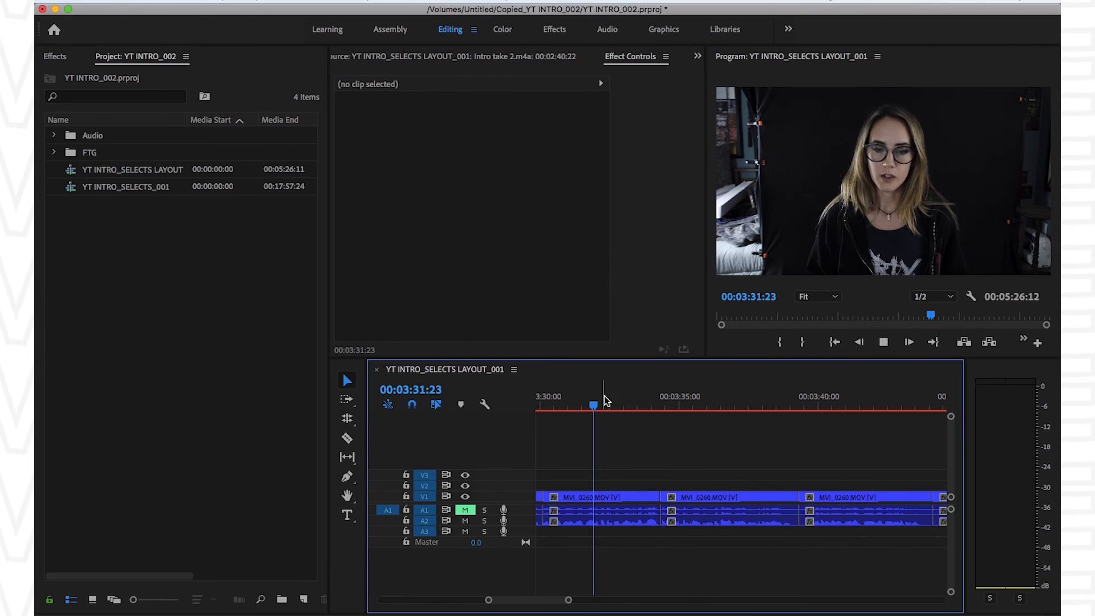
scroll(747, 387, left, 2)
key(equal)
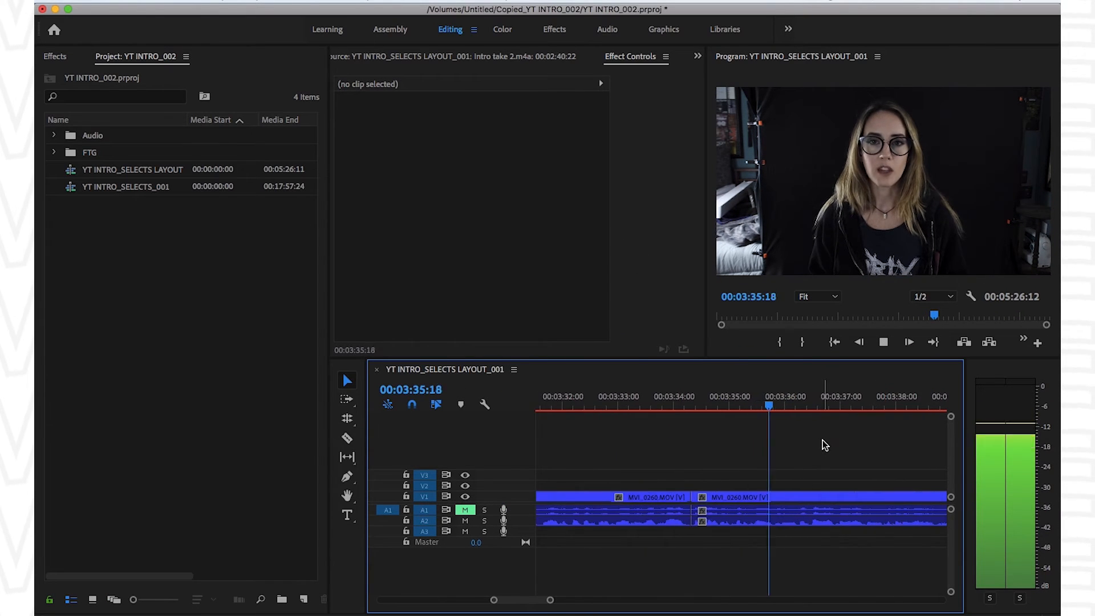
key(space)
key(space)
key(space)
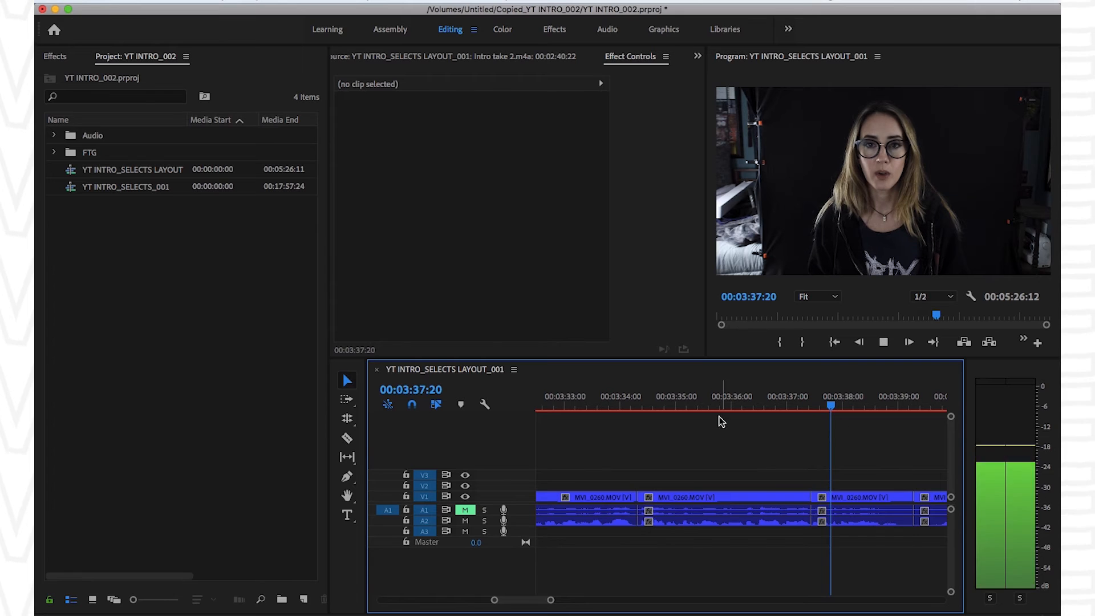
- Cut the MVI_0260.MOV speech at about 00:03:36:06 and 00:03:37:19 and ripple delete everything between those two cuts
key(space)
key(space)
key(super+k)
drag(842, 404, 827, 403)
key(super+k)
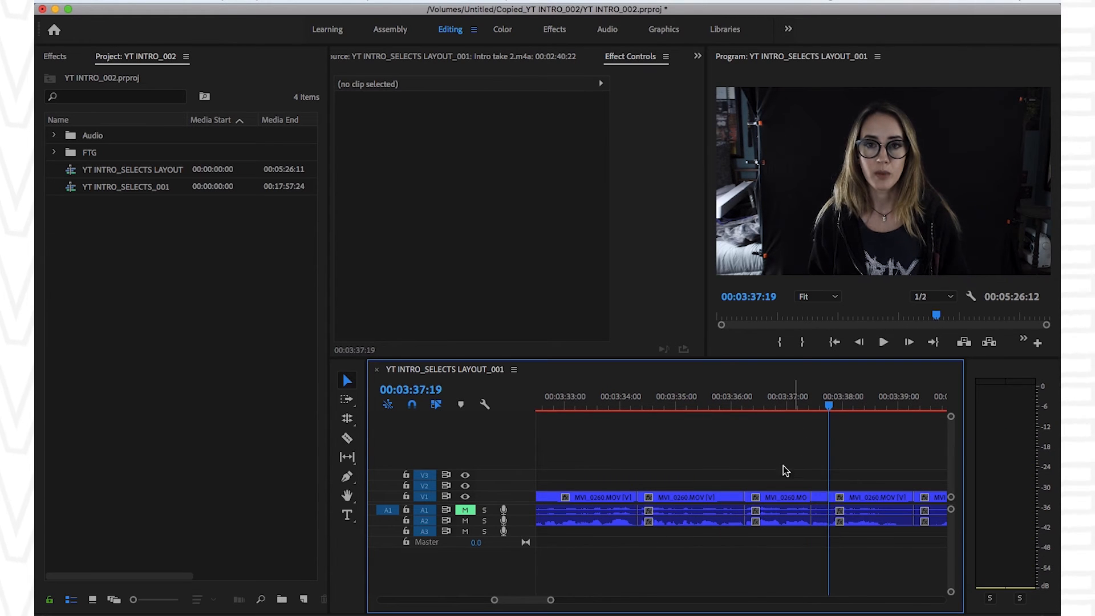
key(Delete)
- Play past 00:03:40 and delete the MVI_0260.MOV clip and its audio between about 00:03:37:19 and 00:03:42:14, leaving a gap
key(space)
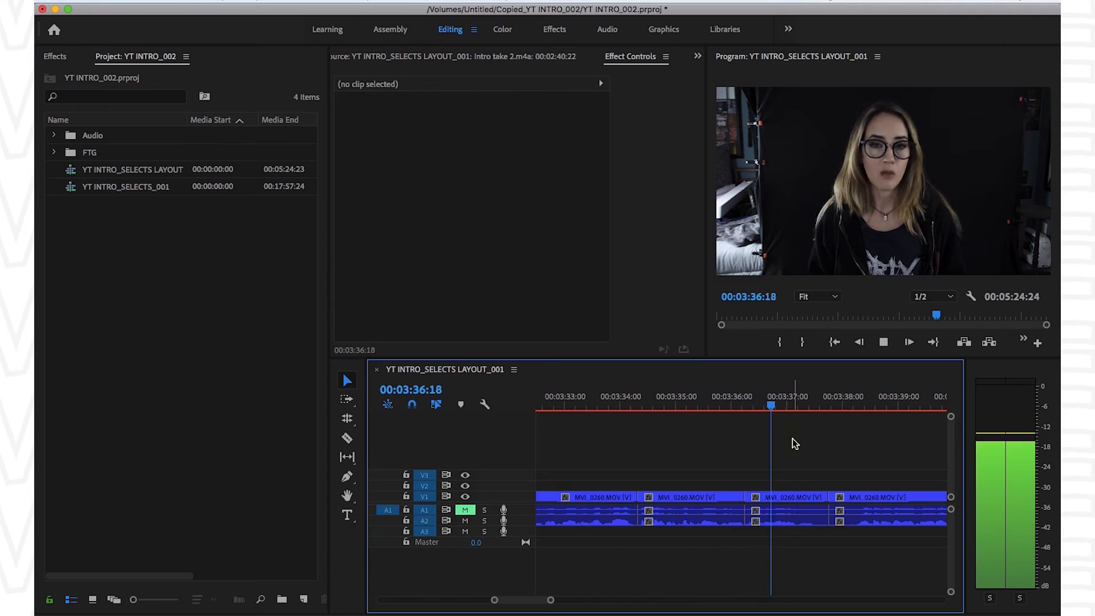
key(minus)
key(minus)
key(equal)
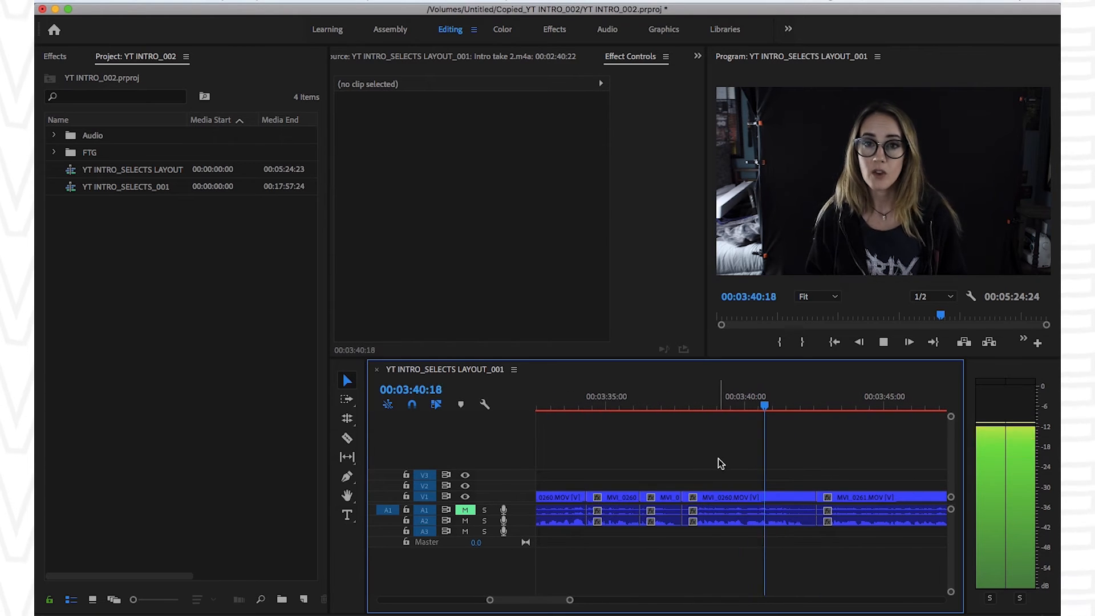
drag(717, 457, 794, 577)
key(Delete)
- Play the MVI_0261.MOV take from about 00:03:42:14 to 00:03:52:18 to find where the usable speech begins
key(minus)
key(minus)
key(minus)
key(minus)
key(minus)
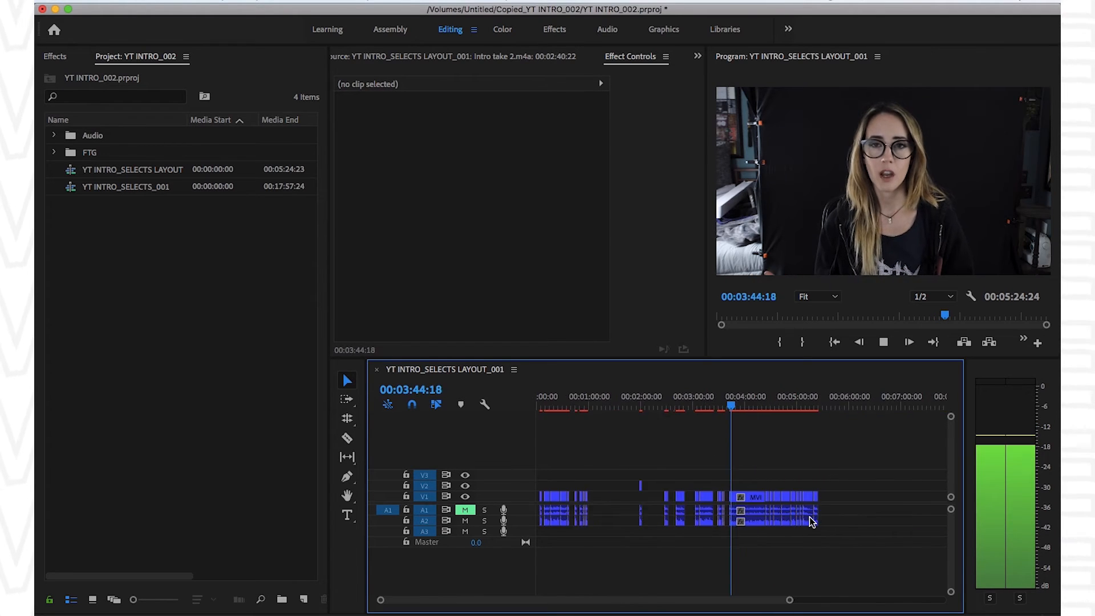
key(equal)
key(equal)
key(equal)
key(minus)
key(minus)
key(minus)
key(minus)
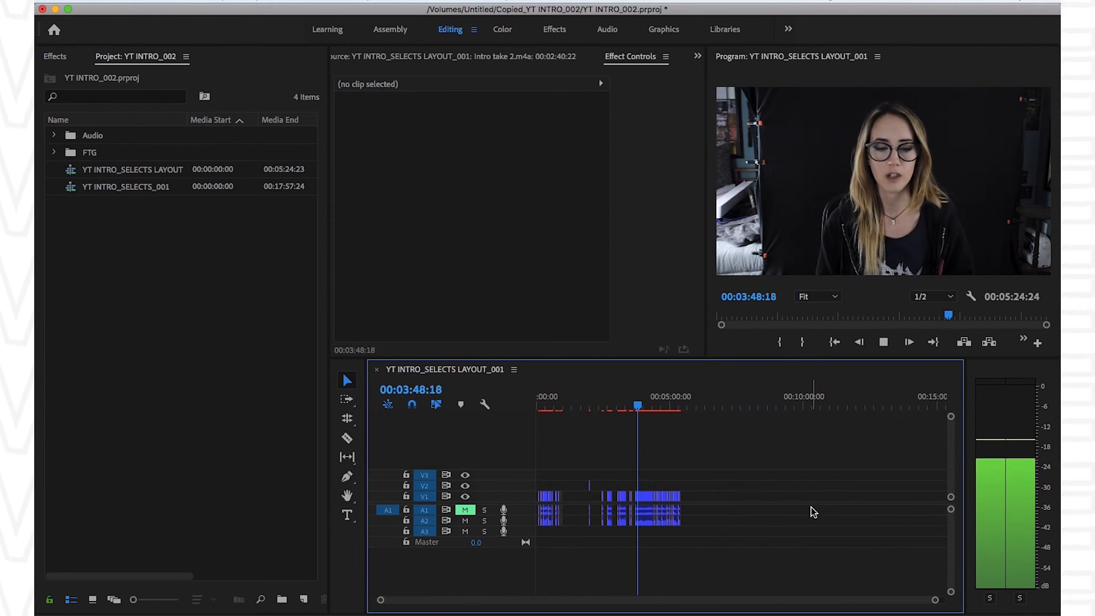
key(equal)
key(equal)
key(equal)
key(equal)
key(equal)
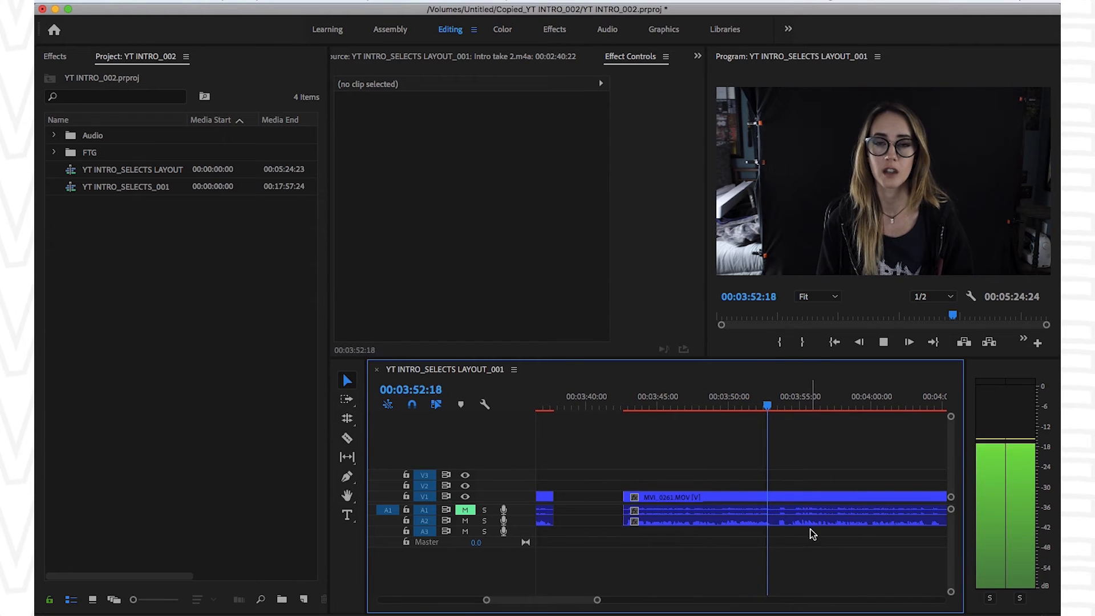
- Replay the MVI_0261.MOV take, cut it at 00:03:49:20 and delete everything before that point back to about 00:03:42:14
click(716, 405)
key(minus)
click(706, 406)
key(equal)
key(equal)
key(equal)
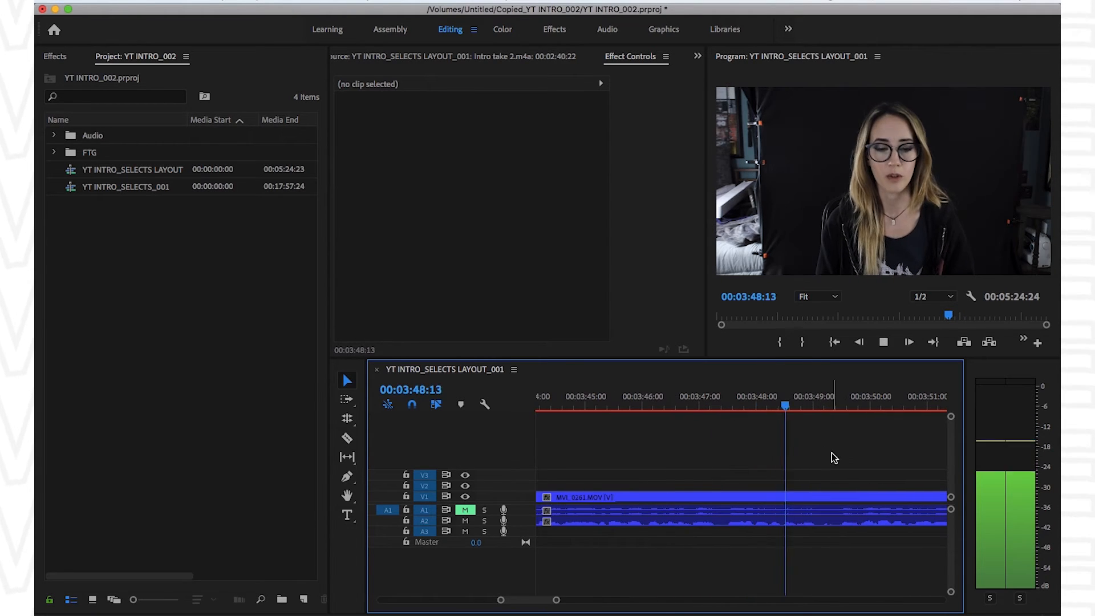
key(super+k)
drag(847, 395, 860, 396)
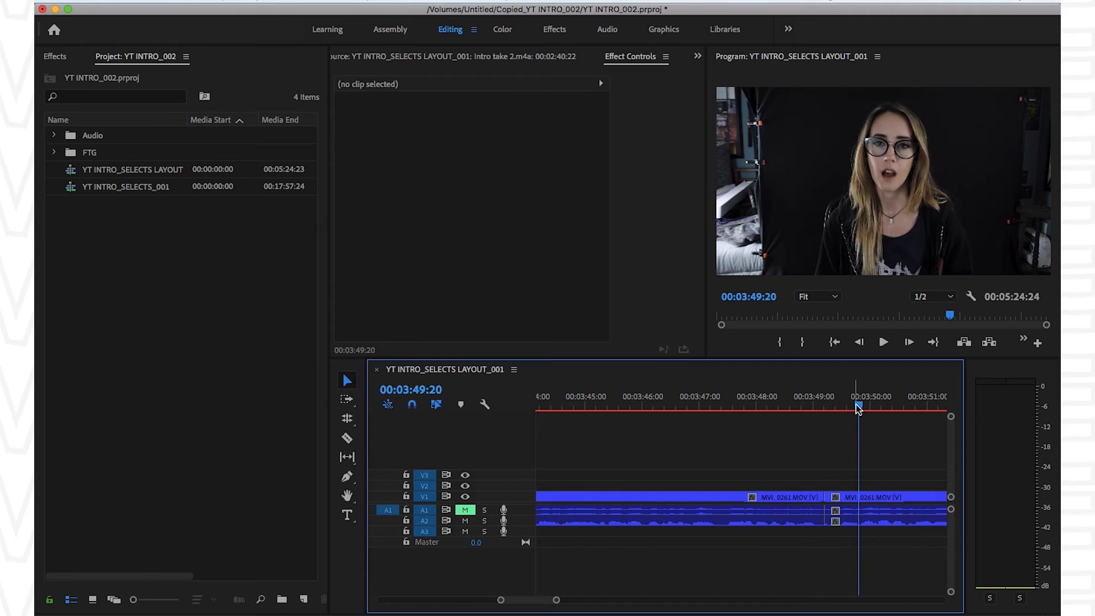
key(super+k)
key(space)
drag(845, 464, 777, 523)
key(Delete)
- Cut two stretches out of the MVI_0261.MOV speech, about 00:03:52:22 to 00:03:53:11 and 00:03:54:00 to 00:03:54:11, leaving gaps
key(minus)
key(minus)
key(minus)
key(minus)
key(equal)
key(equal)
key(equal)
key(c)
key(equal)
key(space)
click(590, 497)
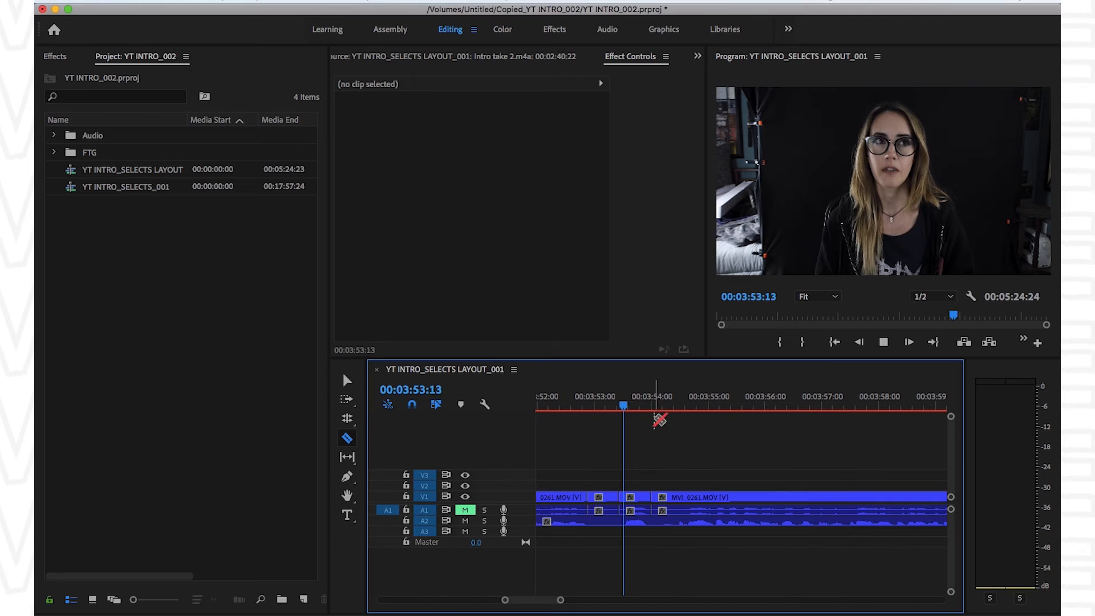
click(688, 497)
key(space)
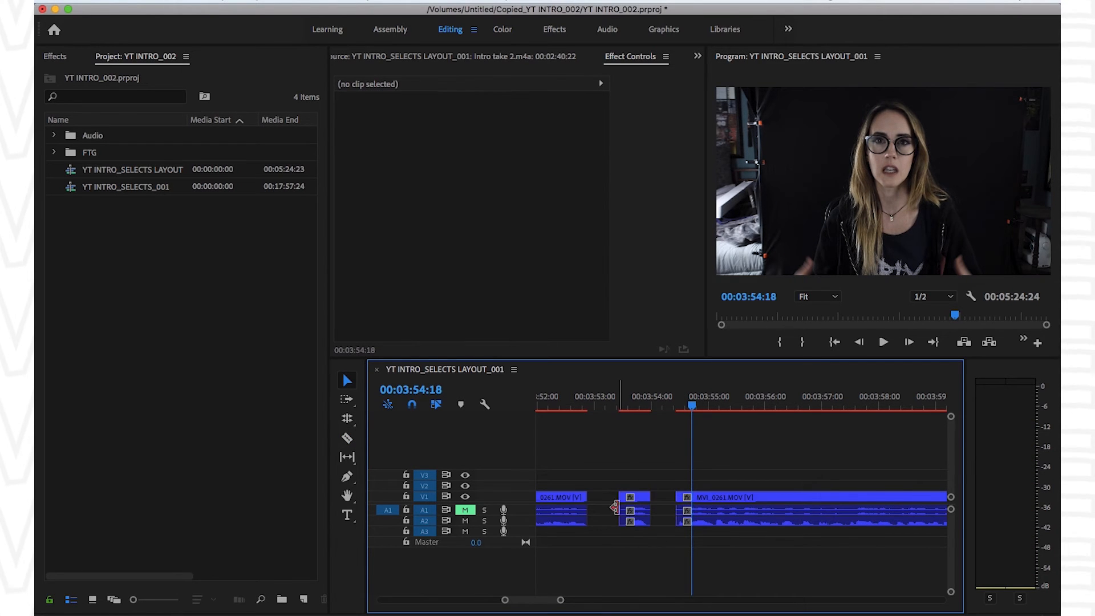
- Play the MVI_0261.MOV take from 00:03:54:18 to about 00:04:09:21 to compare the repeated lines
key(space)
key(c)
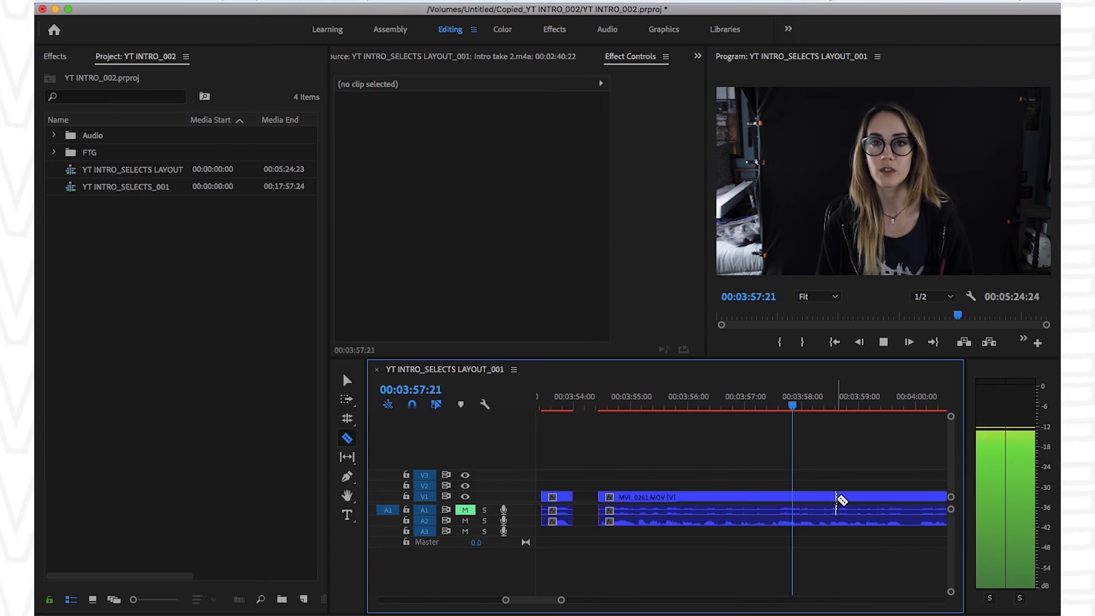
key(minus)
key(equal)
key(equal)
key(minus)
key(minus)
key(minus)
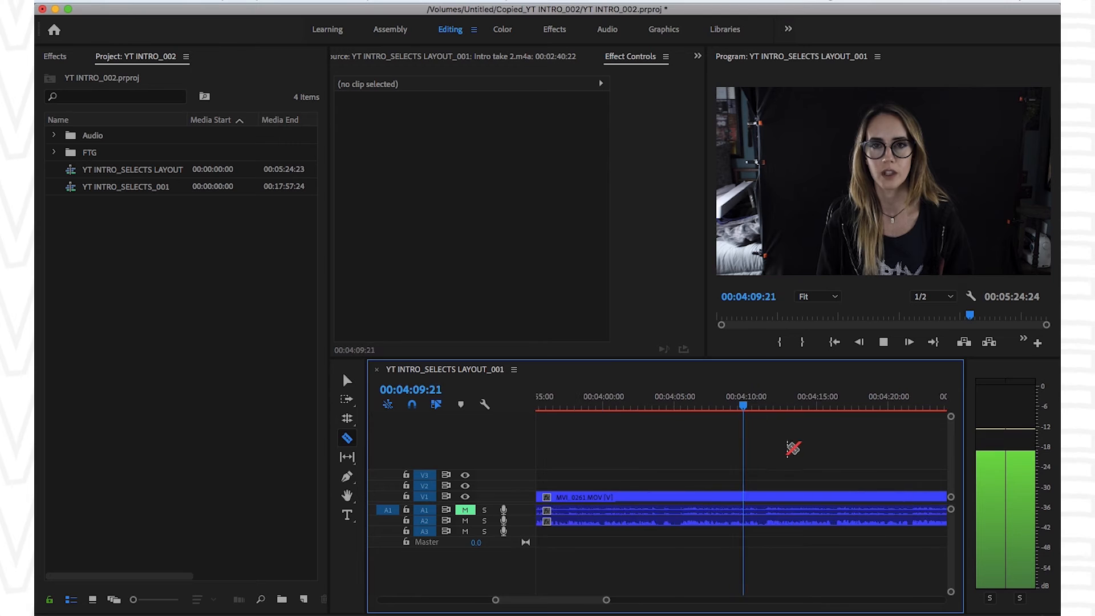
key(minus)
- Replay the MVI_0261.MOV take up to about 00:04:01:19 and cut it with its audio at about 00:04:00:00
click(654, 398)
key(equal)
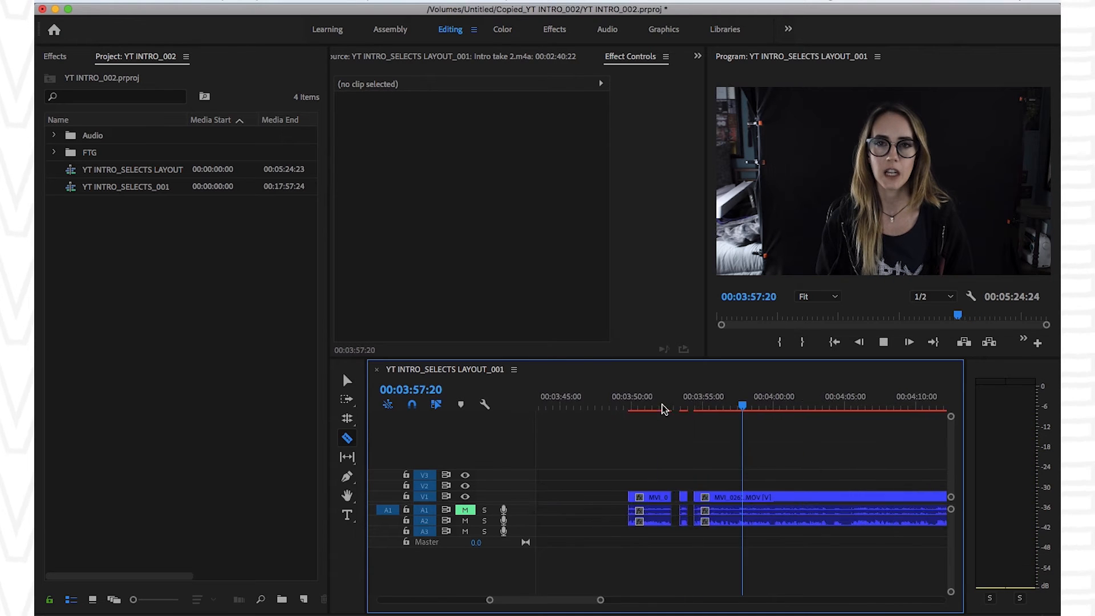
key(equal)
key(equal)
key(minus)
key(minus)
key(equal)
key(equal)
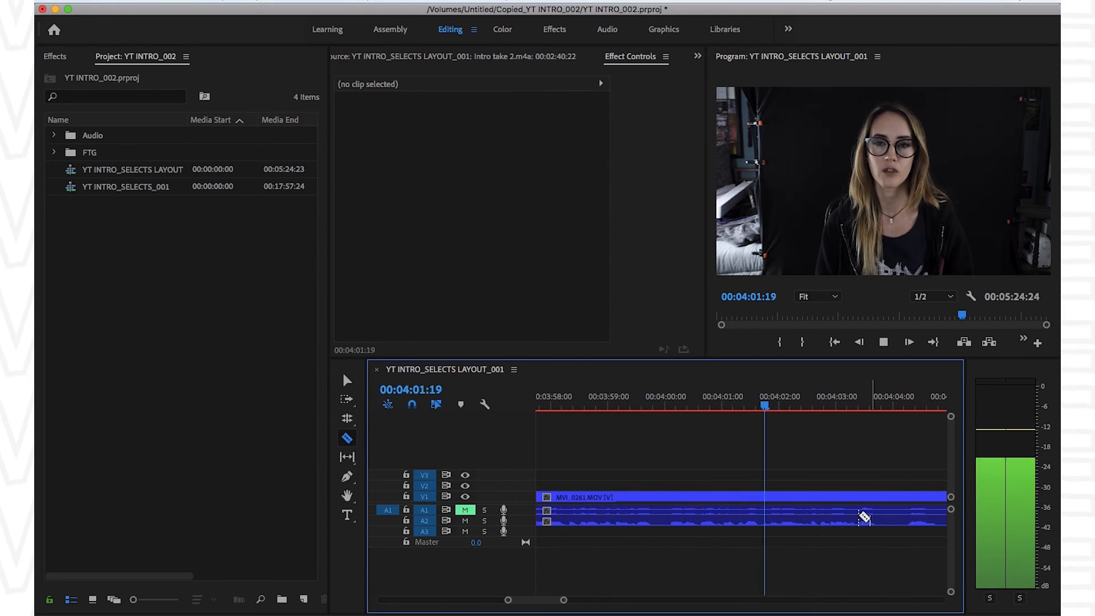
key(space)
key(super+k)
key(space)
- Play further into the MVI_0261.MOV take and cut it with its audio at 00:04:05:12
key(minus)
key(minus)
key(space)
click(846, 399)
key(space)
key(minus)
key(minus)
key(equal)
key(equal)
click(681, 398)
key(space)
key(equal)
key(equal)
click(708, 402)
key(super+k)
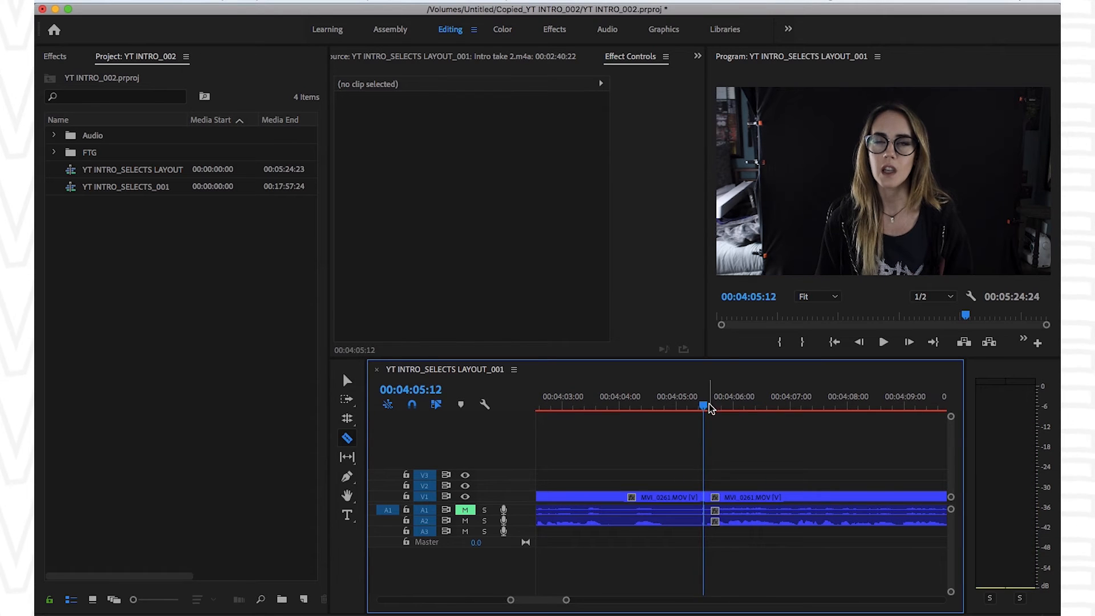
- Replay the speech from about 00:03:55 and cut the MVI_0261.MOV clip and its audio at 00:03:57:09
key(space)
key(minus)
key(minus)
click(587, 397)
key(space)
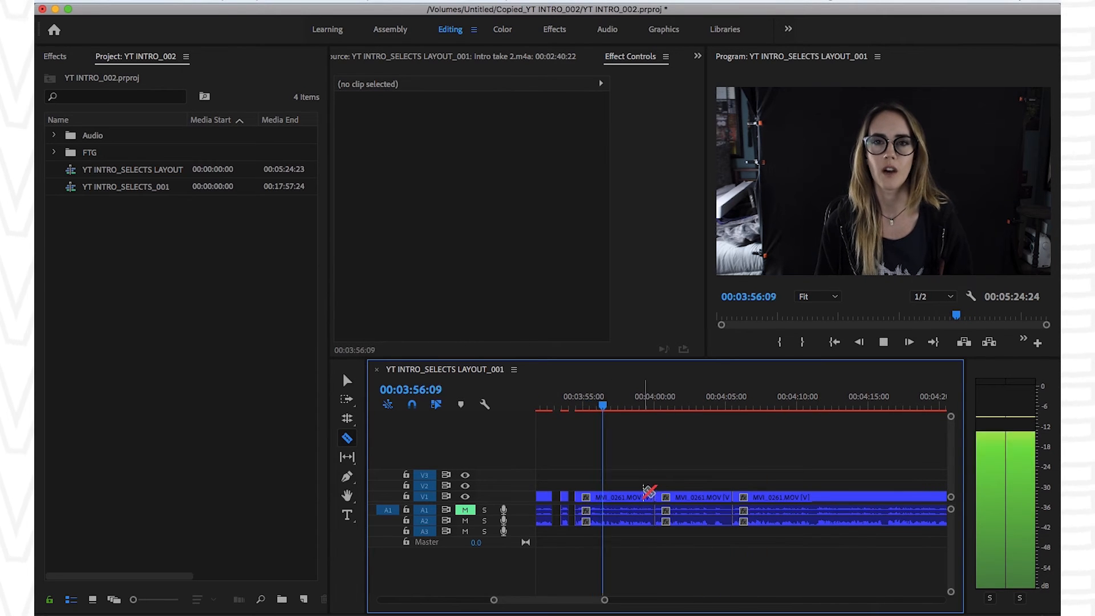
key(equal)
key(equal)
key(space)
key(Right)
key(Right)
key(super+k)
- Delete the MVI_0261.MOV speech and its audio from 00:03:57:09 to 00:04:05:12, leaving a gap, and go to the next clip
key(v)
drag(813, 455, 881, 555)
key(Delete)
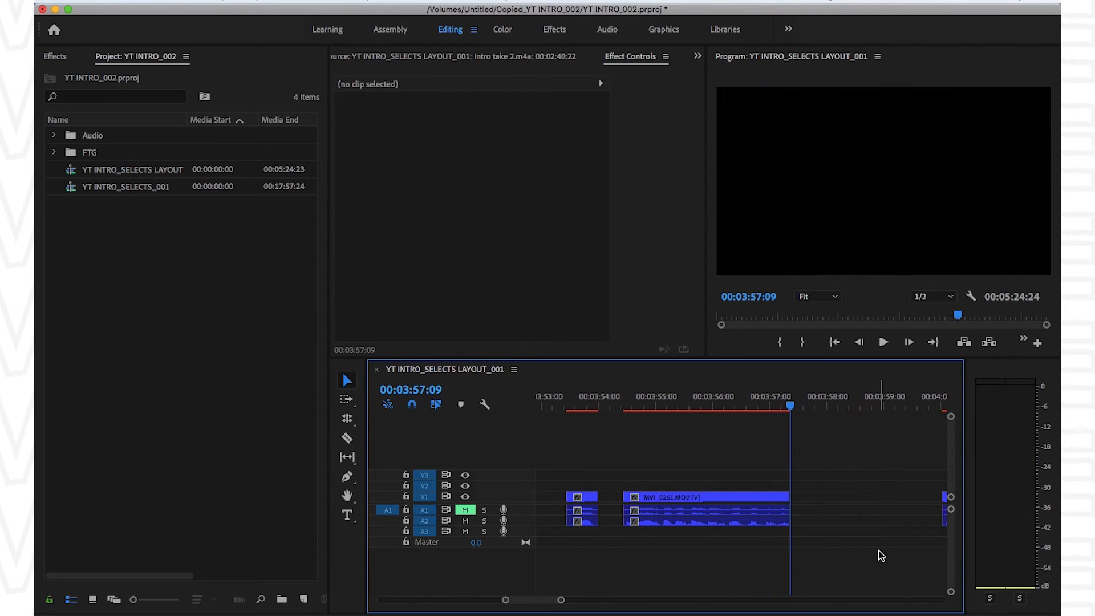
key(minus)
key(minus)
key(Down)
- Play from 00:04:05:12, cut the take at about 00:04:10:23 and 00:04:16:08, and delete the speech between those cuts
key(space)
key(minus)
key(equal)
key(equal)
key(equal)
key(minus)
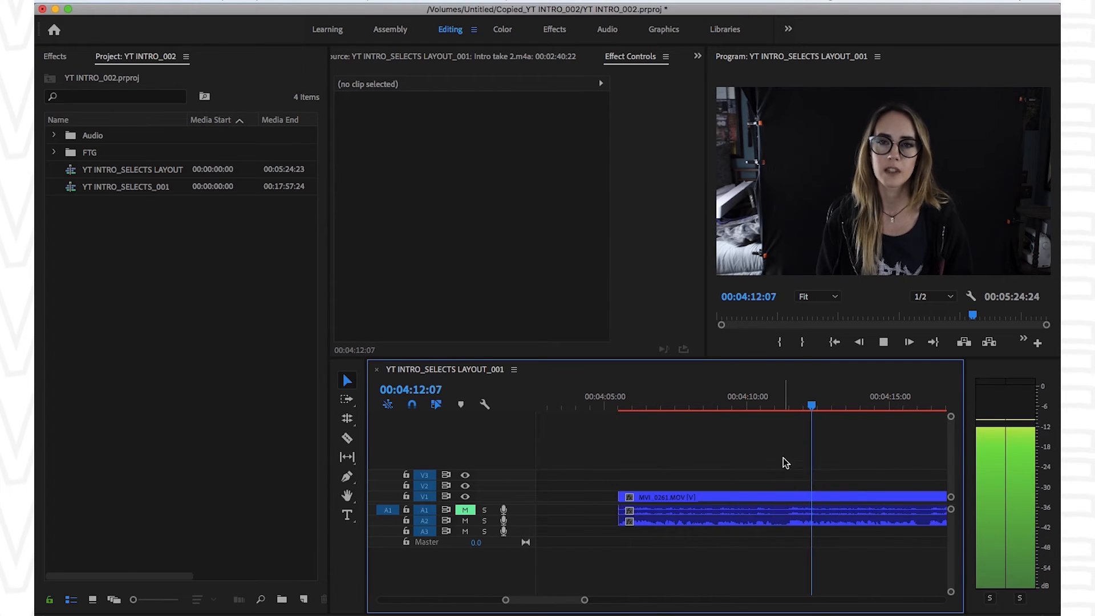
key(equal)
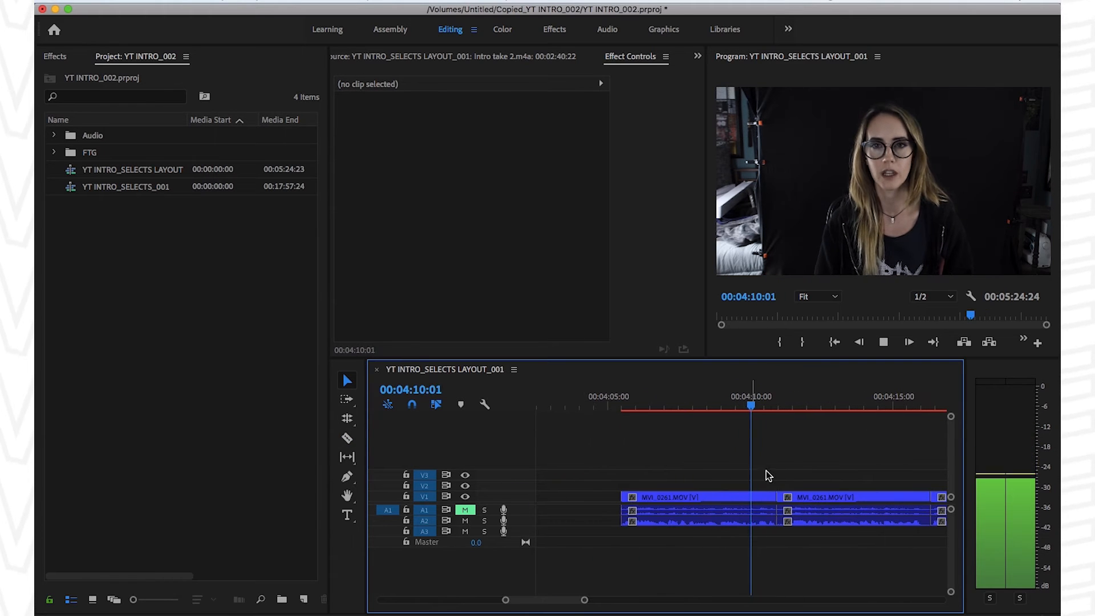
drag(793, 474, 809, 552)
key(Delete)
- Play from 00:04:16:08 to about 00:04:27:08 and replay the last lines to find the unwanted speech
key(Down)
key(space)
key(minus)
key(minus)
key(equal)
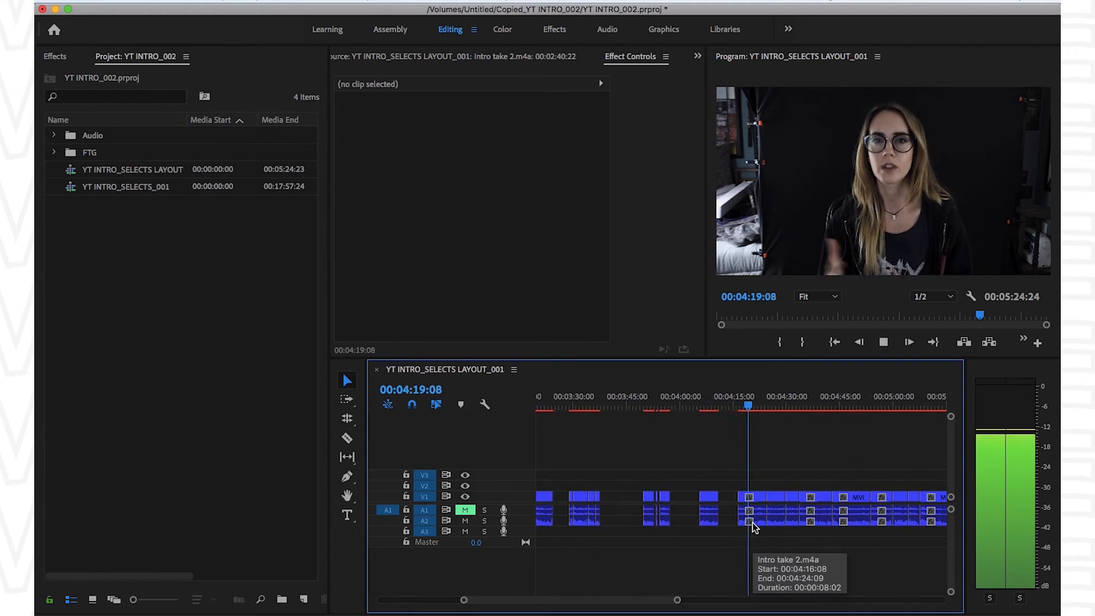
key(equal)
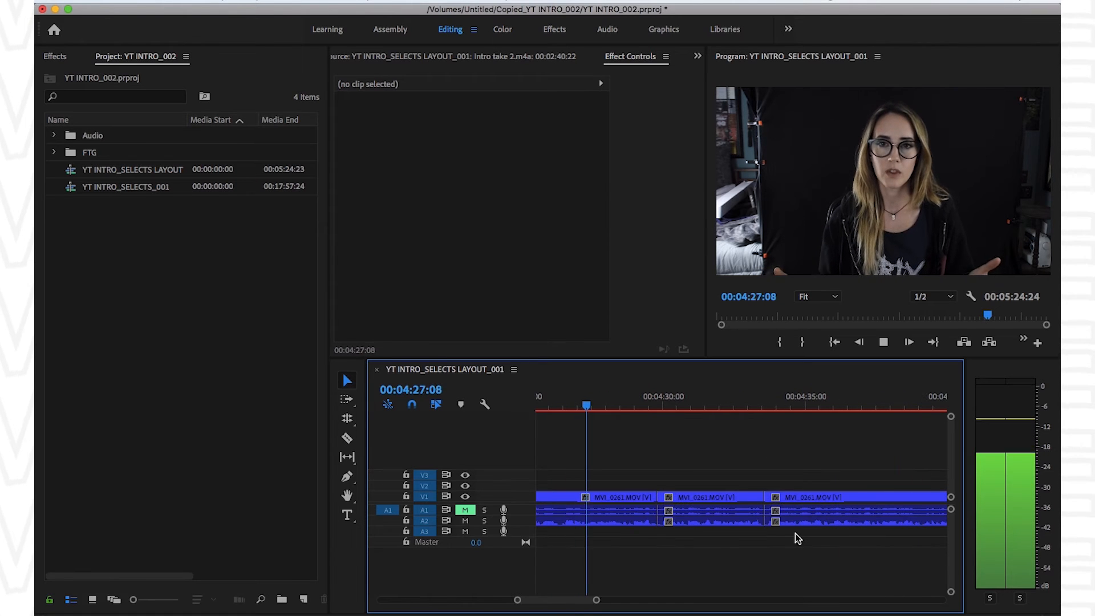
click(640, 389)
key(space)
key(minus)
key(equal)
key(space)
click(684, 397)
key(space)
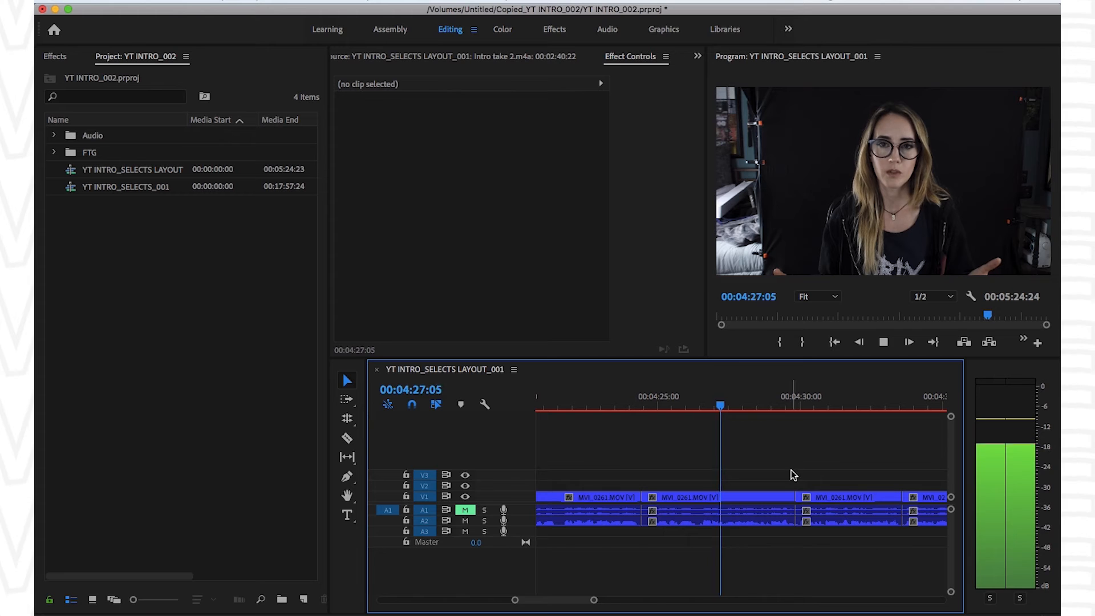
- Cut the MVI_0261.MOV clip at about 00:04:27:15, delete the speech up to about 00:04:29:20 and close the gap
key(space)
key(super+k)
click(787, 499)
key(Delete)
click(782, 500)
key(Delete)
- Play from the new join at about 00:04:27:15 to 00:04:36:22 to check the edit and the following speech
key(space)
key(minus)
key(minus)
key(minus)
key(minus)
key(equal)
key(equal)
key(equal)
key(equal)
key(minus)
key(minus)
key(equal)
key(equal)
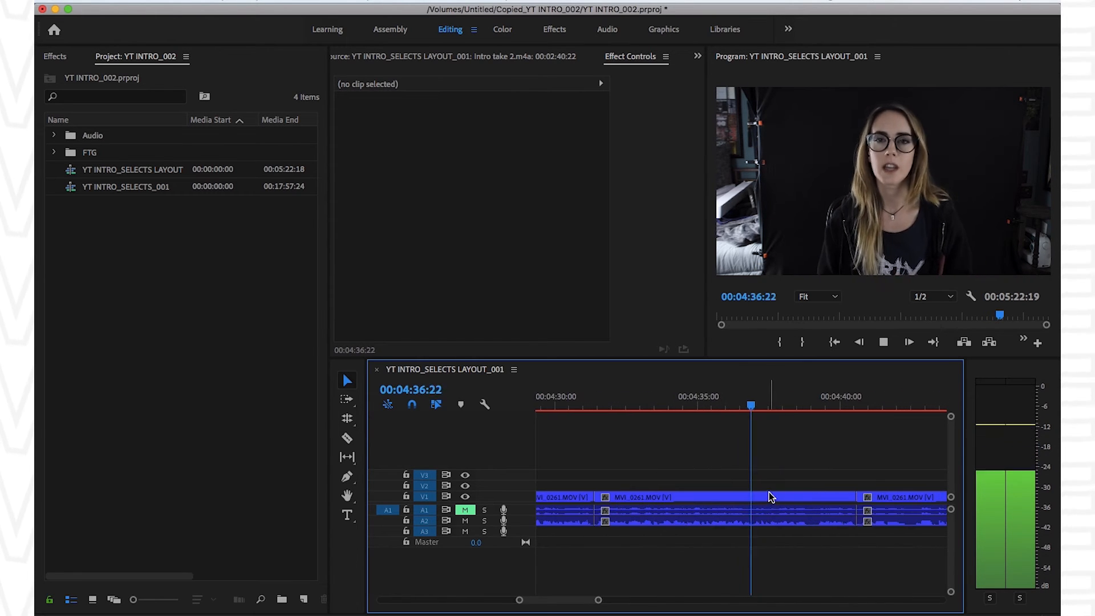
- Replay the take that starts at about 00:04:31:10, cut the MVI_0261.MOV clip and delete its unwanted speech
key(minus)
key(minus)
key(equal)
key(equal)
click(611, 396)
key(equal)
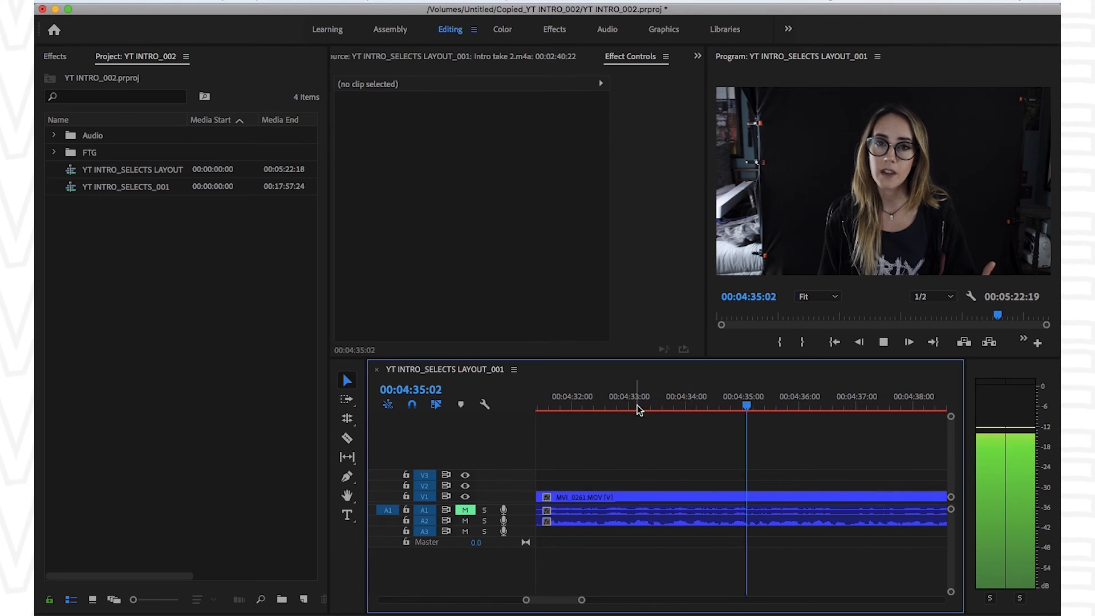
key(super+k)
click(691, 409)
key(space)
drag(647, 445, 664, 520)
key(Delete)
- Cut MVI_0261.MOV at about 00:04:38:20 and delete the speech from there to about 00:04:40:15
key(minus)
key(equal)
key(equal)
key(minus)
key(minus)
key(c)
key(equal)
alt+click(705, 496)
key(v)
drag(735, 441, 753, 526)
key(Delete)
key(minus)
key(equal)
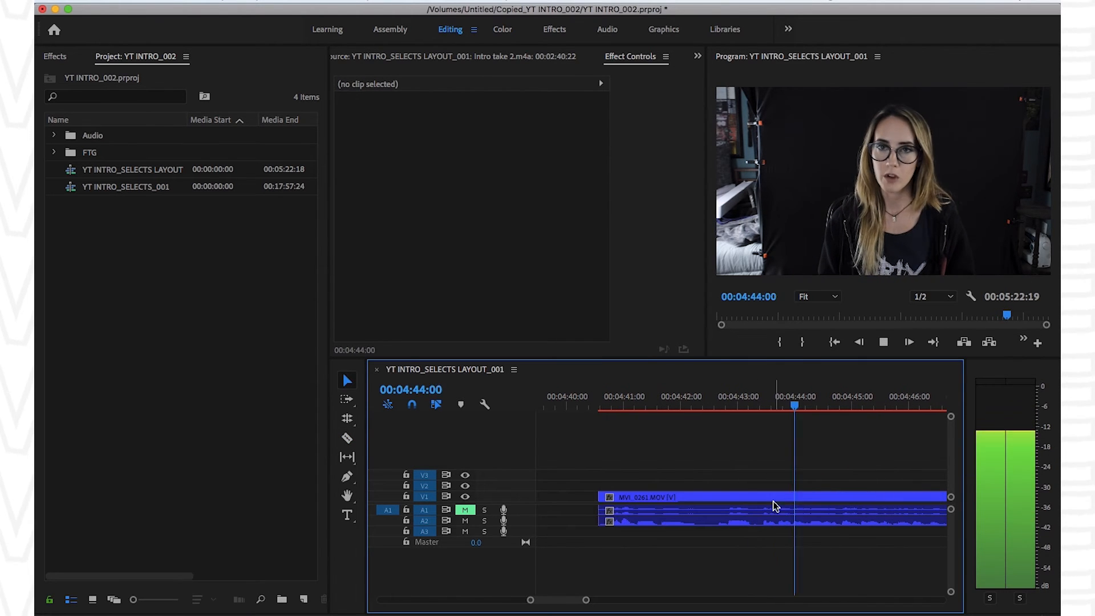
- Replay the following take, cut it at about 00:04:42:09 and 00:04:43:10, and delete the speech between those cuts
key(space)
key(minus)
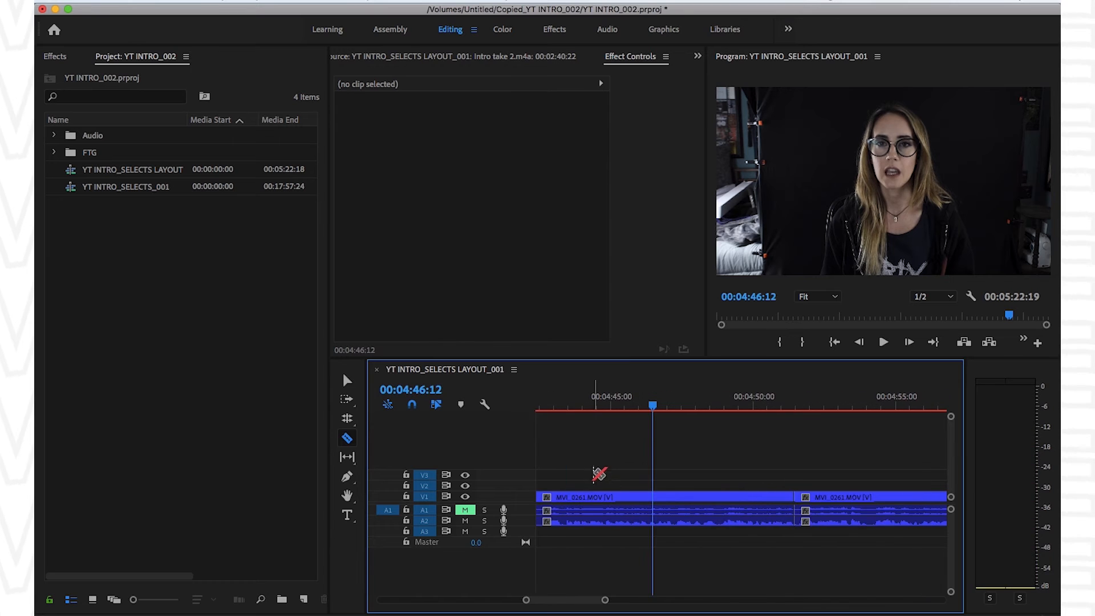
key(Up)
key(space)
key(equal)
key(equal)
key(space)
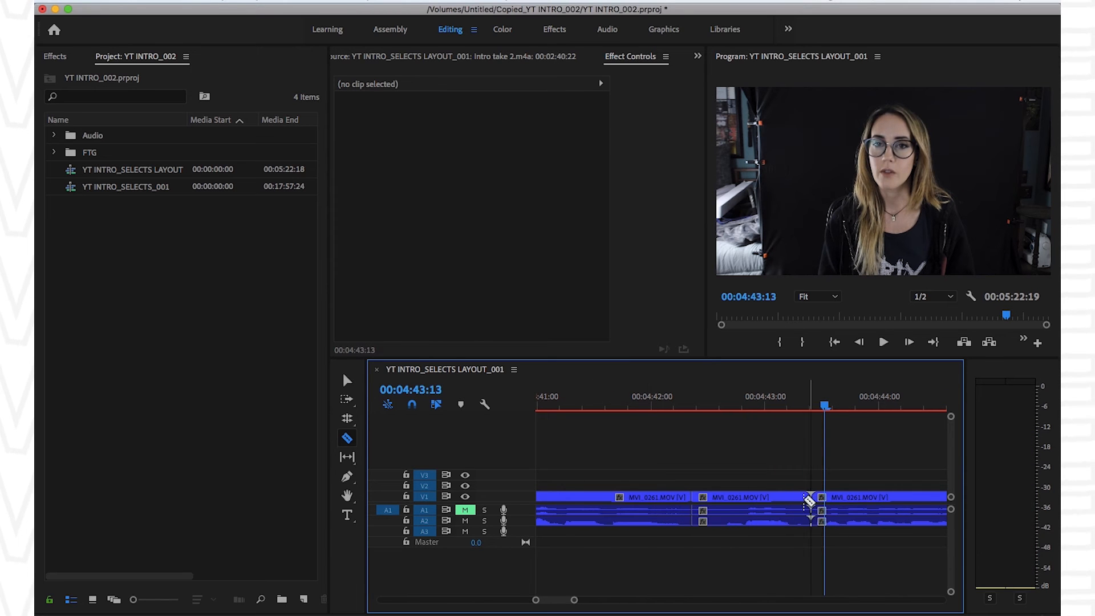
key(v)
click(784, 507)
key(Delete)
- Play the take from about 00:04:43:10 onward to find where the unwanted speech begins
key(space)
key(minus)
key(minus)
key(minus)
key(c)
key(equal)
key(equal)
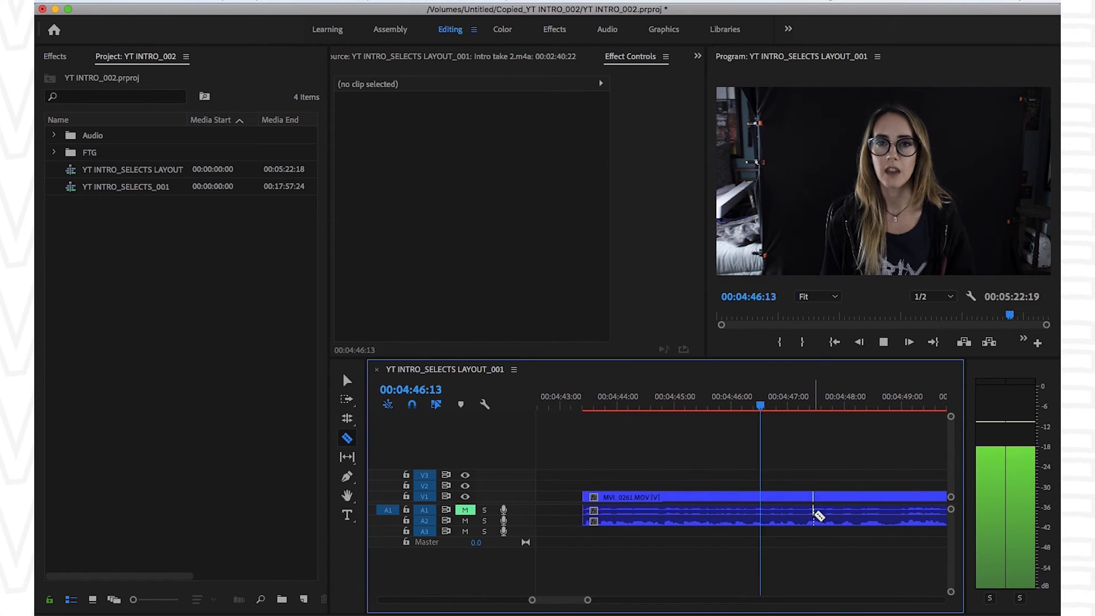
key(minus)
key(minus)
key(equal)
key(equal)
key(space)
- Replay the take's end, cut it at about 00:04:50:00 and delete the speech up to about 00:04:51:10
click(577, 404)
key(minus)
key(minus)
key(space)
click(677, 404)
key(equal)
key(equal)
key(super+k)
key(Delete)
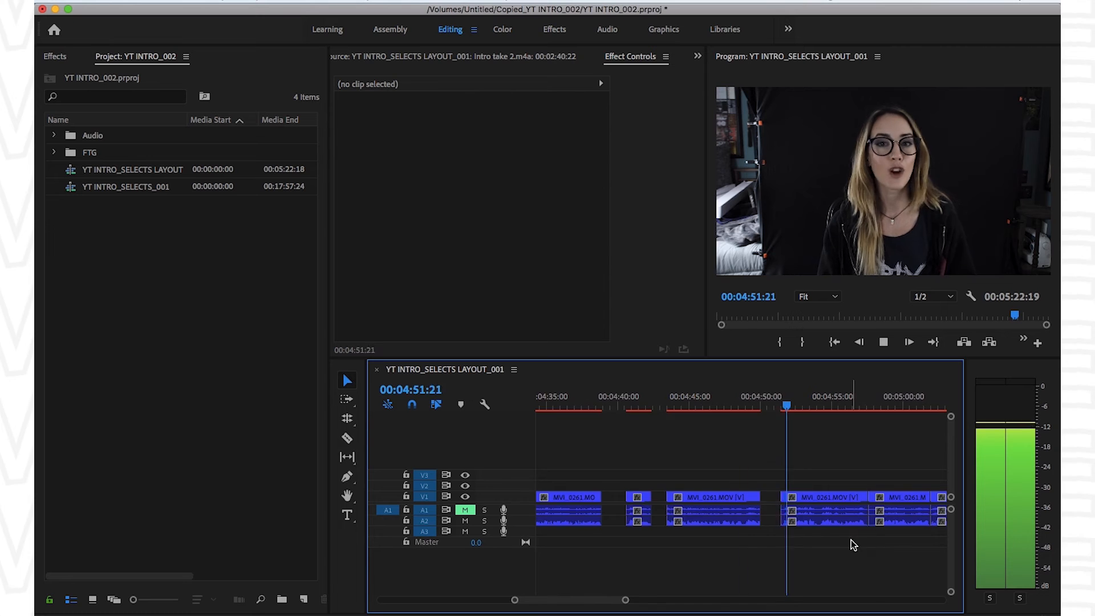
- Play the take from about 00:04:51:10 and trim its end back to about 00:04:57:11
key(space)
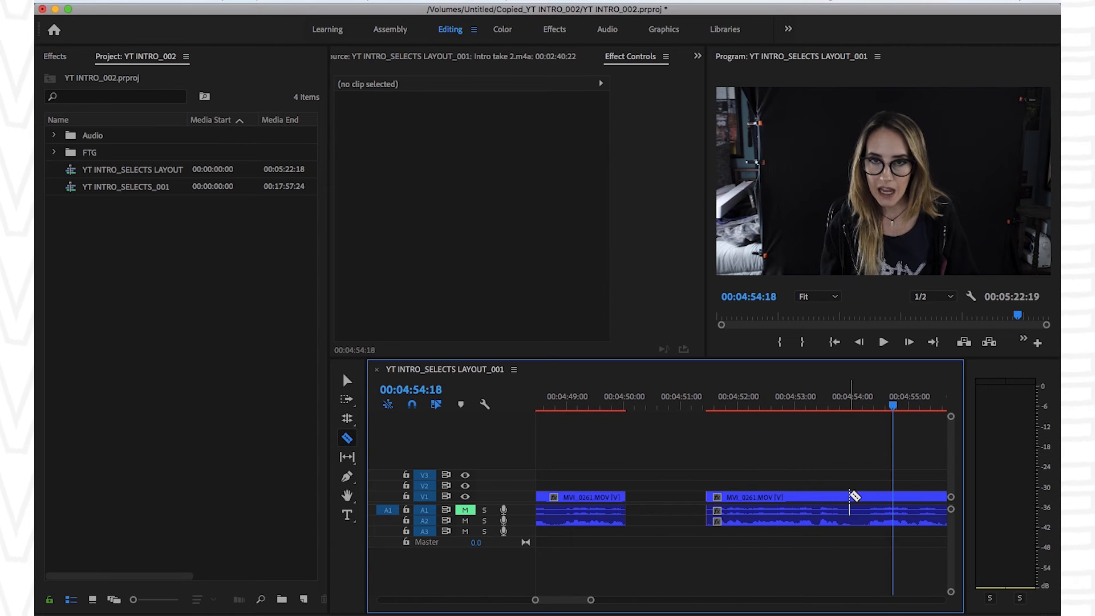
key(v)
key(space)
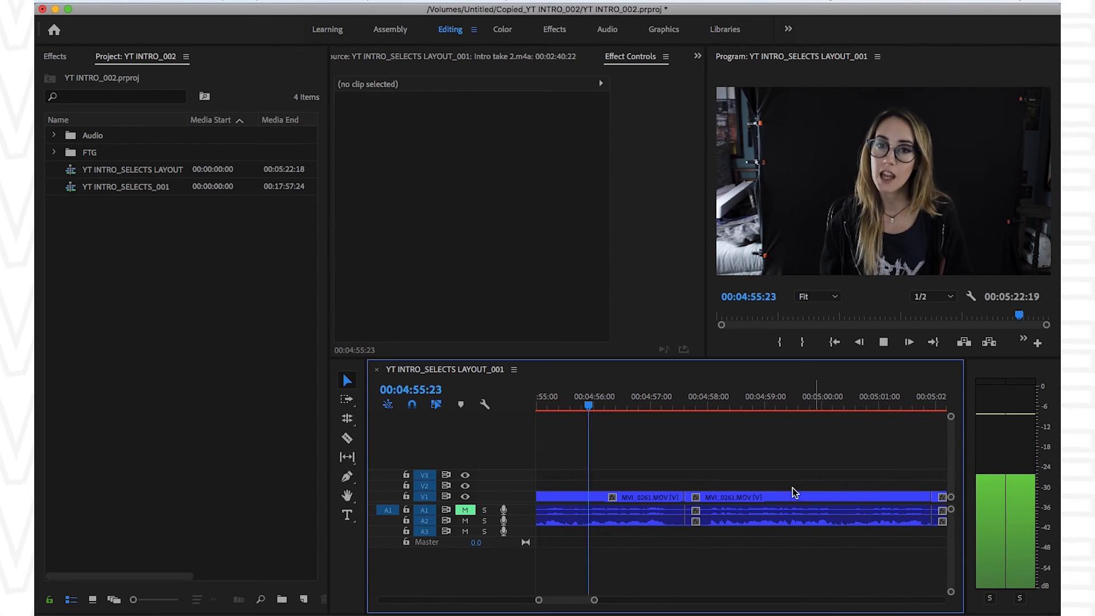
key(space)
key(=)
drag(757, 498, 747, 501)
- Cut the next MVI_0261.MOV clip at about 00:04:58:00 and delete the short piece before the cut
drag(752, 519, 783, 527)
key(space)
key(space)
key(super+k)
key(space)
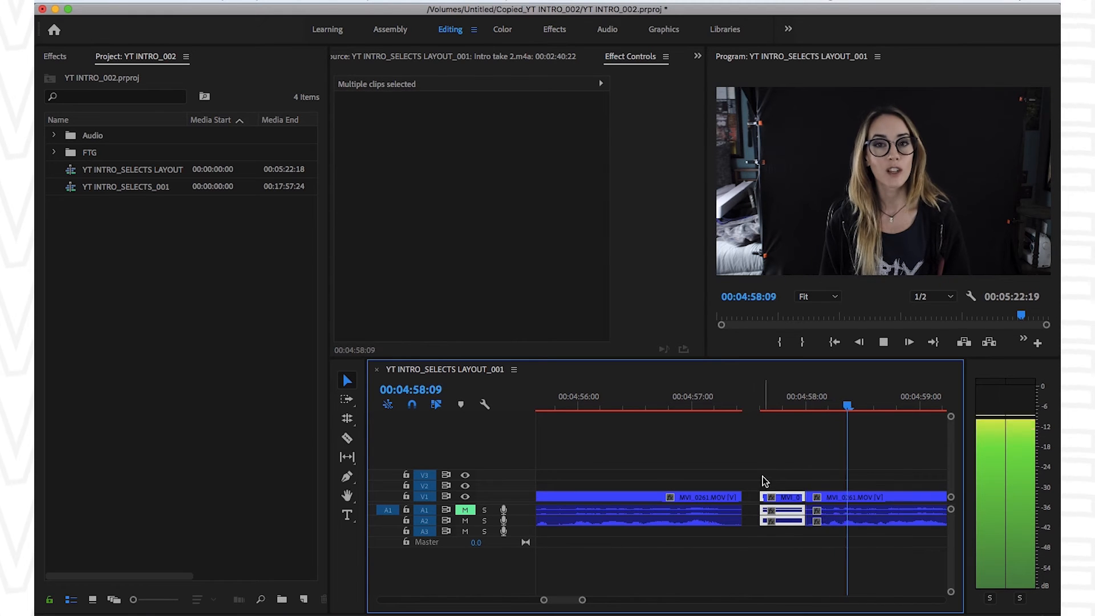
key(Delete)
- Delete the rest of that take, from about 00:04:58:00 to 00:05:02:00
key(-)
key(-)
key(-)
key(space)
drag(742, 467, 743, 532)
key(Delete)
- Try deleting the short clip between about 00:05:02:00 and 00:05:05:05, play the following take, and undo the deletion
key(space)
key(-)
key(=)
key(=)
key(=)
key(space)
drag(801, 465, 790, 553)
key(space)
key(-)
click(763, 468)
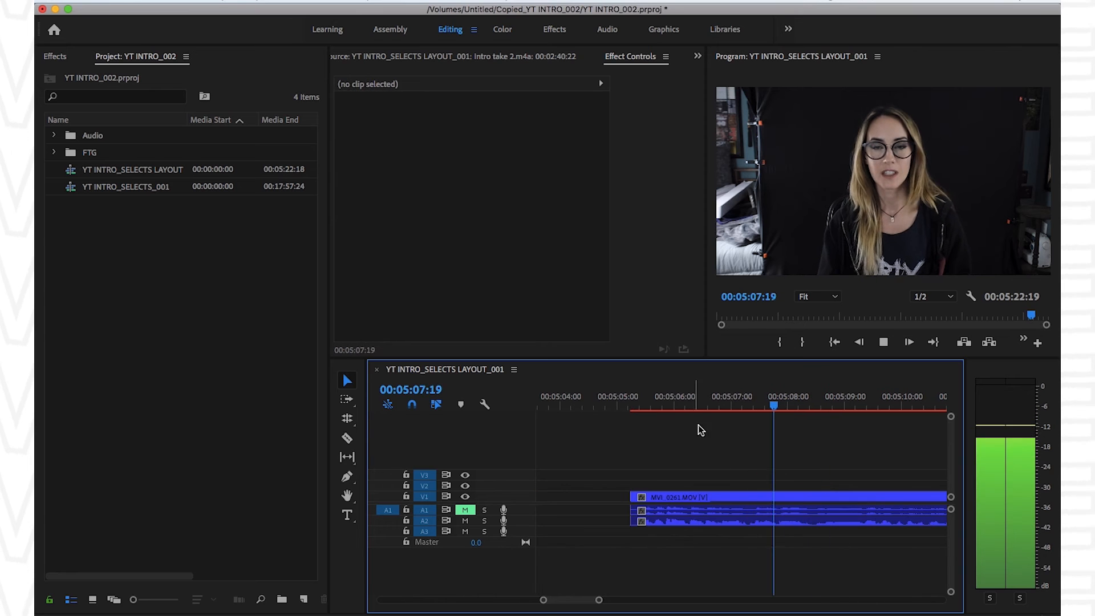
click(623, 509)
key(Delete)
key(=)
key(-)
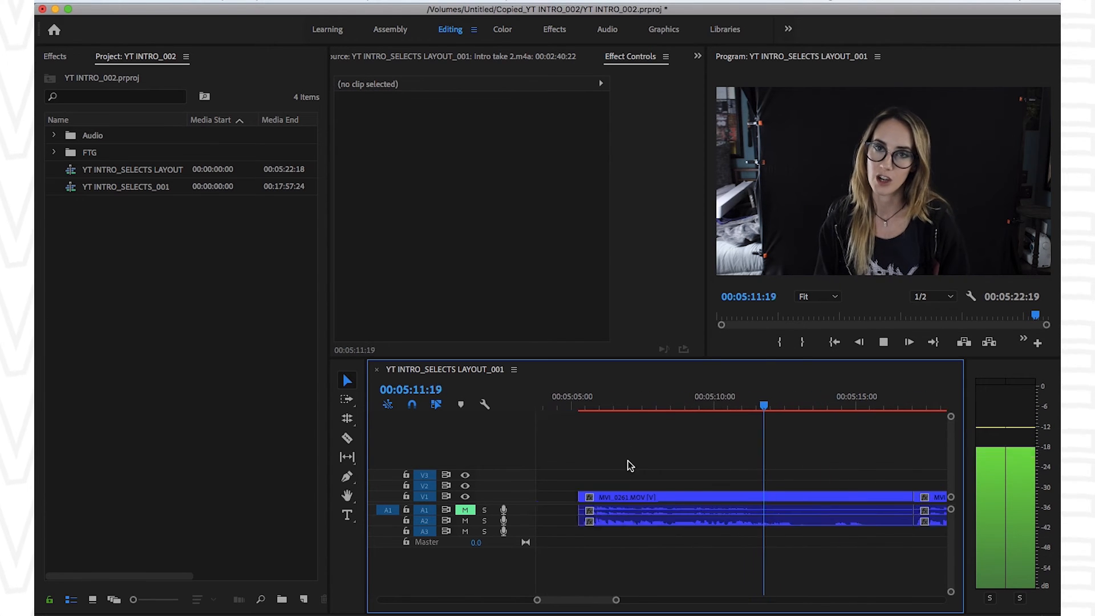
key(-)
key(super+z)
- Replay the short clip that starts at about 00:05:02:00 to judge where its usable line ends
key(space)
key(-)
click(632, 401)
key(space)
key(=)
key(=)
click(814, 495)
key(Down)
key(=)
key(-)
key(space)
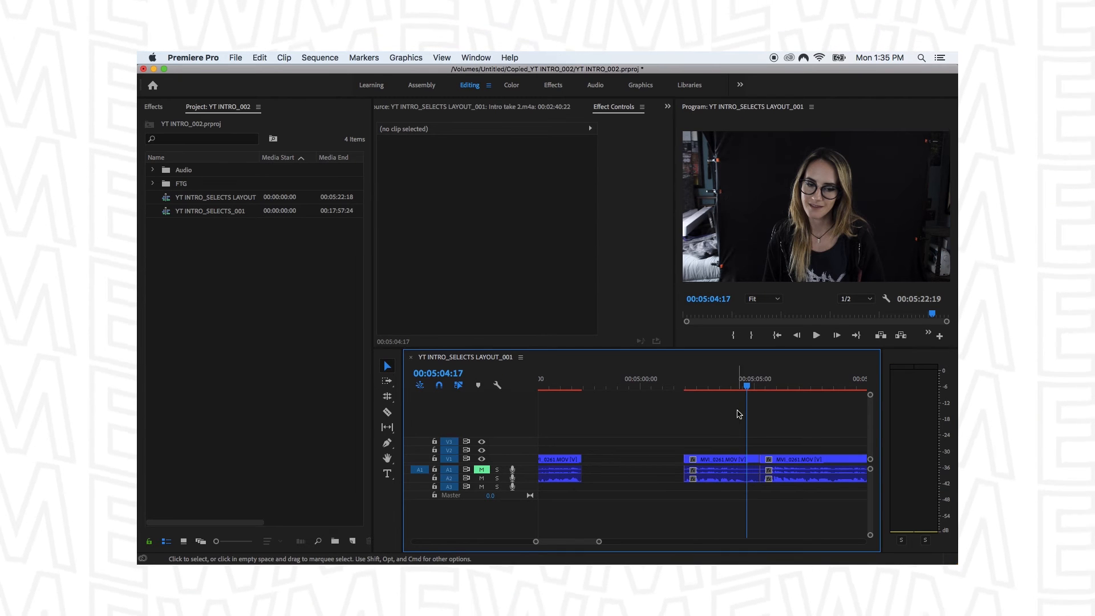
- Cut the short clip at about 00:05:04:13 and delete the remainder up to about 00:05:05:05
click(704, 384)
key(space)
key(space)
key(super+k)
click(752, 459)
key(Delete)
- Play the next take from about 00:05:05:05 to 00:05:10:17 to find unwanted speech
key(space)
key(-)
click(788, 475)
click(796, 434)
key(-)
key(=)
key(=)
key(-)
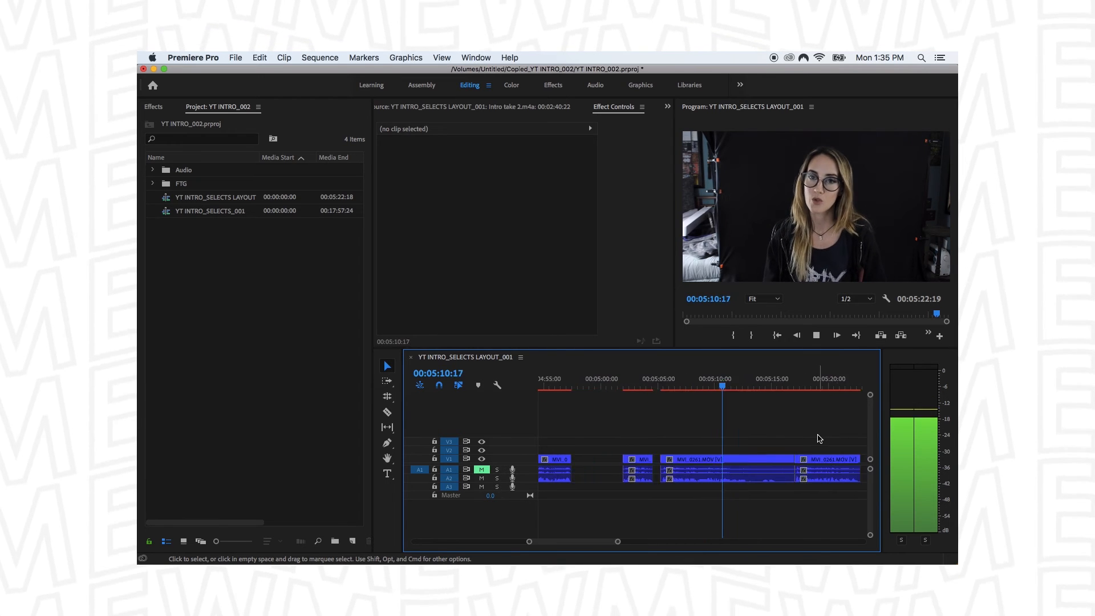
- Cut the take at about 00:05:12:21 and 00:05:14:03 and delete the speech between those cuts
key(=)
key(space)
key(super+k)
click(774, 386)
key(super+k)
key(space)
click(757, 459)
key(Delete)
- Delete the piece of the take from about 00:05:15:10 to 00:05:17:00
key(space)
click(812, 474)
key(Delete)
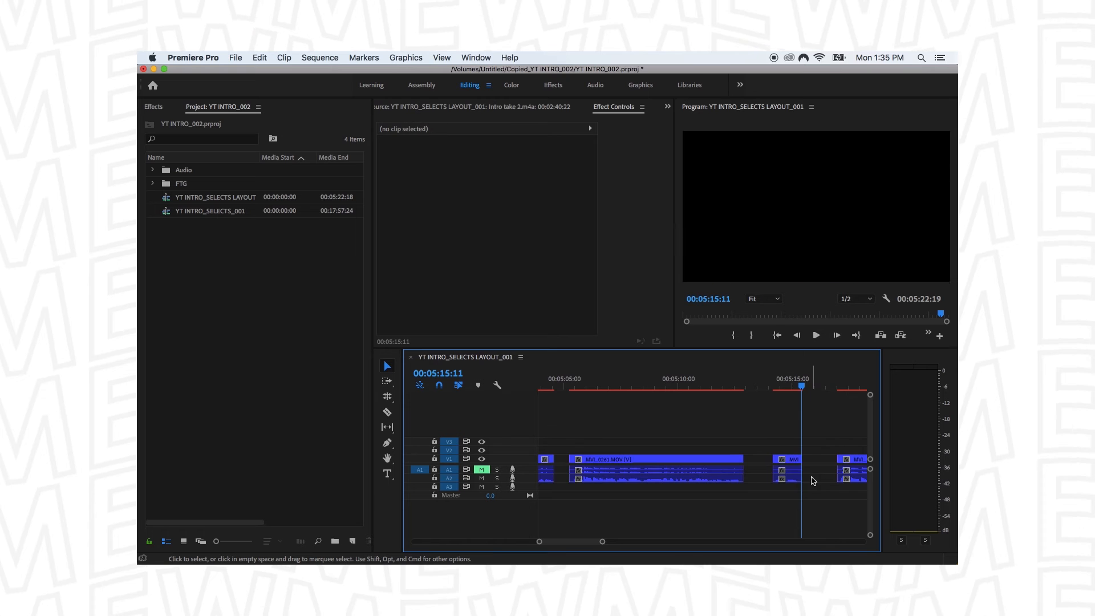
- Play the final take through to 00:05:22:14 and delete the two earlier clips between about 00:05:05:05 and 00:05:15:10
key(space)
key(-)
key(-)
key(=)
key(=)
key(-)
drag(620, 423, 687, 483)
key(Delete)
key(space)
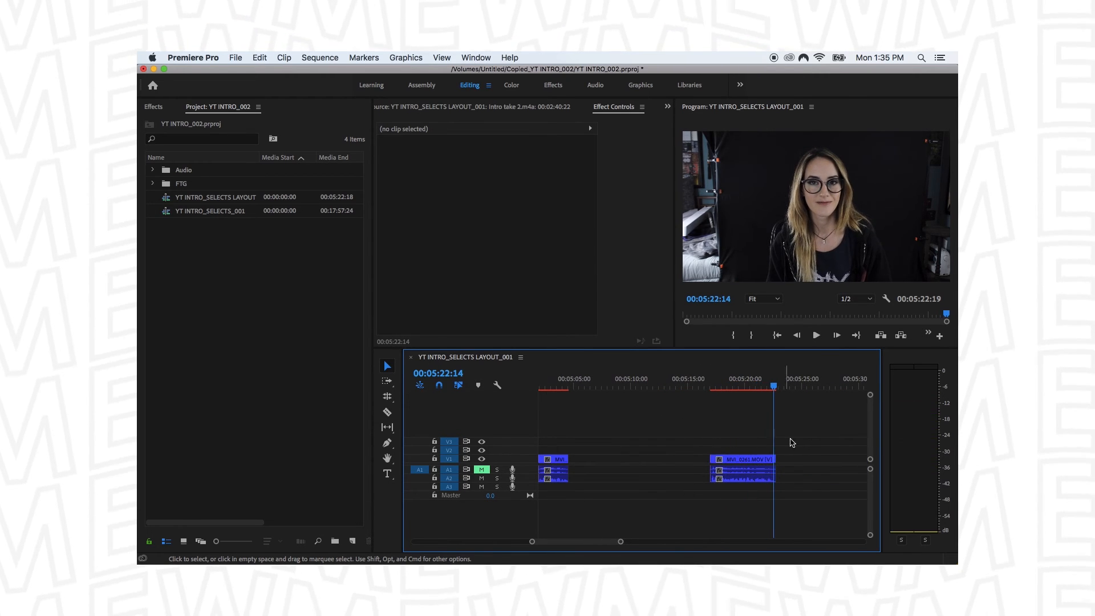
key(-)
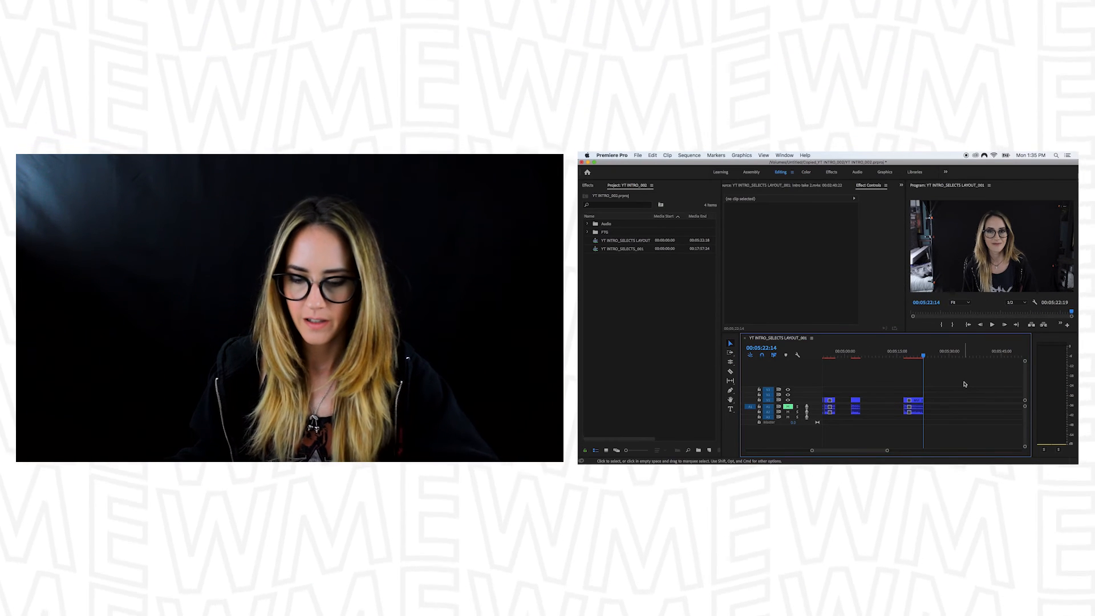
- Select all clips in the YT INTRO_SELECTS LAYOUT_001 sequence and close every gap between them
key(Home)
key(-)
key(-)
key(-)
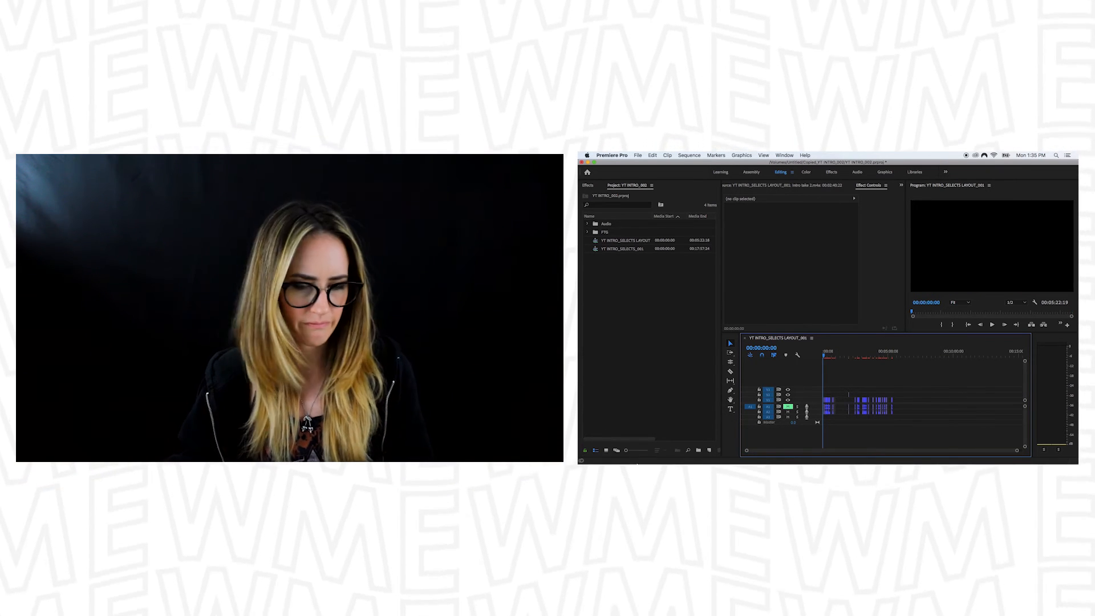
key(super+a)
click(963, 418)
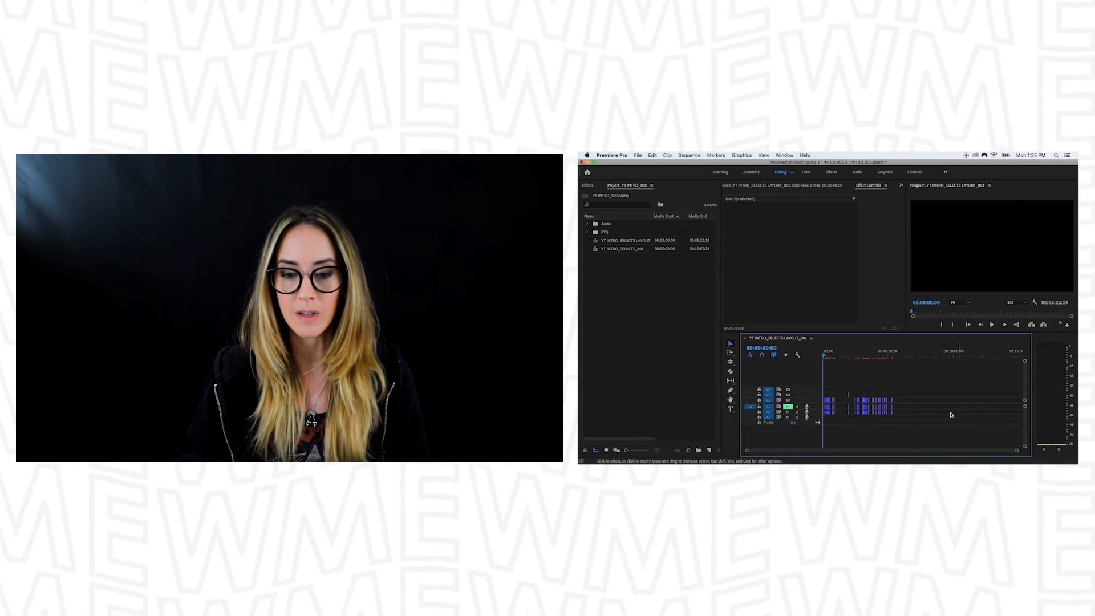
key(=)
key(minus)
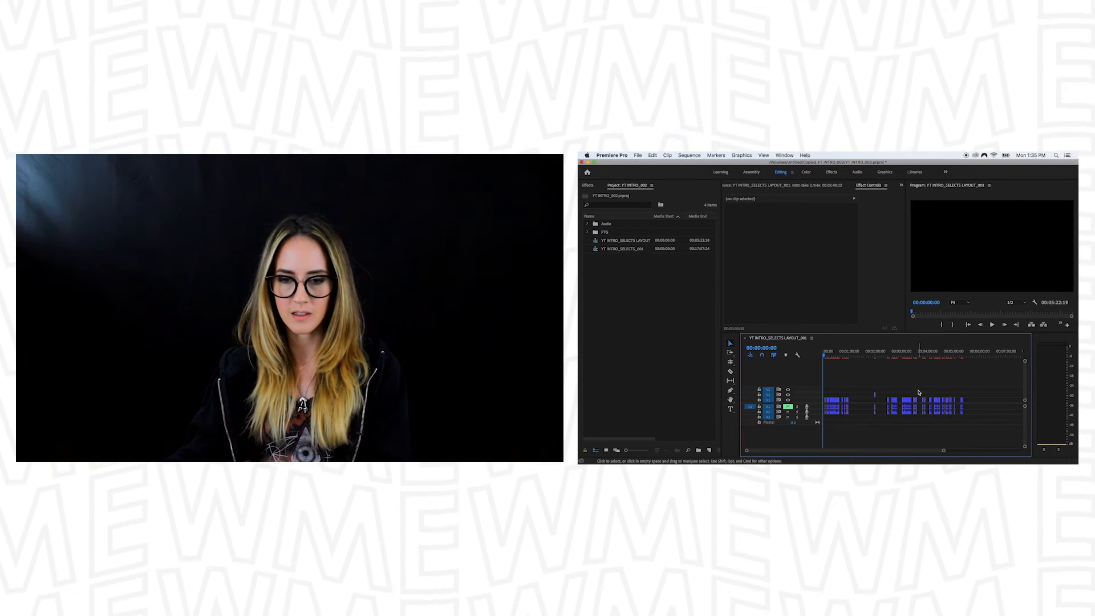
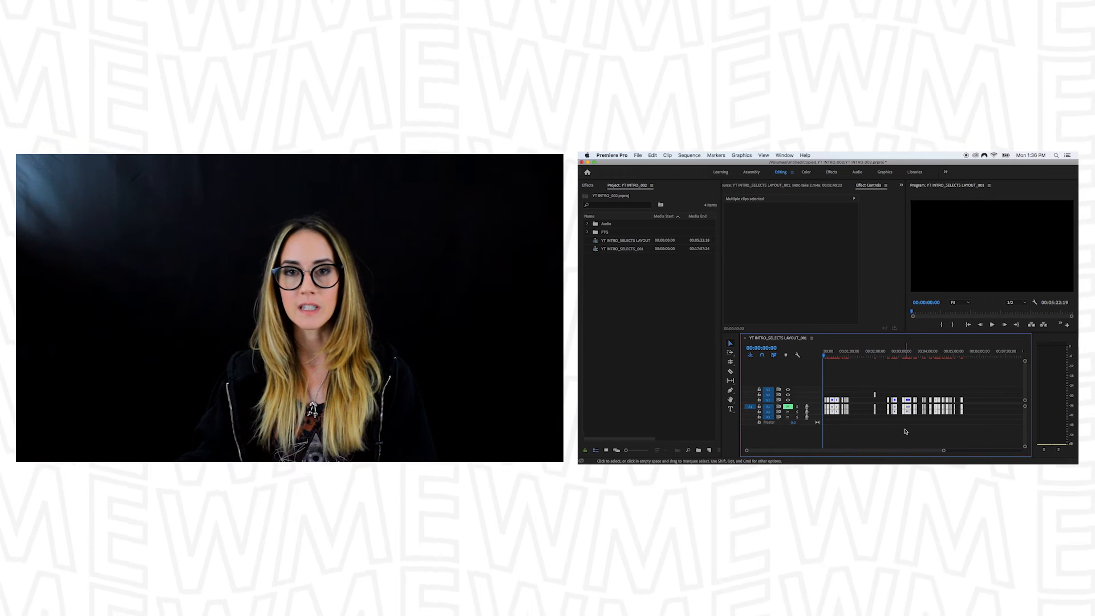
click(683, 154)
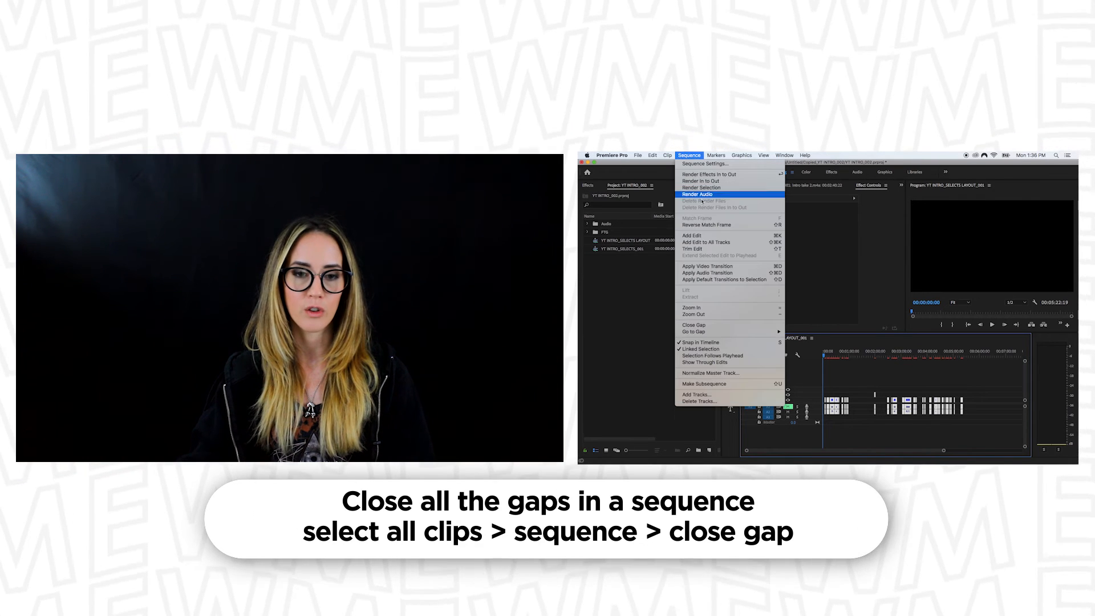
click(719, 327)
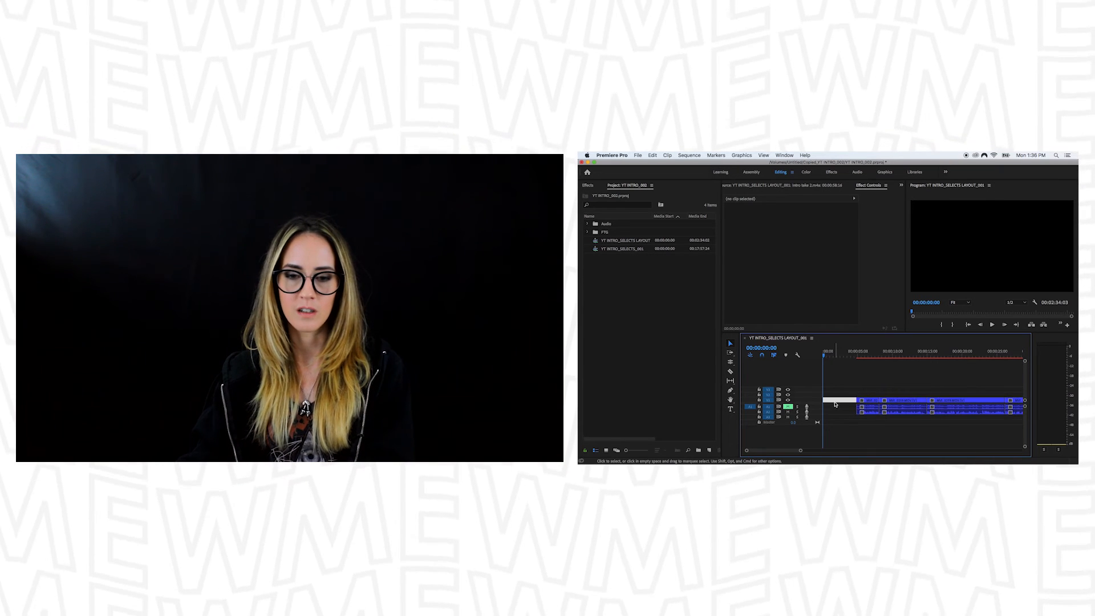
- Remove the empty gap at the sequence start and take the short clip at about 00:00:45:03 off track V2
key(minus)
key(minus)
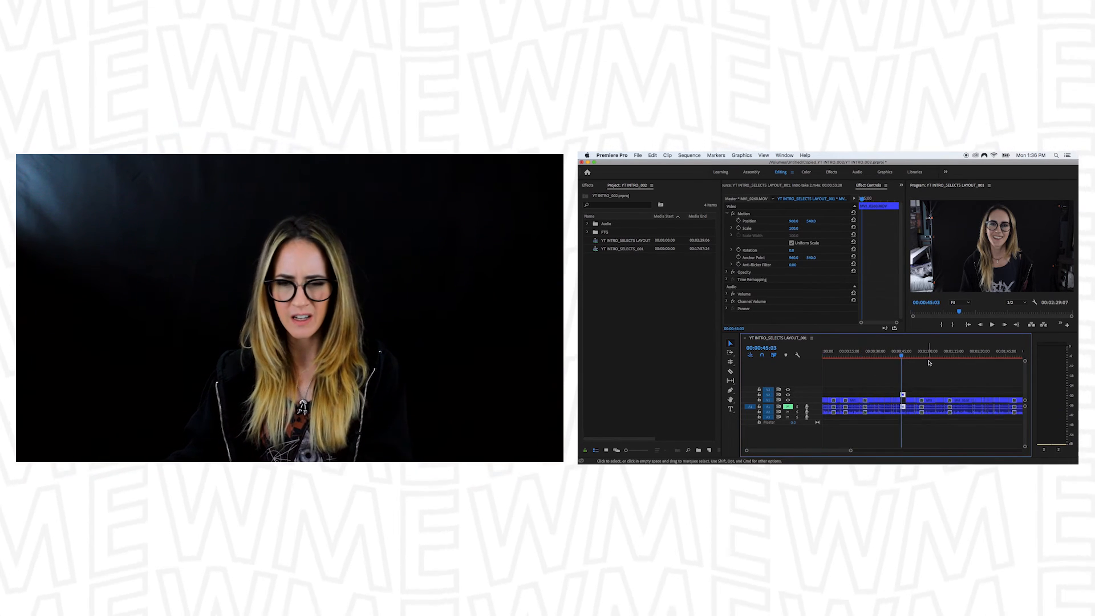
key(equal)
key(equal)
key(equal)
click(908, 385)
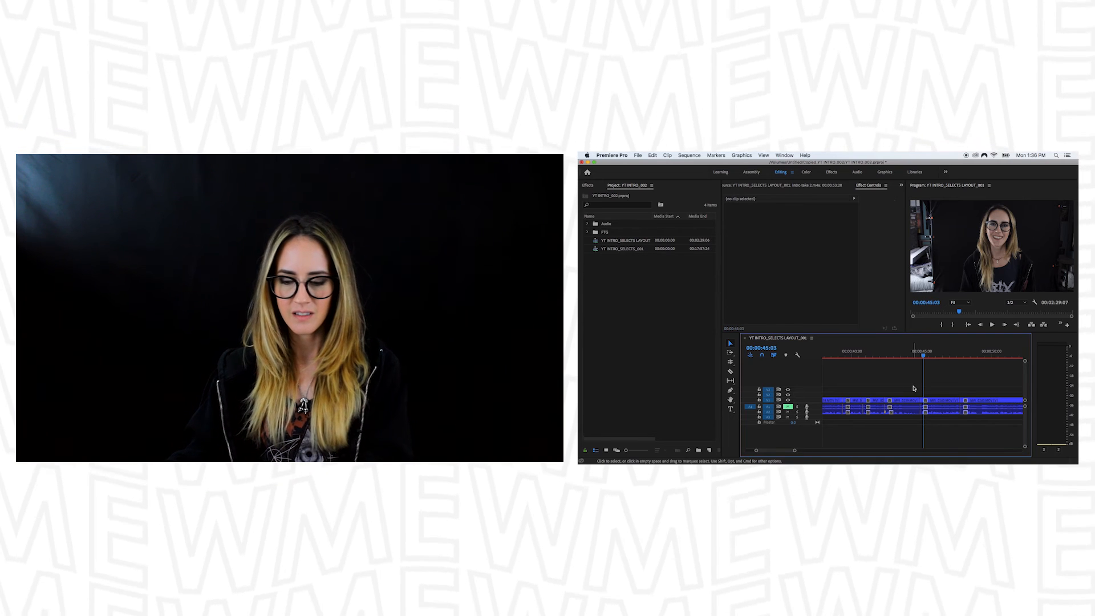
- Play the sequence from its start to about 00:00:20:00, and add a marker at about 00:00:17:16
key(Home)
key(space)
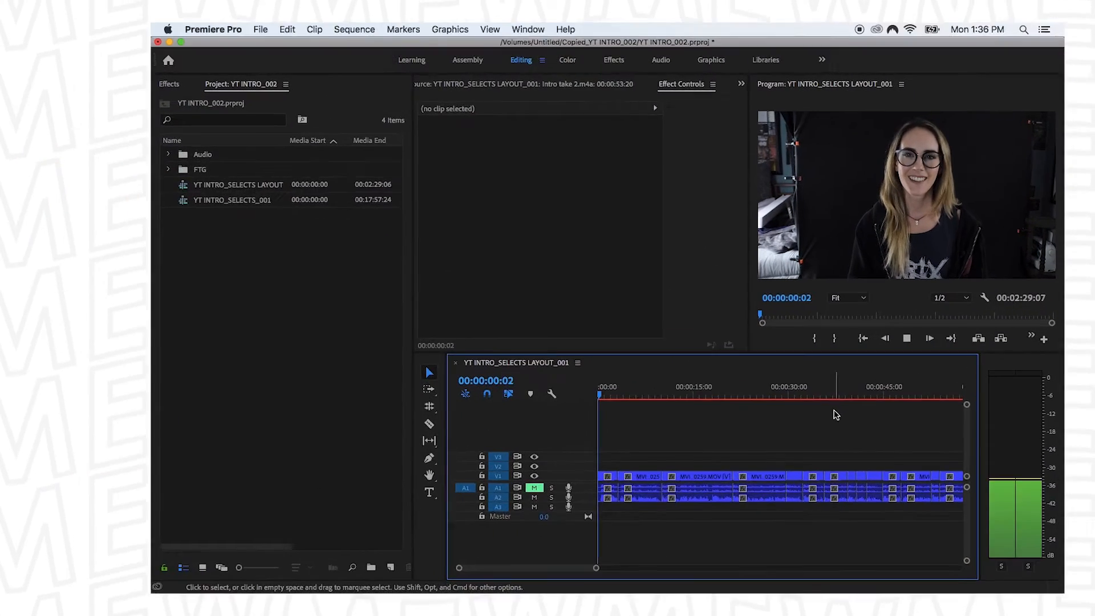
key(equal)
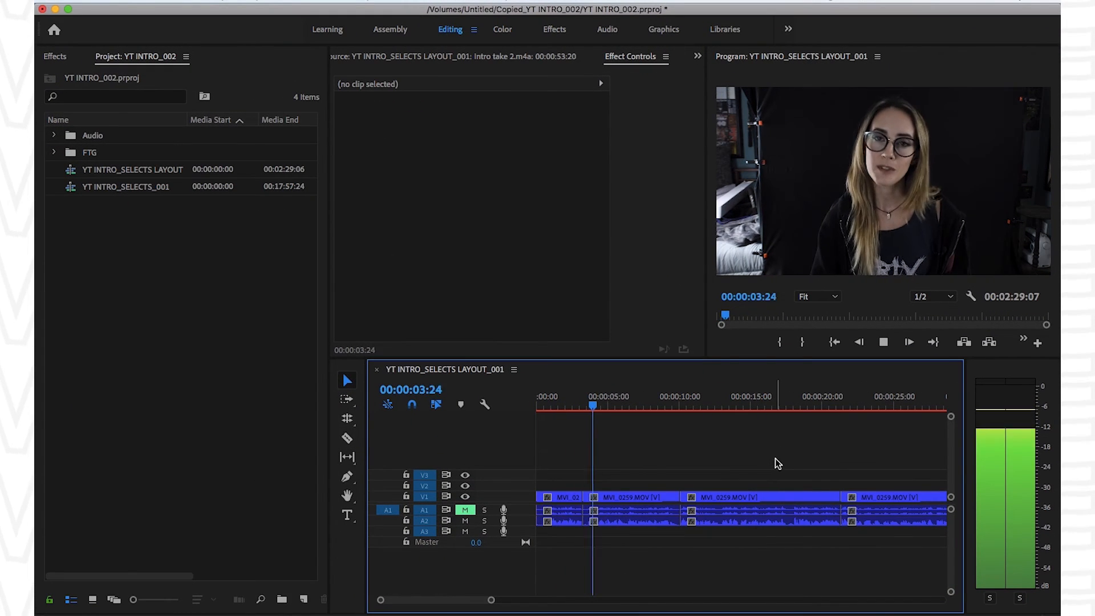
key(=)
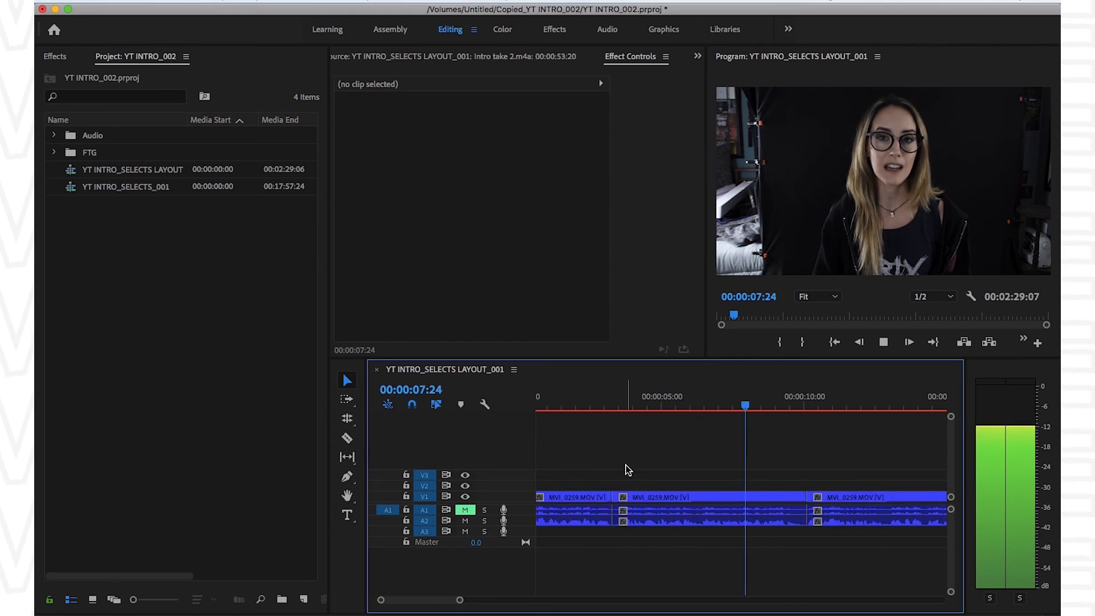
key(minus)
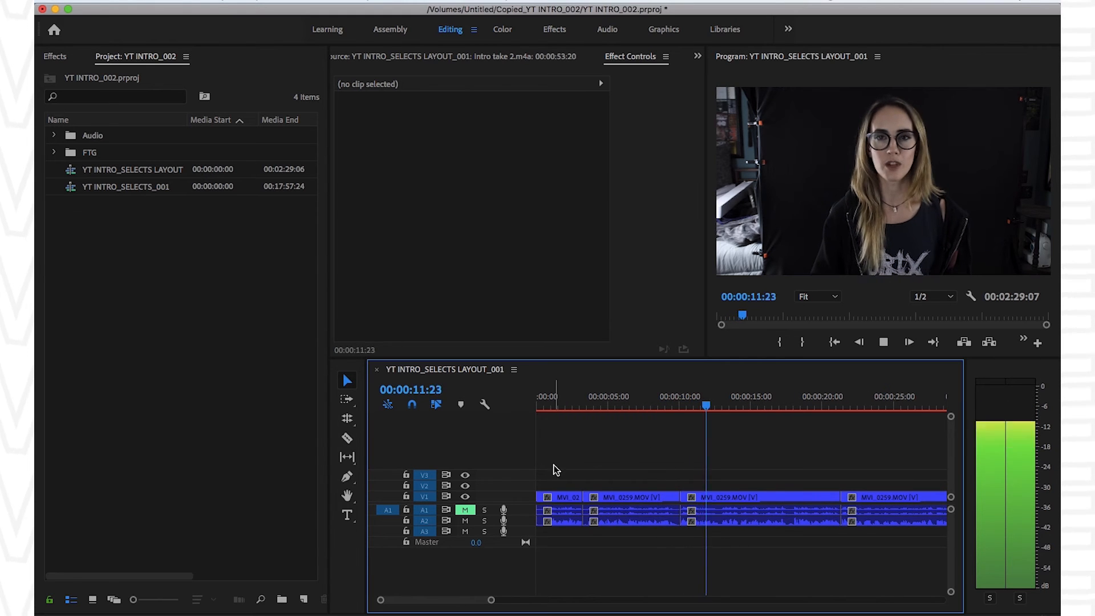
key(minus)
key(=)
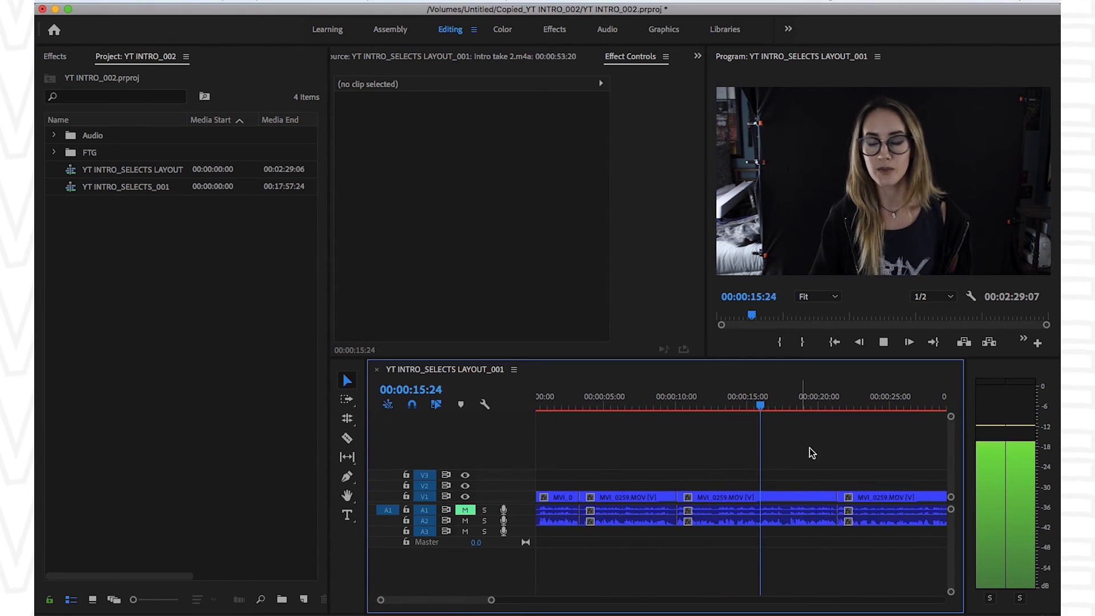
key(=)
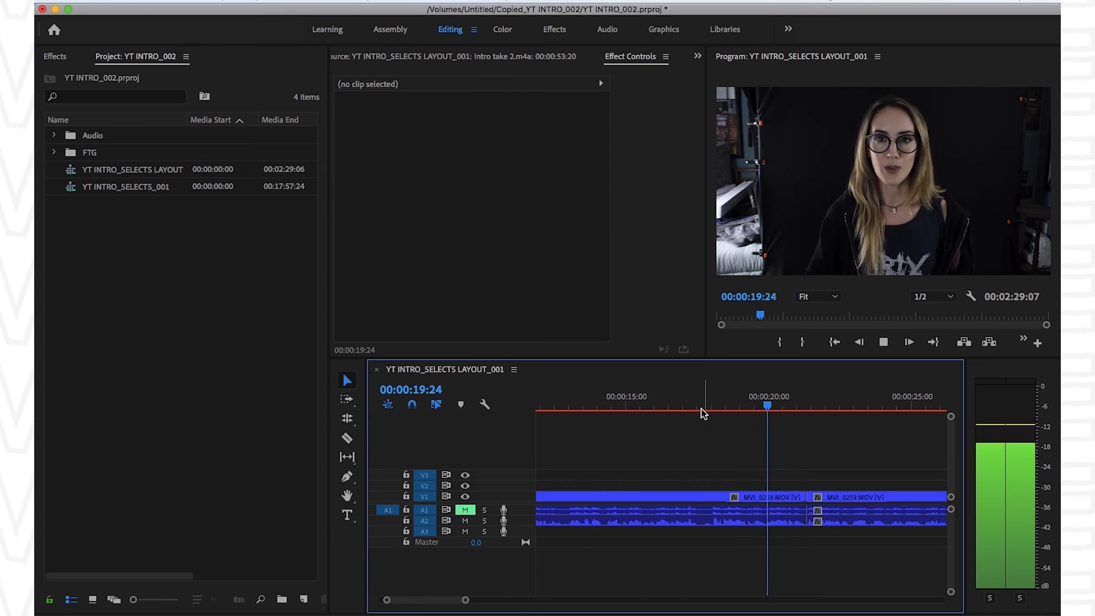
click(701, 402)
key(m)
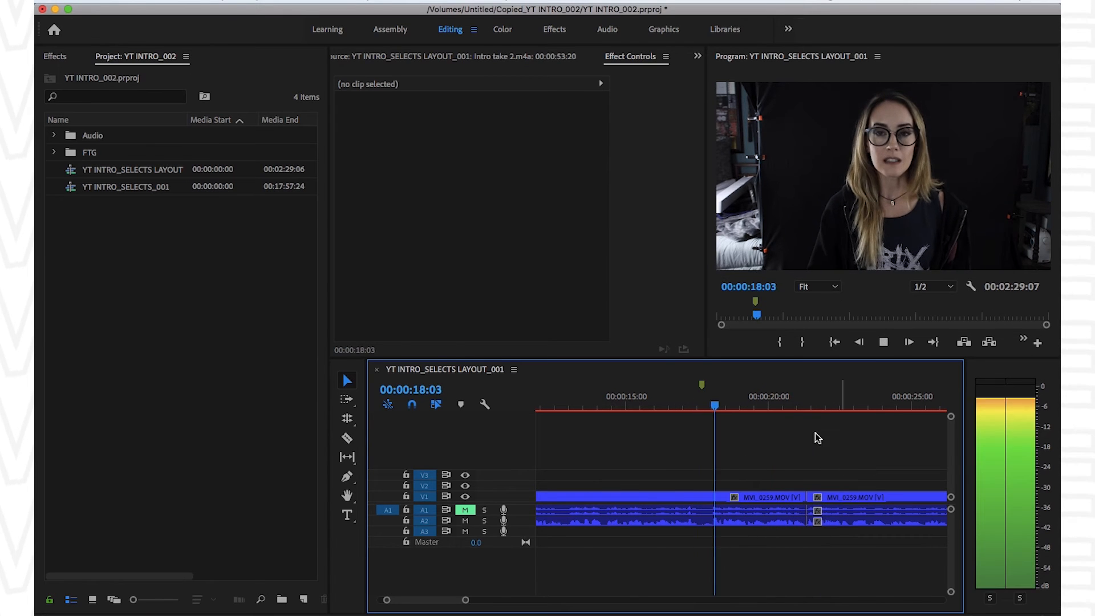
- Review the assembled takes from about 00:00:18:00 to 00:00:44:00, checking how the cuts flow
key(minus)
key(minus)
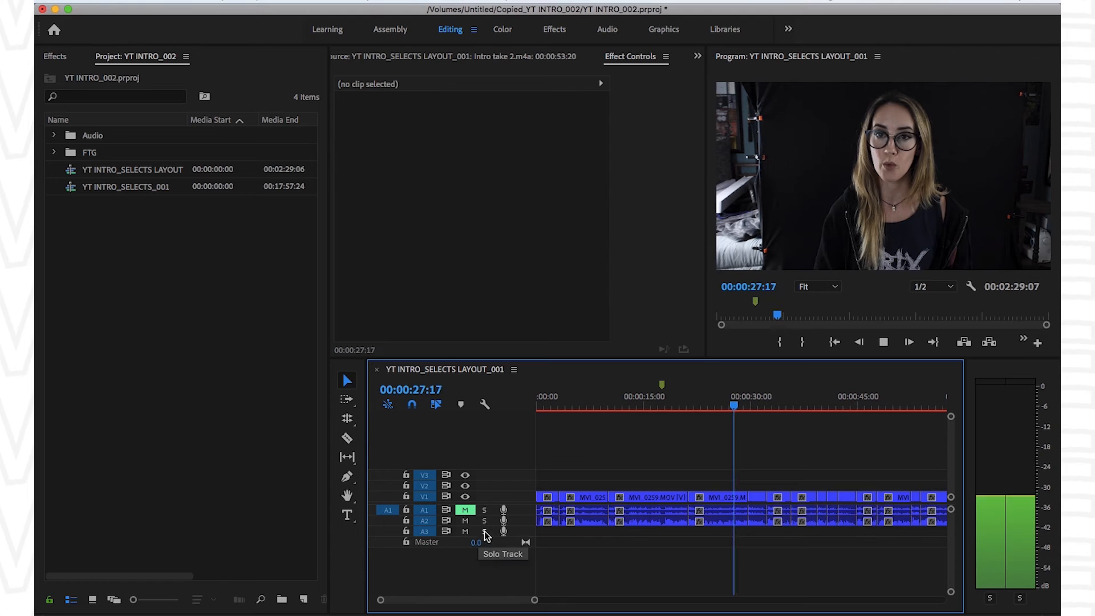
click(727, 410)
key(equal)
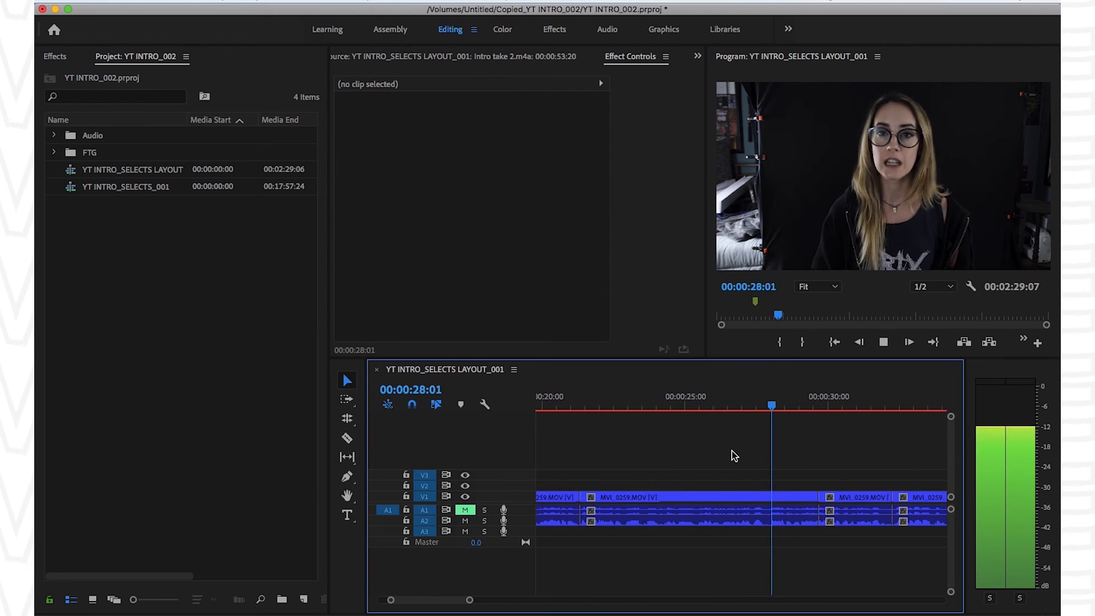
key(equal)
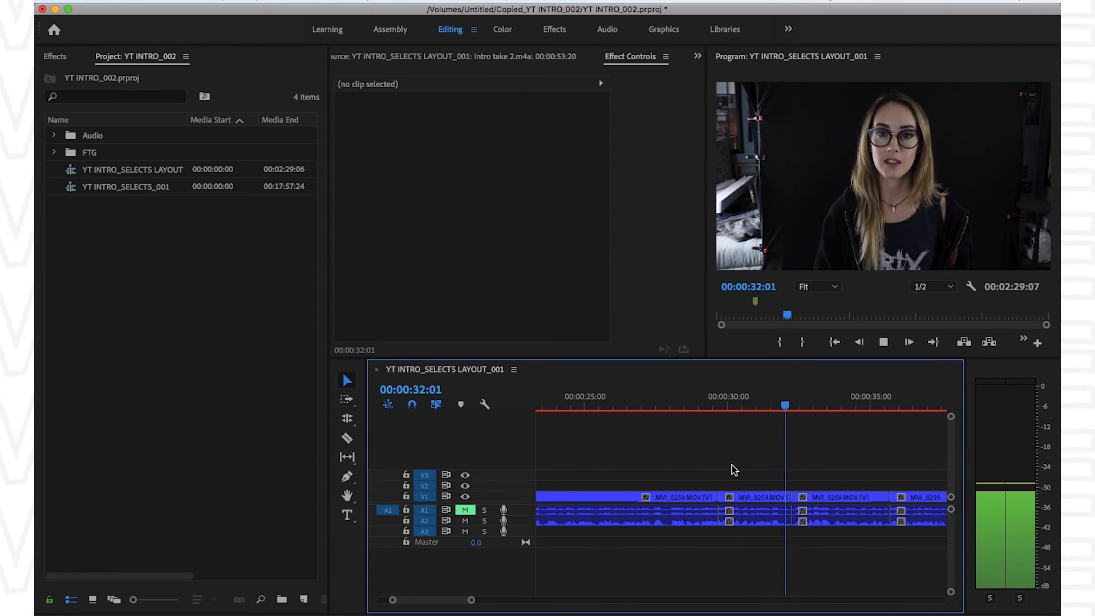
key(minus)
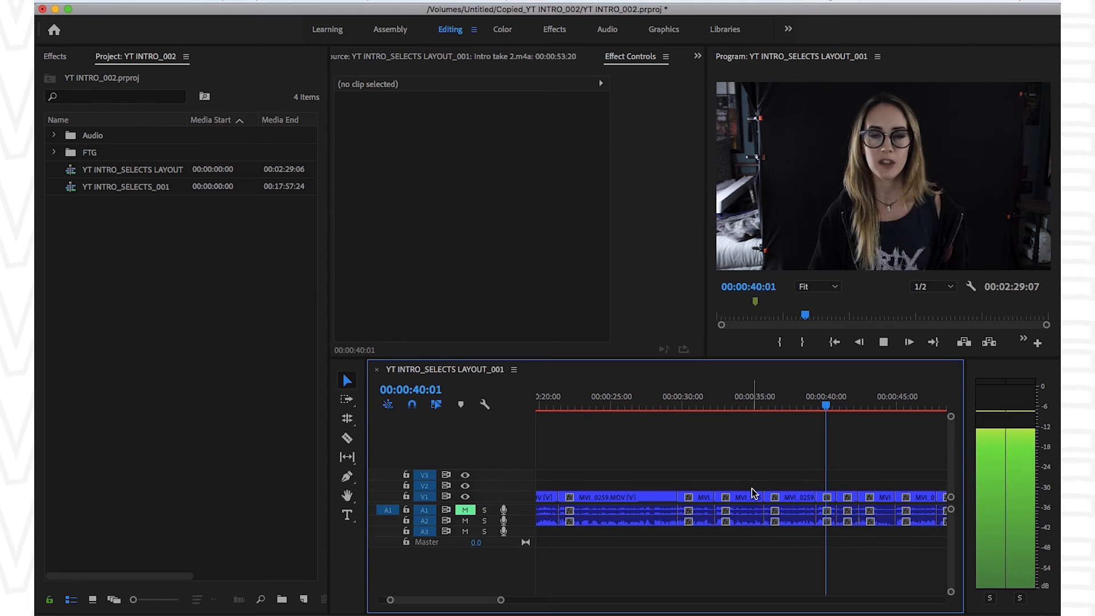
key(equal)
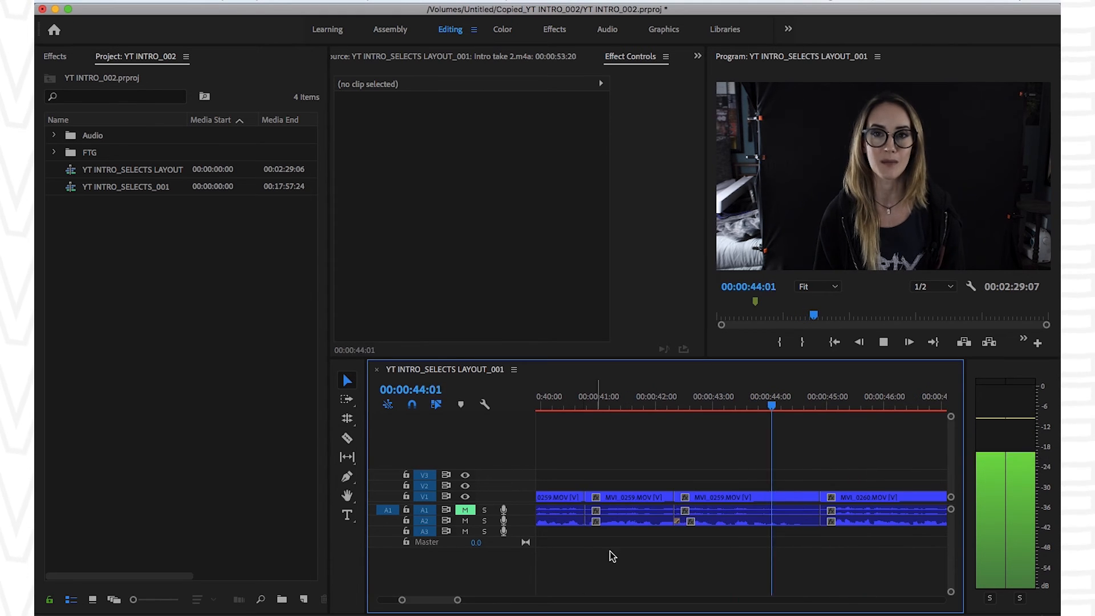
- Shift every clip after the cut at about 00:00:44:21 later by 10 frames to open a short pause
key(minus)
key(a)
drag(780, 482, 785, 482)
key(v)
click(775, 474)
key(minus)
key(equal)
key(equal)
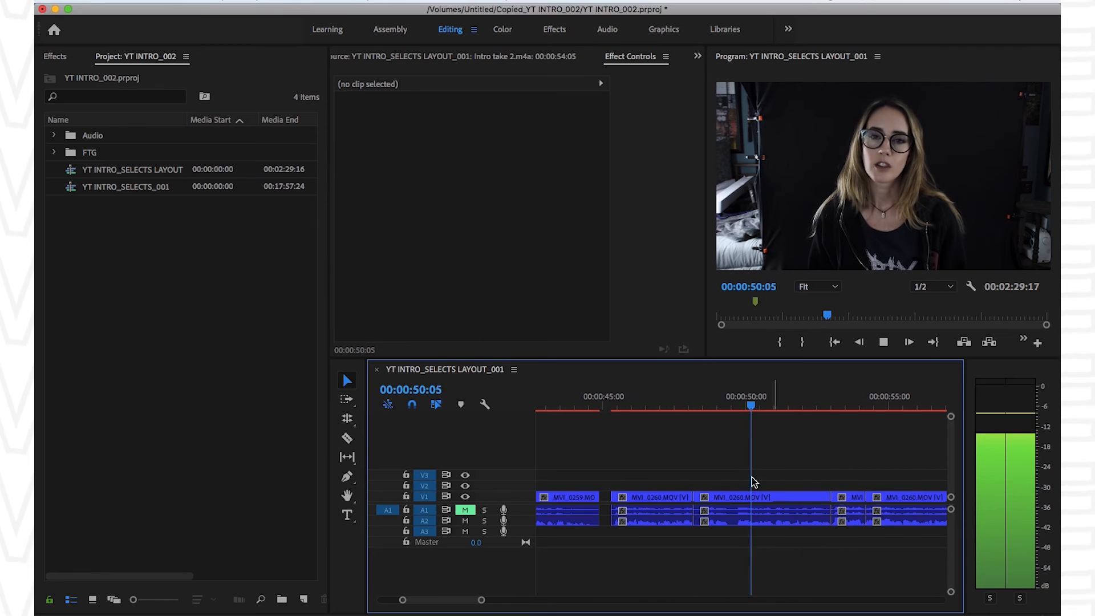
- Shift all clips after about 00:01:05:02 later by 00:00:01:15, and extend the picture clip over the short gap at about 00:00:45:00
key(minus)
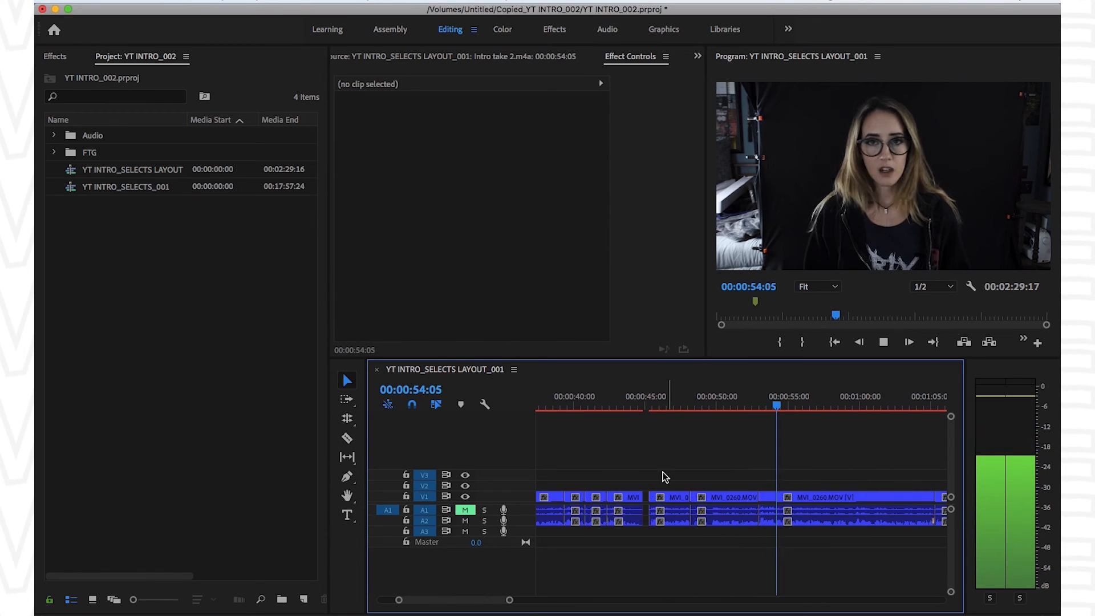
key(minus)
key(equal)
key(a)
drag(877, 510, 900, 510)
key(minus)
key(v)
click(625, 439)
drag(616, 496, 622, 496)
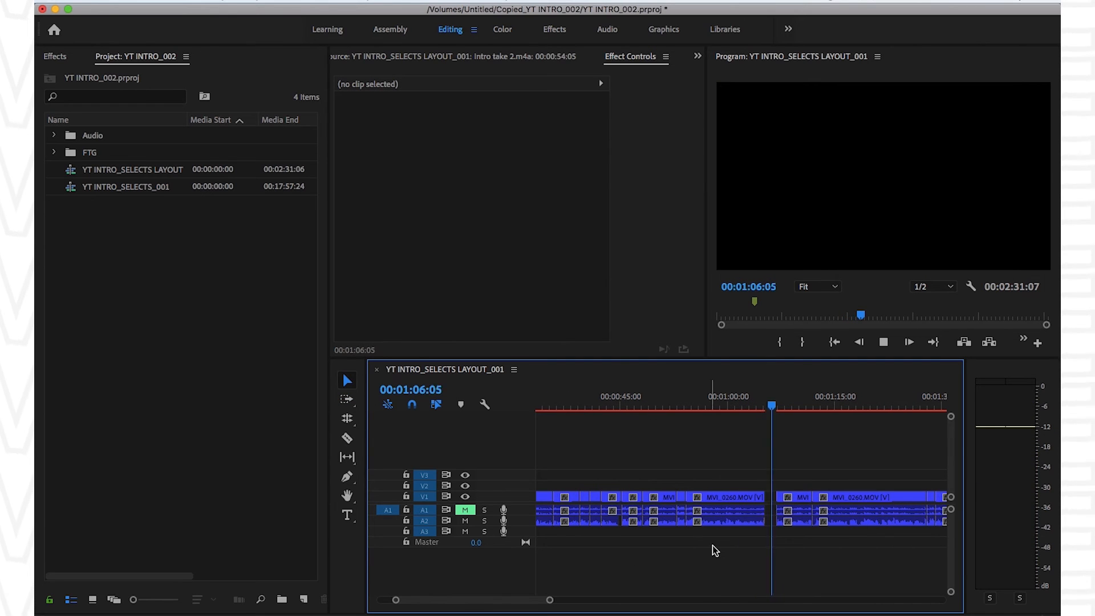
- Widen the gap after about 00:01:05:05 by moving all following clips another two seconds later
key(equal)
key(equal)
key(equal)
key(a)
click(758, 471)
drag(758, 470, 816, 471)
click(605, 408)
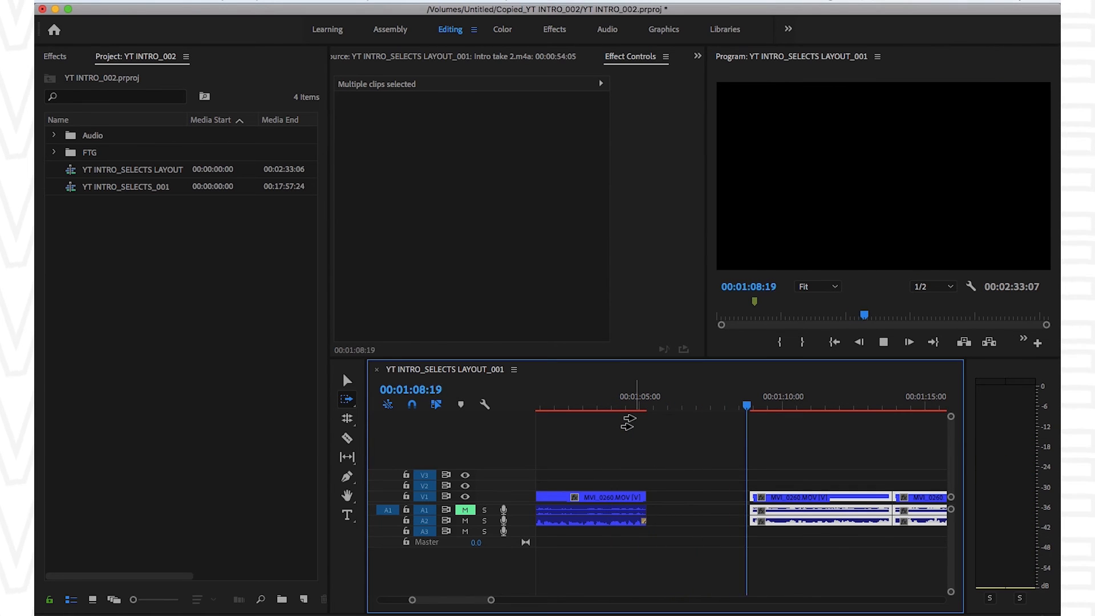
key(v)
click(799, 438)
key(backslash)
key(equal)
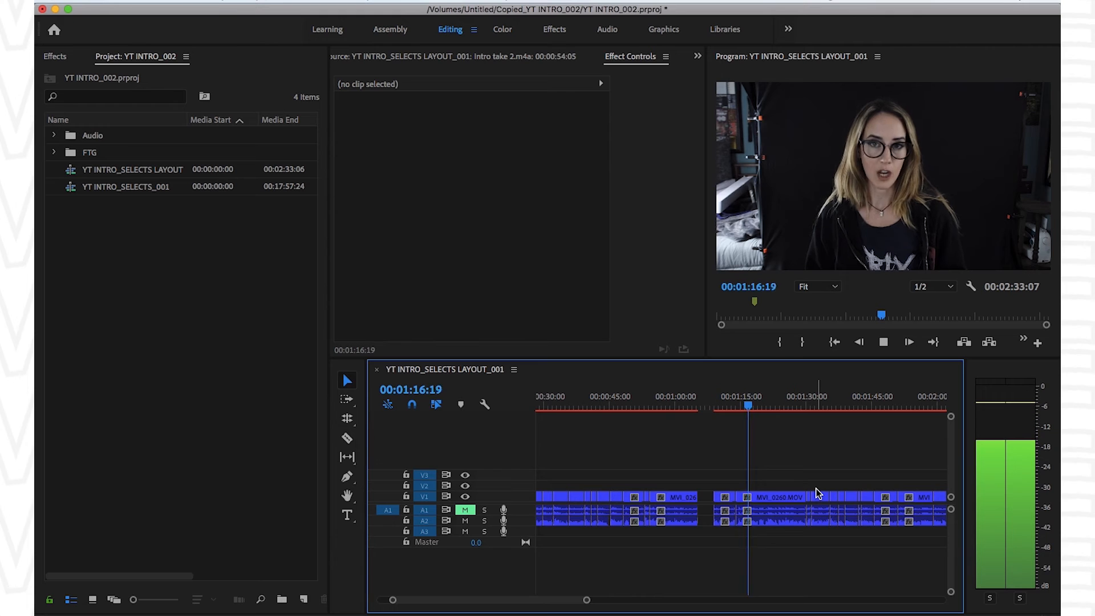
- Replay the passage between about 00:01:13:00 and 00:01:20:04 to check where the speech should be cut
key(space)
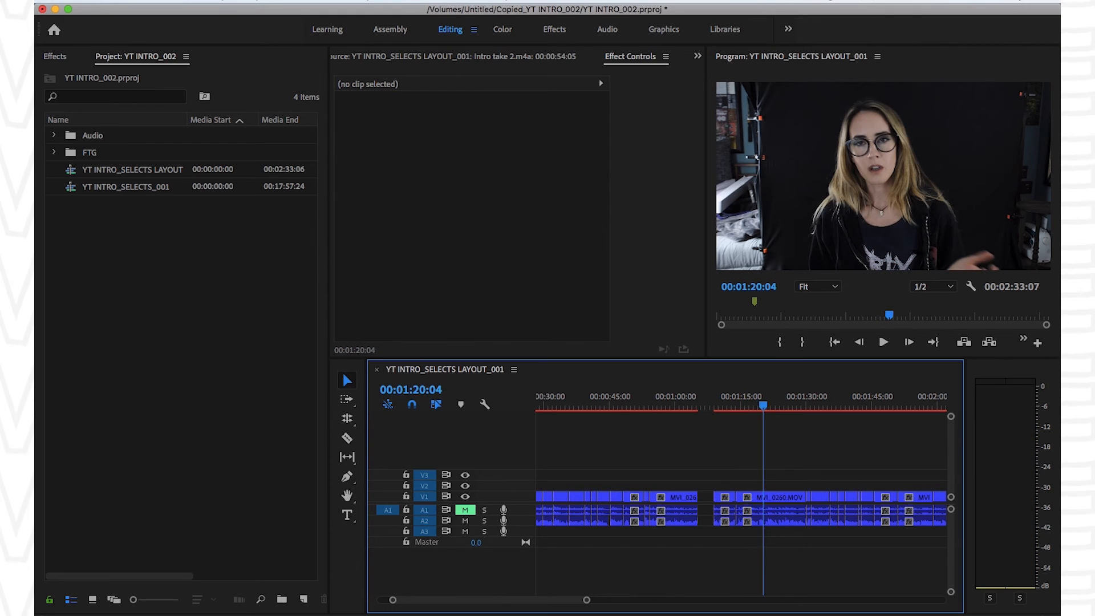
key(equal)
key(equal)
key(equal)
key(minus)
key(minus)
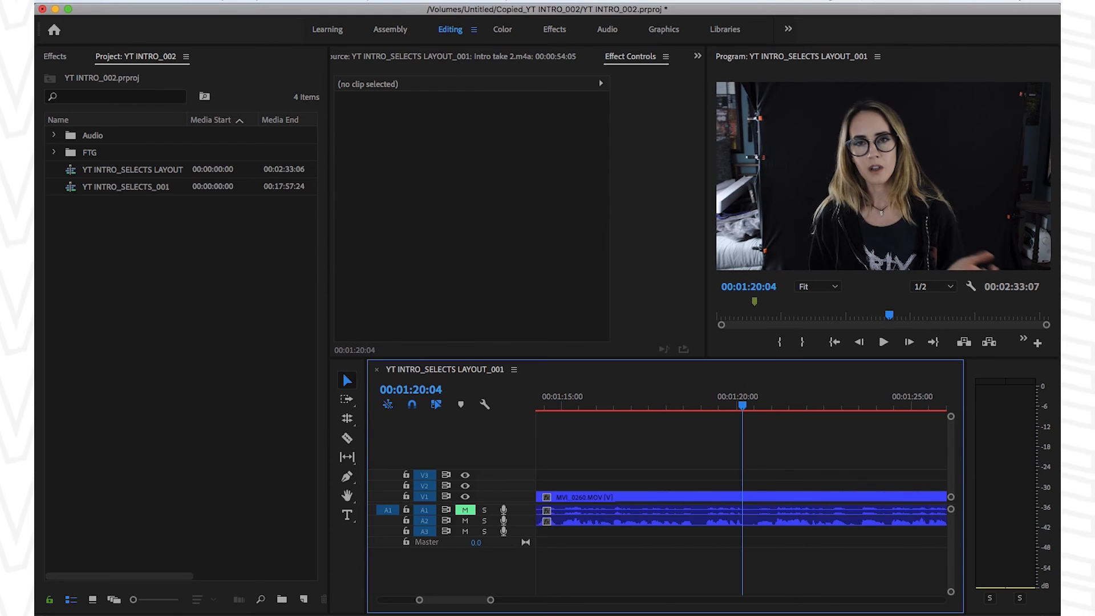
click(580, 385)
key(space)
key(minus)
key(minus)
key(equal)
key(equal)
key(space)
key(space)
key(space)
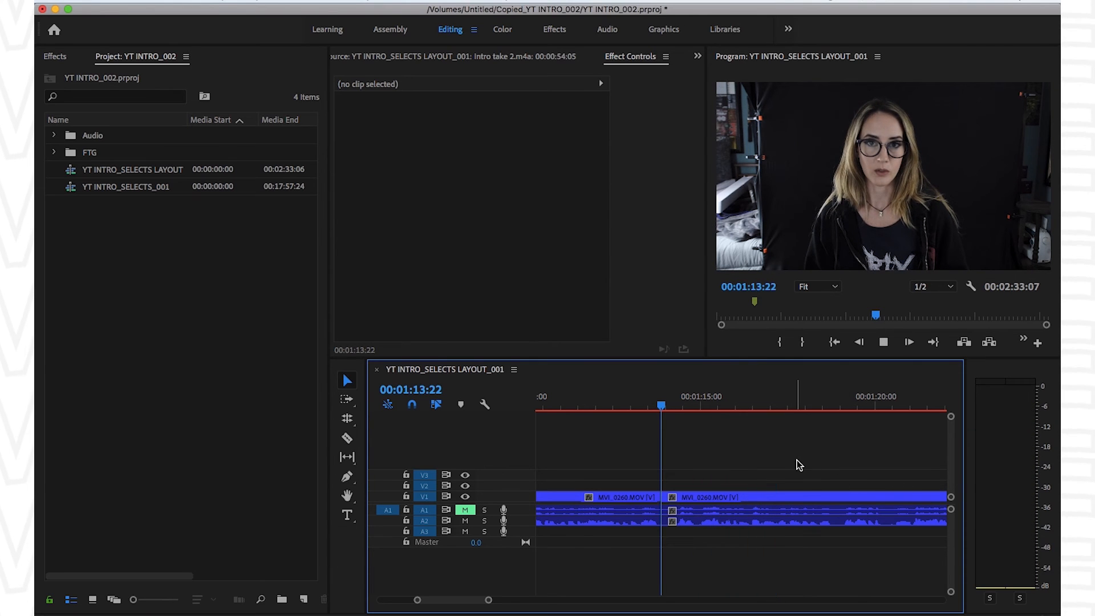
- Play the take to the end of the wanted phrase and cut it at 00:01:17:04
key(space)
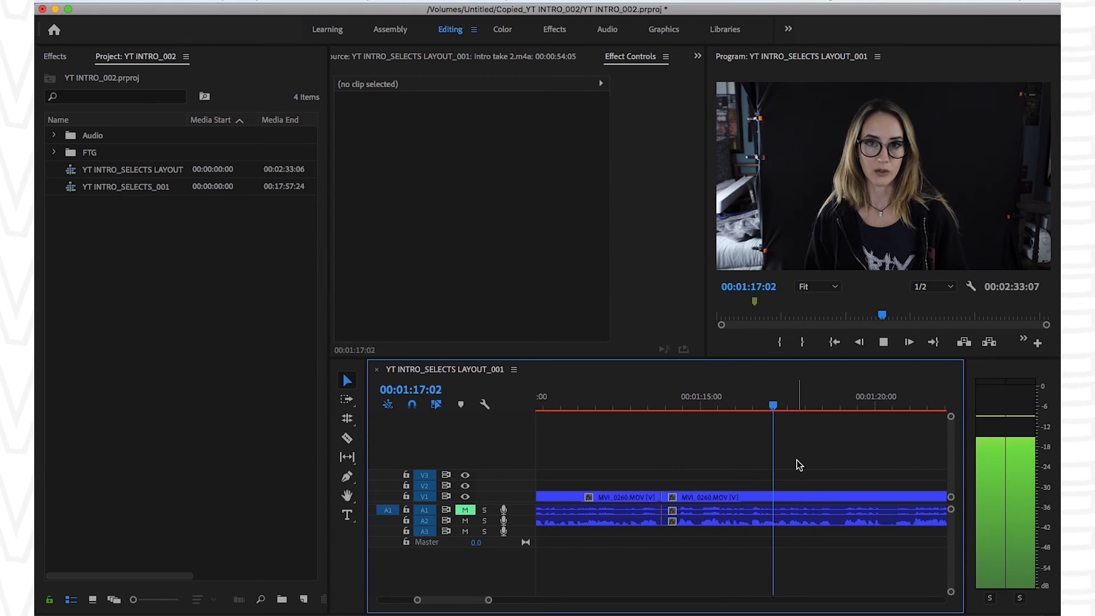
key(space)
key(space)
key(space)
key(minus)
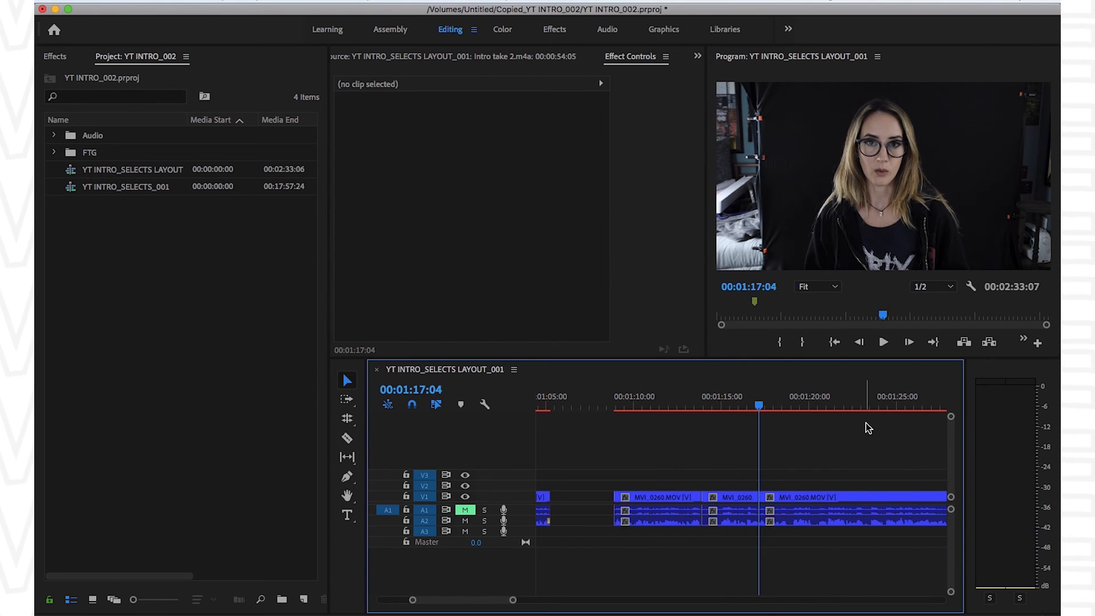
- Delete the section from 00:01:17:04 to about 00:01:24:09 and close the gap it leaves
click(866, 404)
key(space)
key(minus)
key(minus)
key(equal)
key(equal)
key(equal)
click(763, 402)
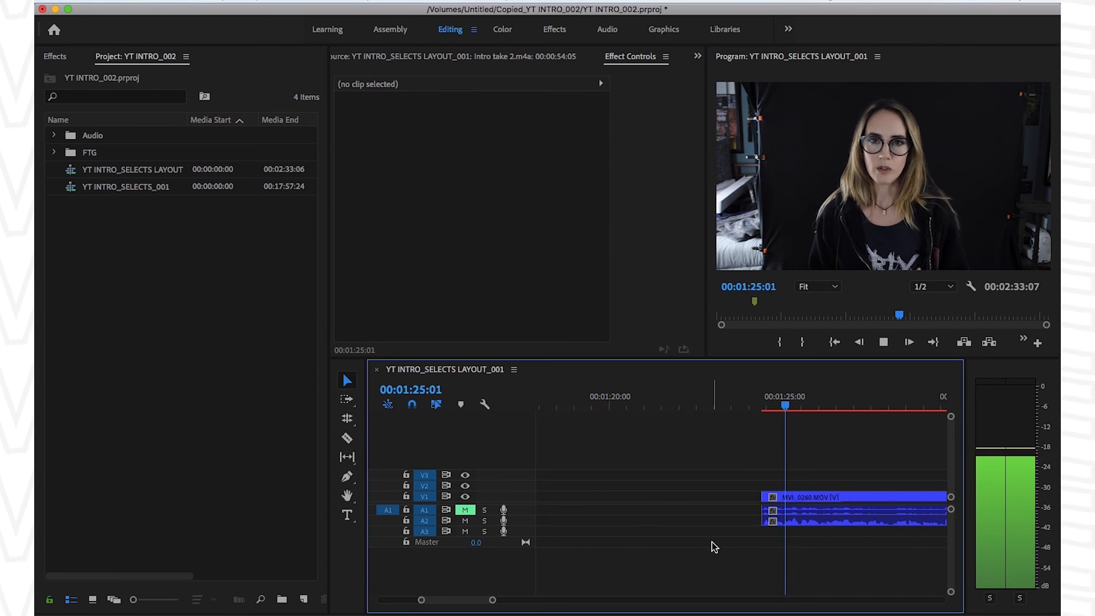
key(minus)
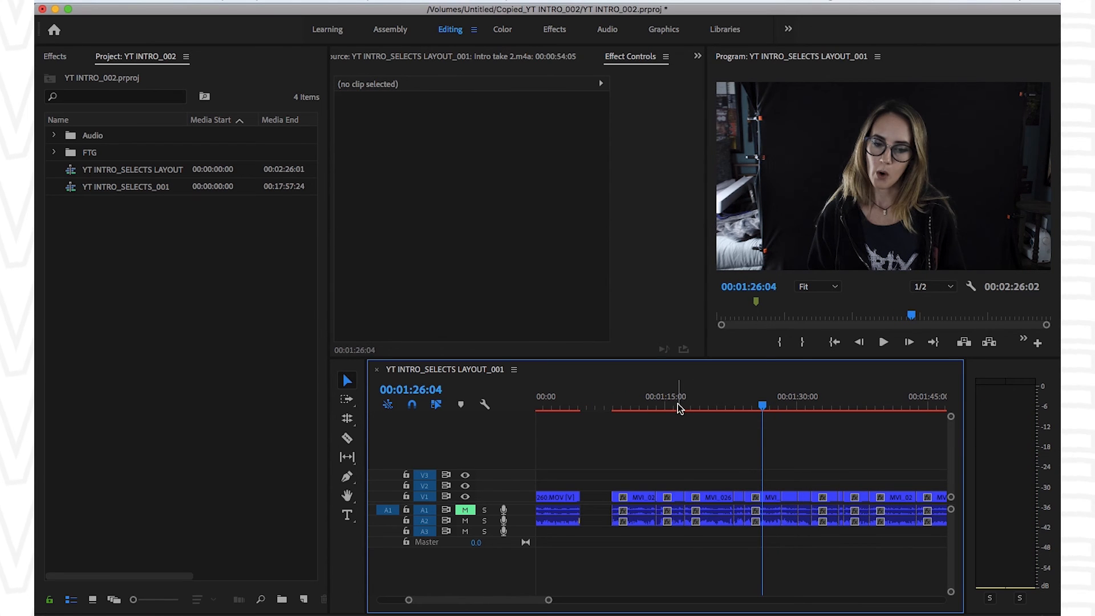
- Play from about 00:01:16:08 and roll the edit point near 00:01:22:19 to about 00:01:22:23
click(677, 403)
key(space)
scroll(759, 493, up, 1)
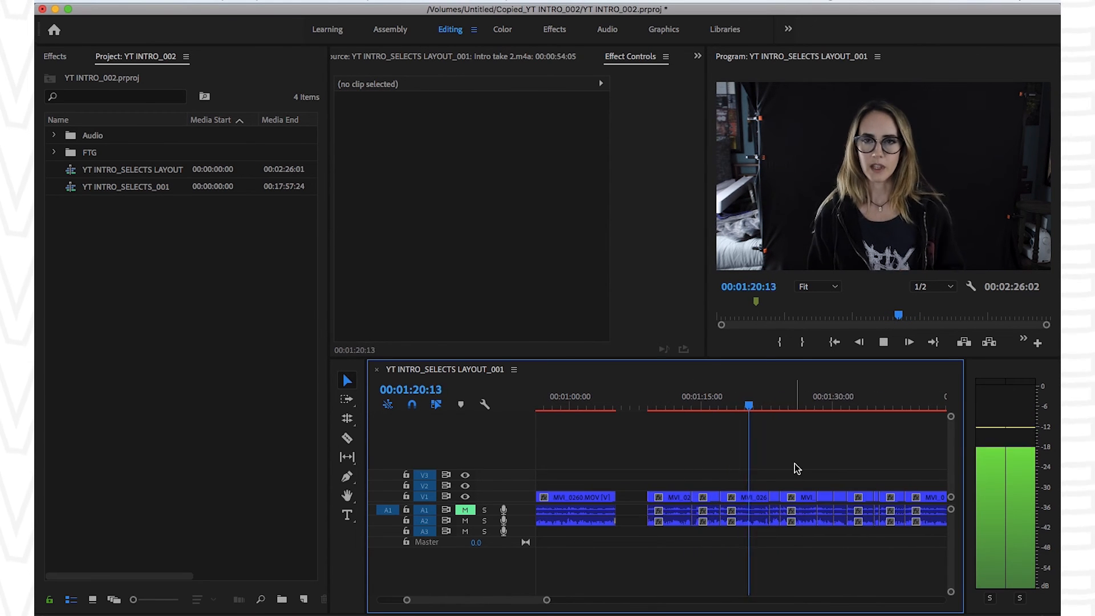
key(equal)
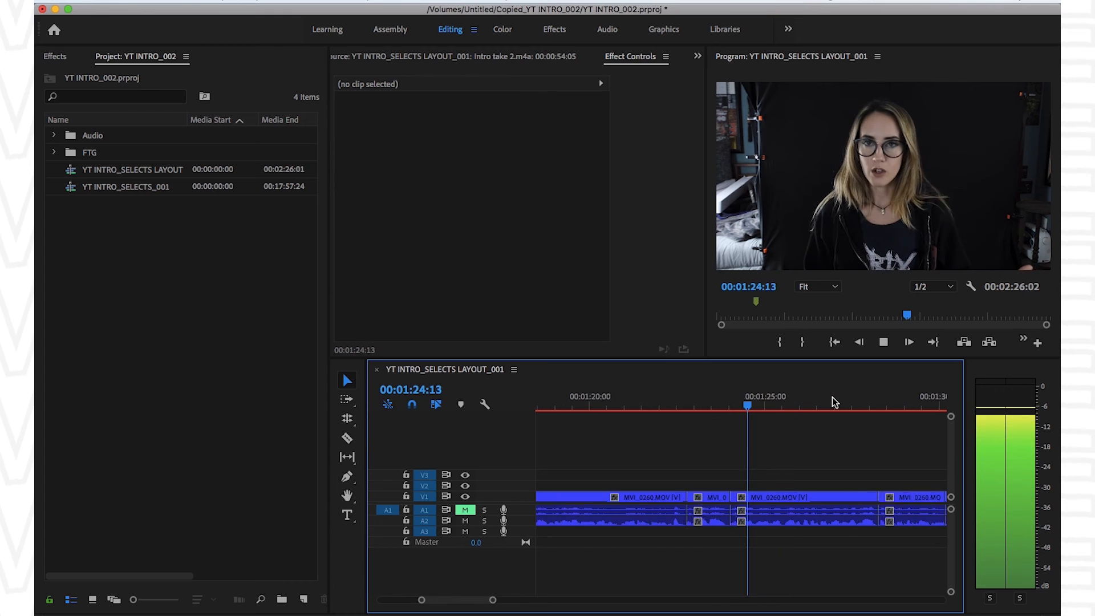
key(equal)
click(616, 402)
drag(625, 405, 619, 405)
drag(619, 520, 640, 493)
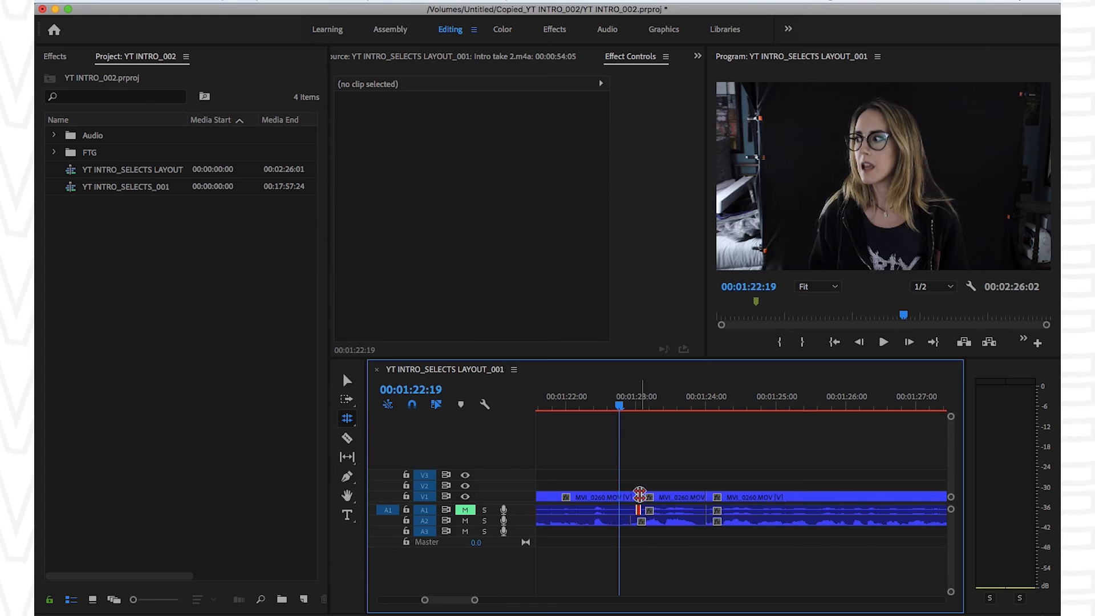
key(space)
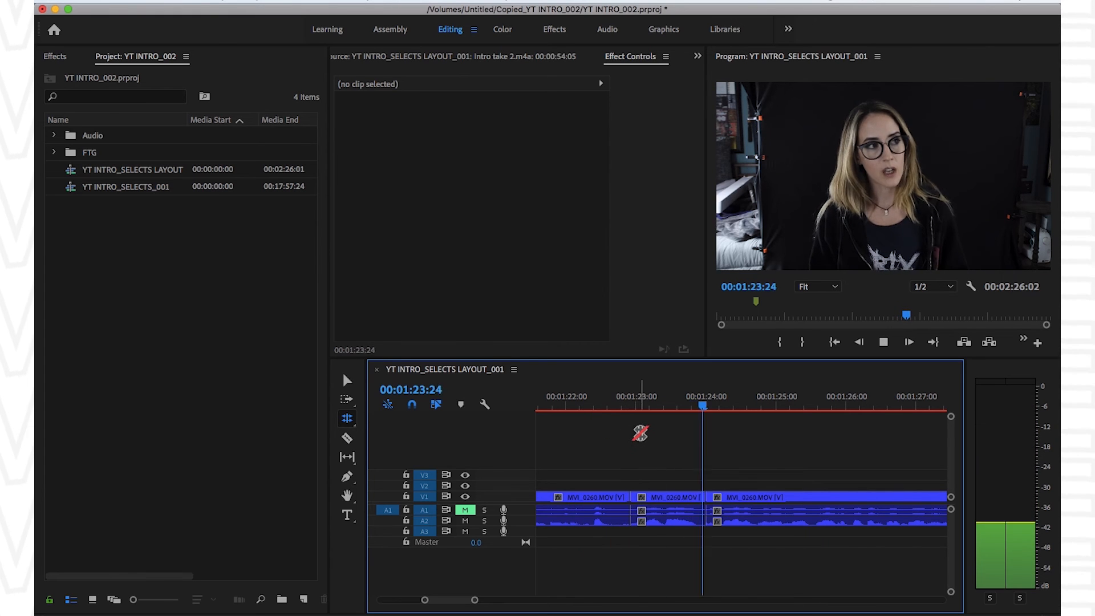
- Play on from the rolled edit to about 00:01:28:00, checking the following cuts
key(minus)
key(minus)
key(minus)
key(v)
key(minus)
key(equal)
key(equal)
key(equal)
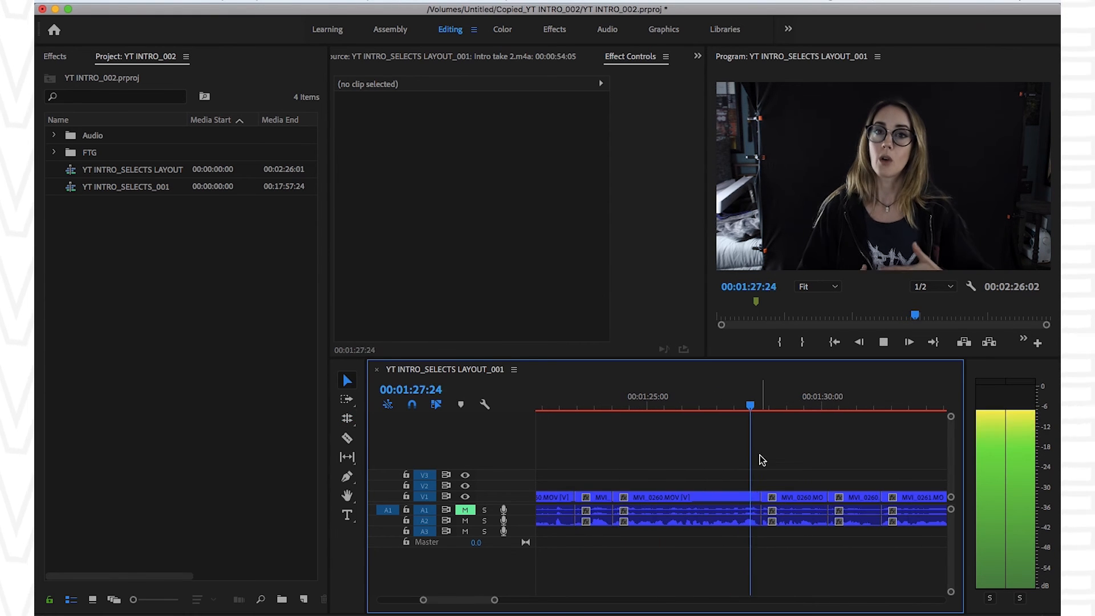
- Tighten the cut at about 00:01:24:00 by three frames, moving all following clips earlier
key(space)
key(equal)
key(equal)
key(equal)
key(a)
drag(640, 500, 608, 495)
key(minus)
- Replay the tightened cut at about 00:01:23:22 several times to check how the speech joins
click(625, 402)
key(space)
key(space)
click(668, 428)
click(655, 402)
key(space)
click(649, 402)
key(space)
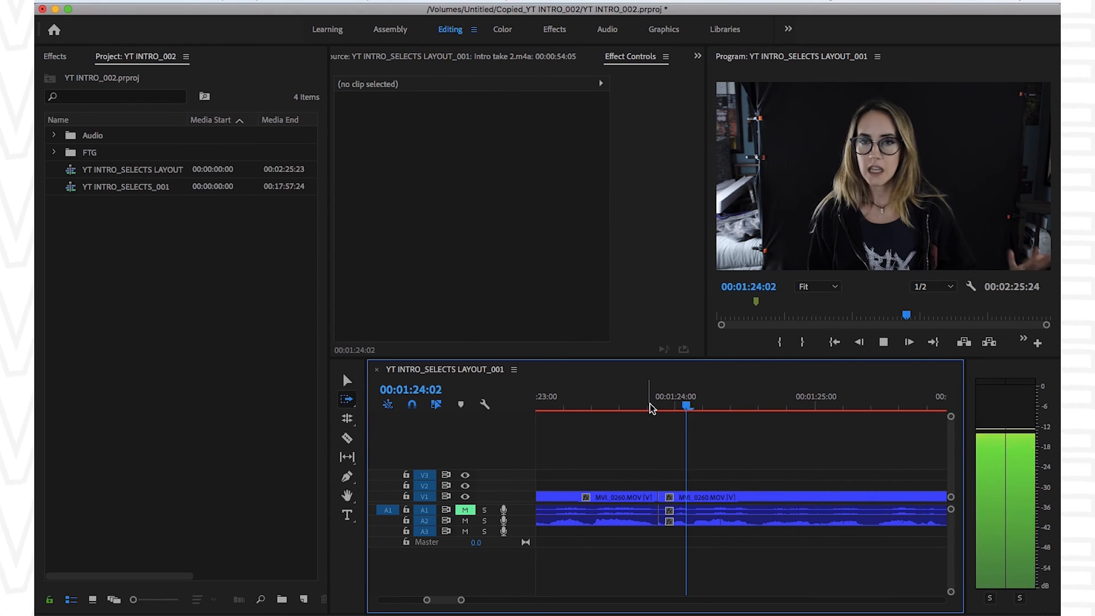
- Trim another three frames at the cut near 00:01:23:22 and move all following clips earlier to close up
click(645, 403)
click(662, 403)
click(663, 404)
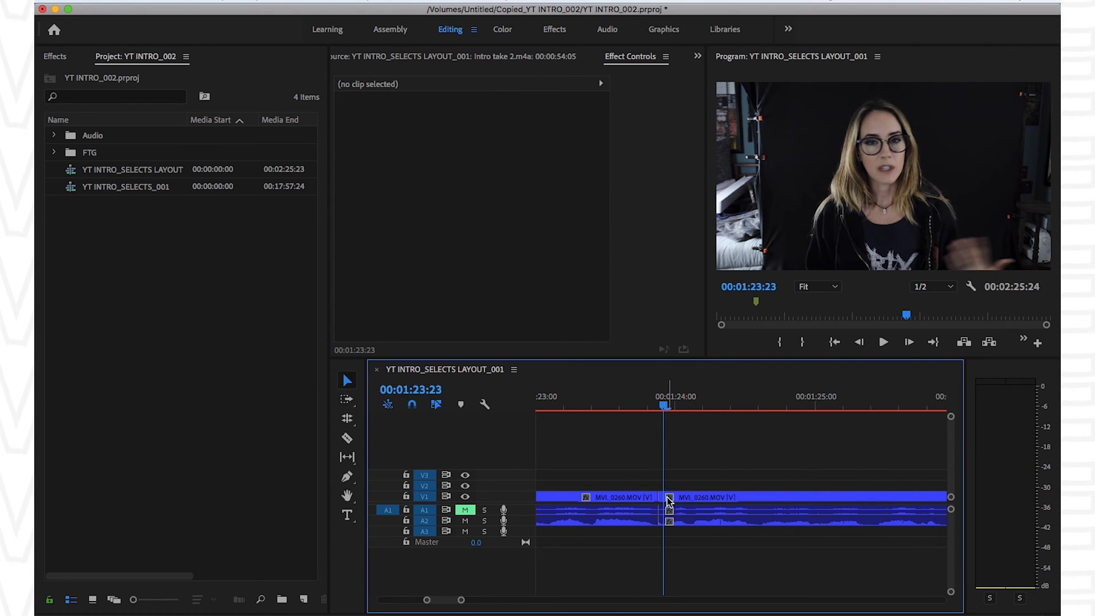
drag(679, 495, 649, 515)
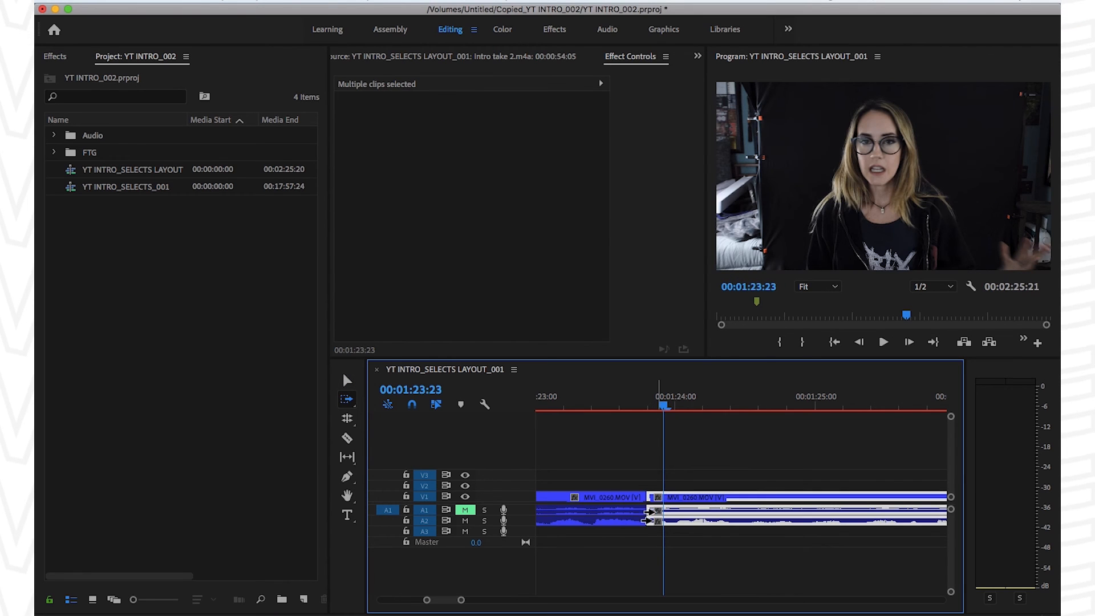
click(728, 457)
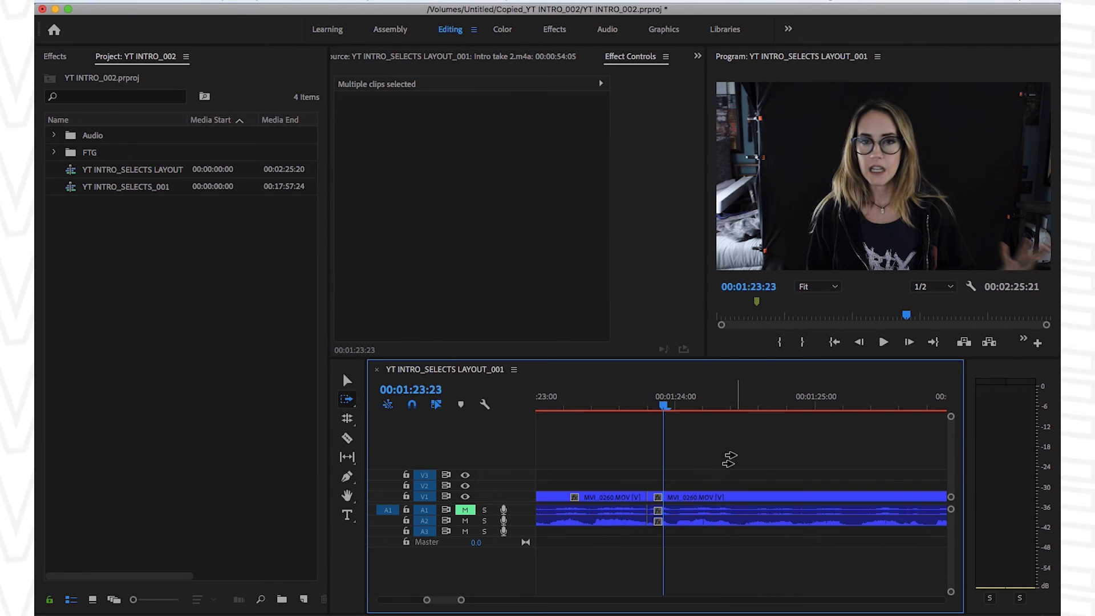
- Apply the default Constant Power transition to the A2 cut at about 00:01:23:20, and shorten it to five frames
right_click(651, 524)
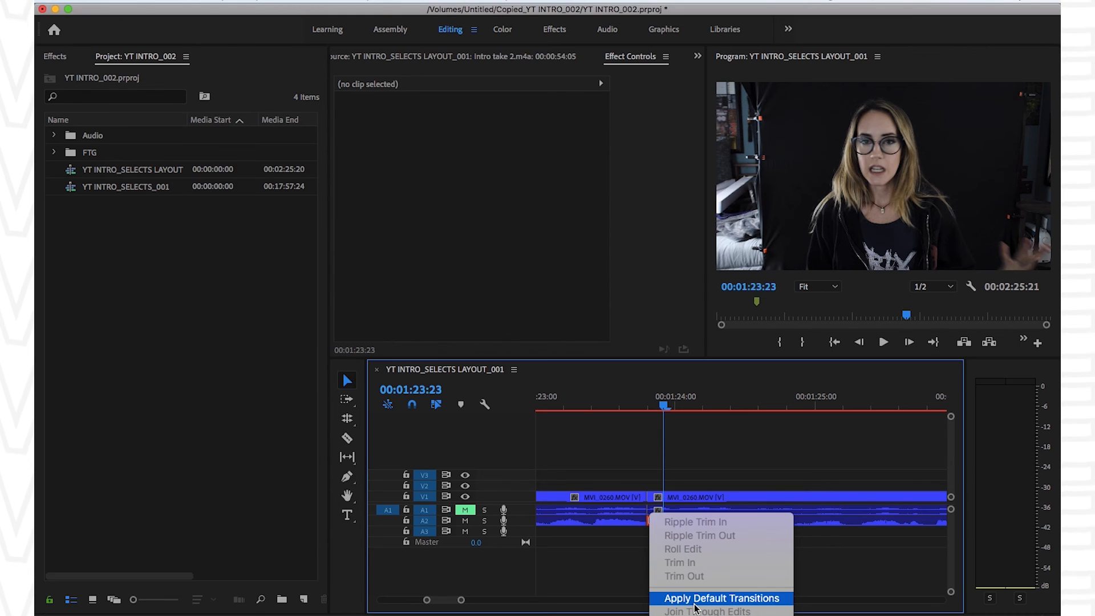
click(722, 597)
drag(586, 520, 640, 524)
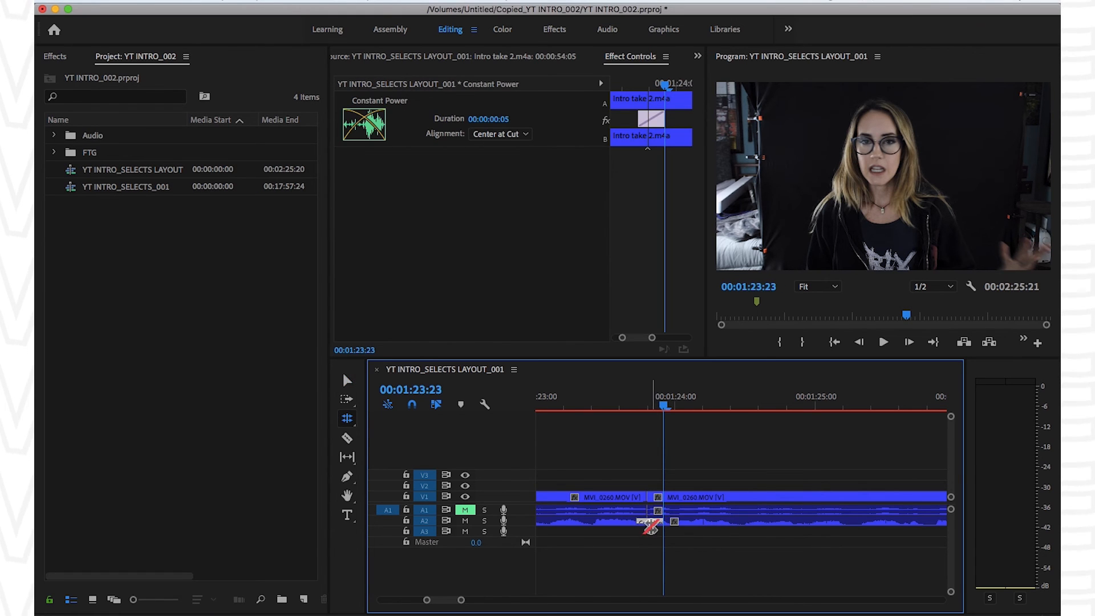
- Roll the A2 audio cut and its Constant Power transition to about 00:01:23:23, and play on through 00:01:27:16
click(651, 525)
drag(649, 524, 665, 524)
click(621, 400)
key(space)
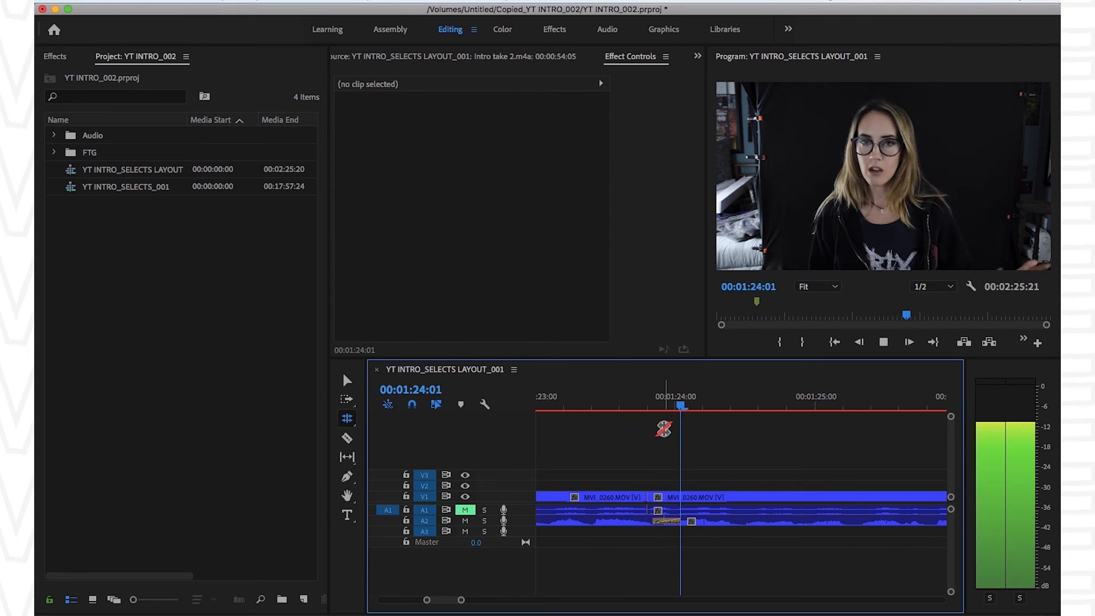
key(minus)
key(minus)
key(minus)
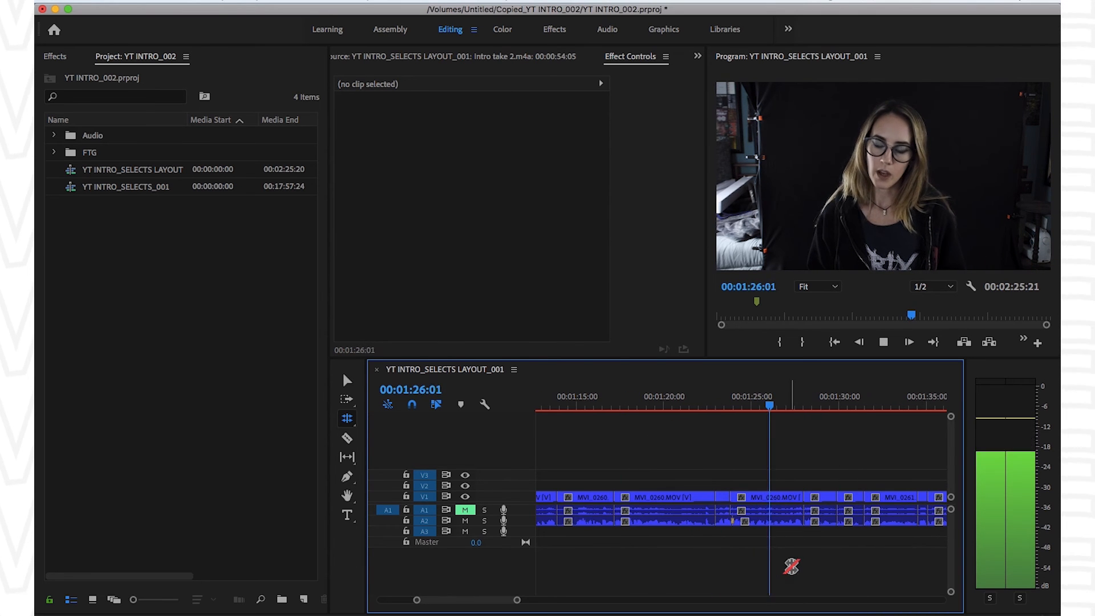
key(v)
key(equal)
key(space)
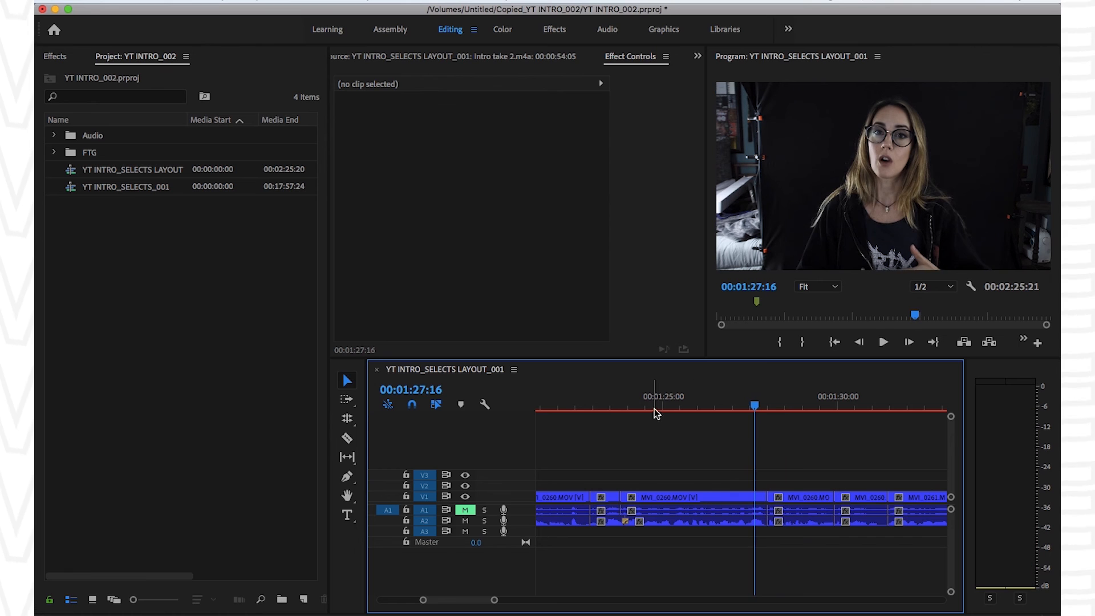
- Replay the speech around 00:01:24:00 and split the video and audio tracks at 00:01:24:23
click(655, 408)
key(equal)
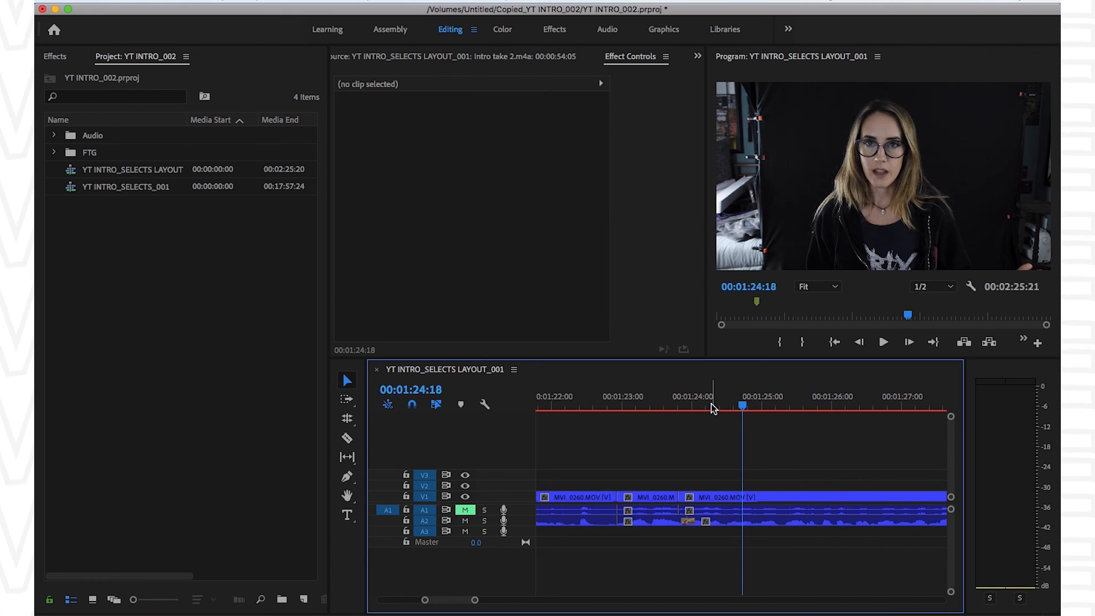
key(equal)
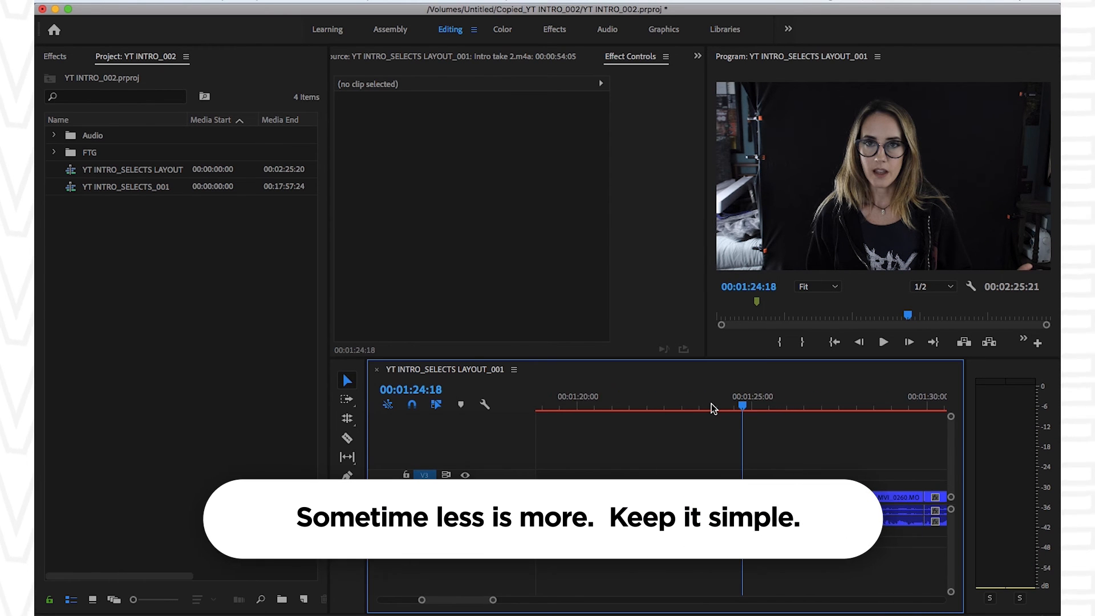
key(space)
key(space)
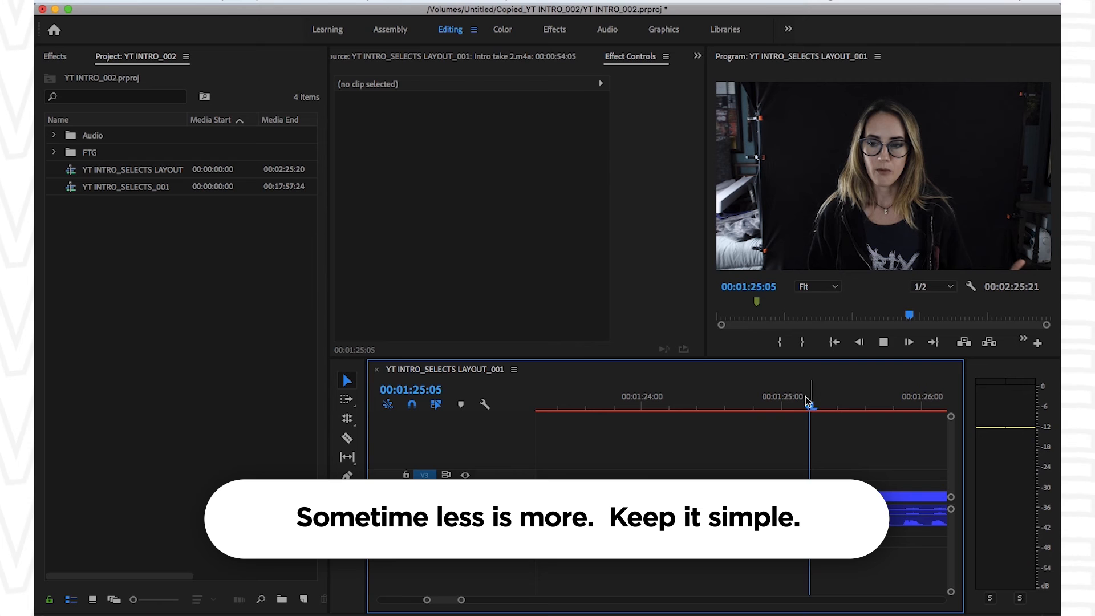
drag(807, 406, 640, 408)
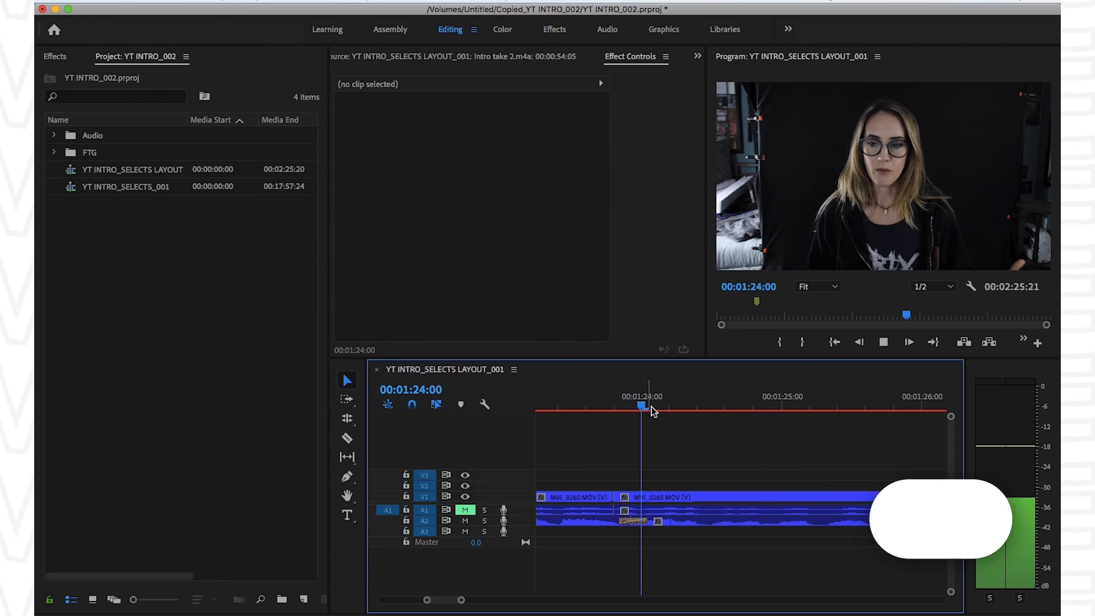
key(space)
key(space)
drag(783, 406, 770, 409)
key(super+k)
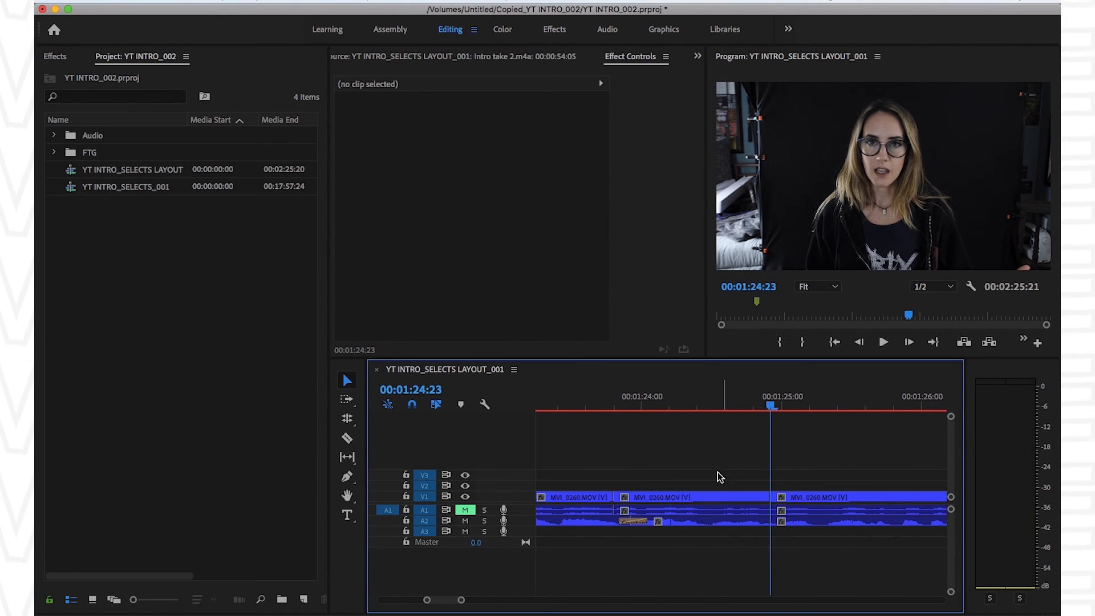
- Delete the piece before 00:01:24:23, extend the preceding clip's picture to its audio end at about 00:01:23:23, and close the gap
click(695, 510)
key(Delete)
drag(628, 521, 629, 521)
mouse_move(636, 483)
mouse_down()
mouse_move(602, 510)
mouse_move(629, 499)
mouse_up()
click(662, 497)
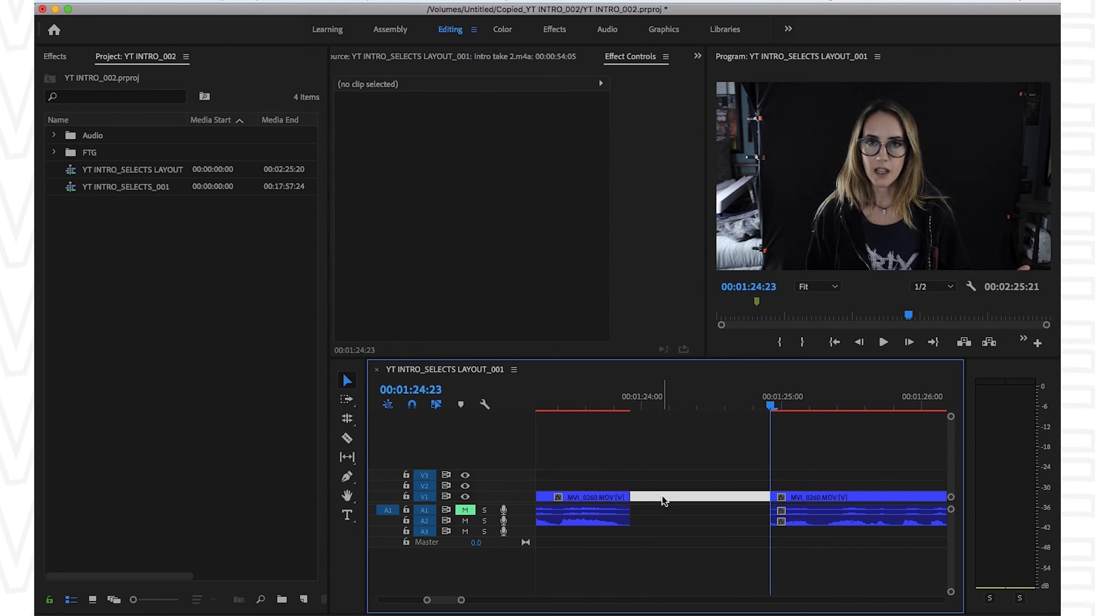
key(Delete)
- Replay the new join, apply the default Constant Power transition to its A2 cut at about 00:01:23:23, and shorten it to five frames
click(573, 398)
key(space)
key(minus)
key(space)
key(equal)
right_click(623, 520)
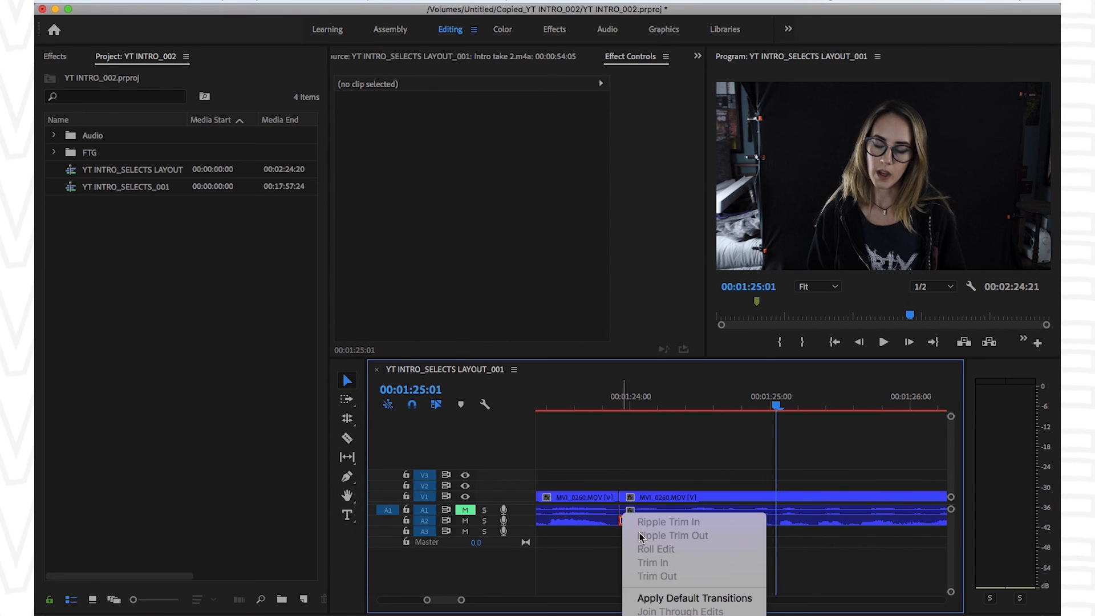
click(684, 599)
drag(689, 521, 638, 521)
click(638, 521)
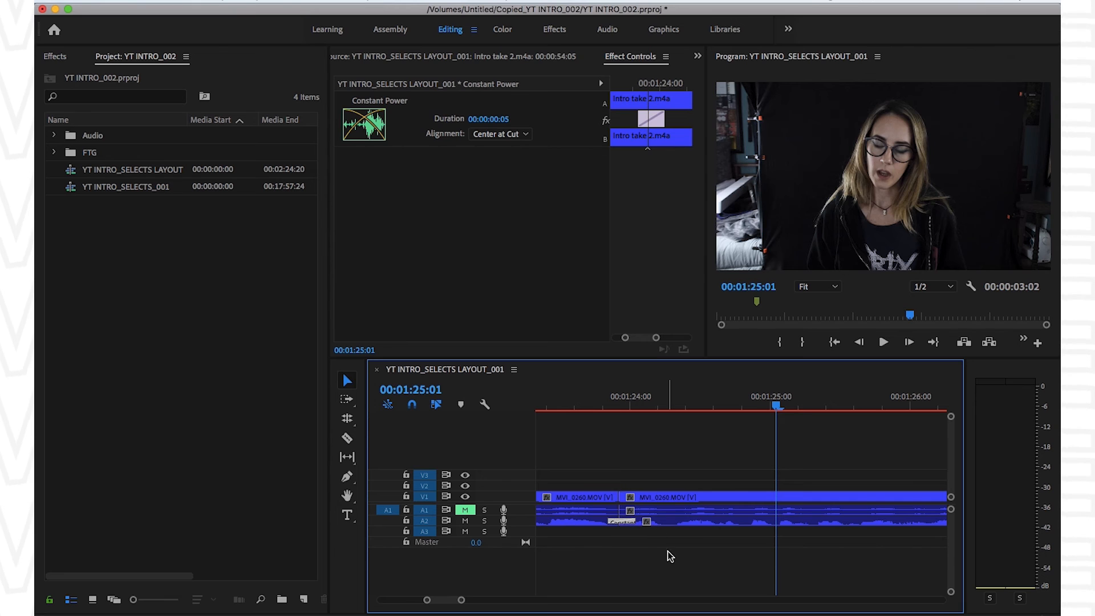
- Check the audio join by playback and realign the A2 Constant Power transition at about 00:01:23:23 to Start at Cut
click(583, 402)
key(space)
key(minus)
key(minus)
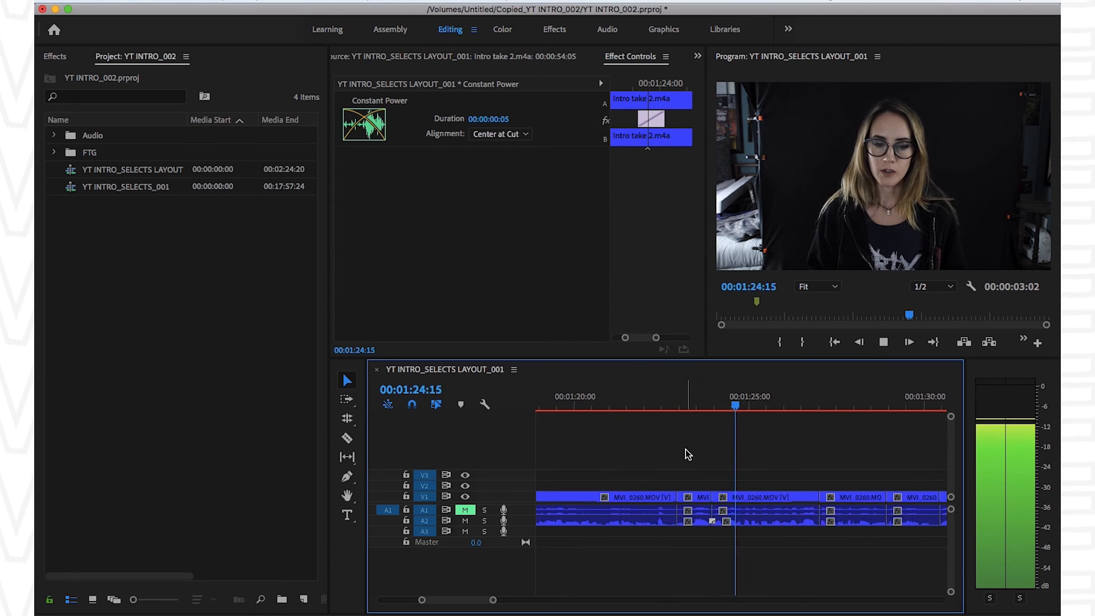
key(equal)
key(equal)
key(space)
drag(632, 523, 645, 522)
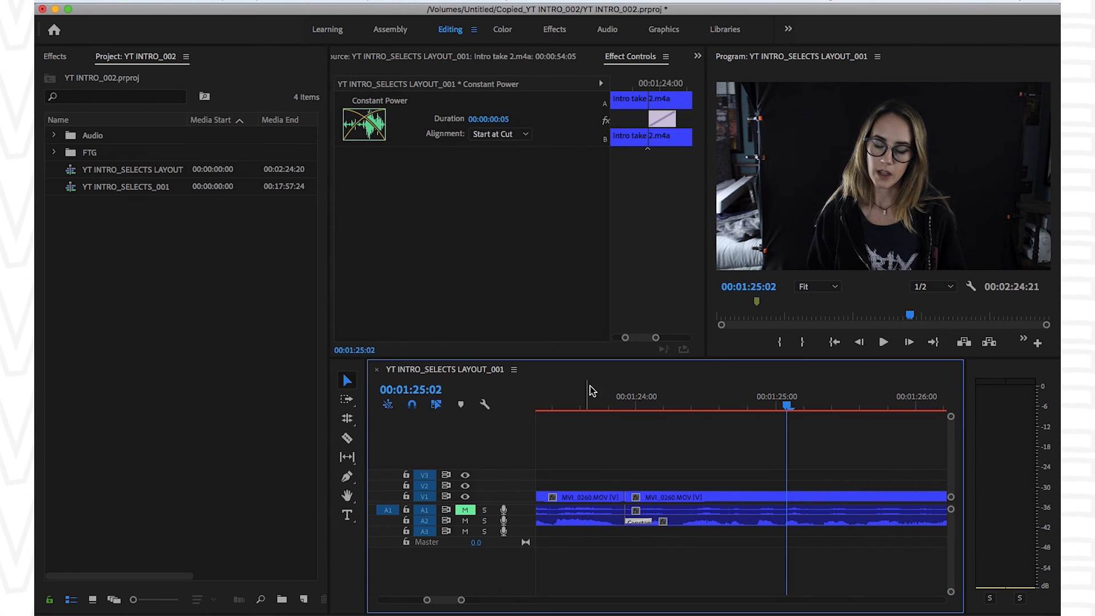
- Replay the smoothed join near 00:01:23:23 and keep reviewing the sequence through about 00:01:35:15
click(590, 403)
key(space)
key(minus)
key(minus)
key(minus)
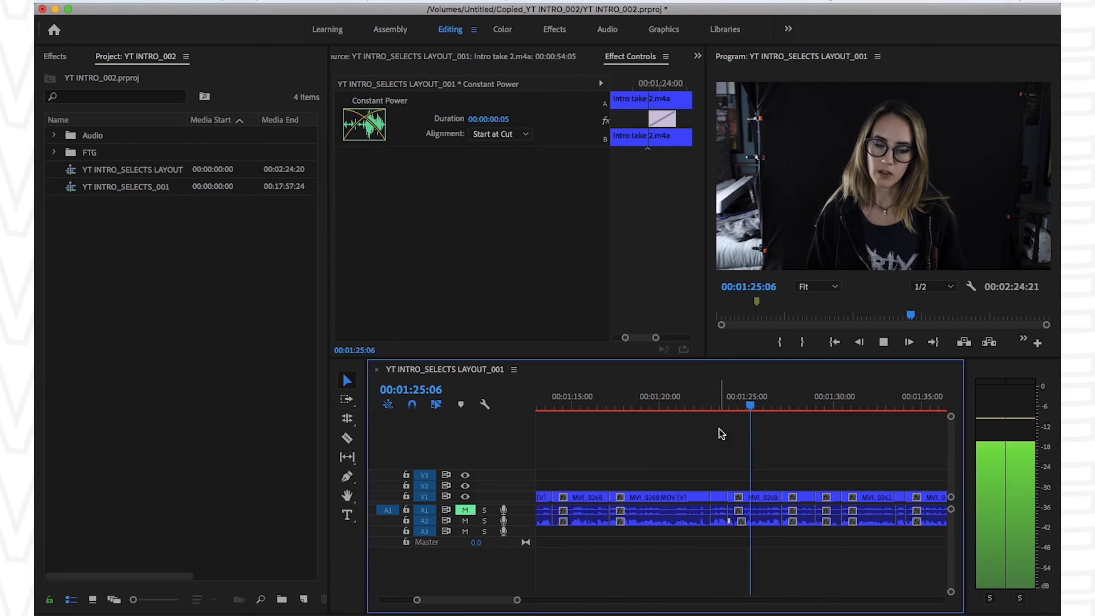
click(793, 460)
key(minus)
key(equal)
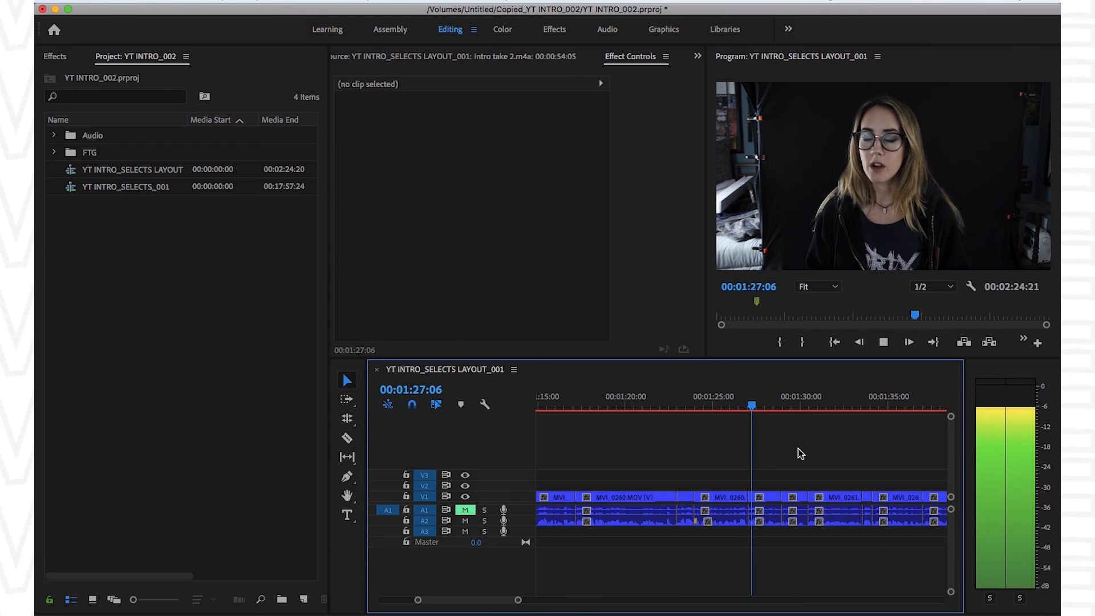
key(minus)
key(minus)
key(minus)
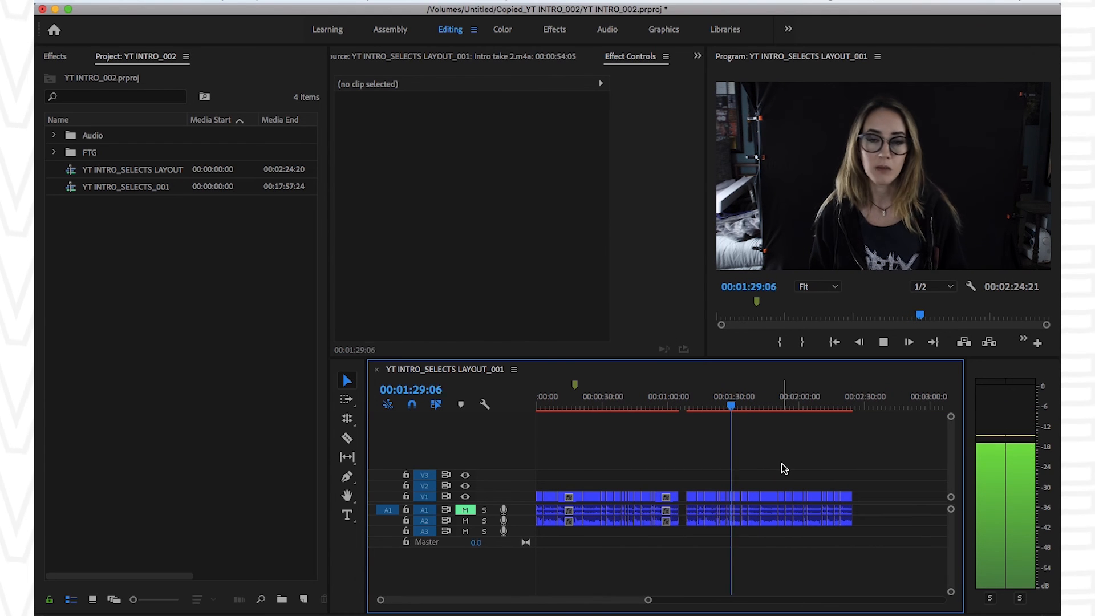
key(equal)
key(equal)
key(equal)
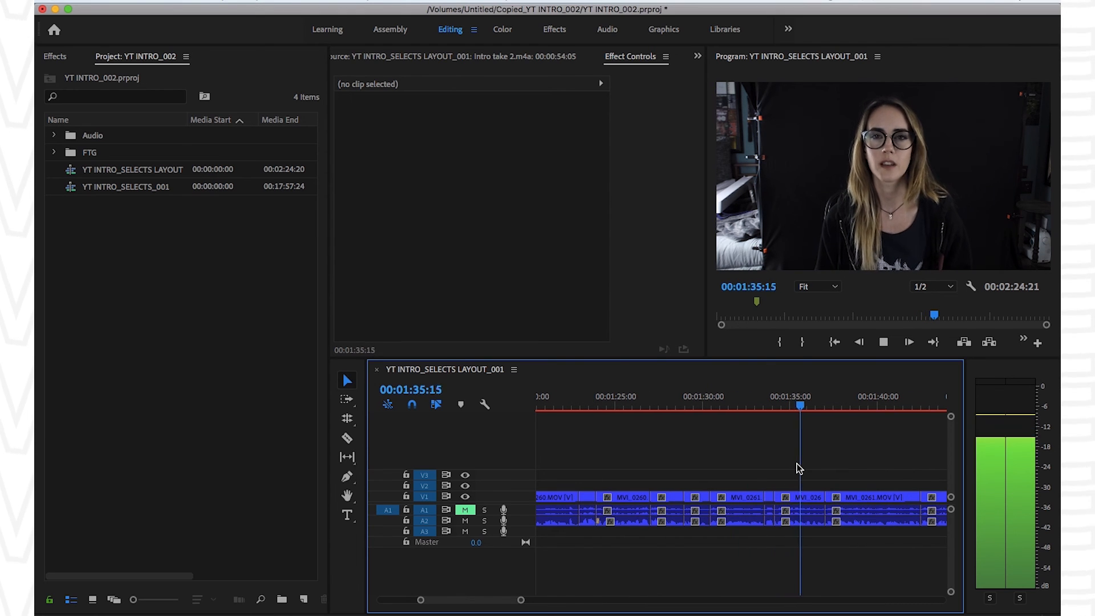
- Move every clip after the cut at about 00:01:37:00 later by 15 frames to lengthen the pause
key(space)
click(846, 495)
key(a)
click(862, 480)
key(shift+super+Right)
key(shift+super+Right)
key(shift+super+Right)
click(804, 396)
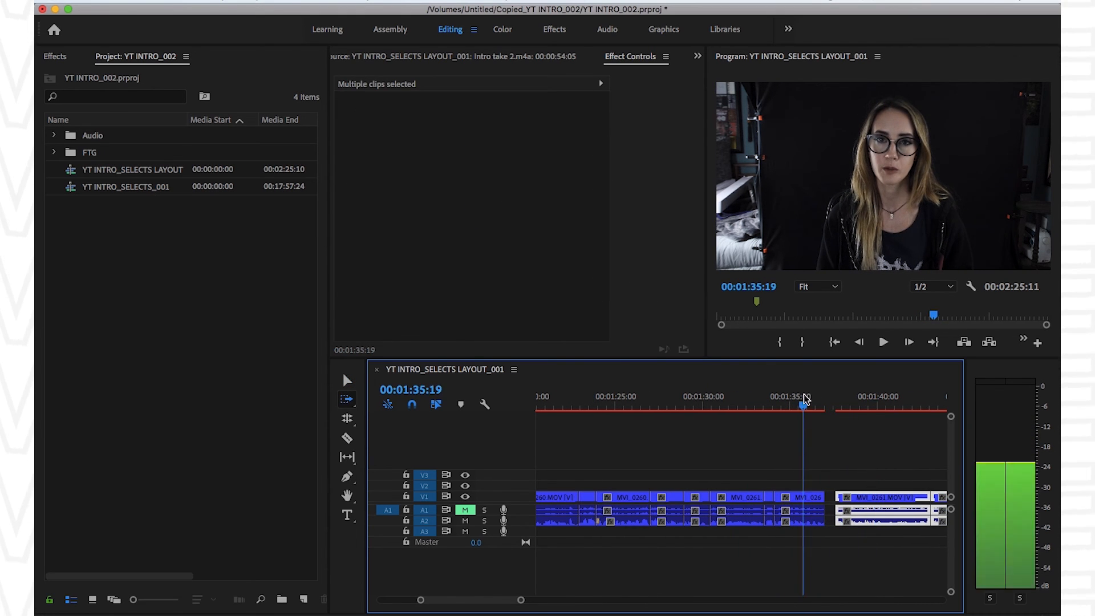
- Play back the lengthened pause at about 00:01:37:00 and review the speech that follows it
key(space)
key(v)
click(850, 434)
key(minus)
key(minus)
key(minus)
key(minus)
key(equal)
key(equal)
key(equal)
key(equal)
key(equal)
- Replay from about 00:01:38:09 and split the video and audio tracks at about 00:01:39:05
click(623, 406)
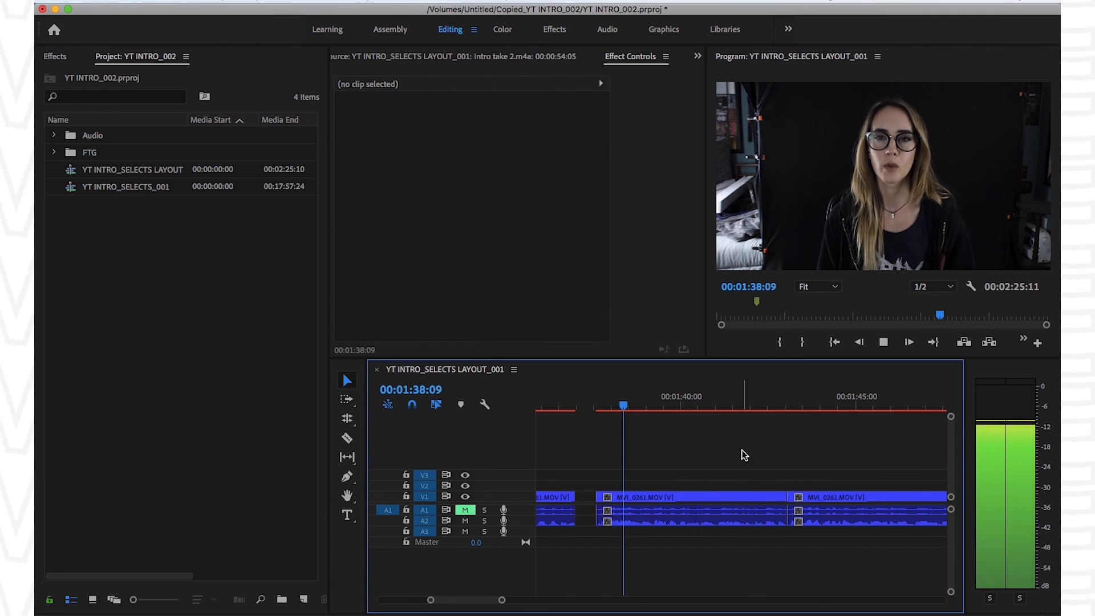
key(space)
key(Right)
key(Right)
key(Right)
key(Right)
key(Left)
key(super+k)
- Split the tracks again at 00:01:40:10, delete the piece back to about 00:01:39:05, and close the gap
key(space)
key(space)
drag(696, 409, 679, 412)
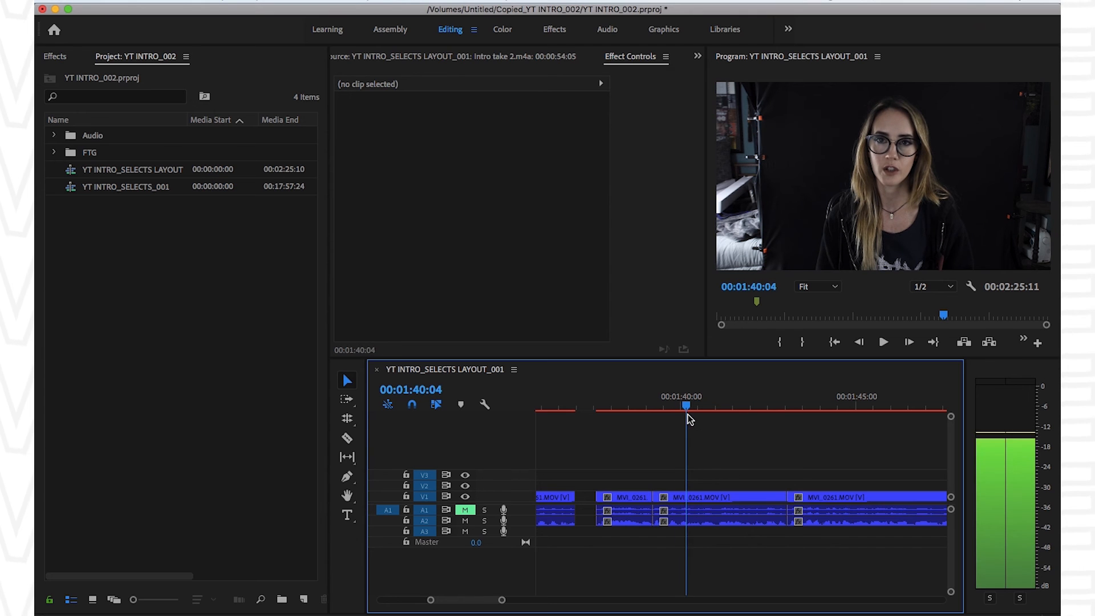
key(super+k)
drag(686, 450, 679, 557)
key(Delete)
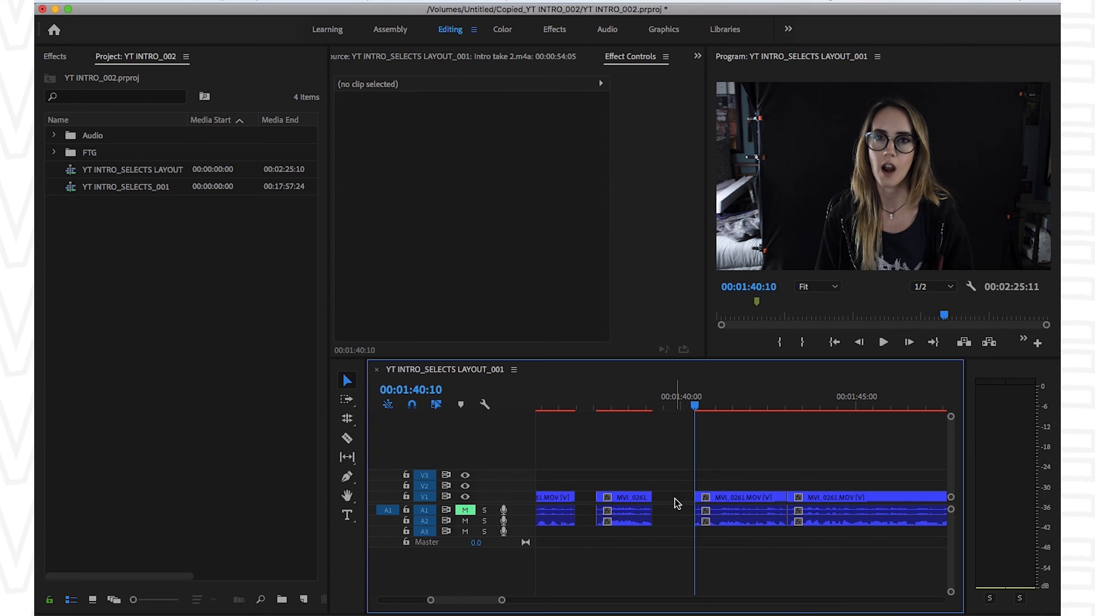
click(677, 503)
key(Delete)
click(642, 405)
key(space)
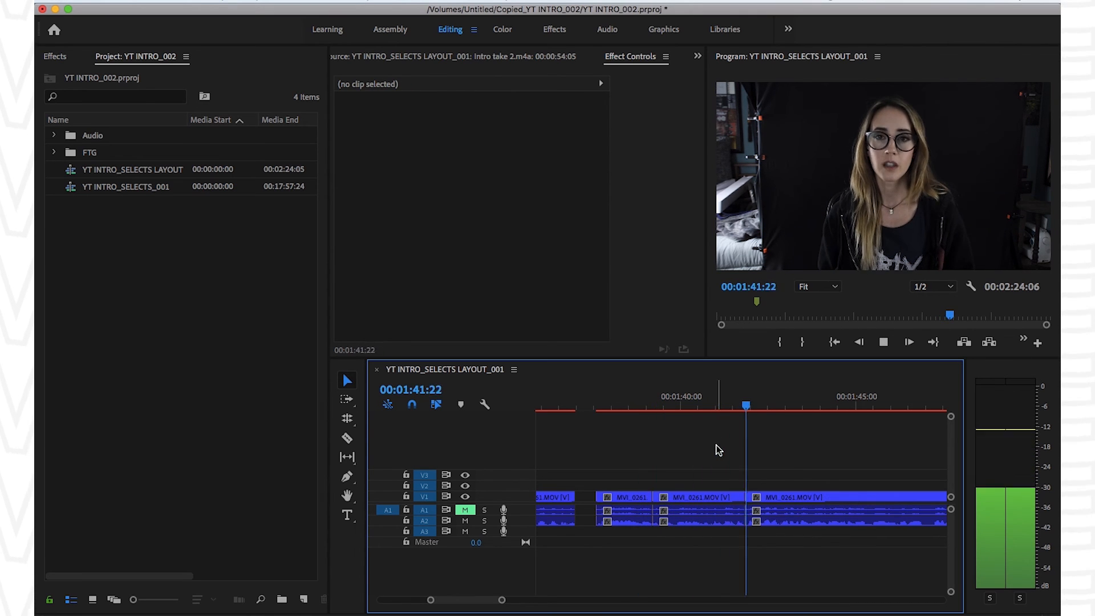
- Review onward to 00:01:48:19 and cut a five-frame piece out at about 00:01:46:24 on all used tracks, closing the gap
key(minus)
key(minus)
key(equal)
key(equal)
key(equal)
key(c)
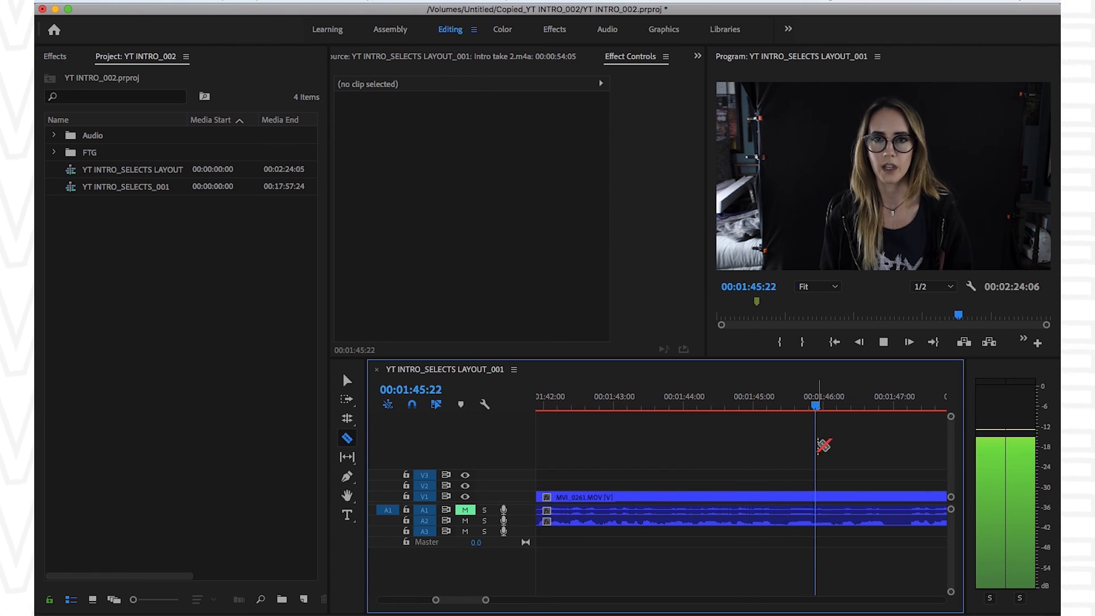
key(space)
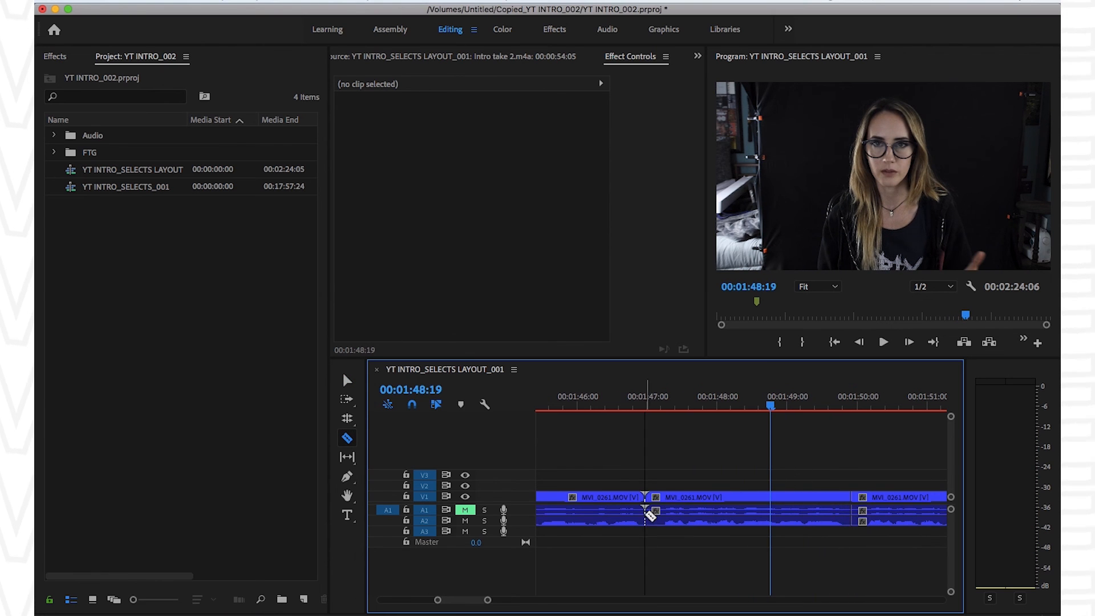
click(652, 500)
key(Delete)
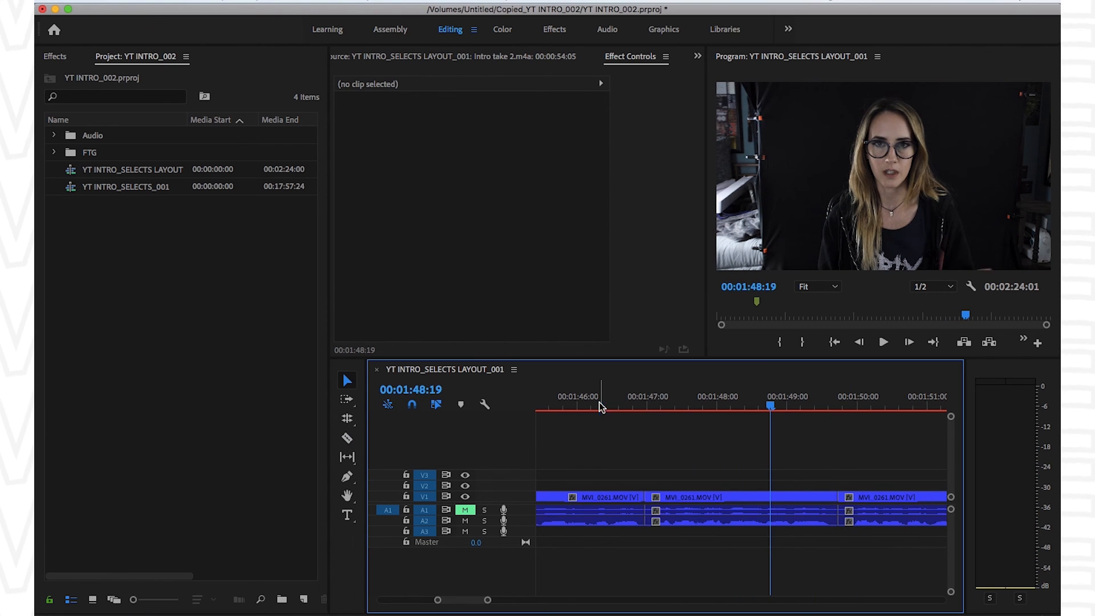
- Replay the passage between about 00:01:46:00 and 00:01:50:00 to judge whether its speech is needed
click(602, 404)
key(space)
key(minus)
key(minus)
key(equal)
key(equal)
key(c)
key(minus)
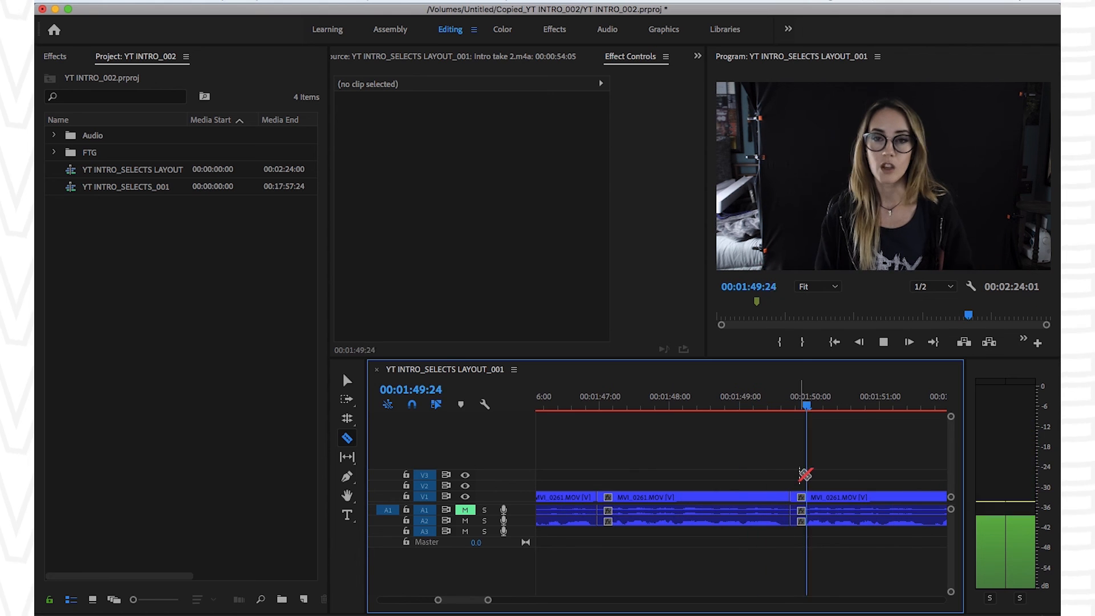
click(692, 402)
key(space)
key(space)
click(655, 401)
key(space)
- Delete the clip between about 00:01:46:24 and 00:01:49:18 from all used tracks and close the gap
key(v)
key(space)
drag(748, 469, 732, 546)
key(Delete)
click(733, 507)
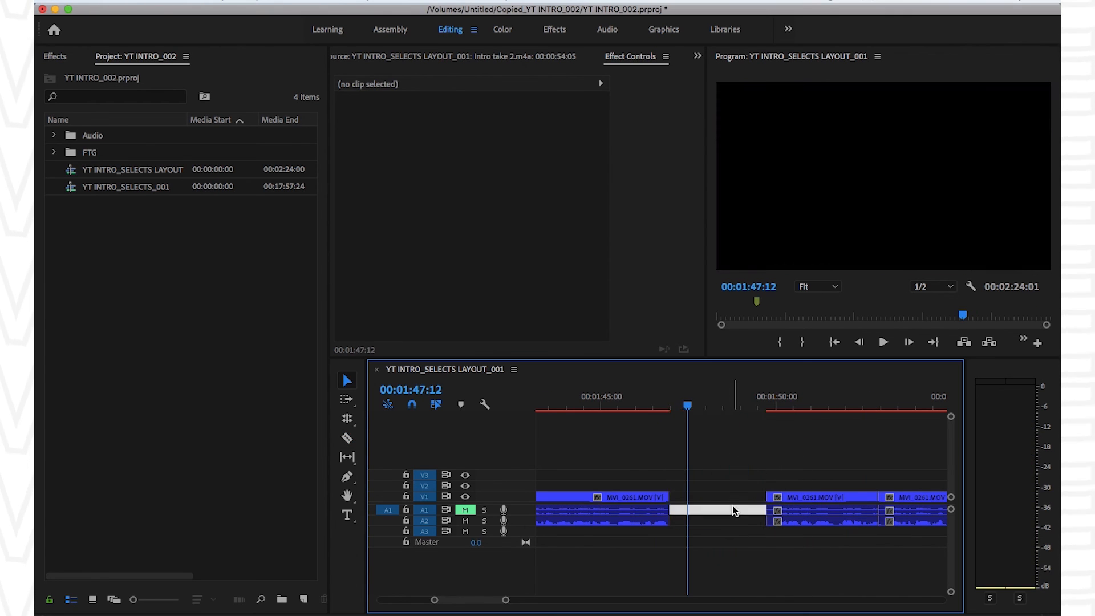
key(Delete)
- Trim five frames off the start of the clip after the cut at about 00:01:46:24, close the gap, and replay
key(space)
key(equal)
click(631, 520)
key(space)
drag(608, 497, 622, 497)
click(614, 496)
key(Delete)
key(space)
key(minus)
- Try extending the outgoing clip at the cut near 00:01:49:24 by five frames with Ripple Edit, and undo it
click(751, 401)
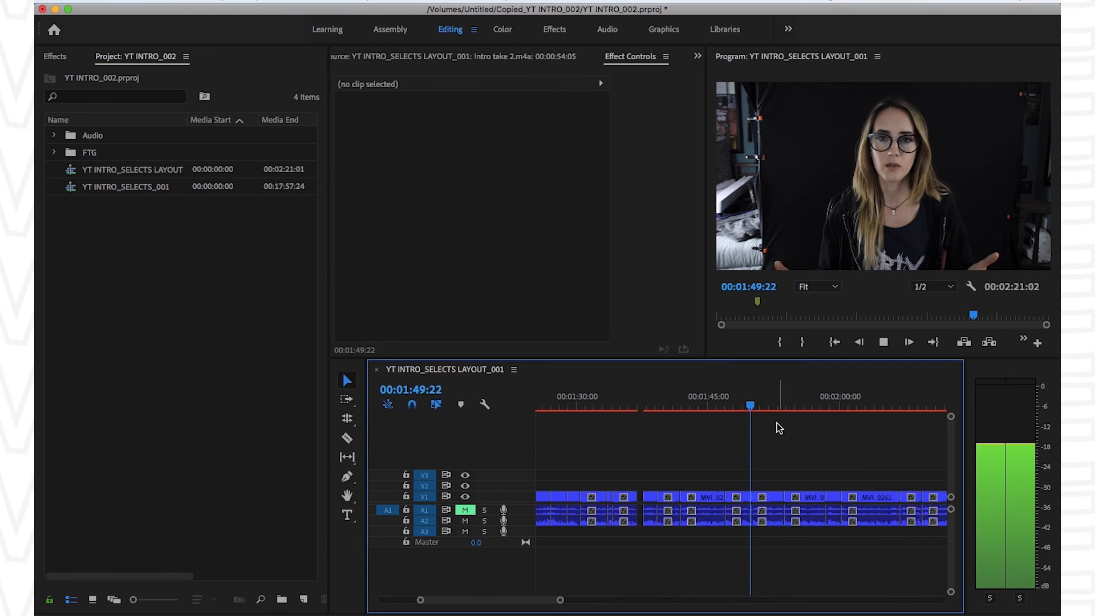
key(space)
key(equal)
click(347, 421)
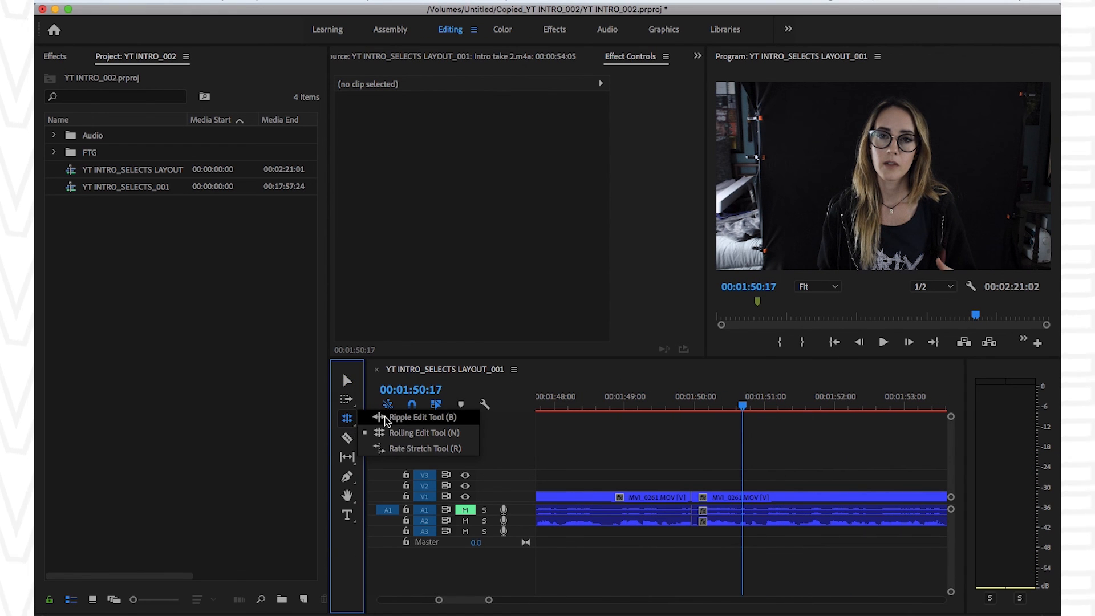
click(415, 418)
click(689, 497)
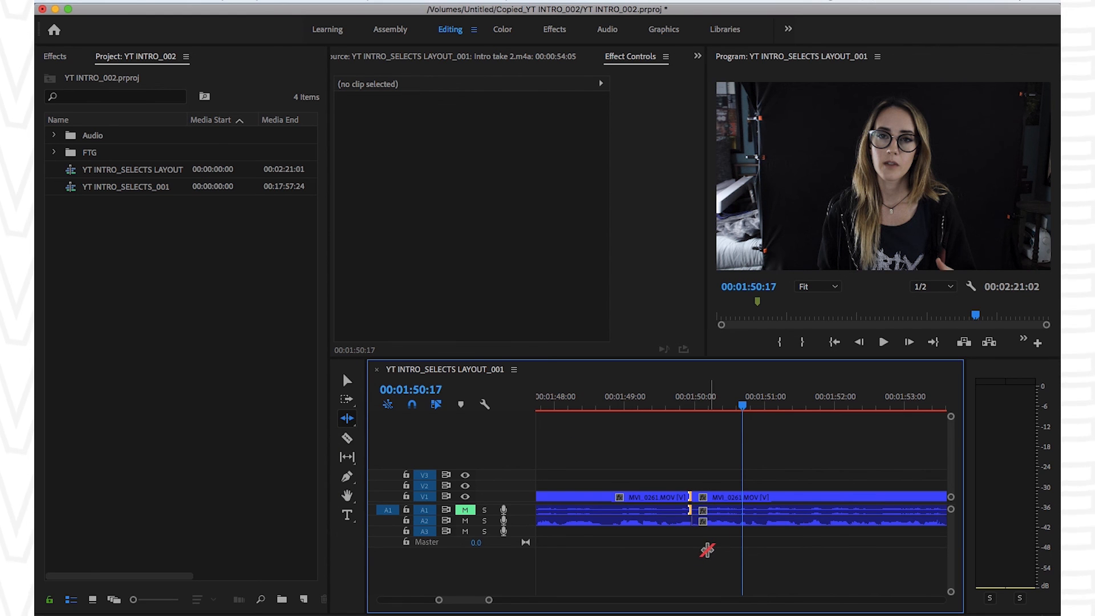
key(super+z)
key(super+shift+z)
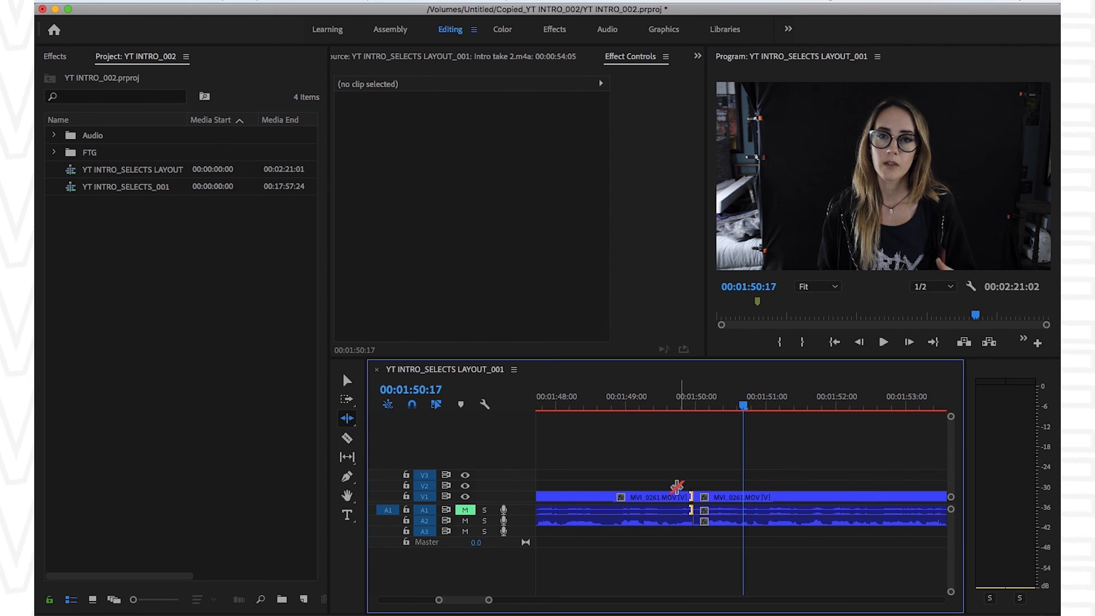
drag(688, 497, 702, 497)
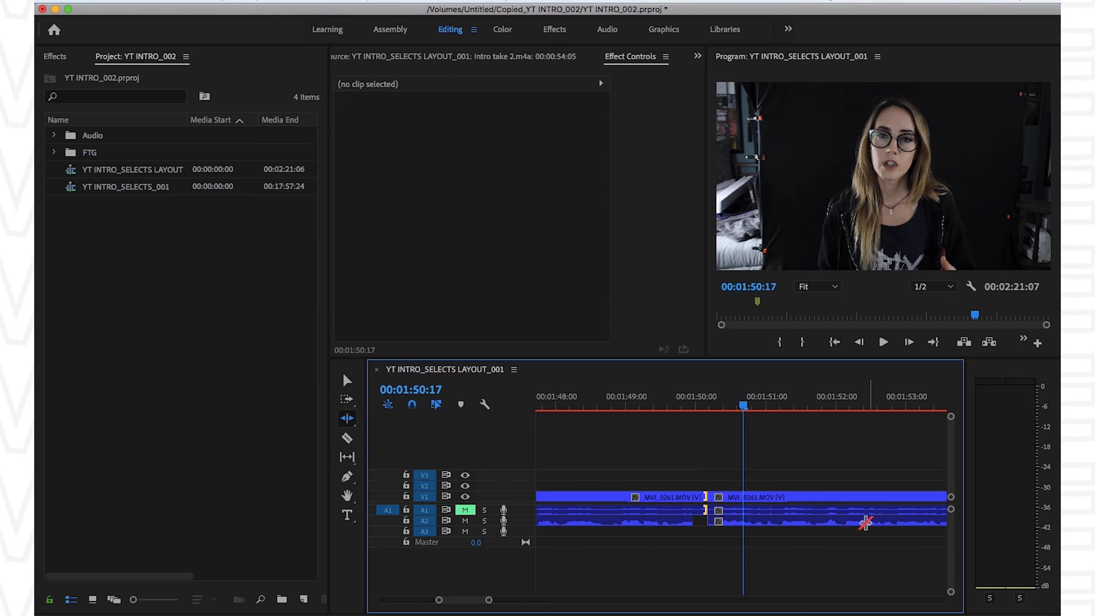
key(super+z)
- Place the playhead at 00:01:49:19 and look over the Ripple Edit, Rolling Edit and Rate Stretch tools, keeping Ripple Edit active
click(679, 403)
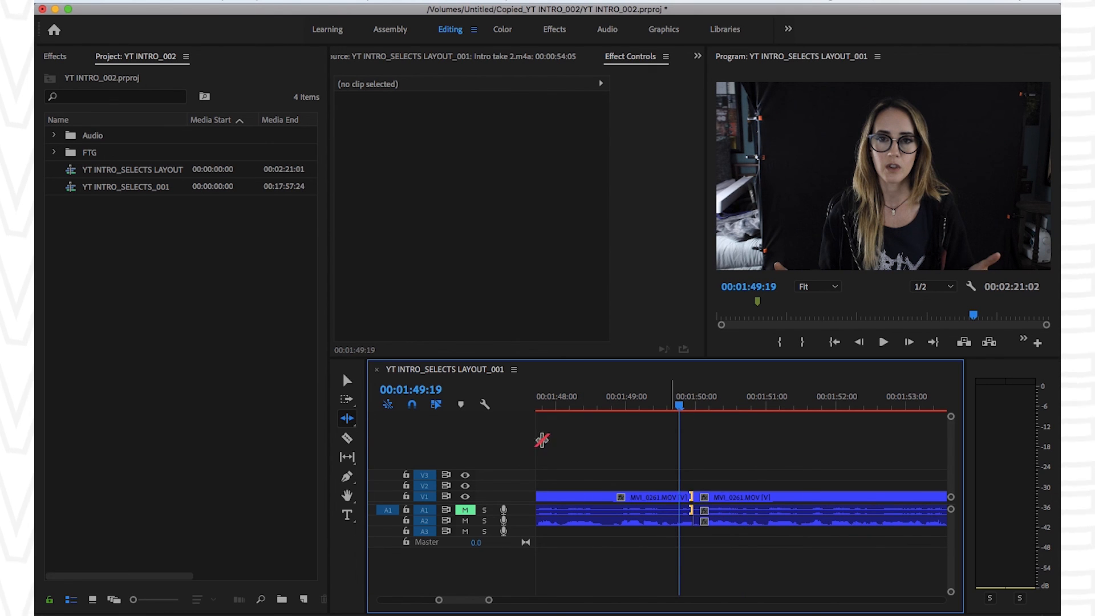
click(349, 420)
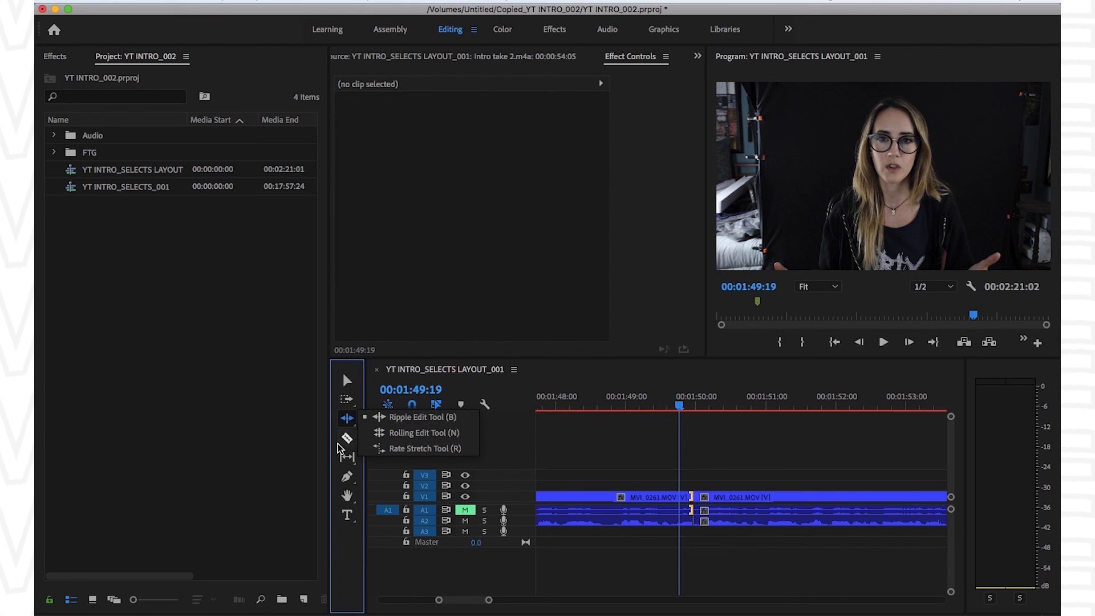
click(348, 421)
click(351, 416)
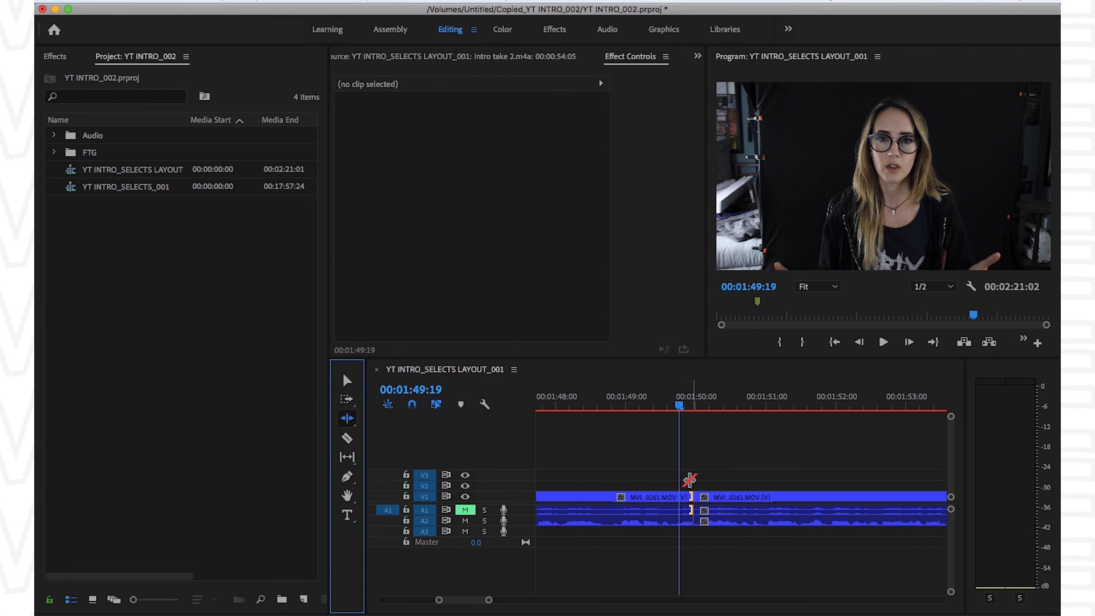
- Extend the outgoing clip at the cut near 00:01:49:24 by four frames with Ripple Edit and replay the join
drag(688, 498, 699, 499)
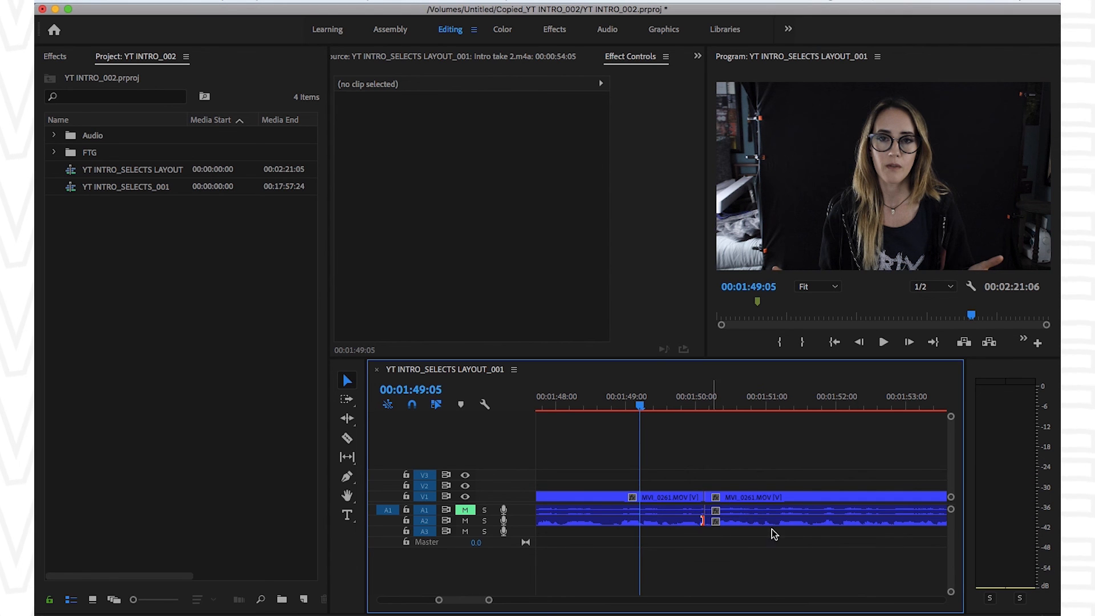
key(space)
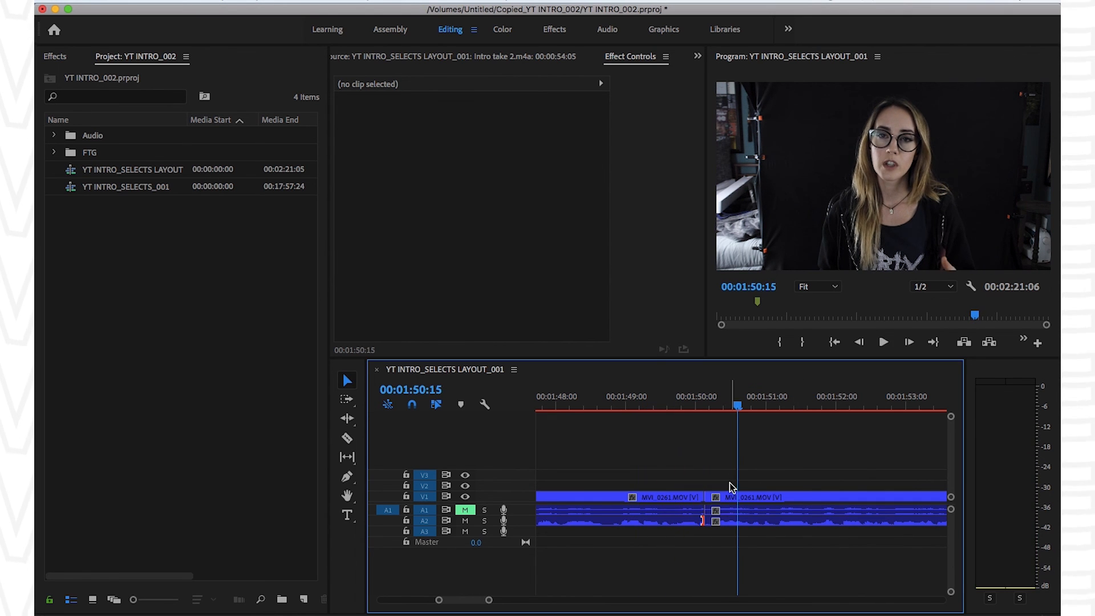
click(671, 404)
key(space)
key(space)
key(=)
click(619, 407)
key(space)
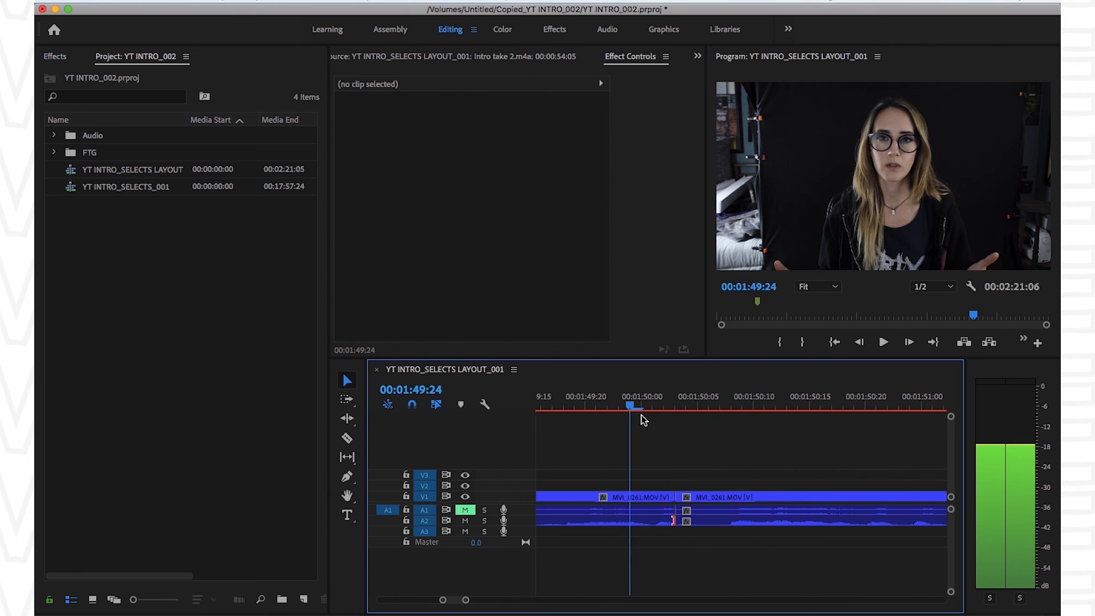
- Cut out the seven frames between about 00:01:50:01 and 00:01:50:08 on all used tracks, close the gap and replay
drag(652, 414, 734, 418)
drag(703, 466, 709, 555)
key(Delete)
drag(732, 512, 653, 509)
key(minus)
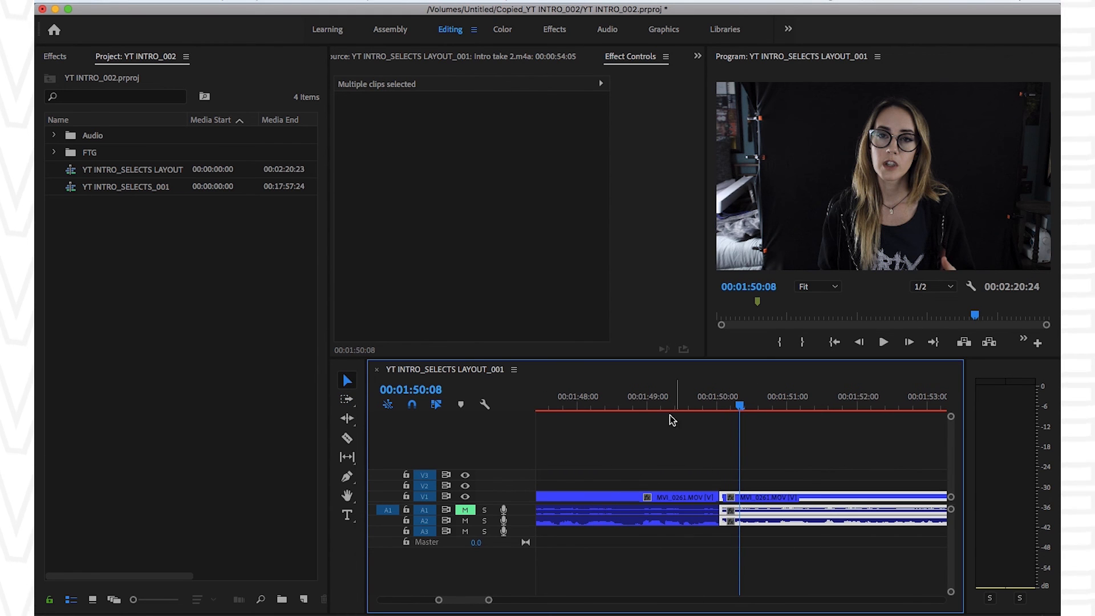
click(647, 400)
click(711, 446)
key(space)
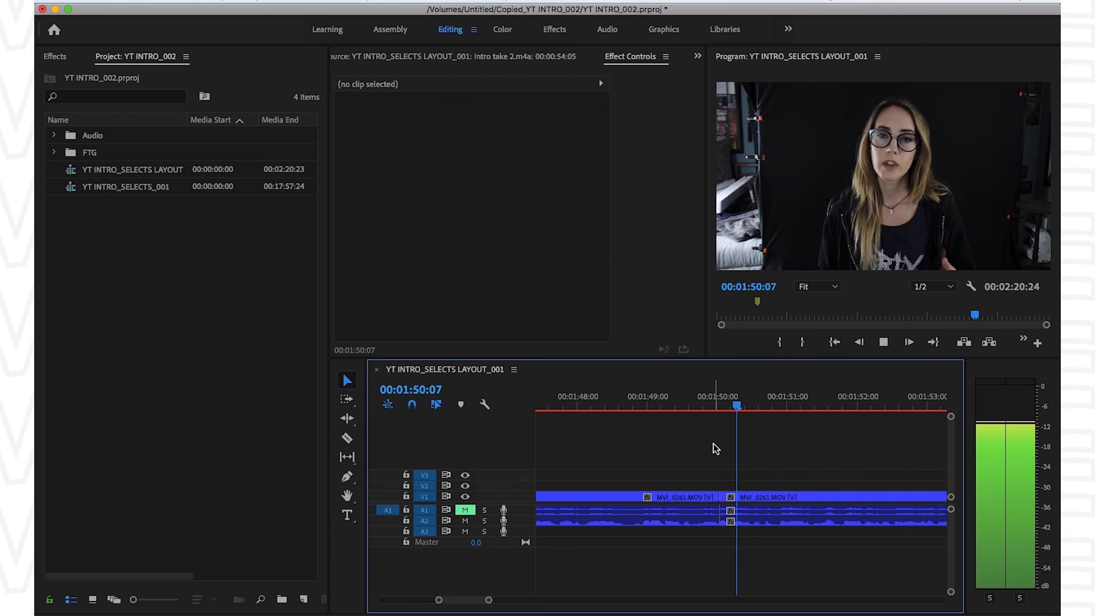
- Add a Constant Power transition to the A2 audio join at about 00:01:50:01, set its duration to 2 frames and replay
key(equal)
key(space)
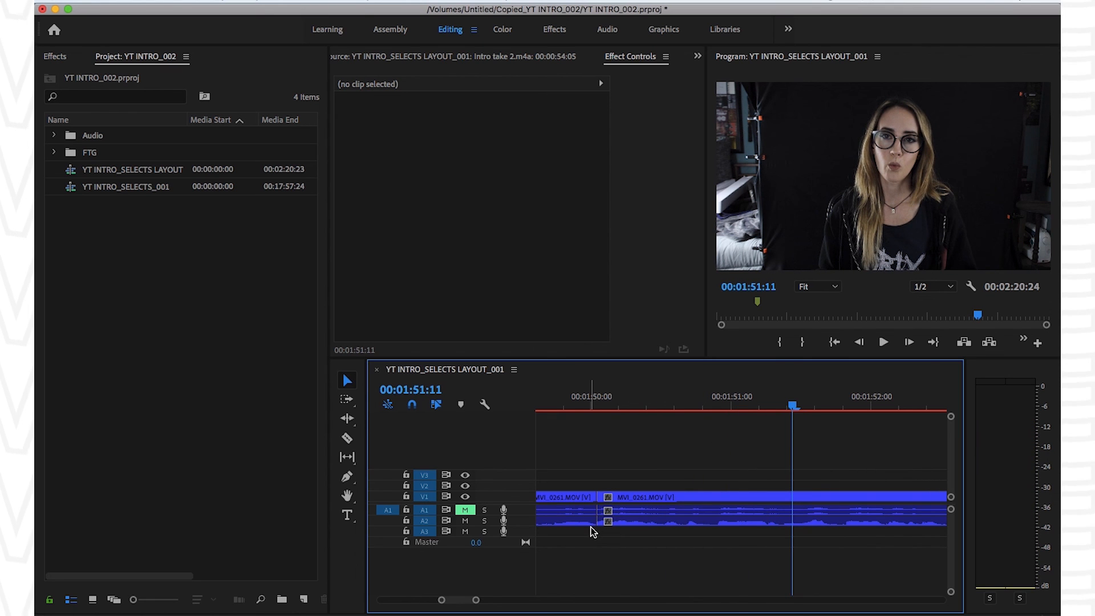
right_click(593, 516)
click(627, 595)
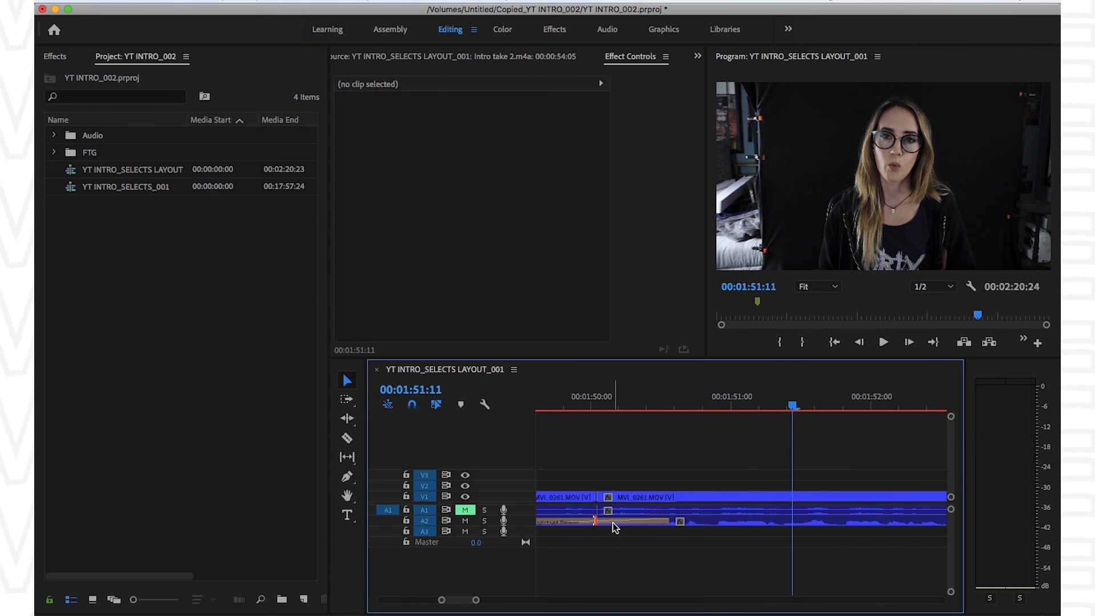
double_click(613, 523)
text(2)
key(Return)
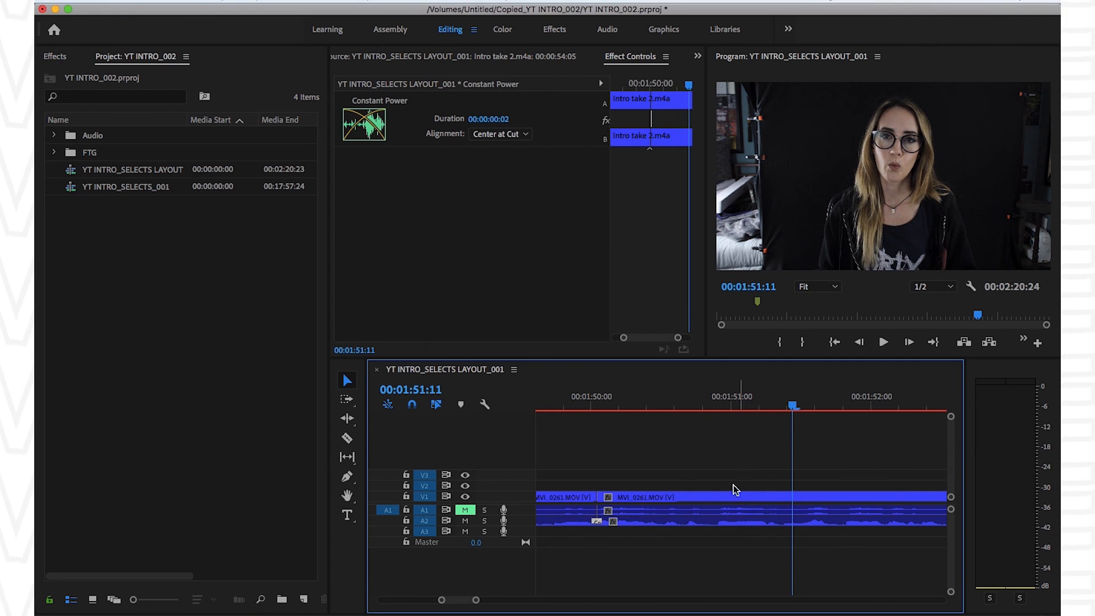
click(564, 406)
key(space)
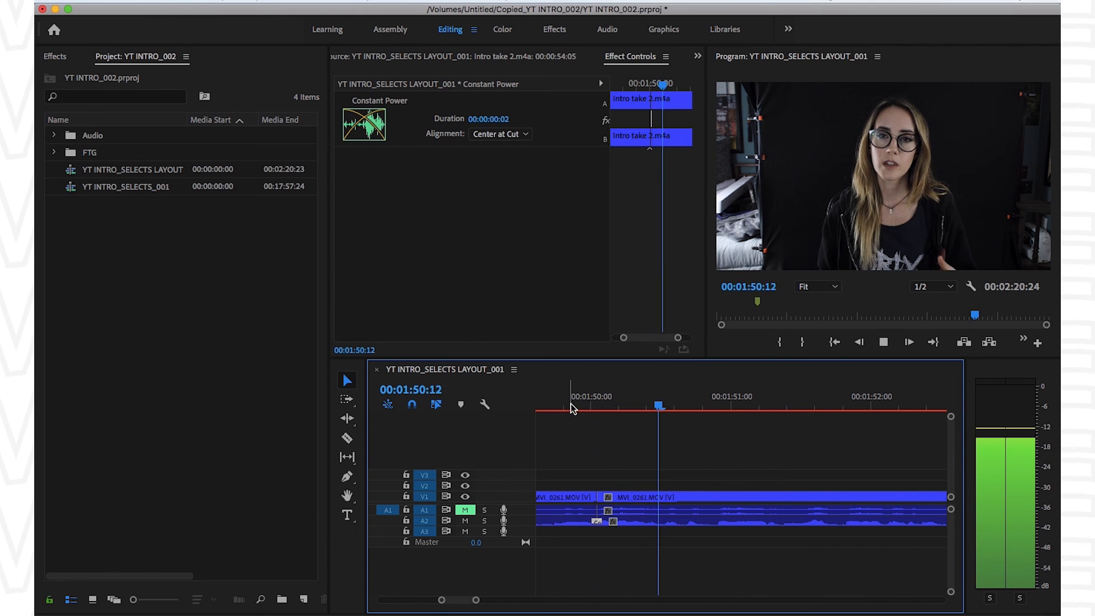
- Open a 15-frame pause at the cut near 00:01:53:15 by shifting all following clips on every used track, and replay
key(minus)
key(equal)
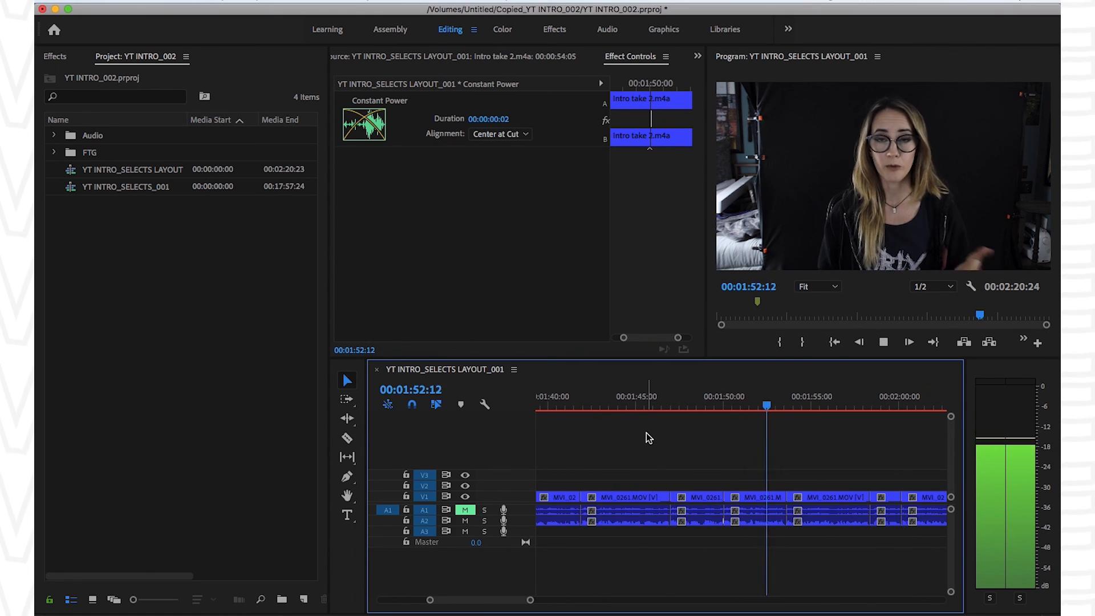
key(minus)
key(minus)
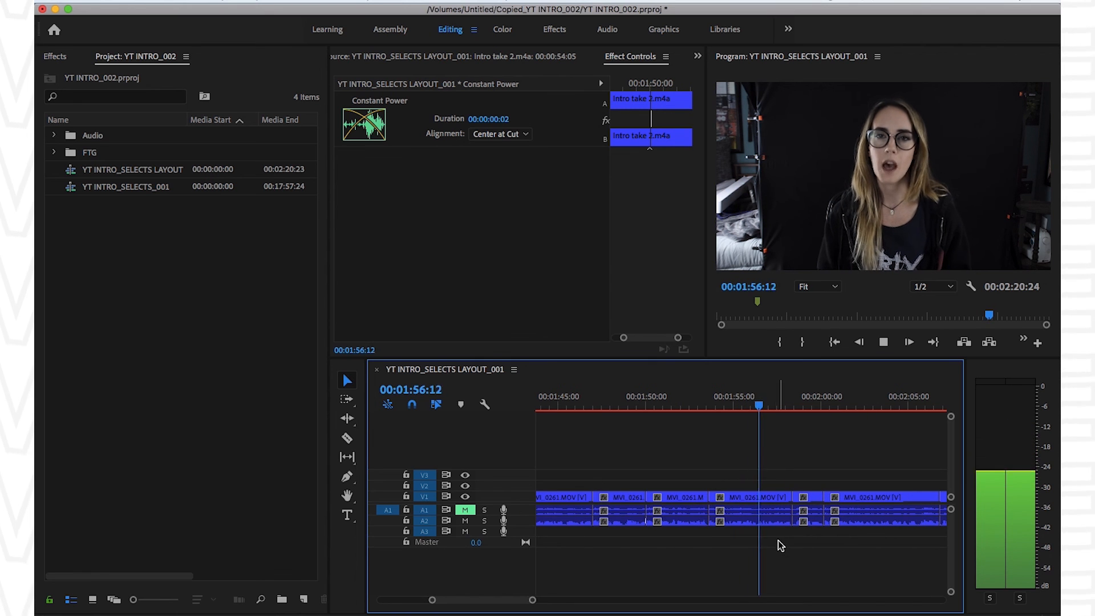
key(space)
drag(749, 498, 760, 495)
key(v)
click(681, 402)
click(744, 437)
key(space)
key(equal)
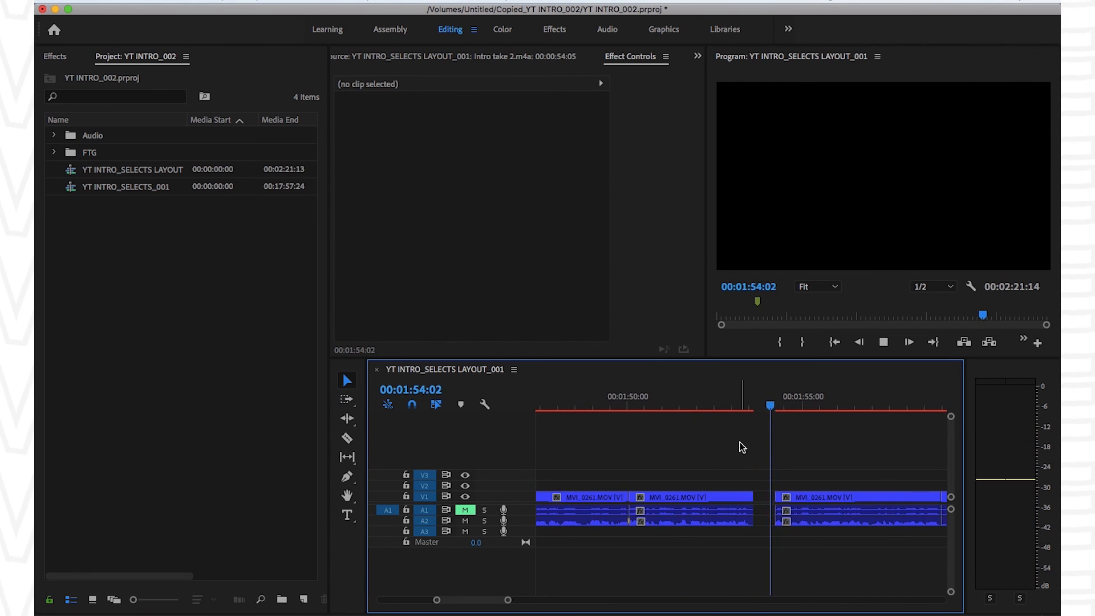
- Play the sequence on from about 00:01:54:02 to 00:02:09:19, checking the pacing across the cuts
key(minus)
key(minus)
key(minus)
key(minus)
key(equal)
key(equal)
key(equal)
key(equal)
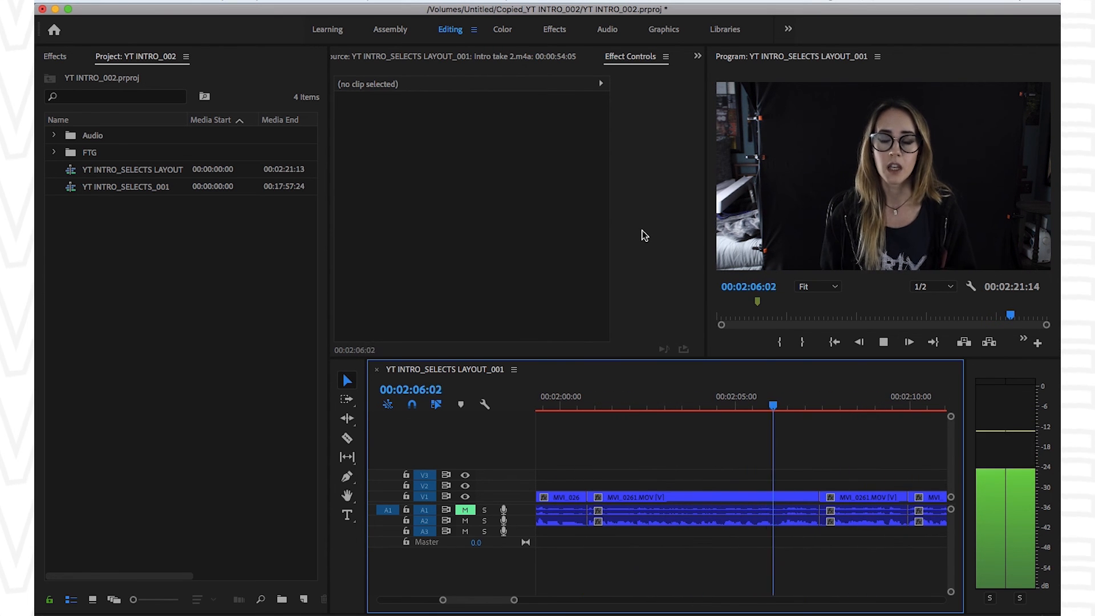
key(=)
key(=)
key(=)
key(space)
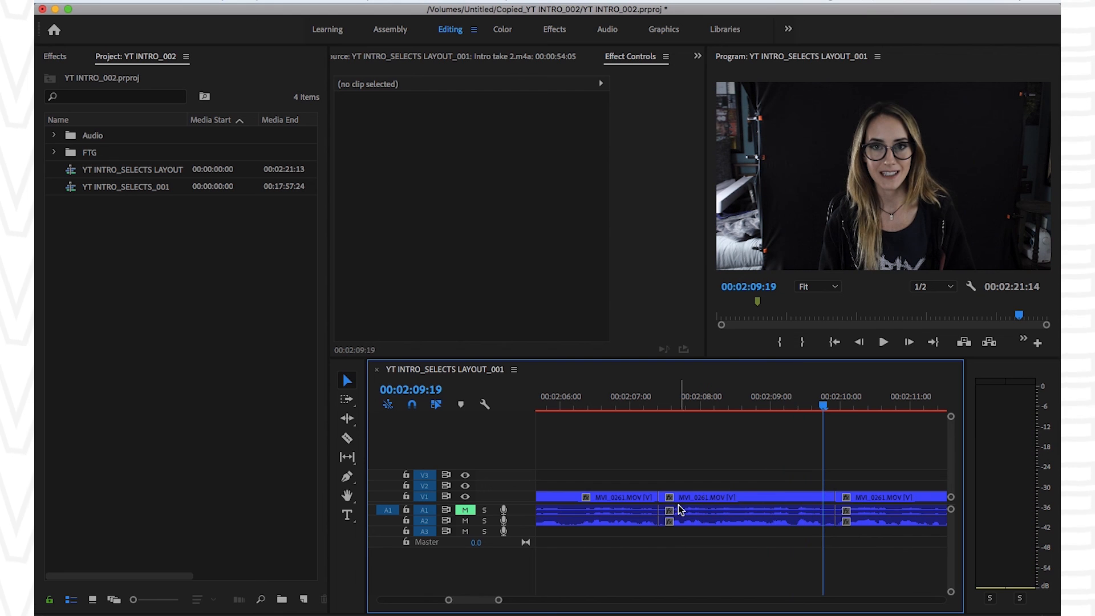
- Shift all clips after the cut at about 00:02:07:10 by 15 frames to open a pause, and replay
key(a)
click(695, 496)
key(shift+super+Right)
key(shift+super+Right)
key(shift+super+Right)
key(minus)
key(Up)
key(Up)
key(shift+Left)
key(shift+Left)
key(shift+Left)
key(space)
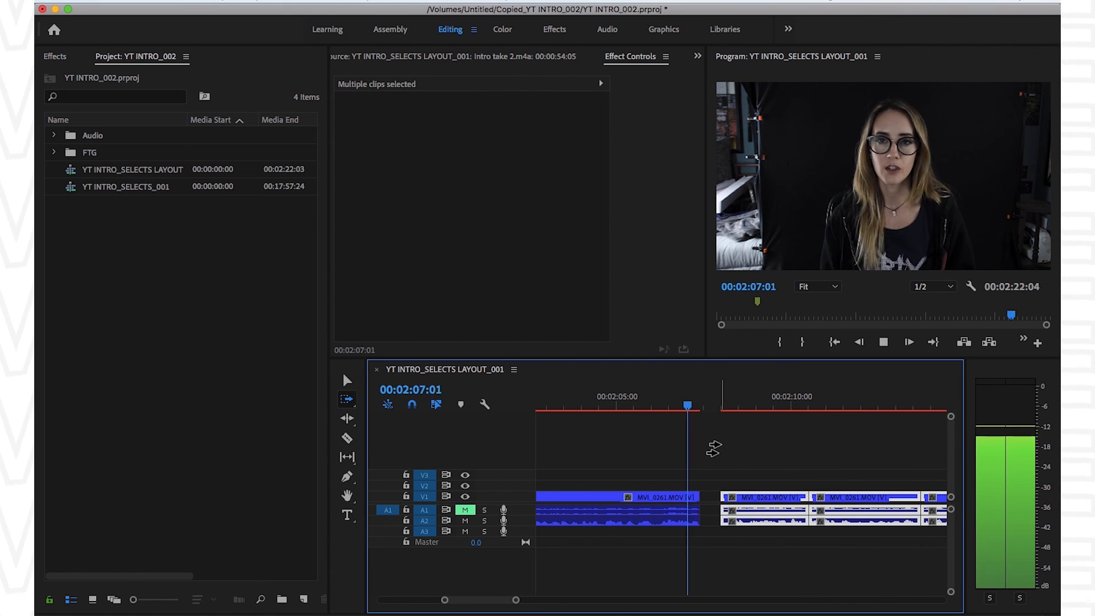
- Add the default audio transition to the end of the A2 clip before the pause at about 00:02:07:10
click(767, 471)
right_click(746, 524)
click(770, 593)
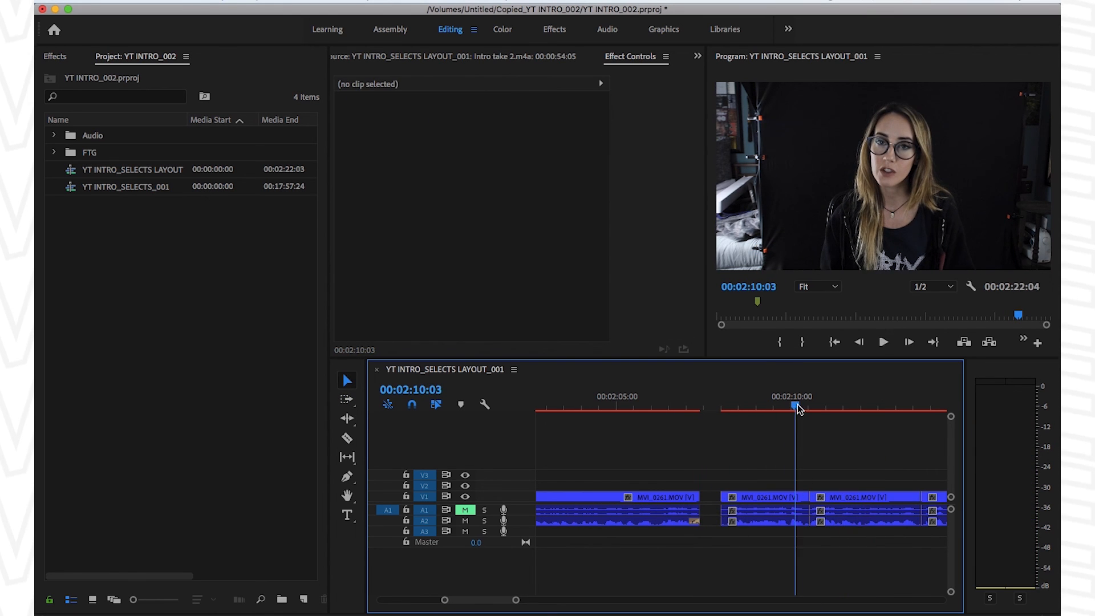
- Play the sequence from 00:02:10:03 to its end and return the playhead to the start
key(space)
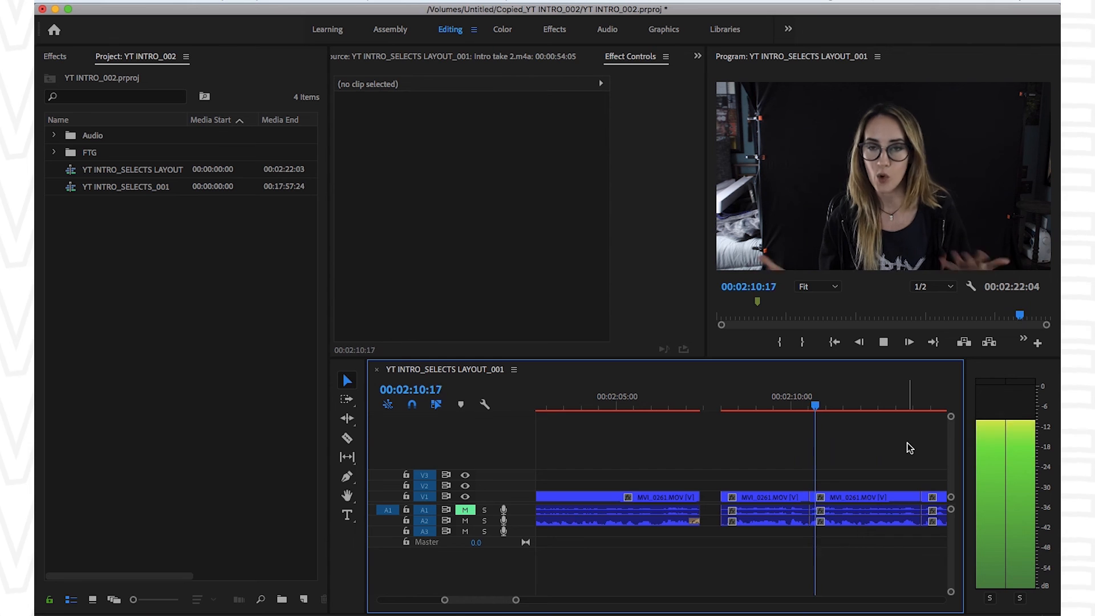
key(minus)
key(minus)
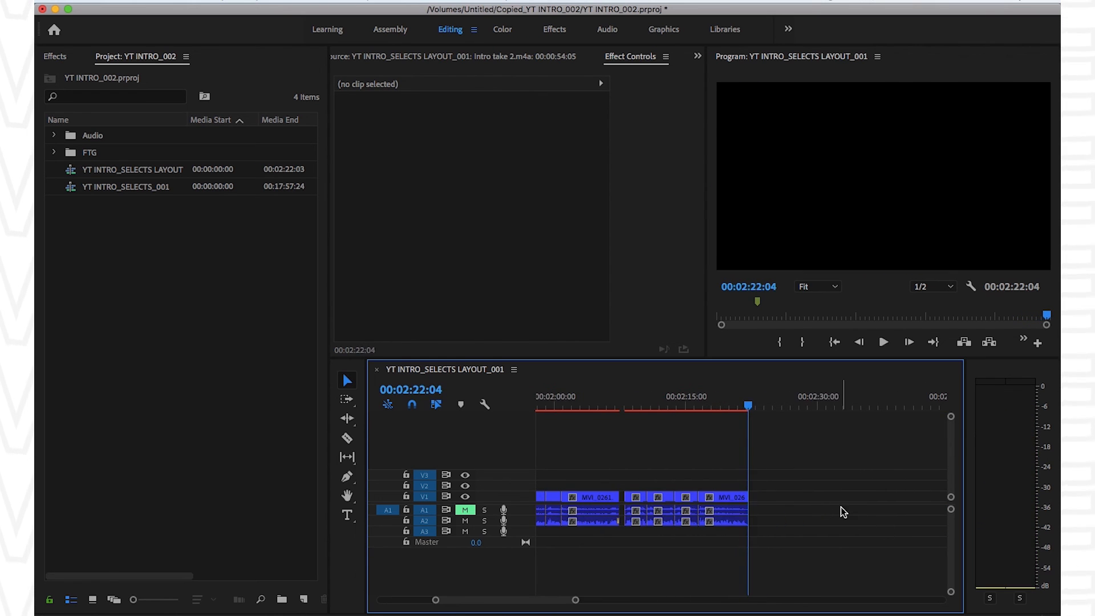
key(Home)
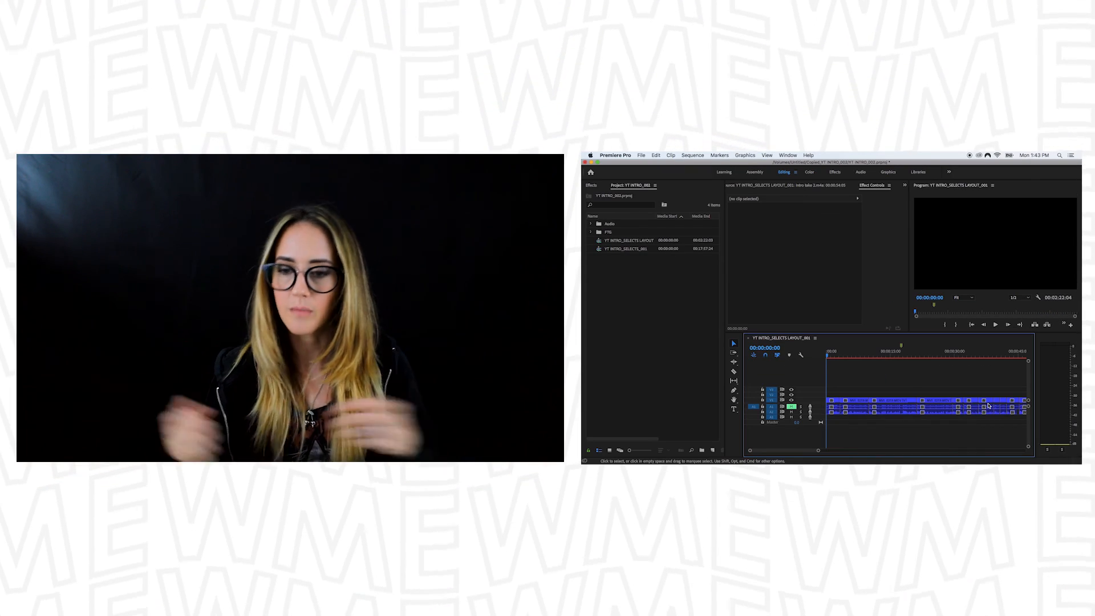